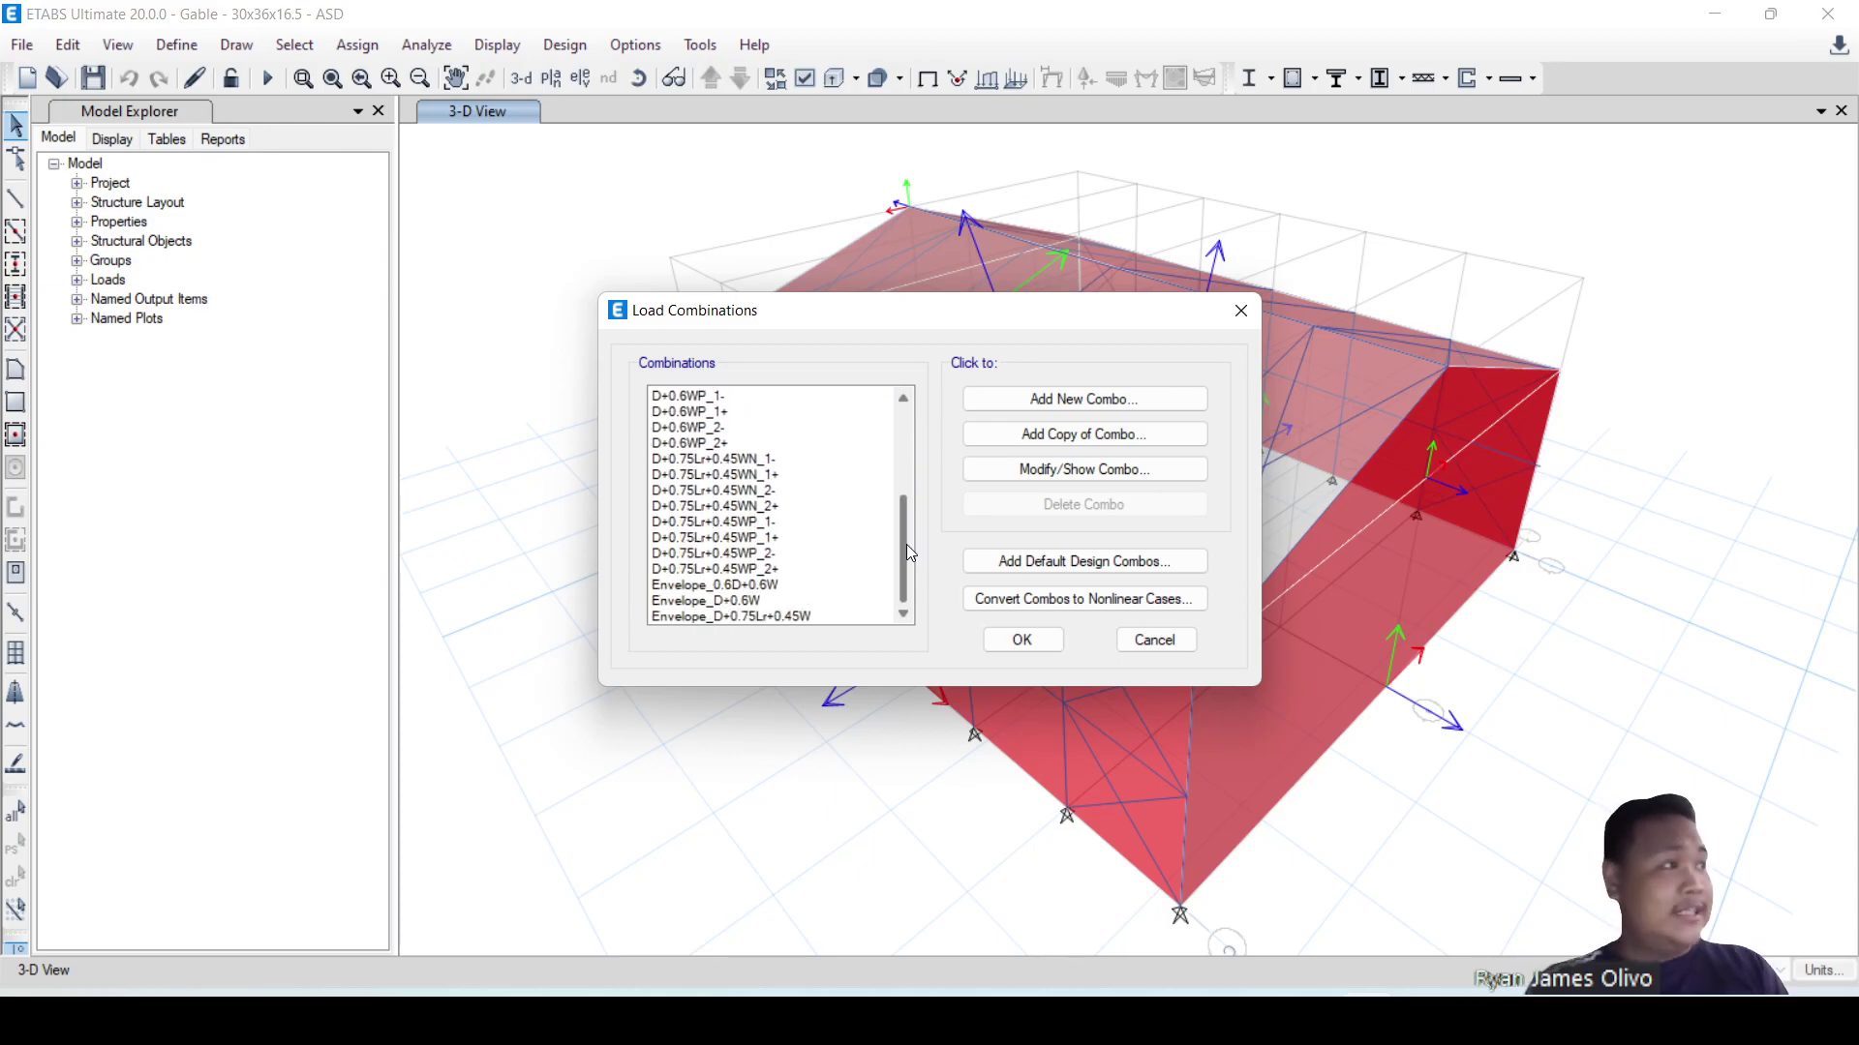
# - Review the definition of the Envelope_0.6D+0.6W load combination and close it without changes
pyautogui.click(707, 601)
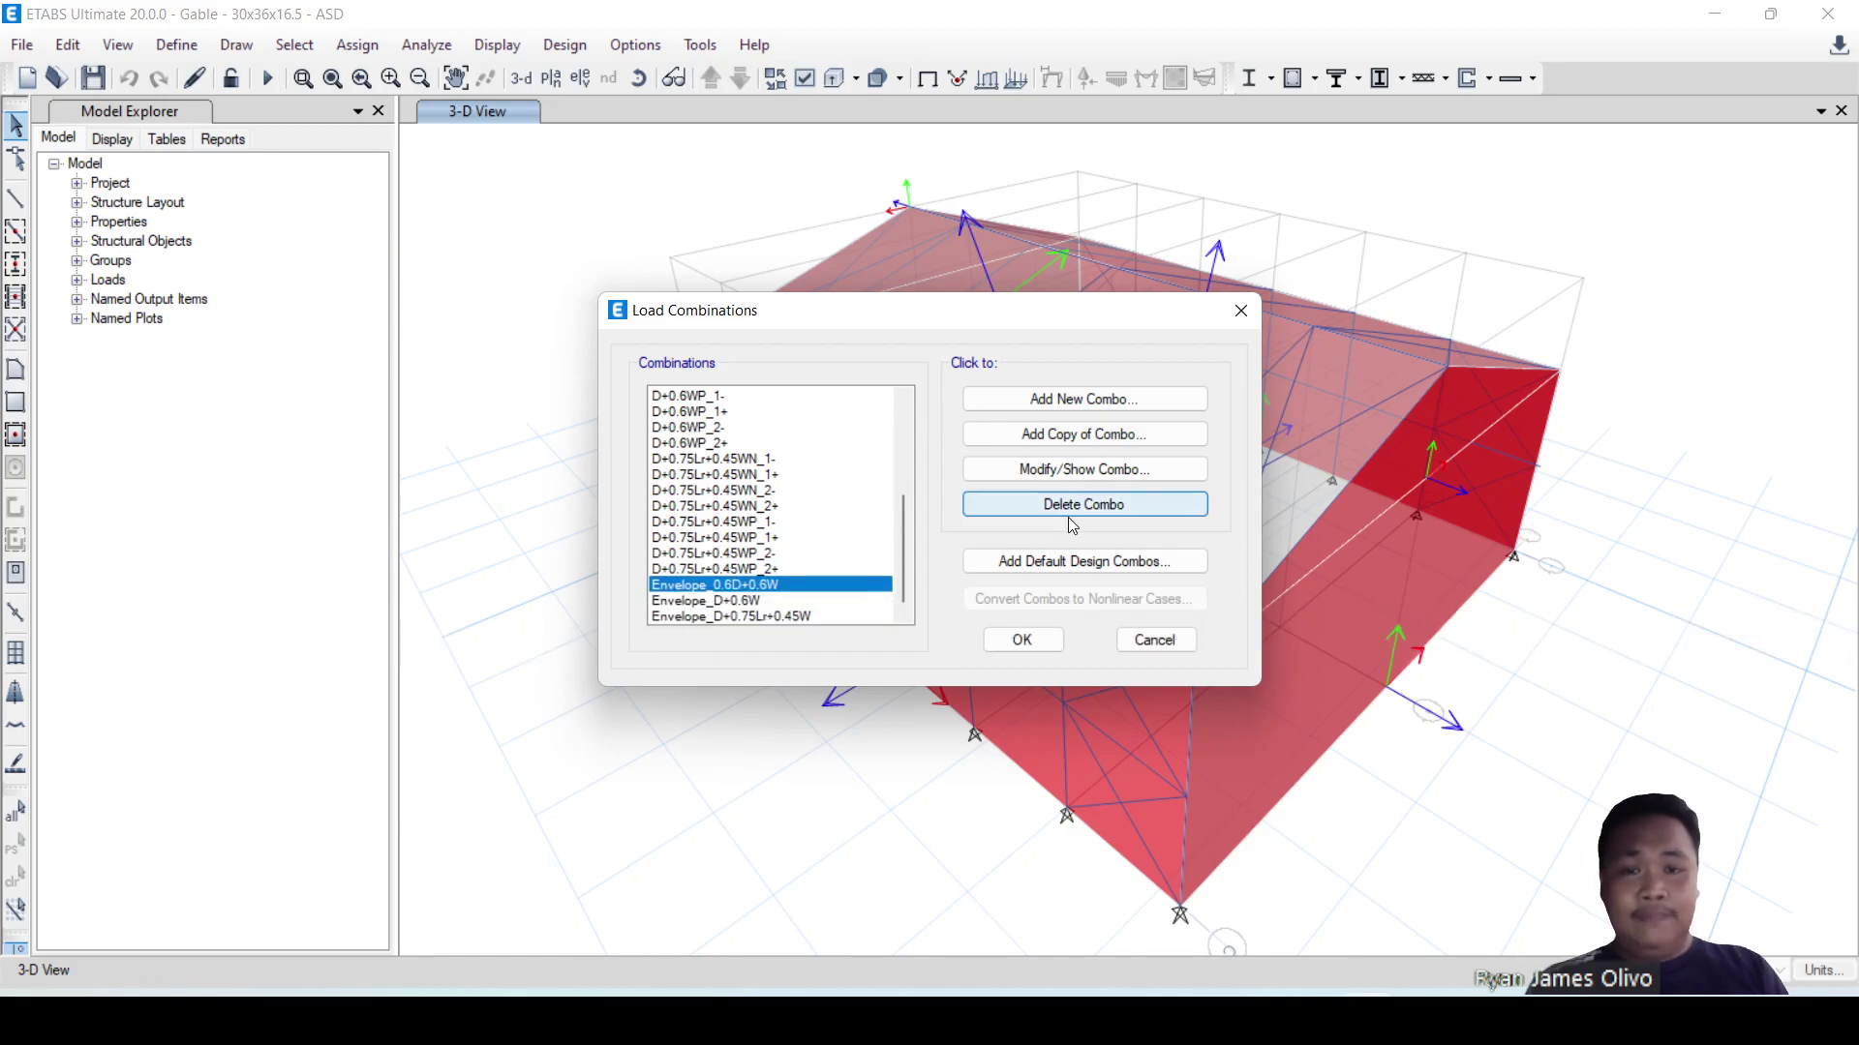
pyautogui.click(1076, 470)
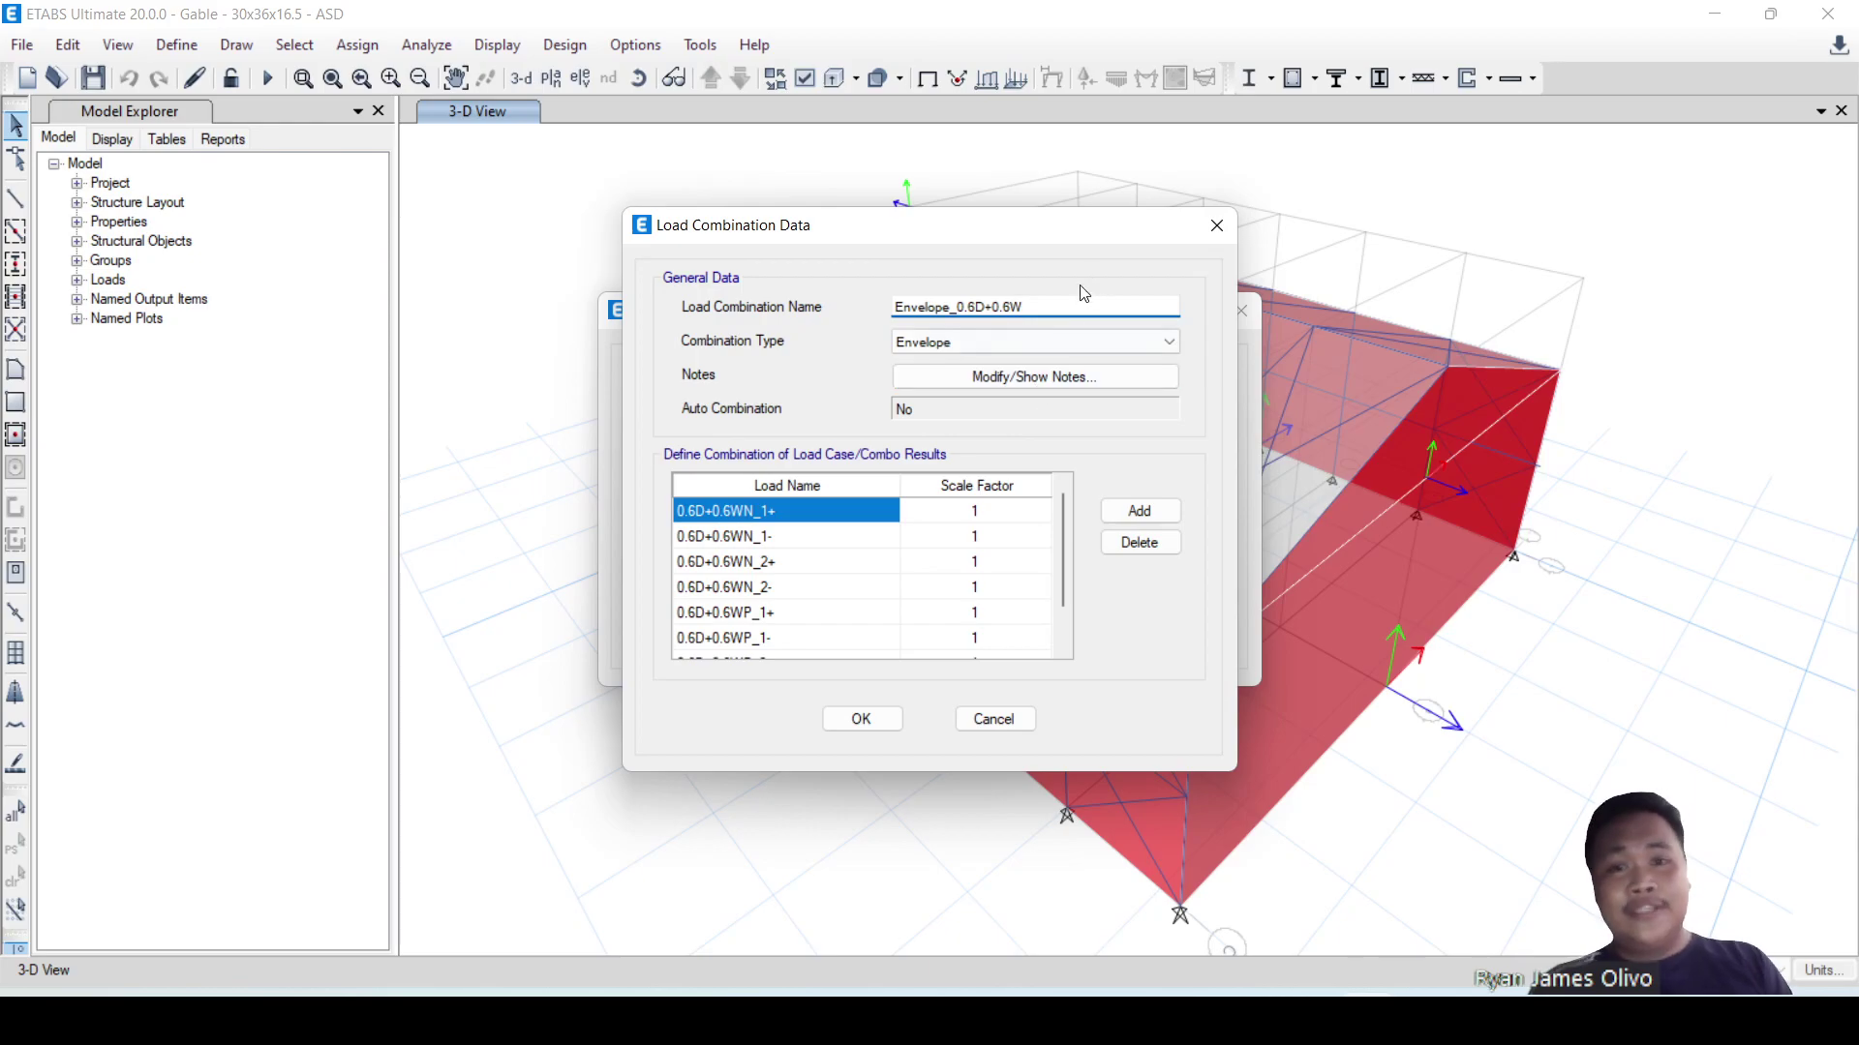
pyautogui.click(1217, 225)
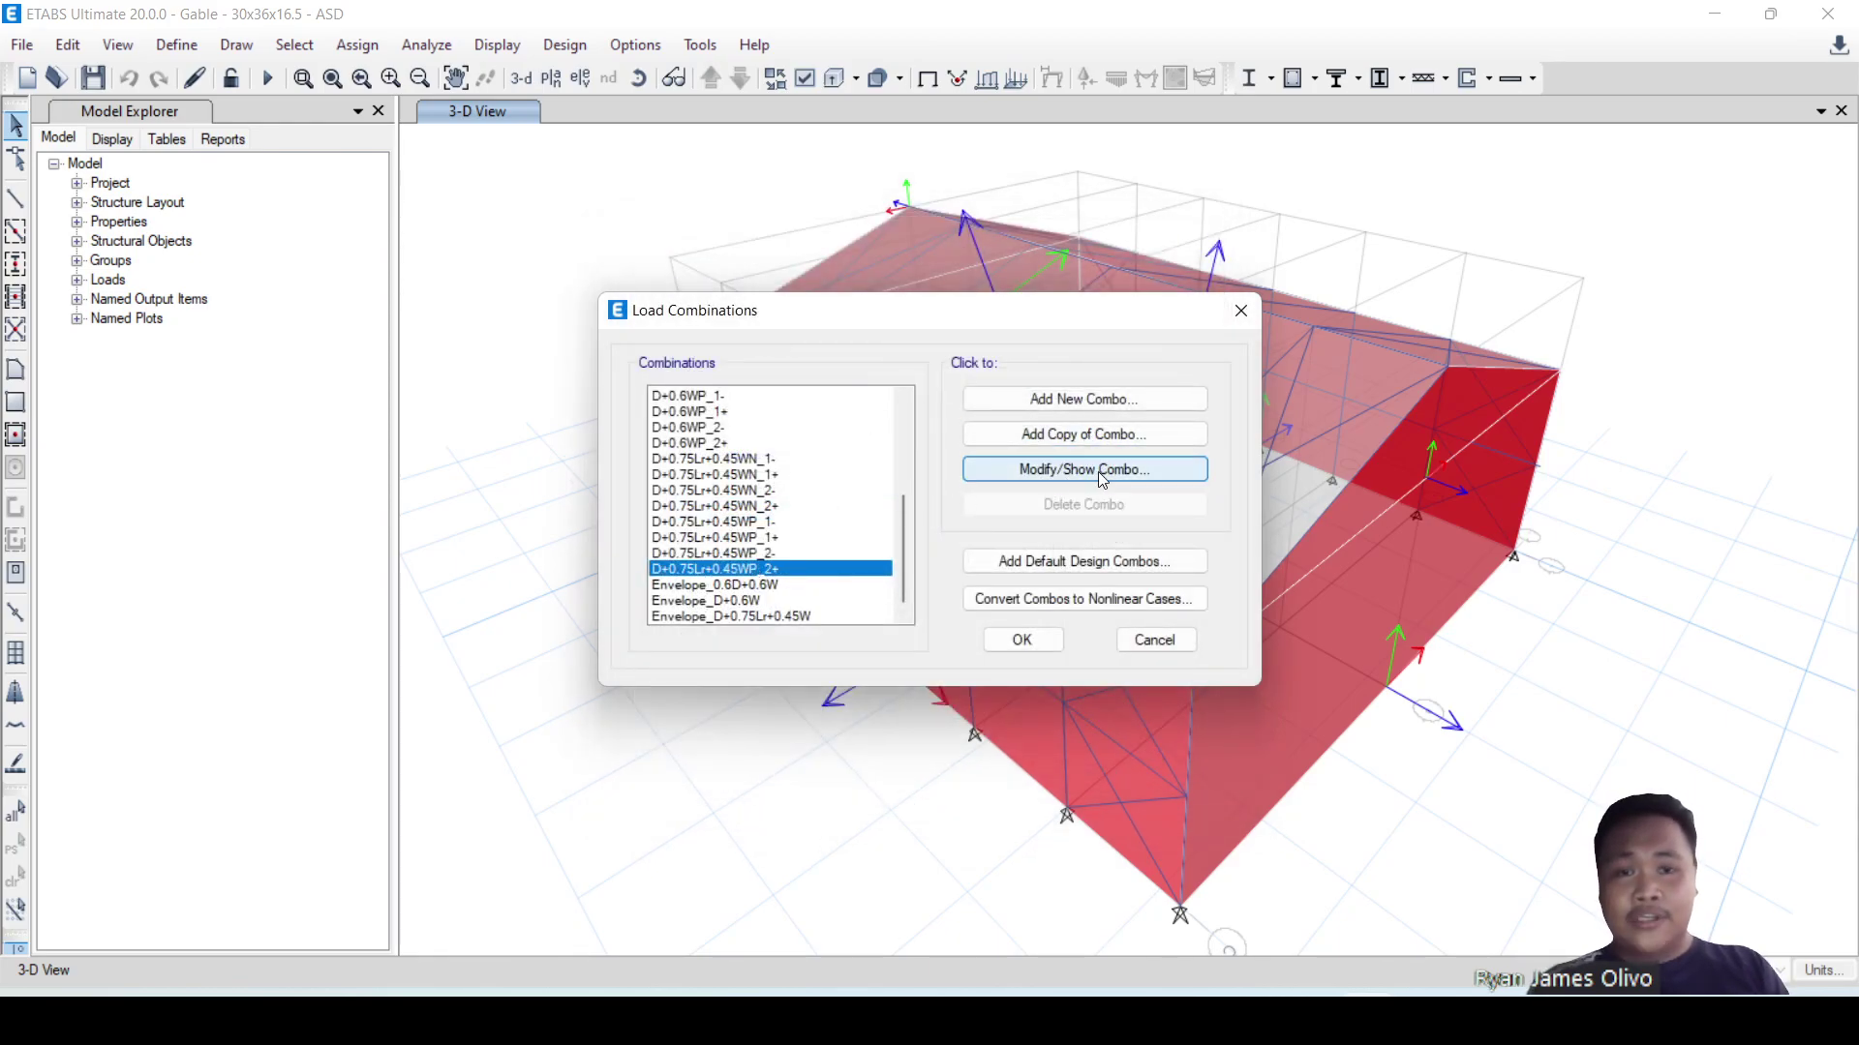
# - Look through the individual D+0.75Lr+0.45W and D+0.6W wind combinations, back to the start of the combinations list
pyautogui.moveTo(670, 538); pyautogui.dragTo(680, 522)
pyautogui.click(716, 444)
pyautogui.click(799, 459)
pyautogui.moveTo(807, 490); pyautogui.dragTo(815, 506)
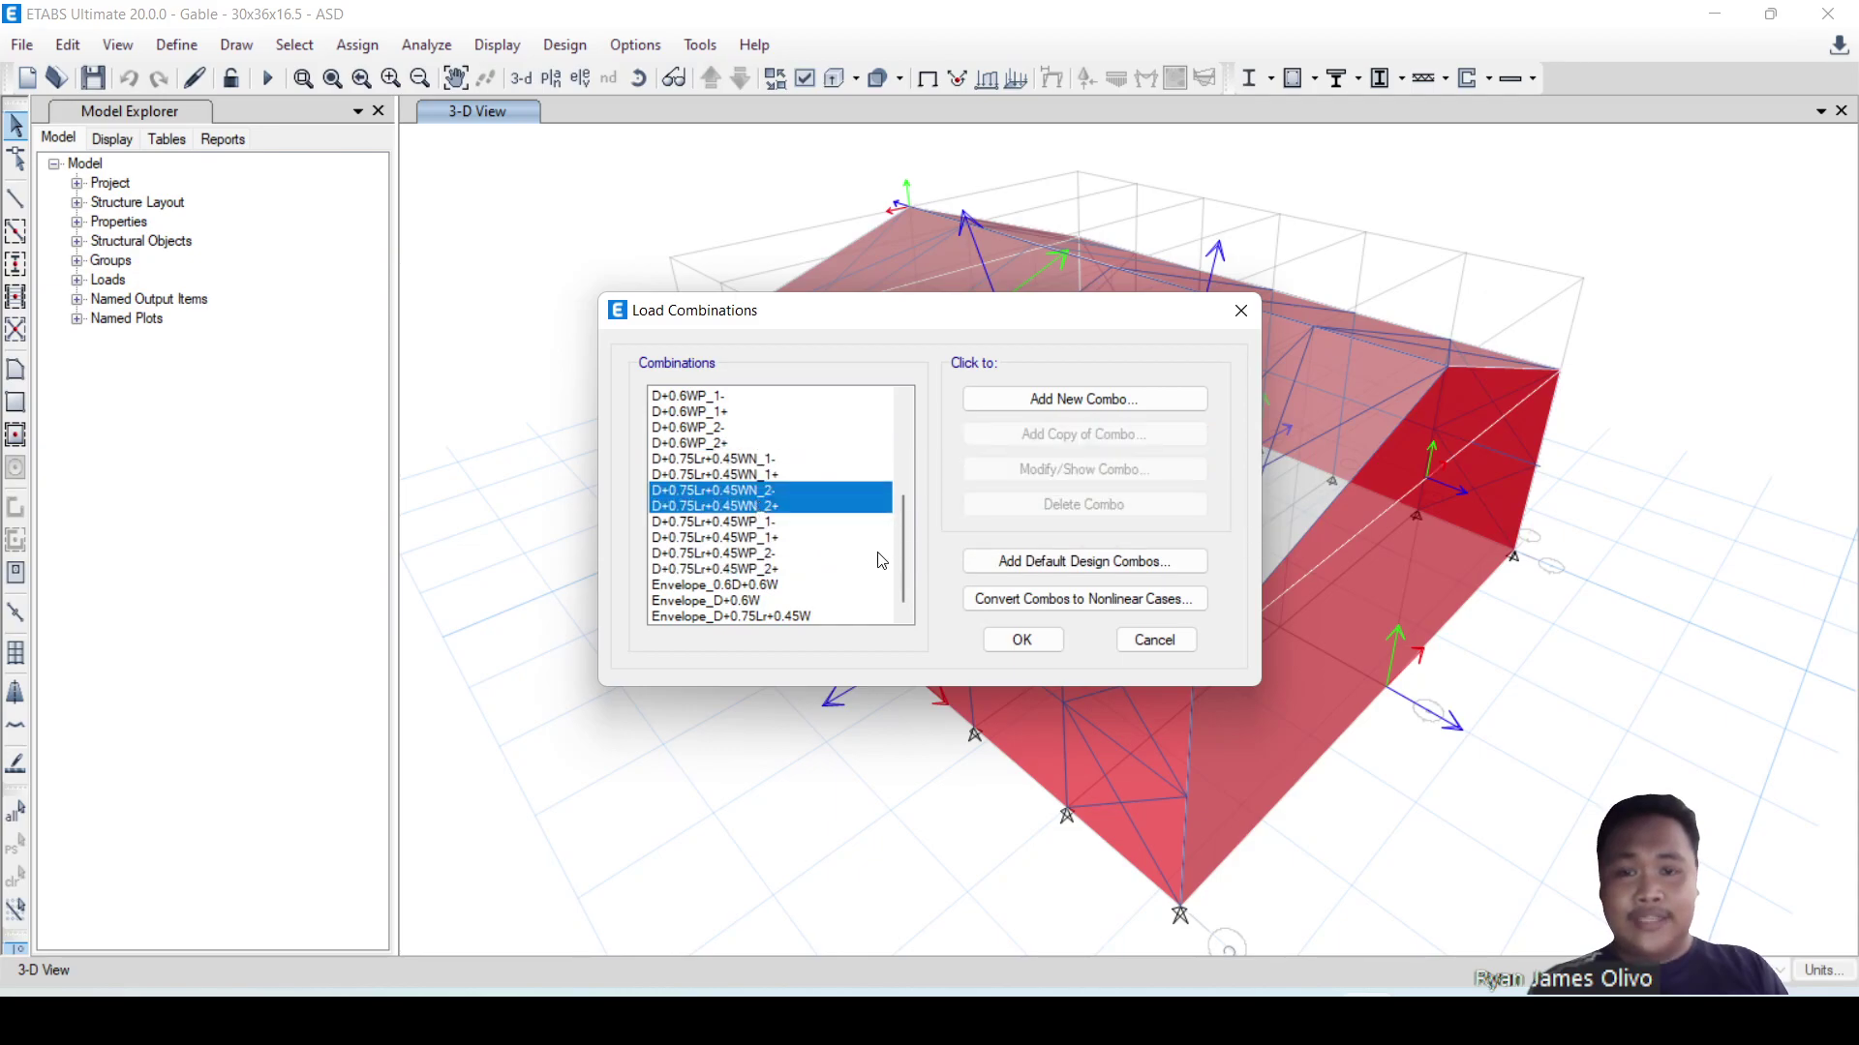
pyautogui.moveTo(900, 560); pyautogui.dragTo(901, 462)
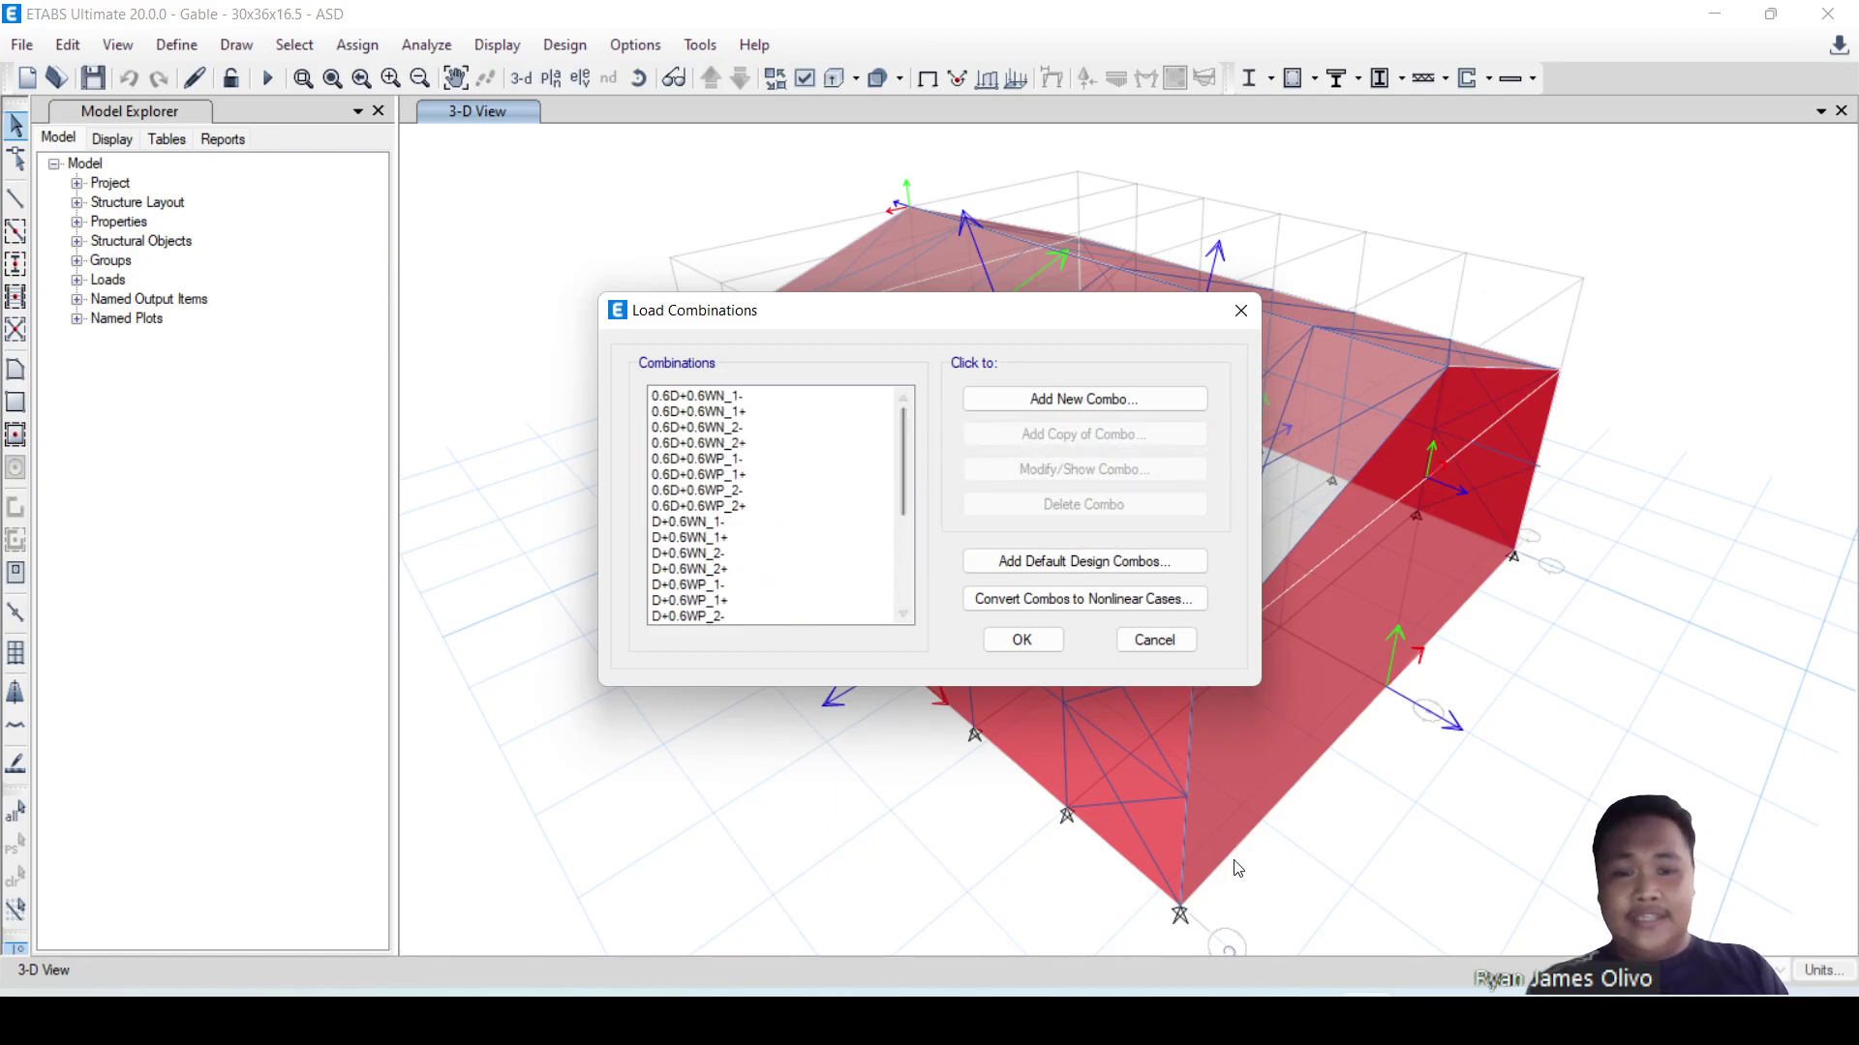
# - Switch to the PowerPoint slide on wind load combinations for steel structures and examine its ASD column
pyautogui.click(1317, 1019)
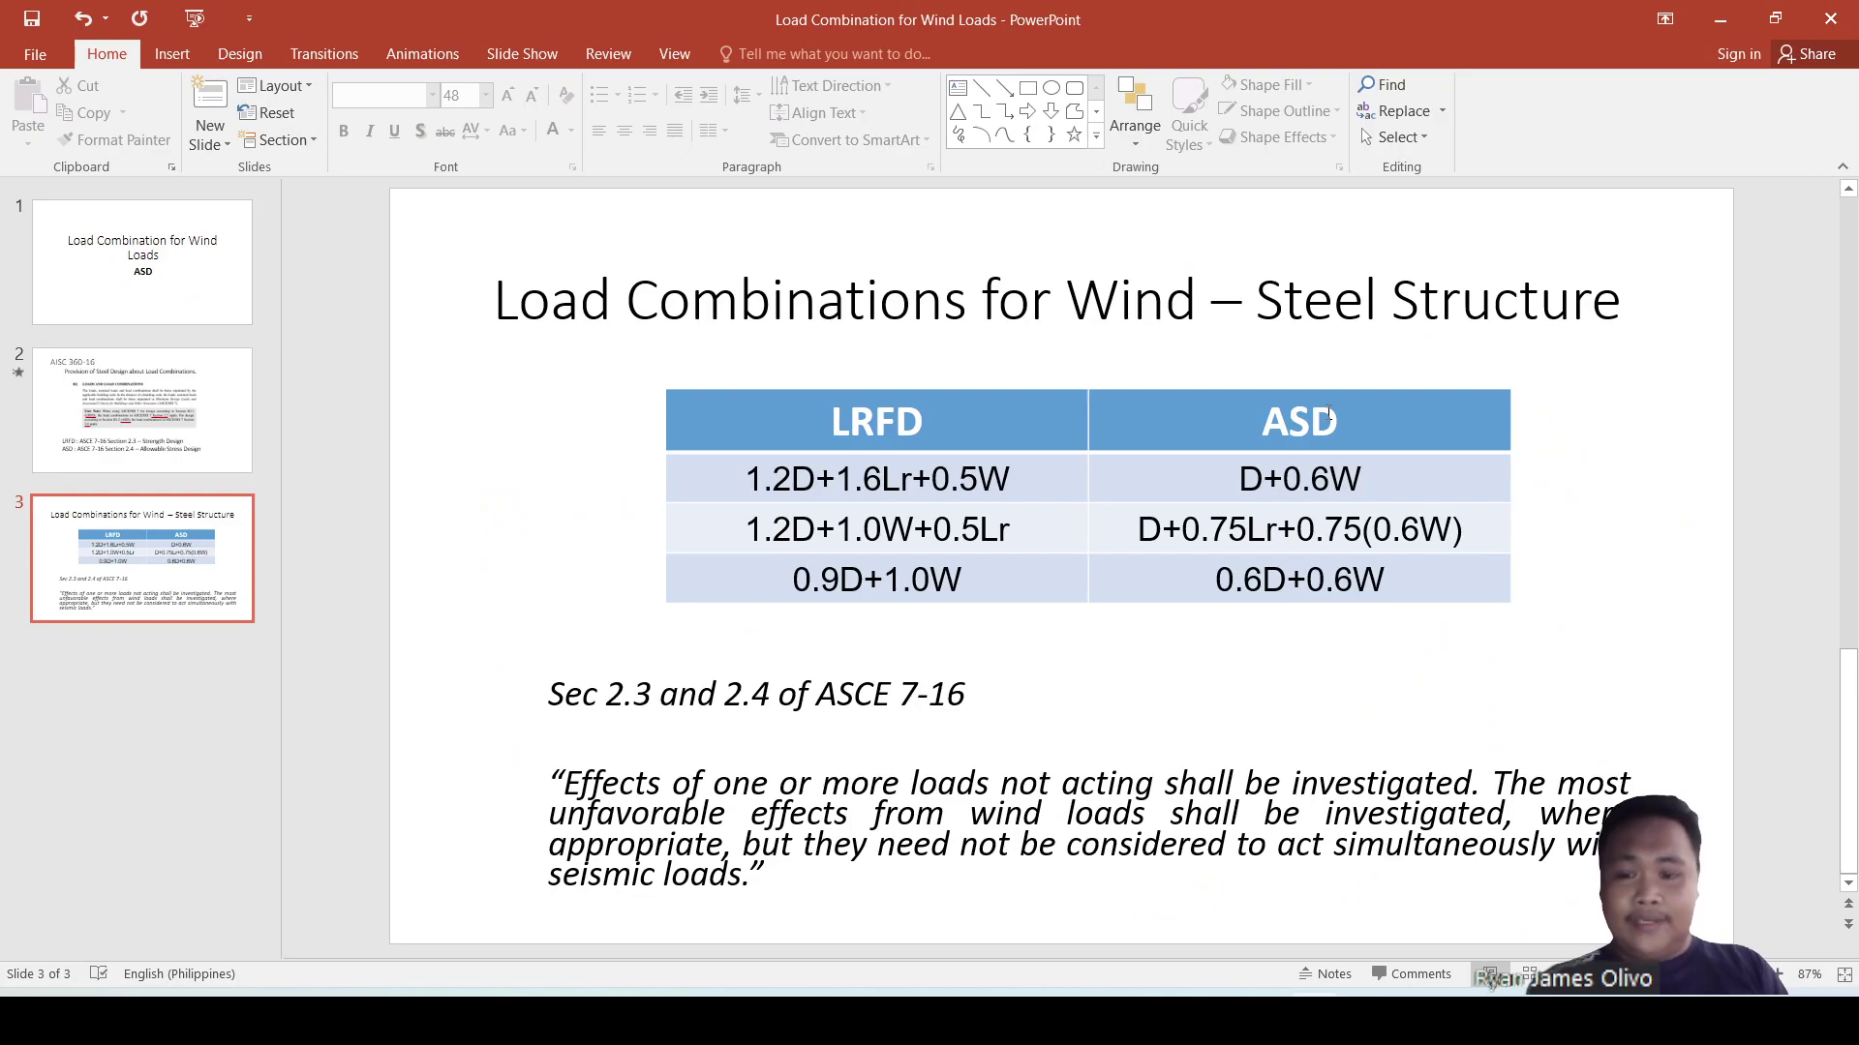
pyautogui.moveTo(1287, 377)
pyautogui.mouseDown()
pyautogui.moveTo(1124, 394)
pyautogui.moveTo(1431, 653)
pyautogui.moveTo(1291, 369)
pyautogui.mouseUp()
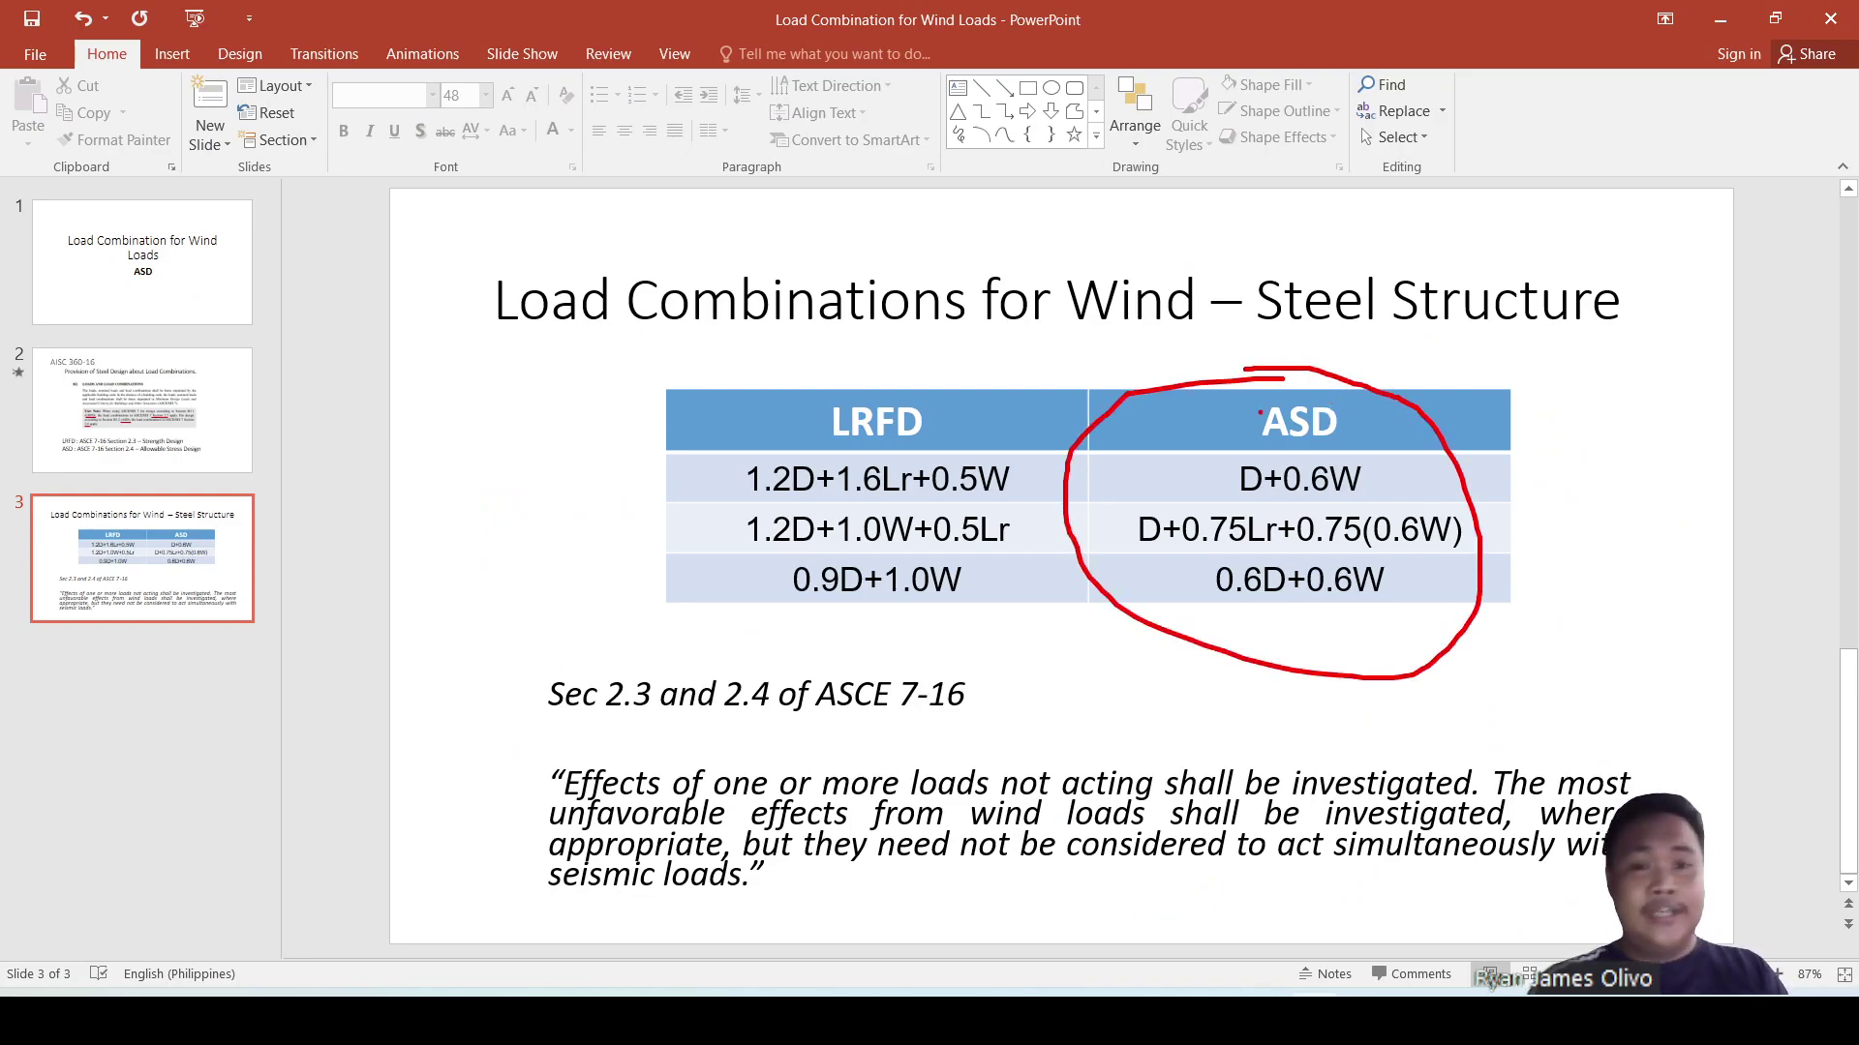
pyautogui.press('Escape')
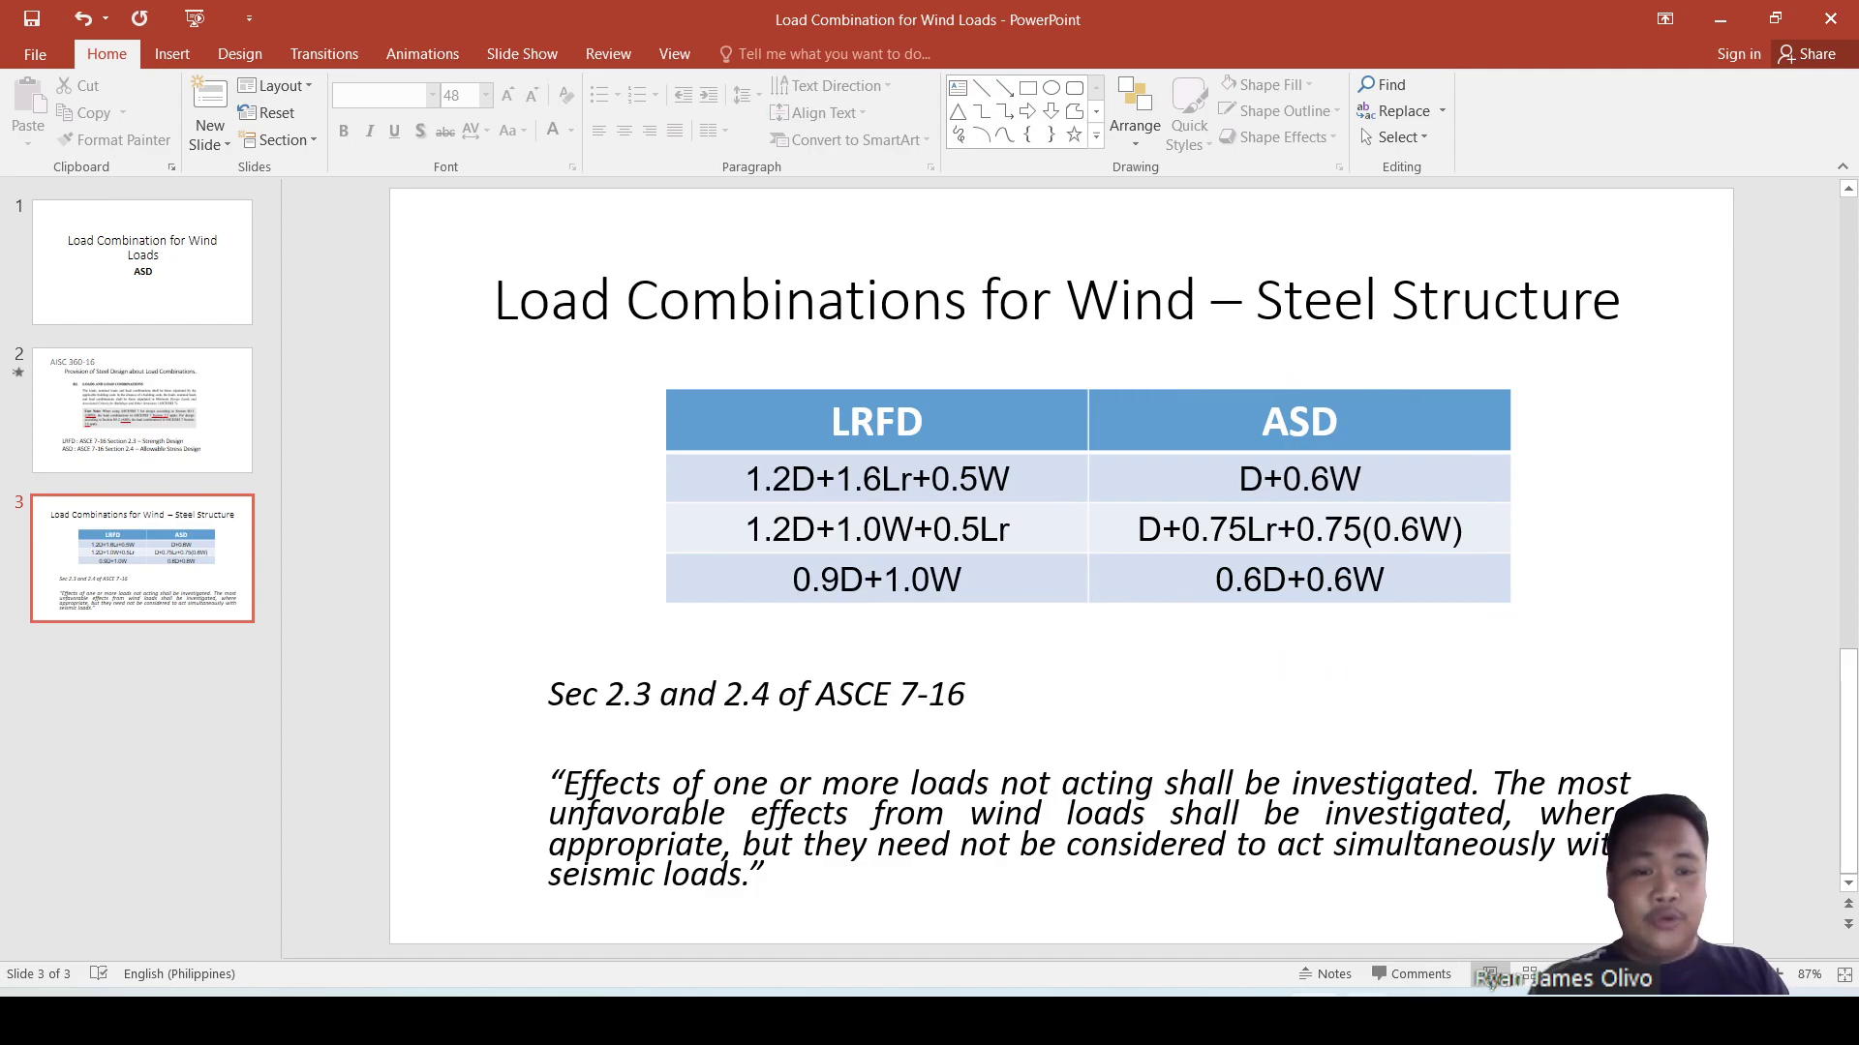
# - Switch back to ETABS and highlight all individual wind combinations from 0.6D+0.6WN_1- through D+0.75Lr+0.45WP_2+
pyautogui.hotkey('alt', 'Tab')
pyautogui.click(747, 399)
pyautogui.scroll(-4, 786, 488)
pyautogui.keyDown('shift'); pyautogui.click(761, 572); pyautogui.keyUp('shift')
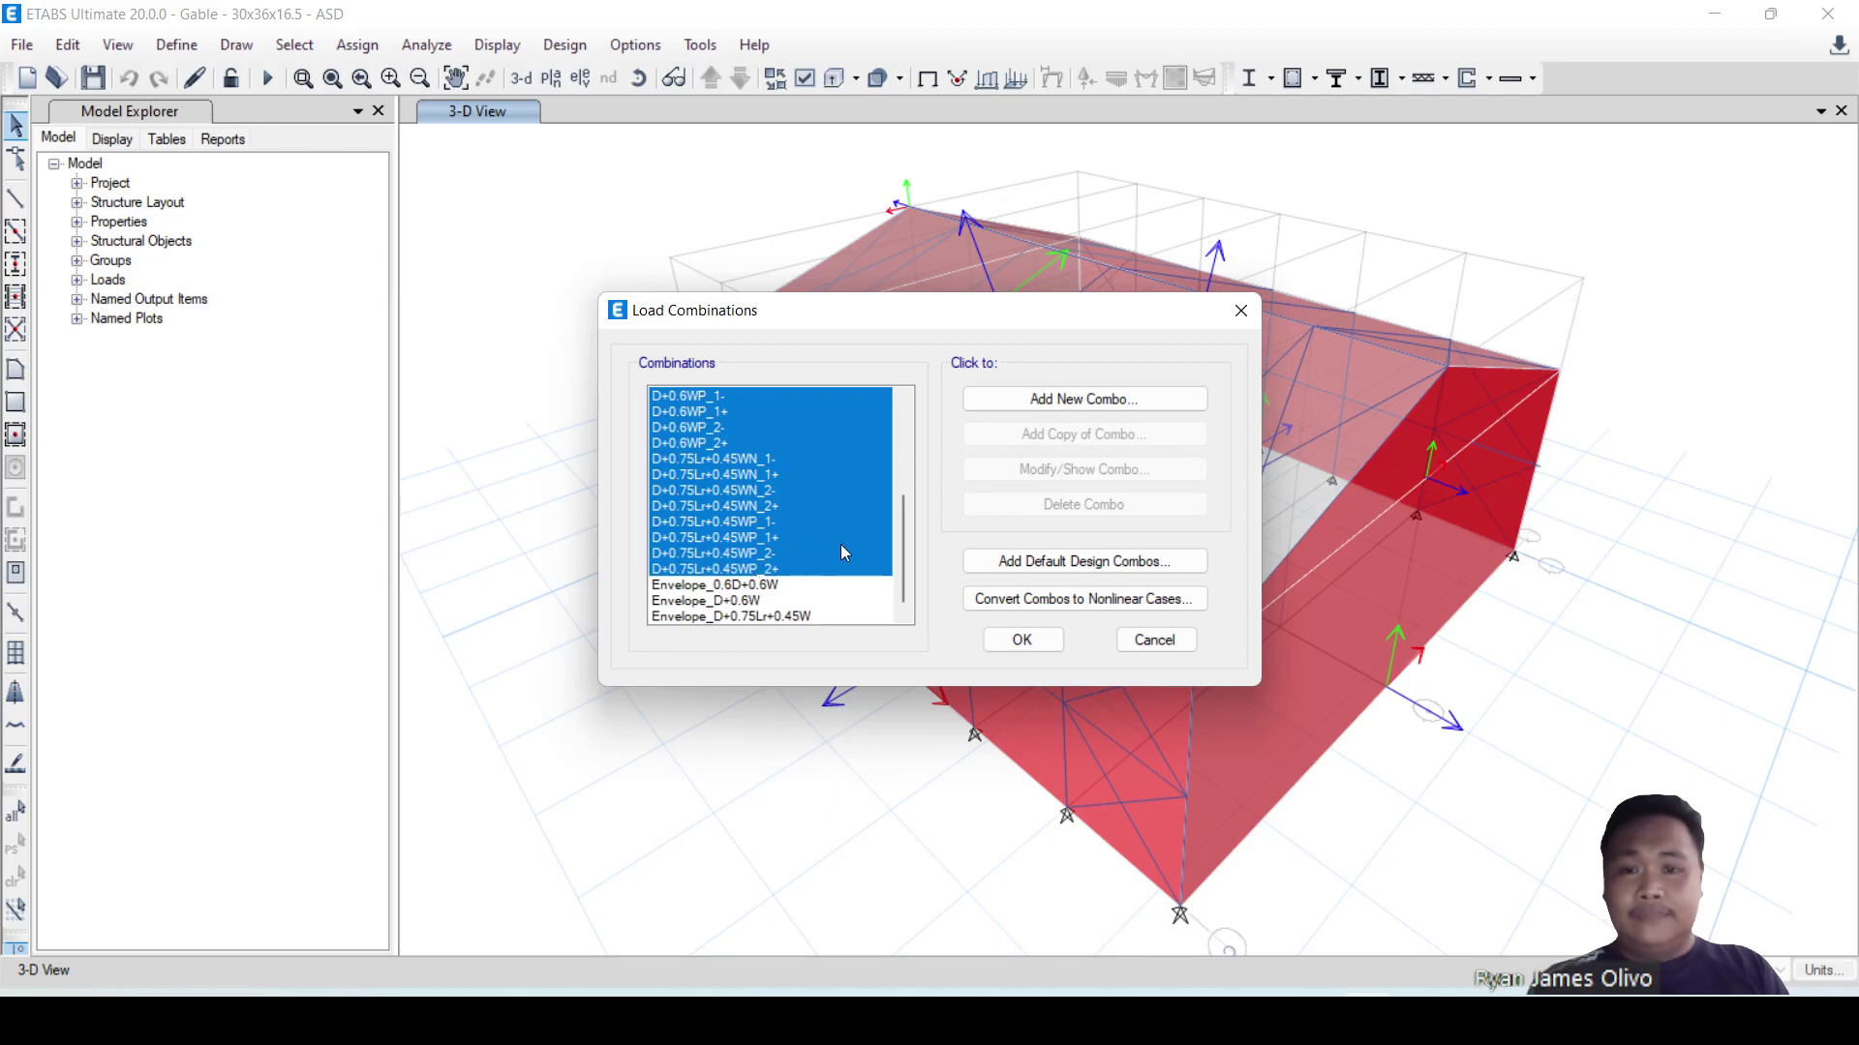
pyautogui.moveTo(905, 553)
pyautogui.mouseDown()
pyautogui.moveTo(908, 422)
pyautogui.moveTo(902, 590)
pyautogui.mouseUp()
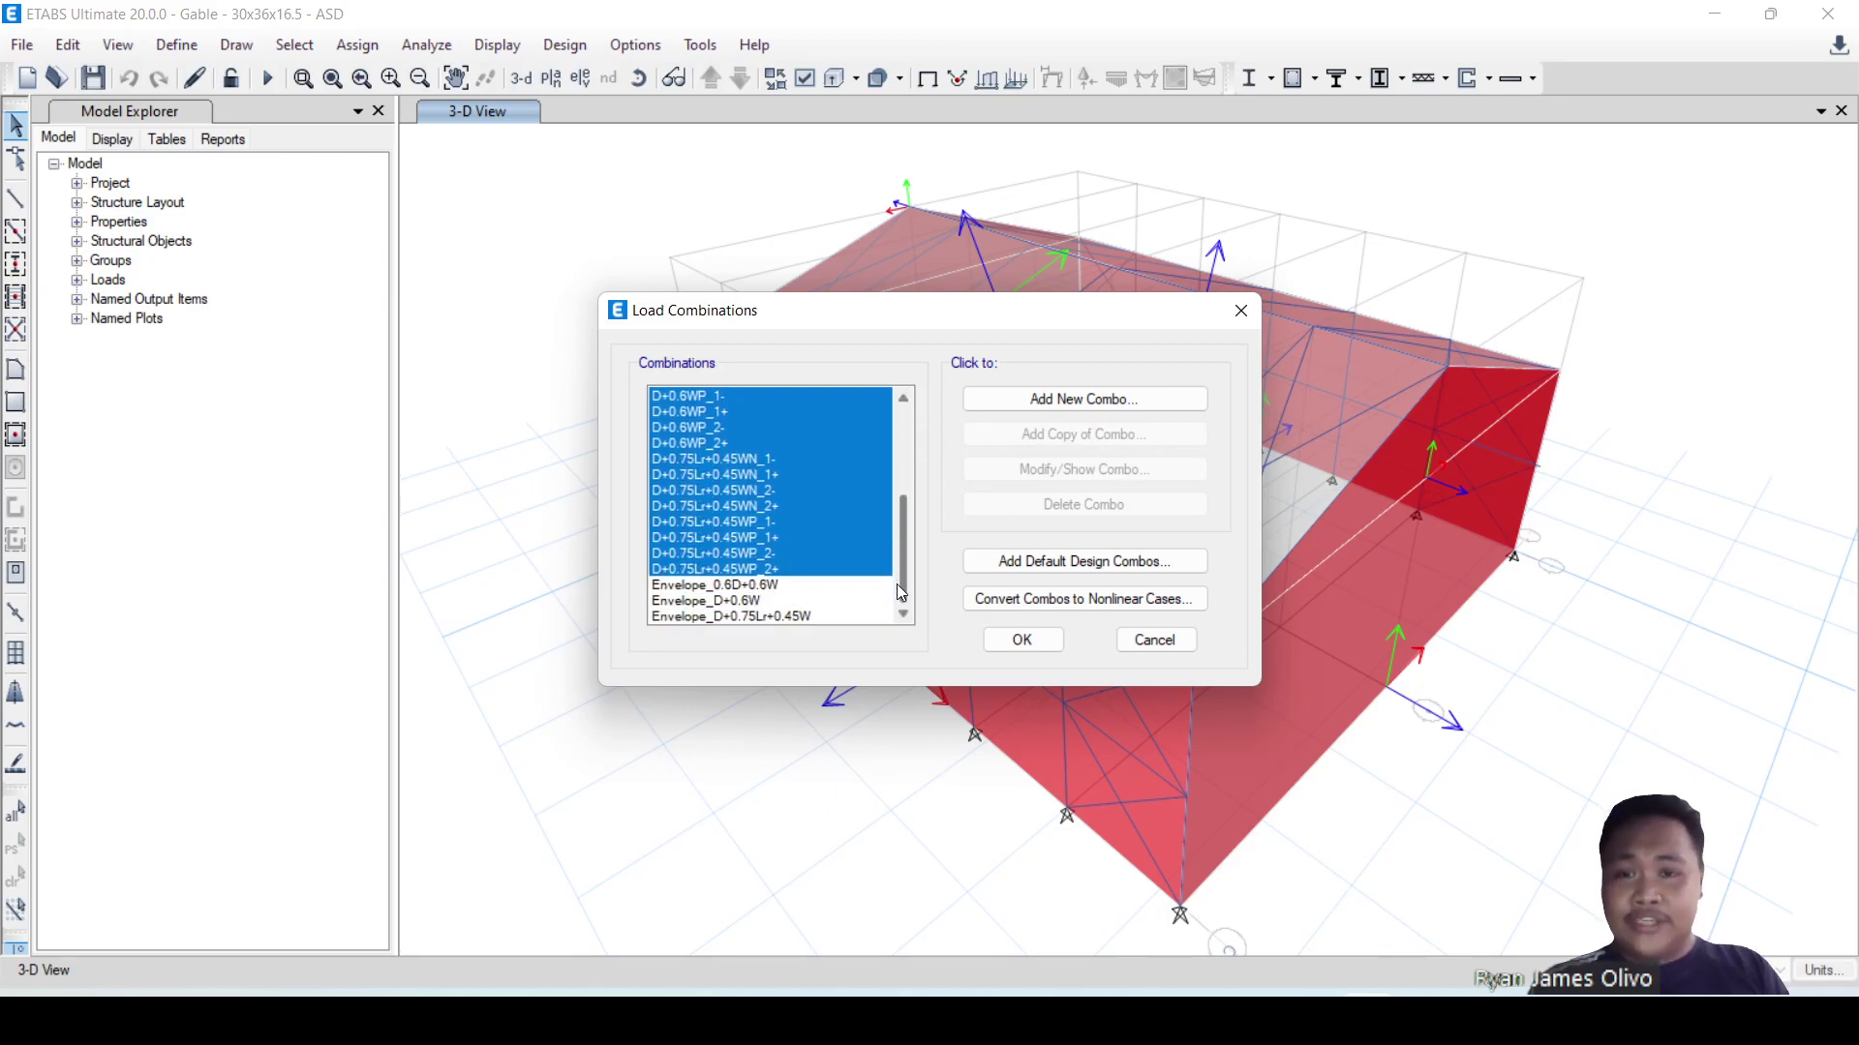
# - Go through the three envelope combinations Envelope_0.6D+0.6W, Envelope_D+0.6W and Envelope_D+0.75Lr+0.45W in the list
pyautogui.click(751, 585)
pyautogui.click(743, 601)
pyautogui.click(740, 617)
pyautogui.click(740, 600)
pyautogui.click(737, 584)
pyautogui.click(737, 600)
pyautogui.click(739, 616)
pyautogui.click(734, 600)
pyautogui.click(730, 585)
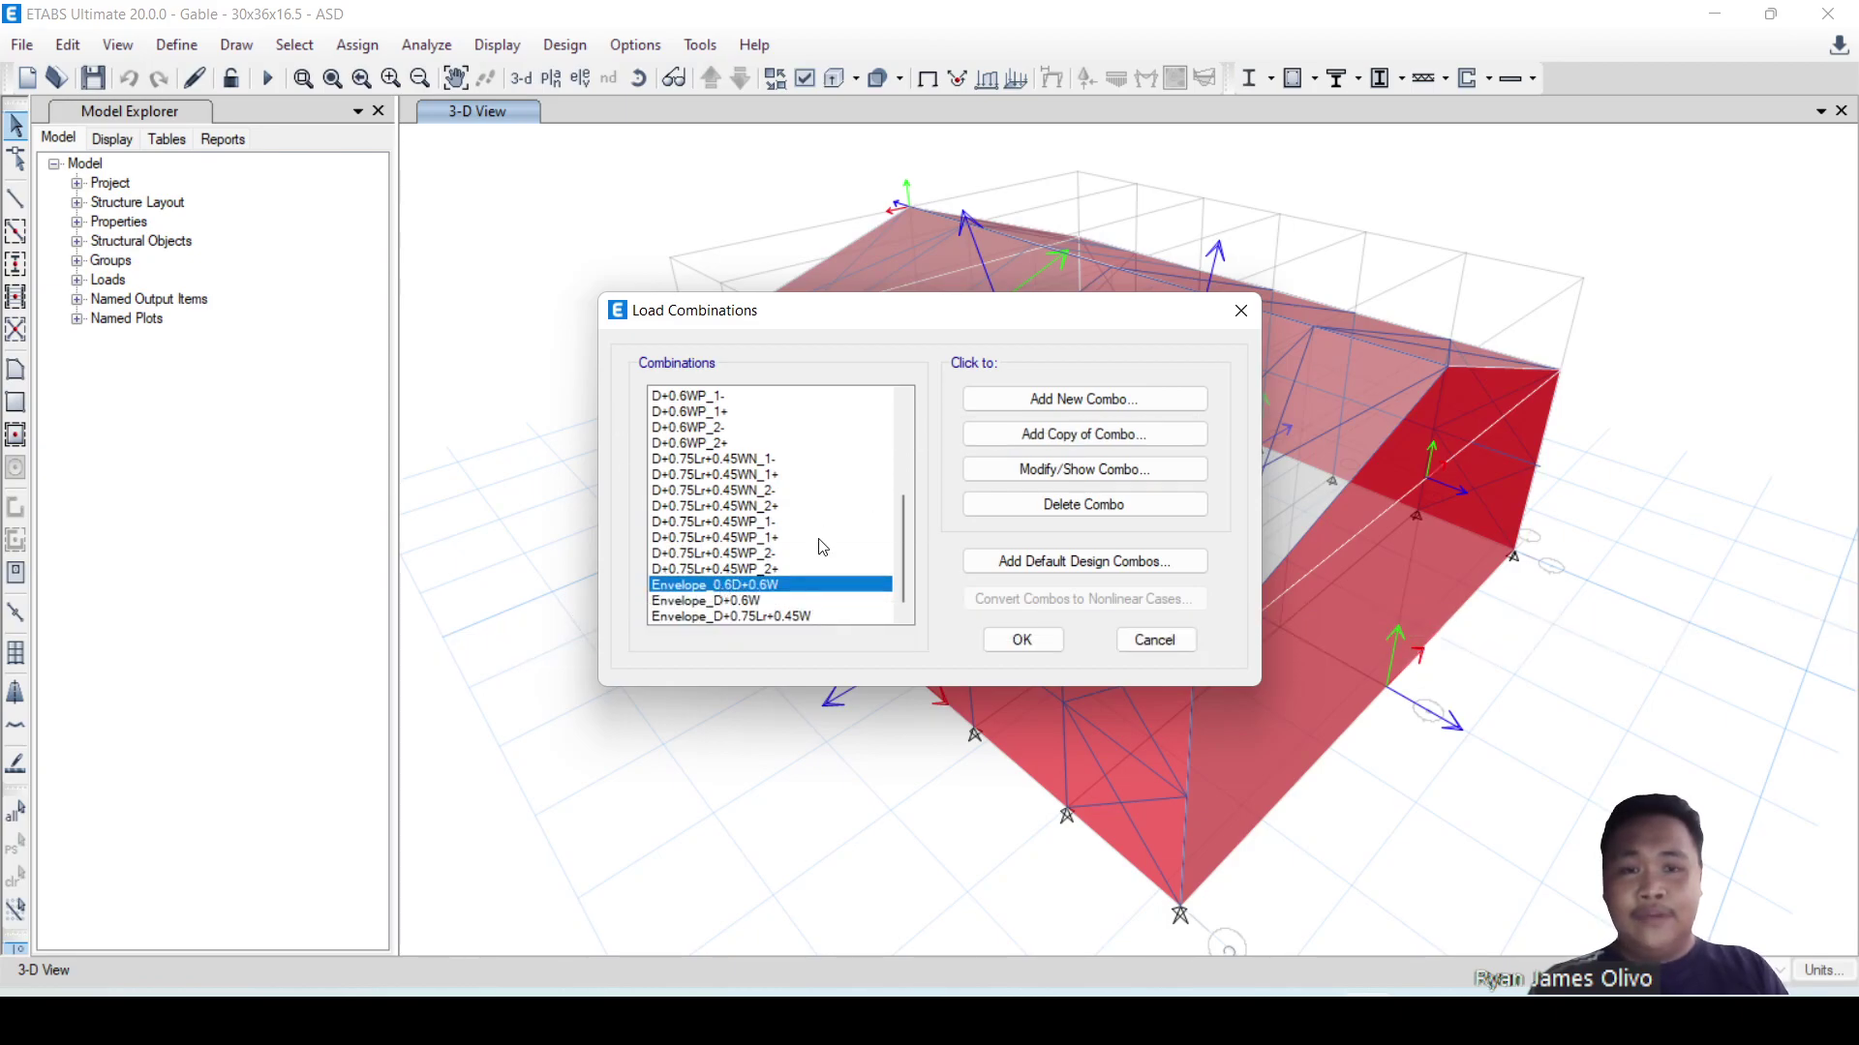
# - Start a new load combination named Envelope_All
pyautogui.click(1085, 476)
pyautogui.click(1083, 406)
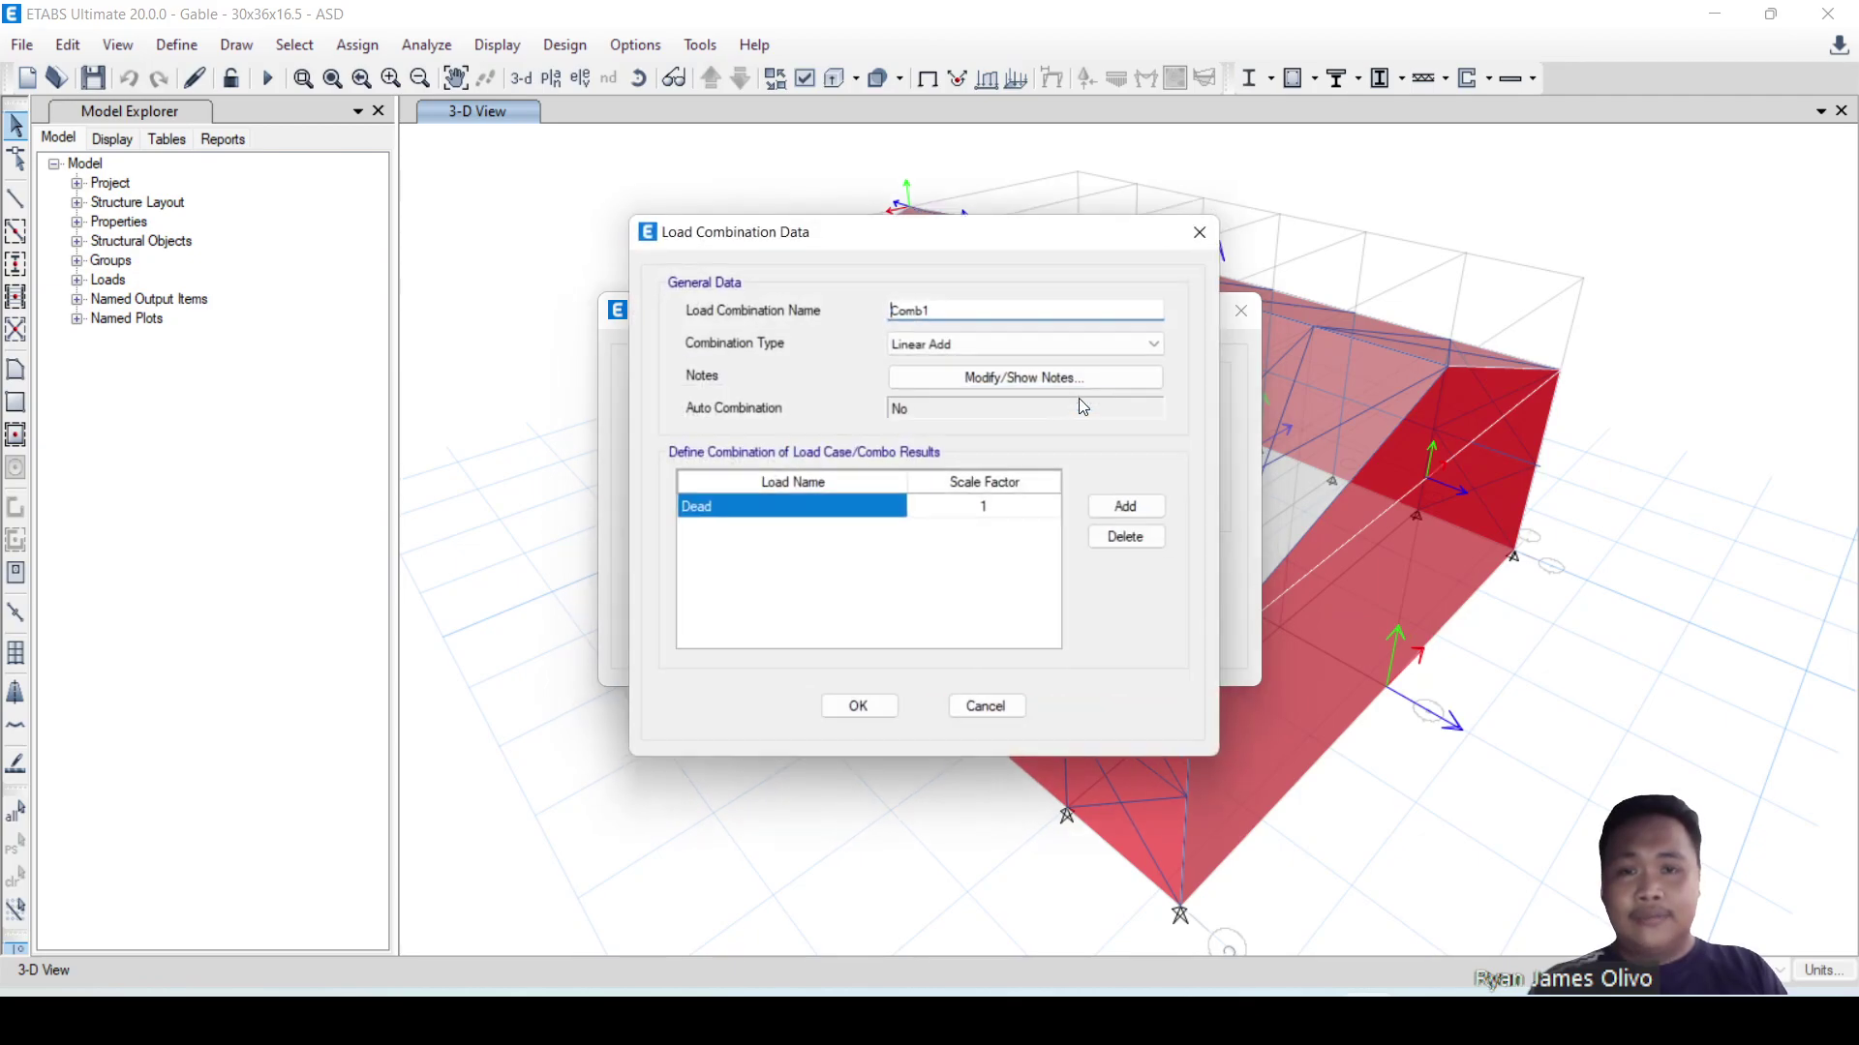
pyautogui.write('Envelope_All')
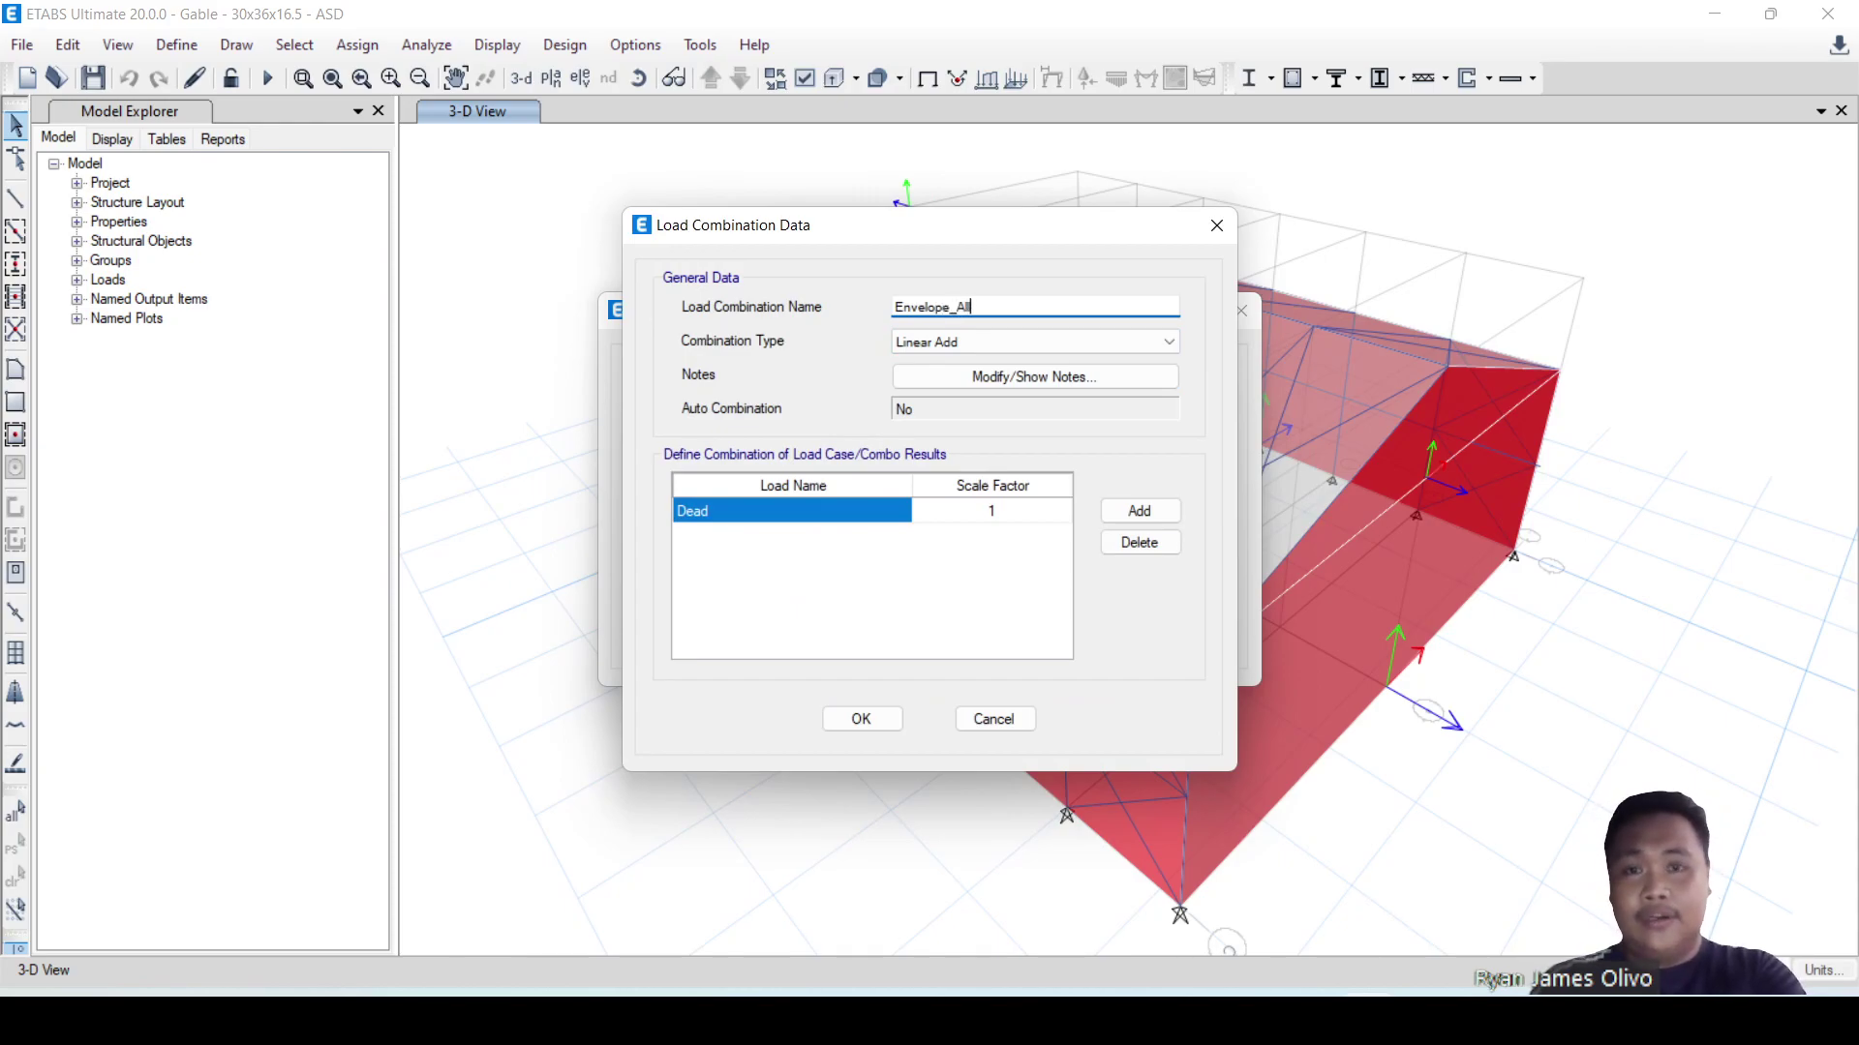
# - Add two more load rows to the new combination and set its combination type to Envelope
pyautogui.click(1140, 510)
pyautogui.click(1140, 510)
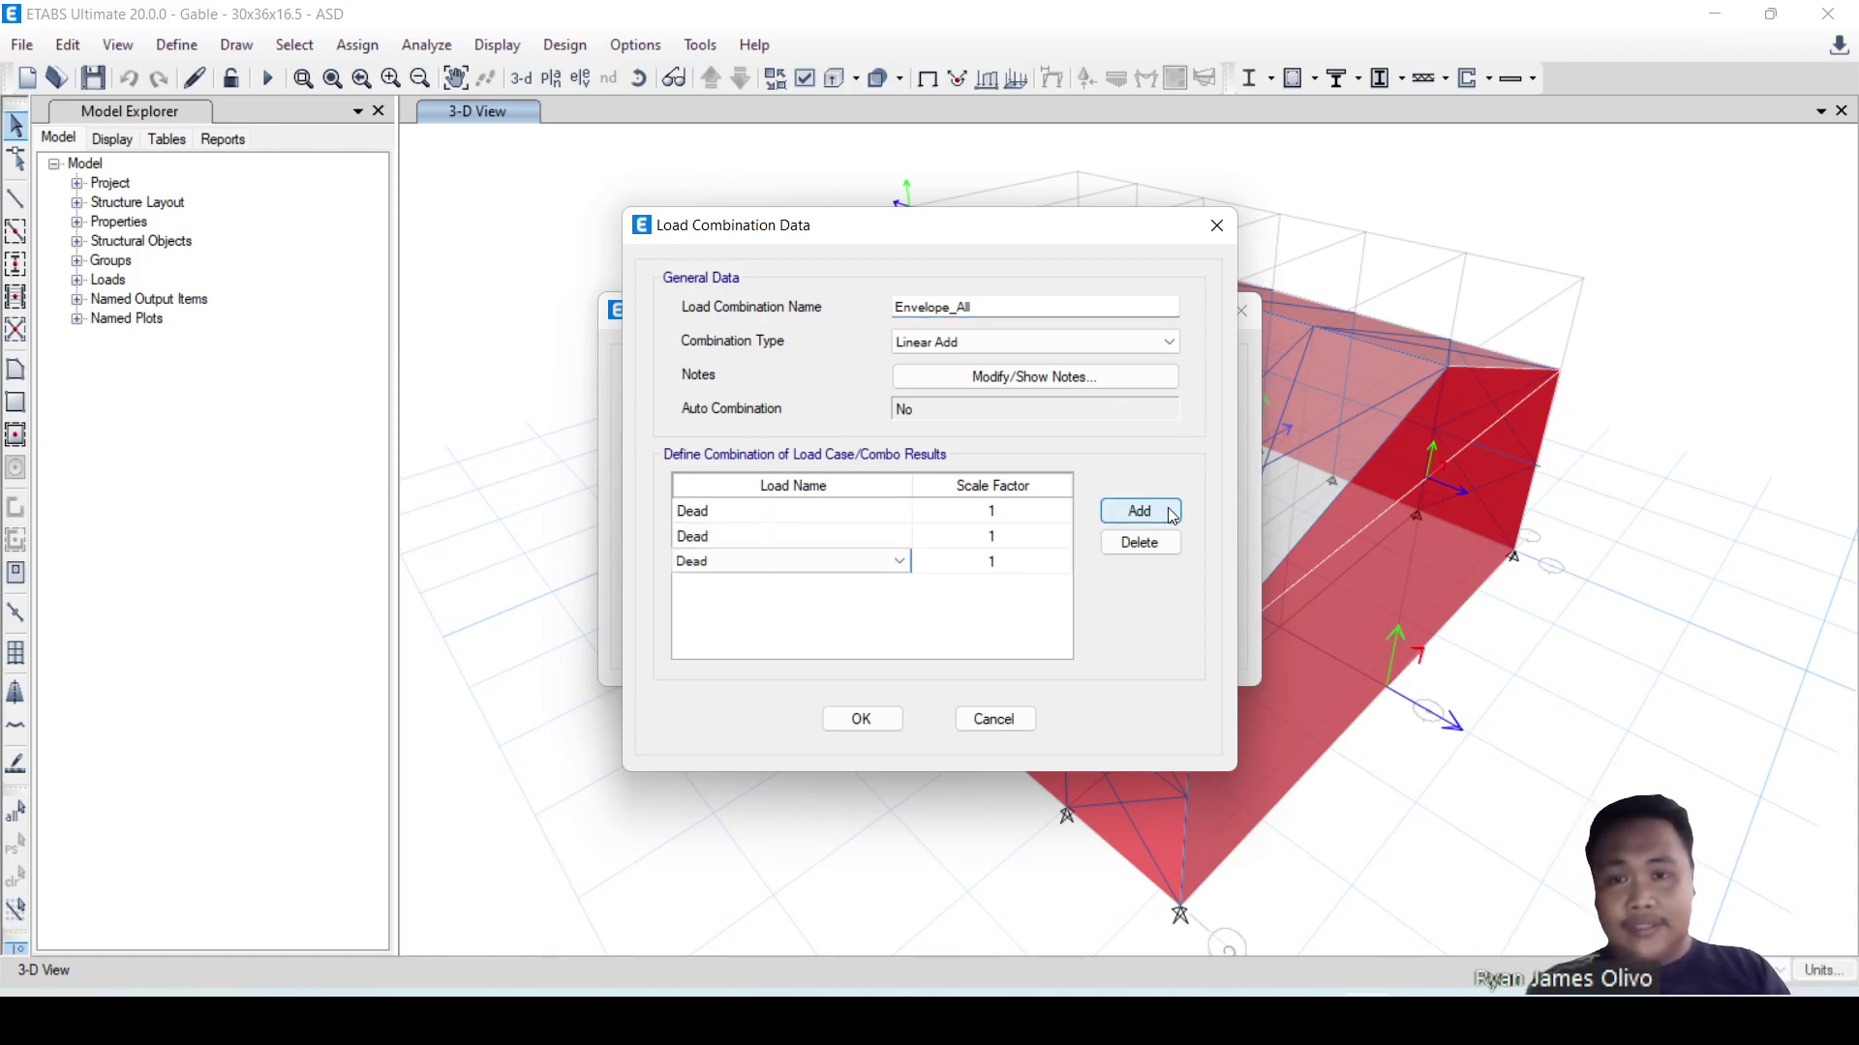
pyautogui.click(883, 535)
pyautogui.click(884, 510)
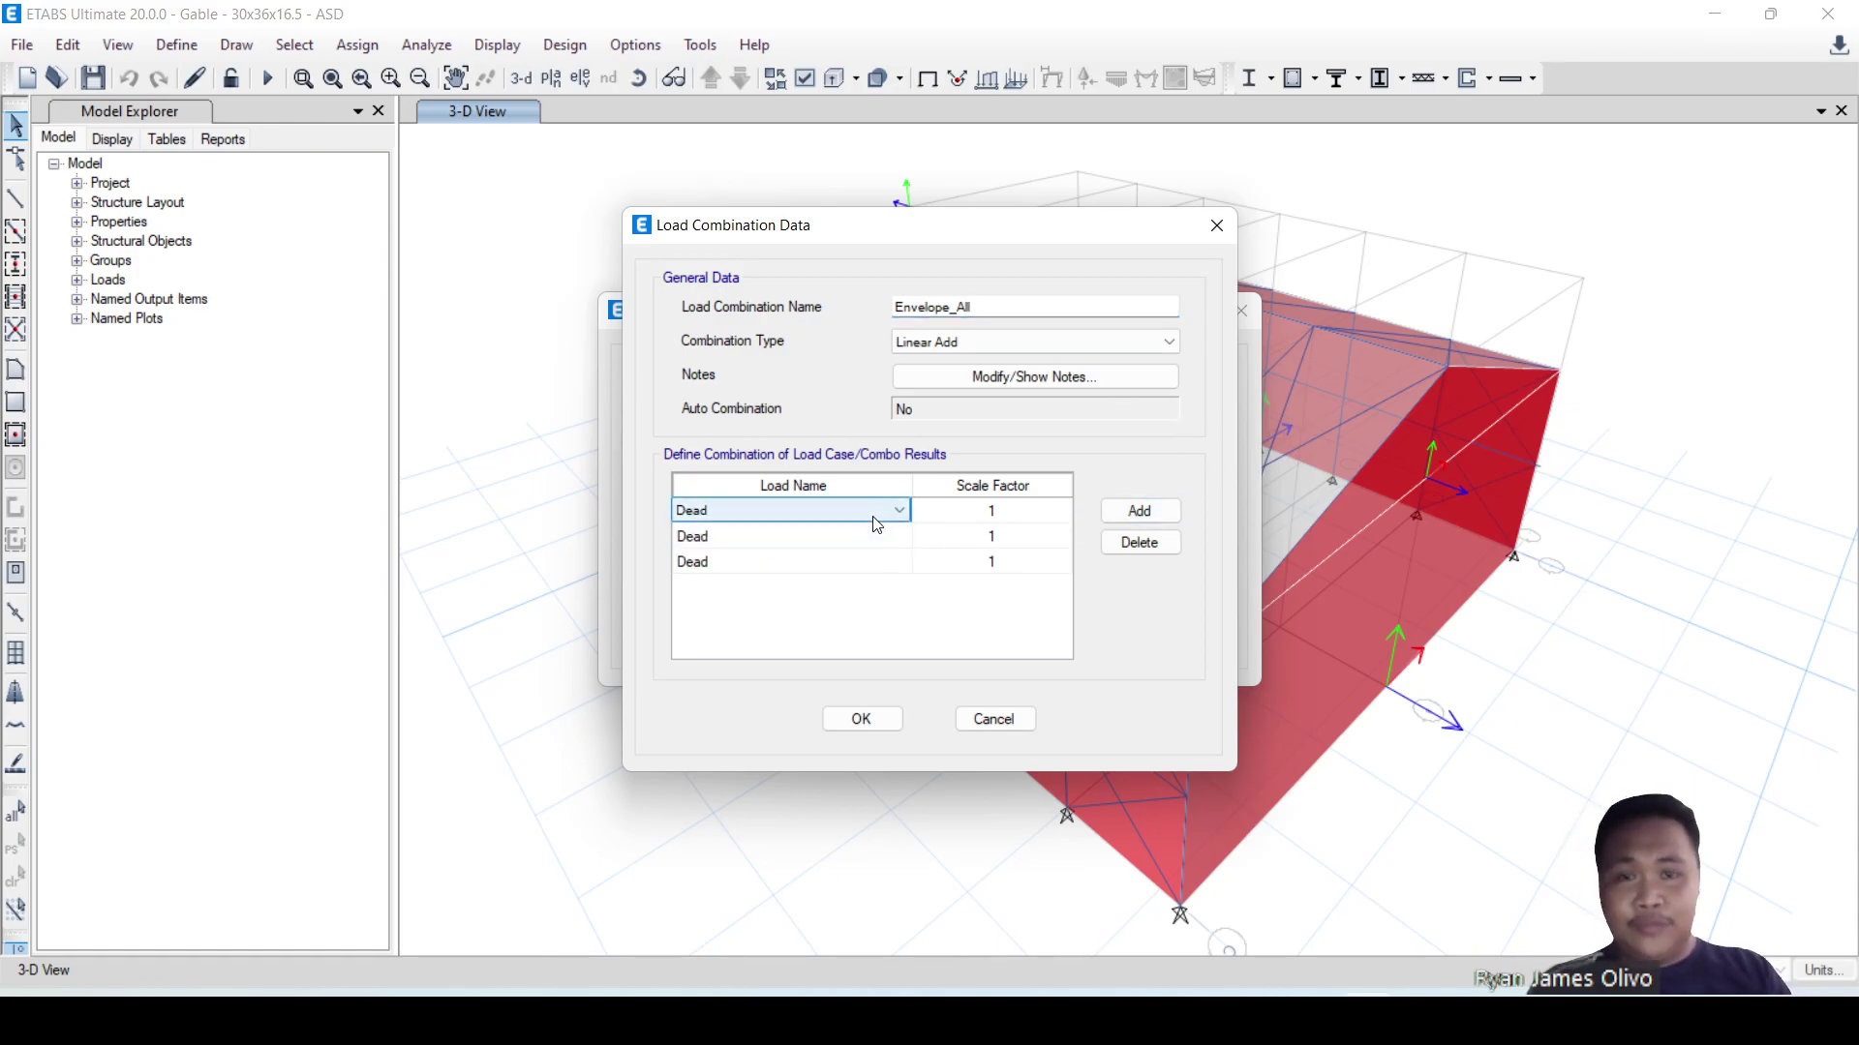
pyautogui.click(923, 344)
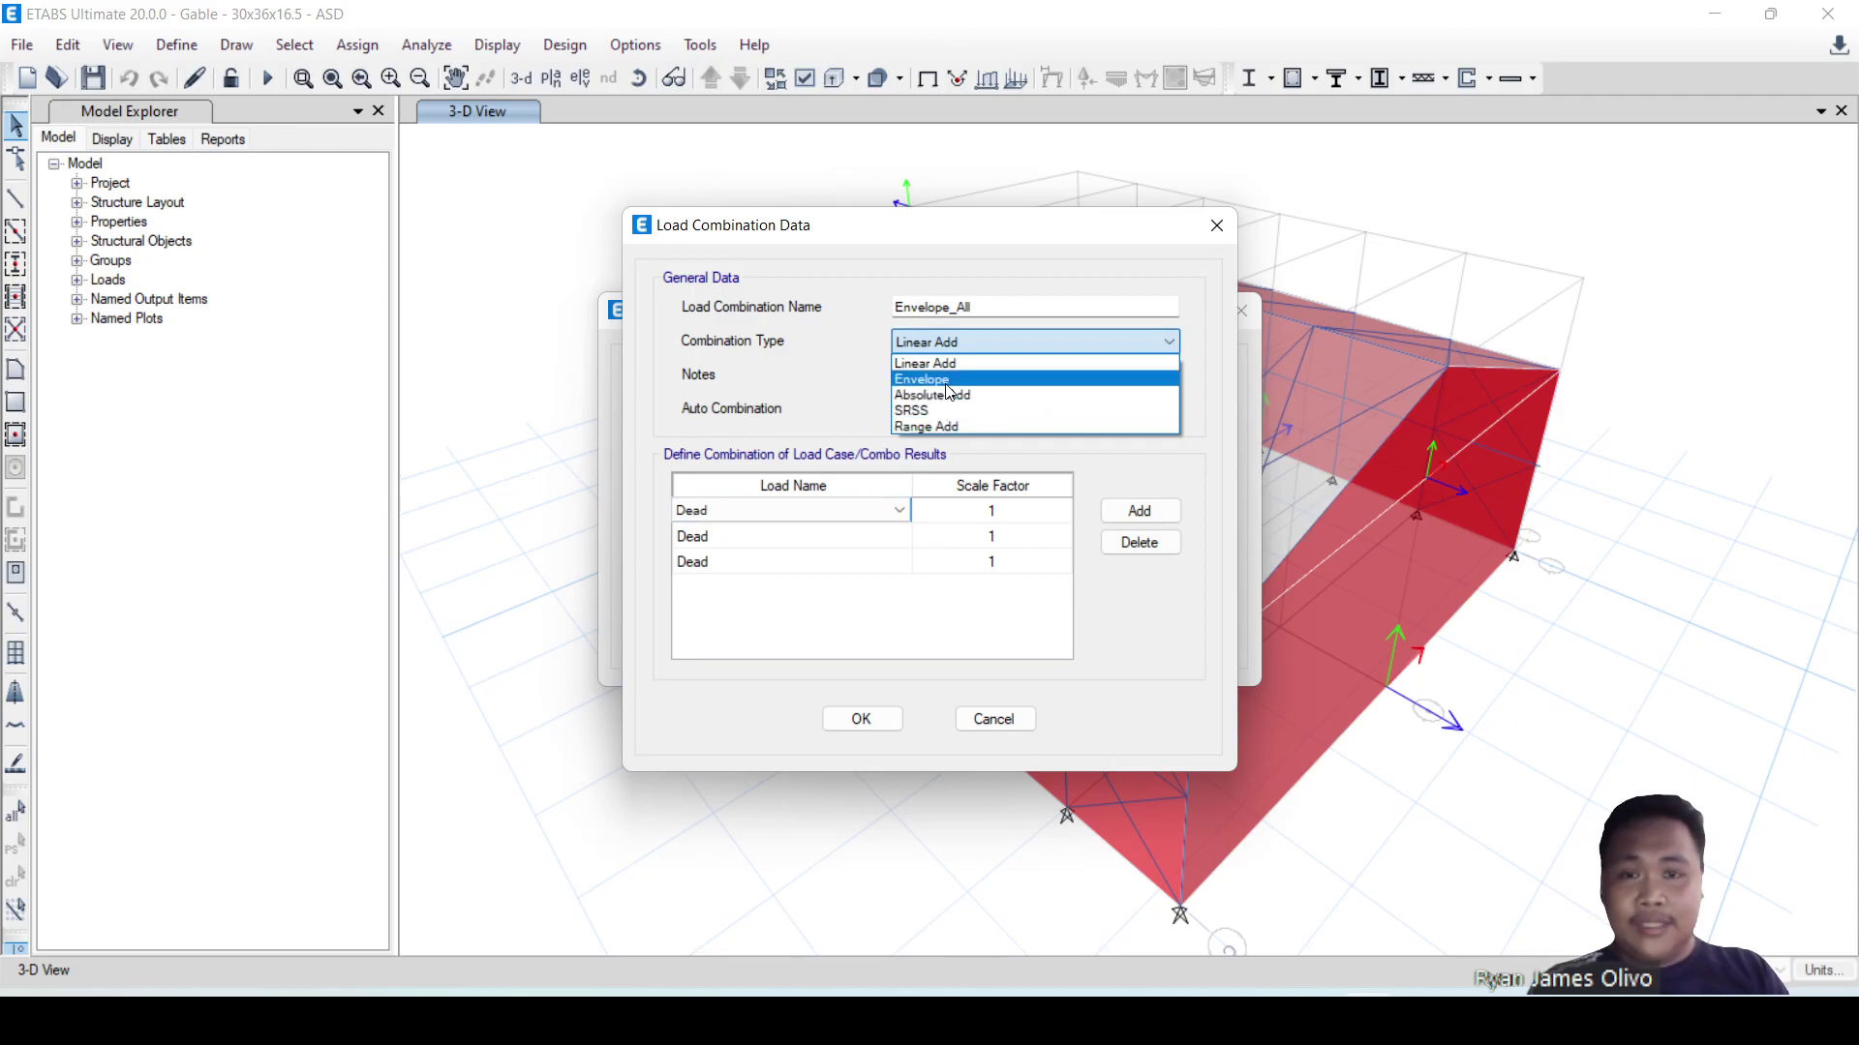
pyautogui.click(956, 386)
# - Assign Envelope_0.6D+0.6W, Envelope_D+0.75Lr+0.45W and Envelope_D+0.6W to the three load rows and save the combination
pyautogui.click(747, 513)
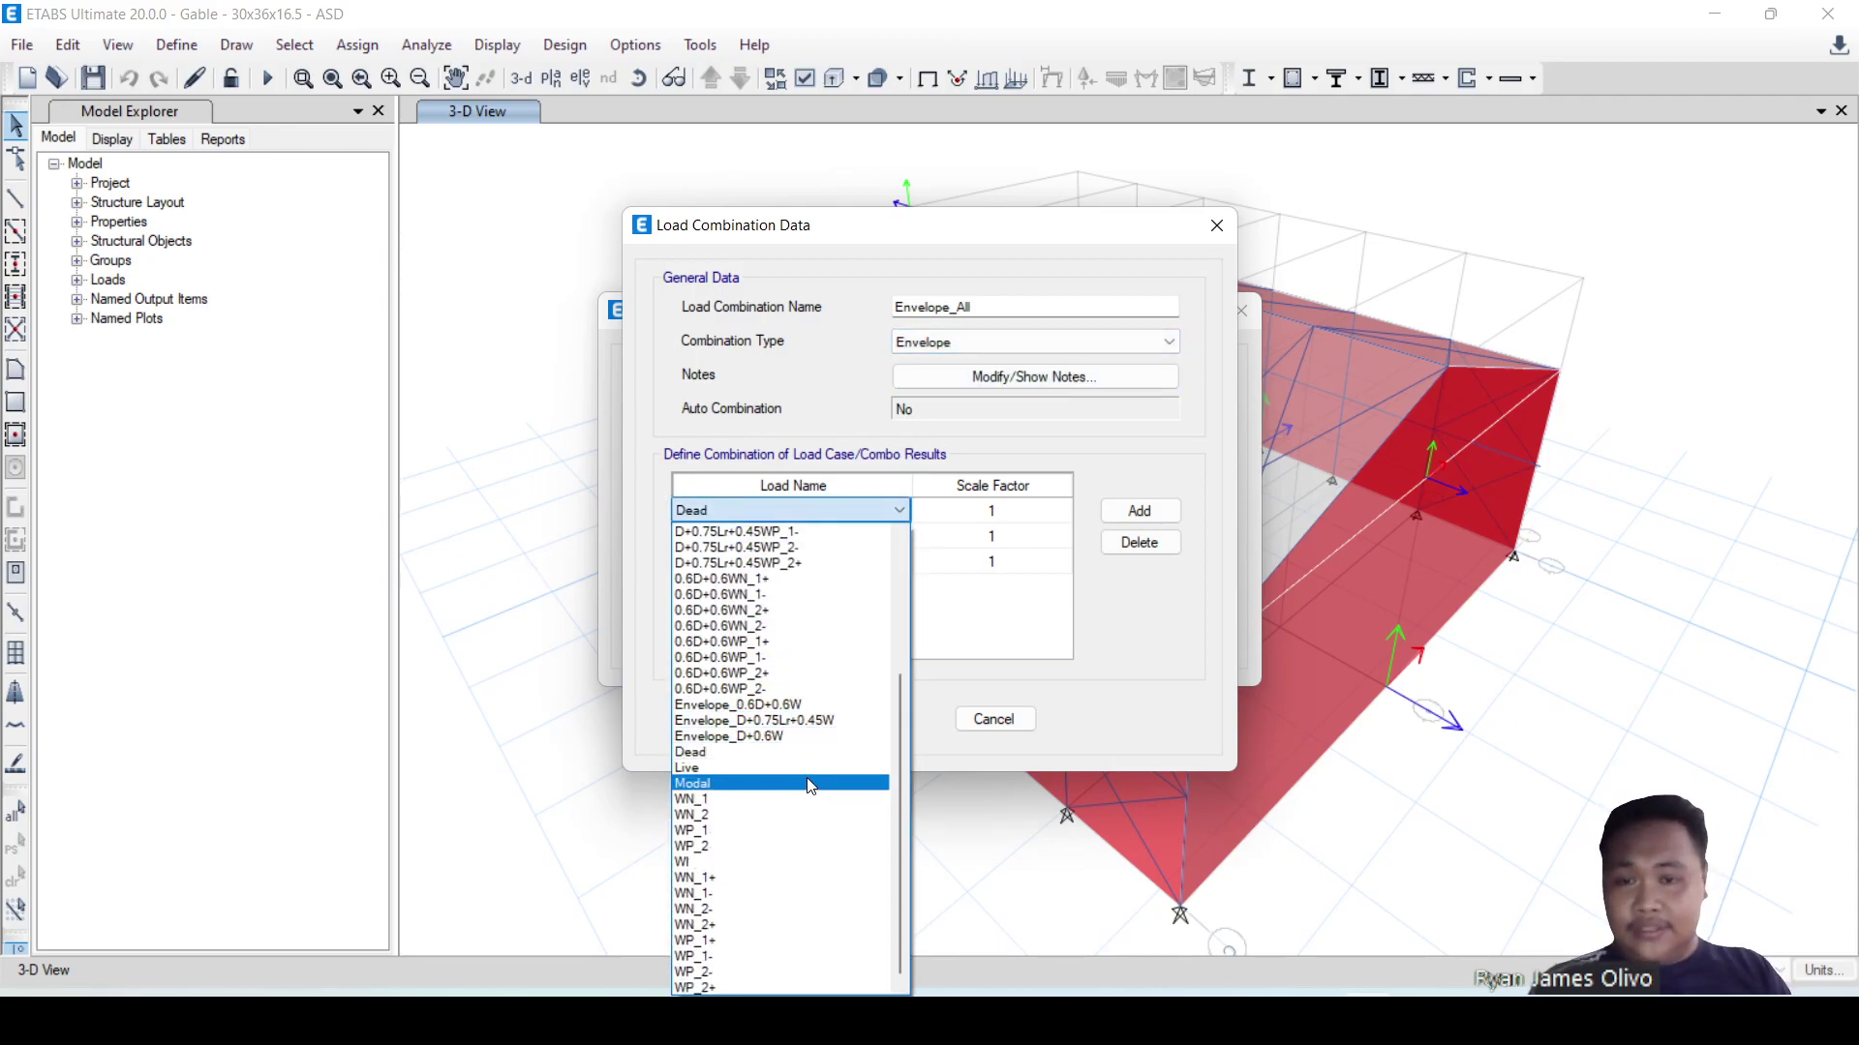
pyautogui.click(780, 706)
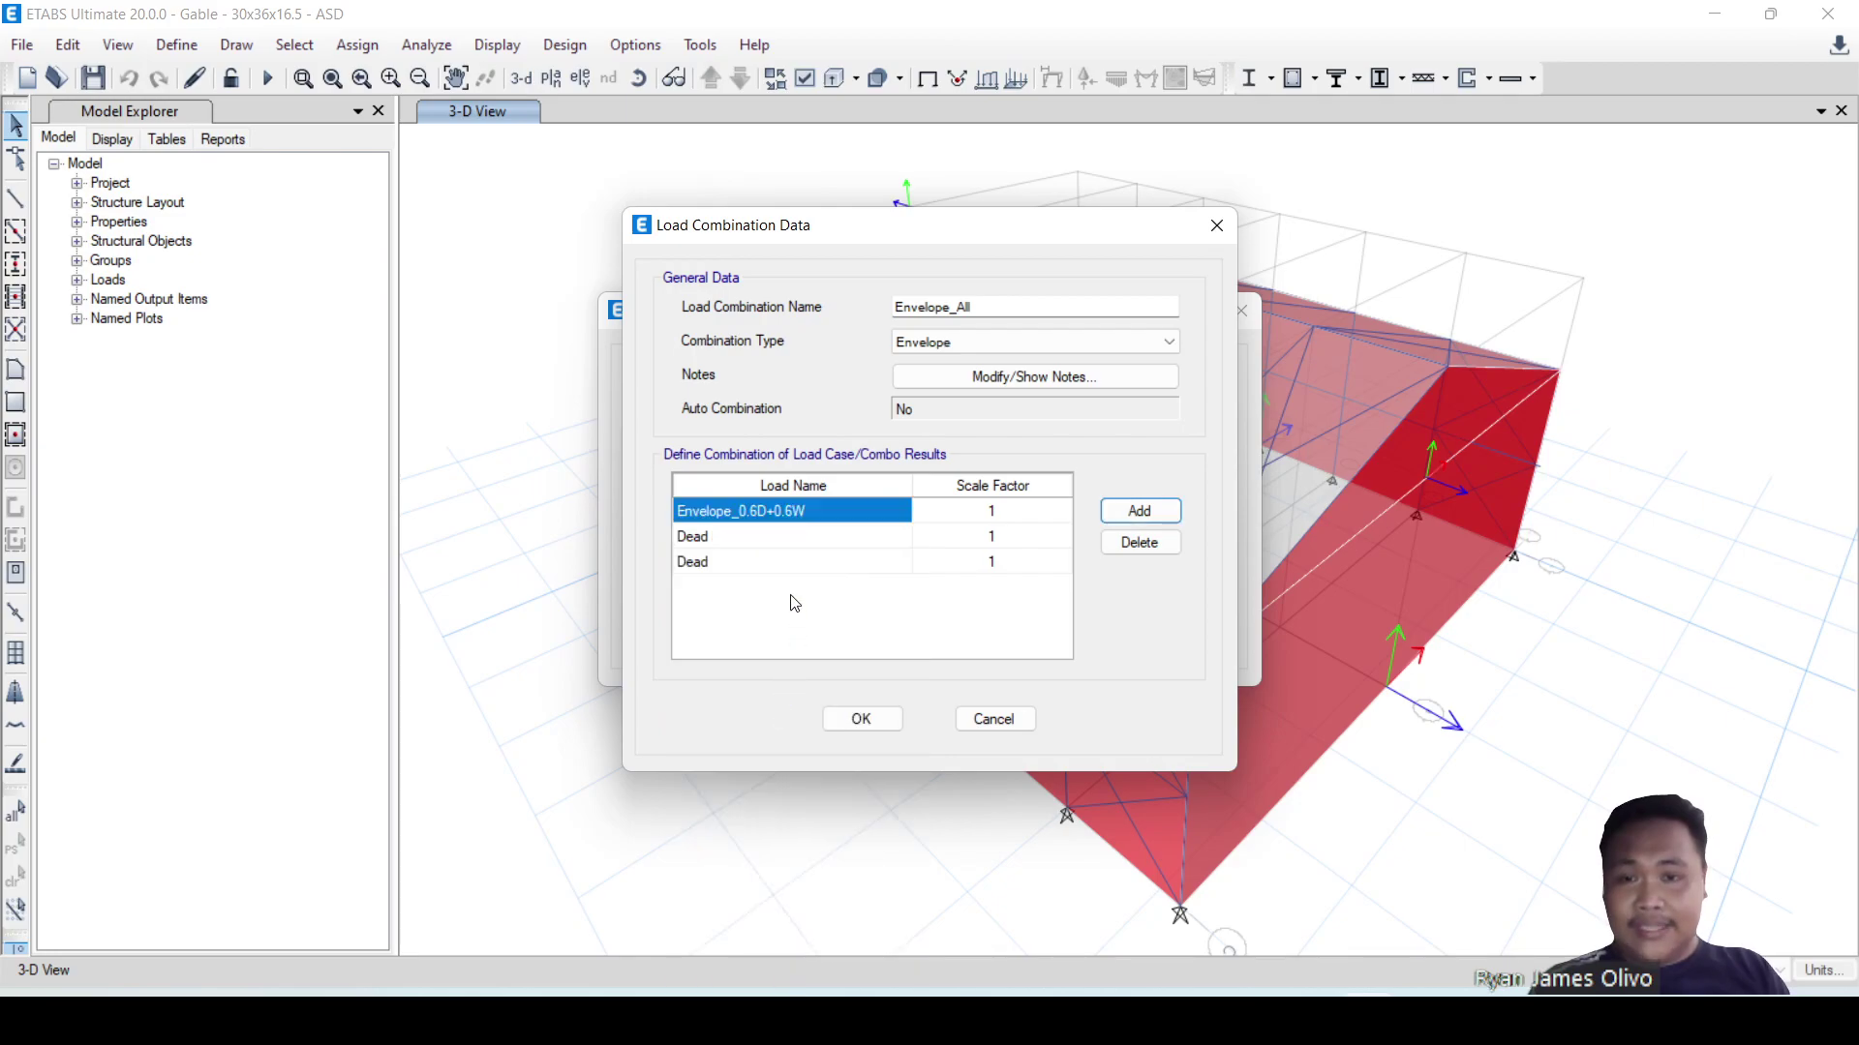
pyautogui.click(763, 544)
pyautogui.click(761, 544)
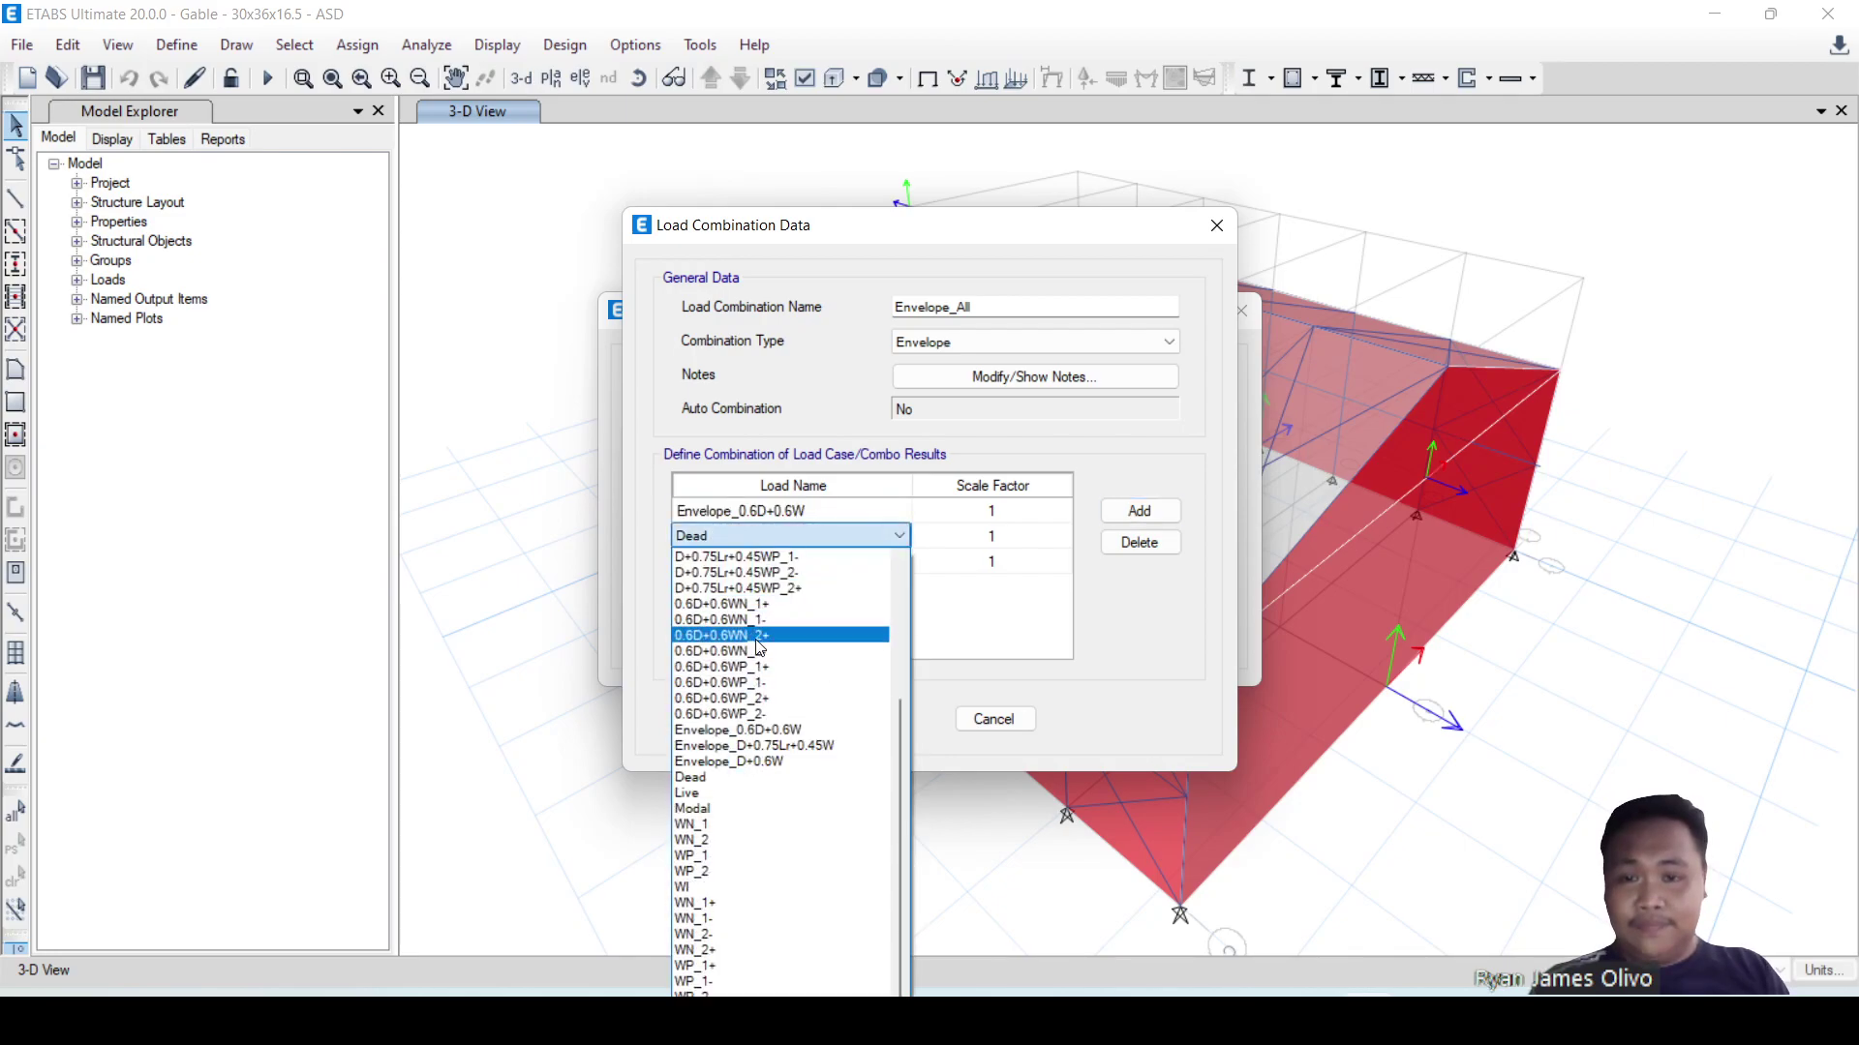
pyautogui.click(775, 746)
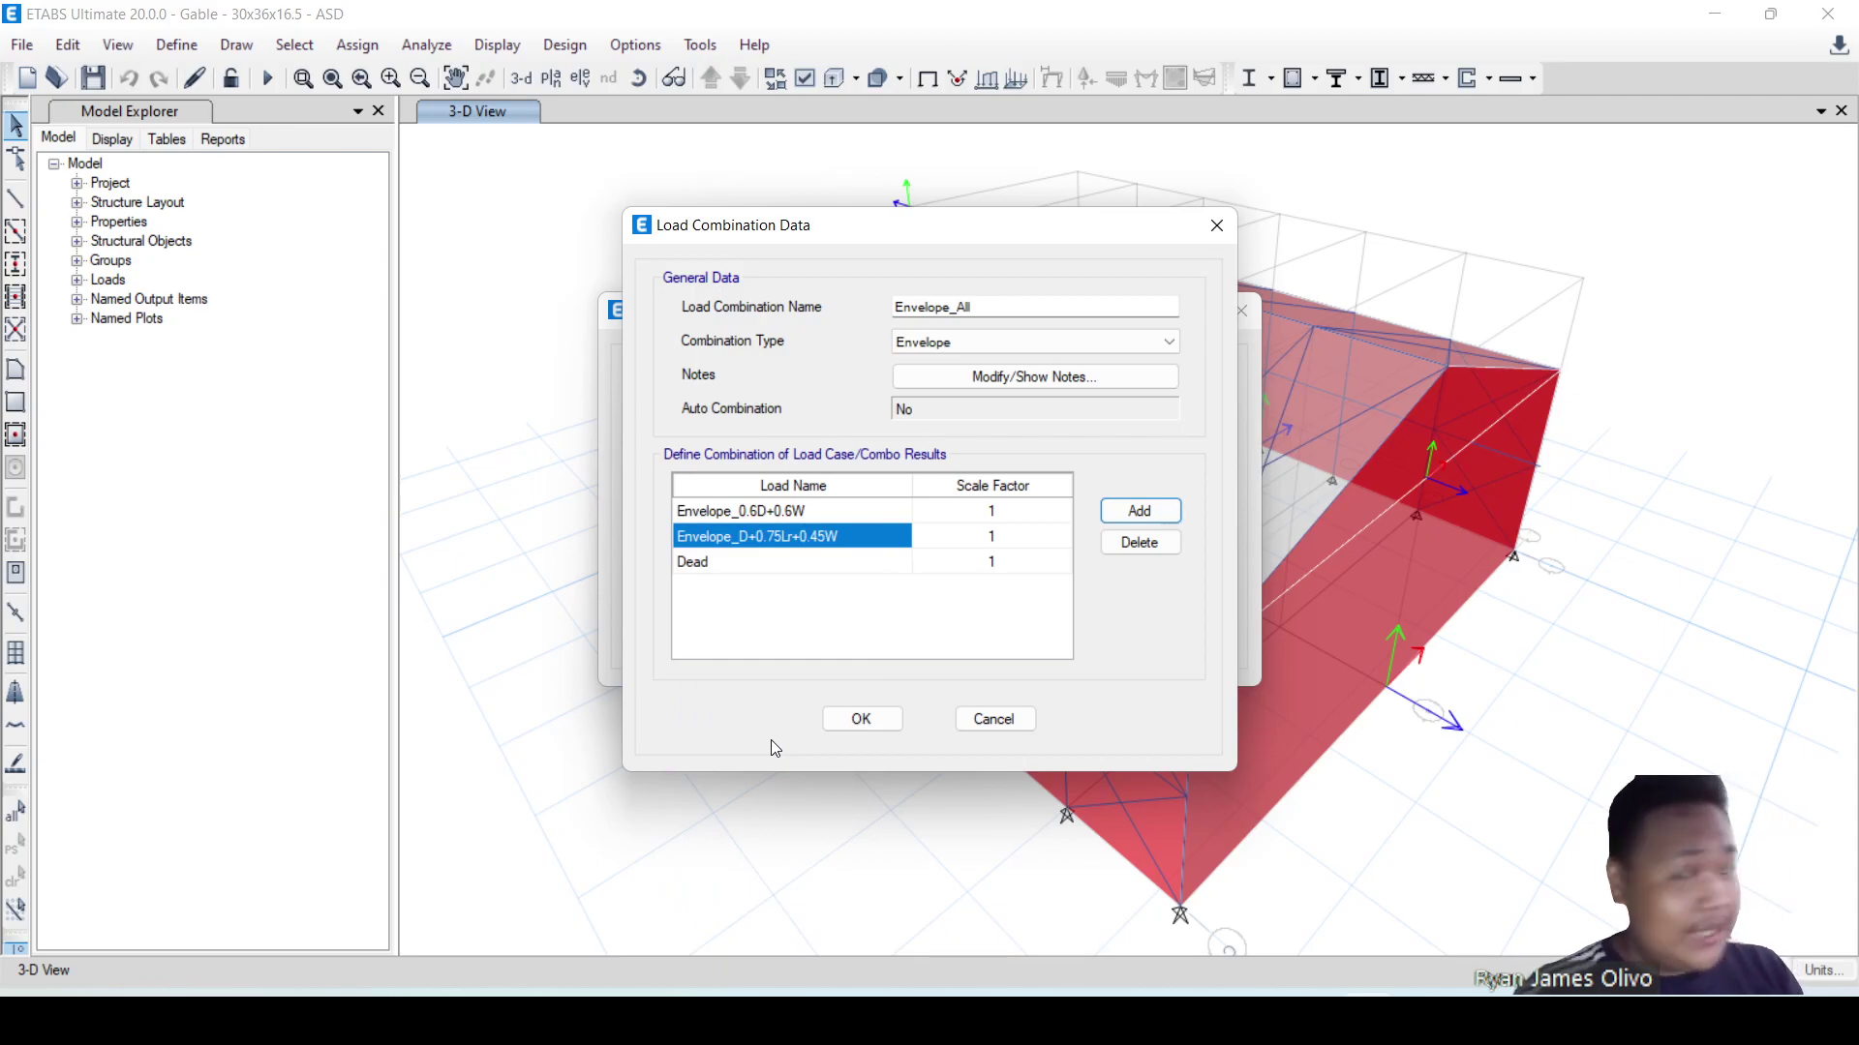
pyautogui.click(753, 567)
pyautogui.click(742, 566)
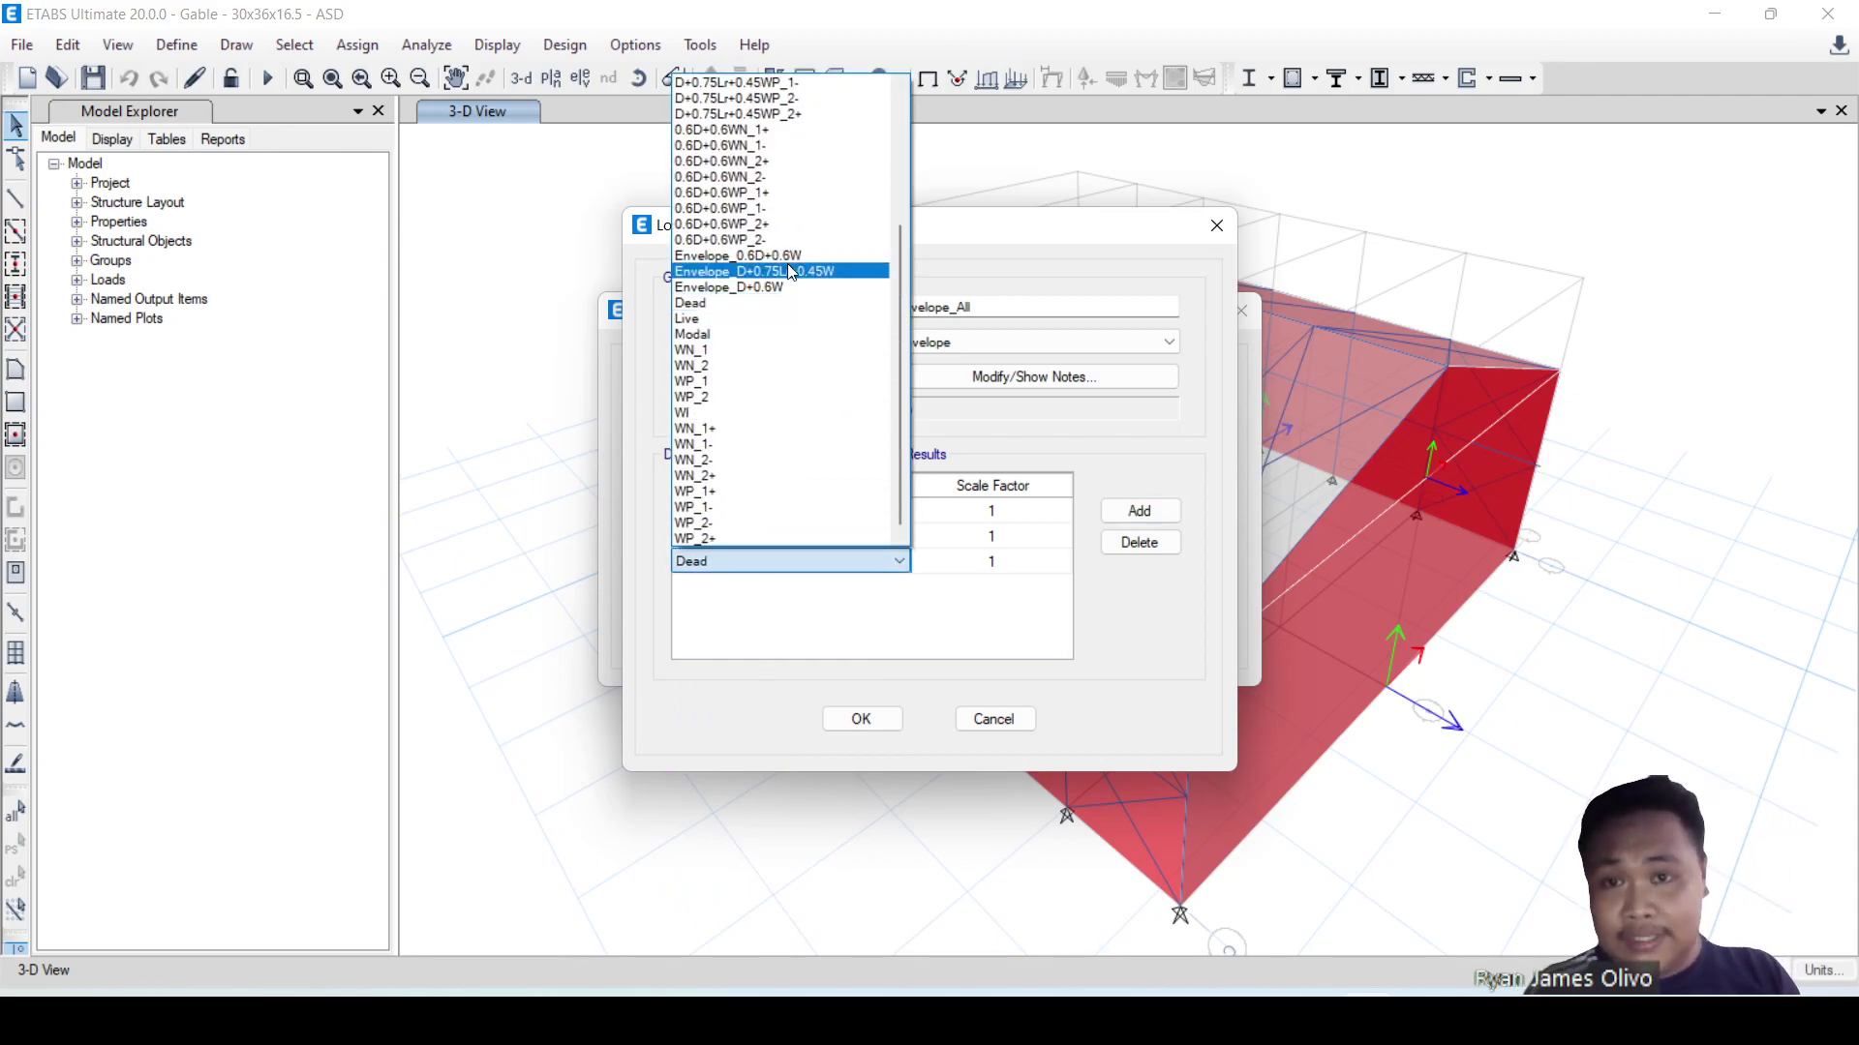
pyautogui.click(789, 288)
pyautogui.click(862, 718)
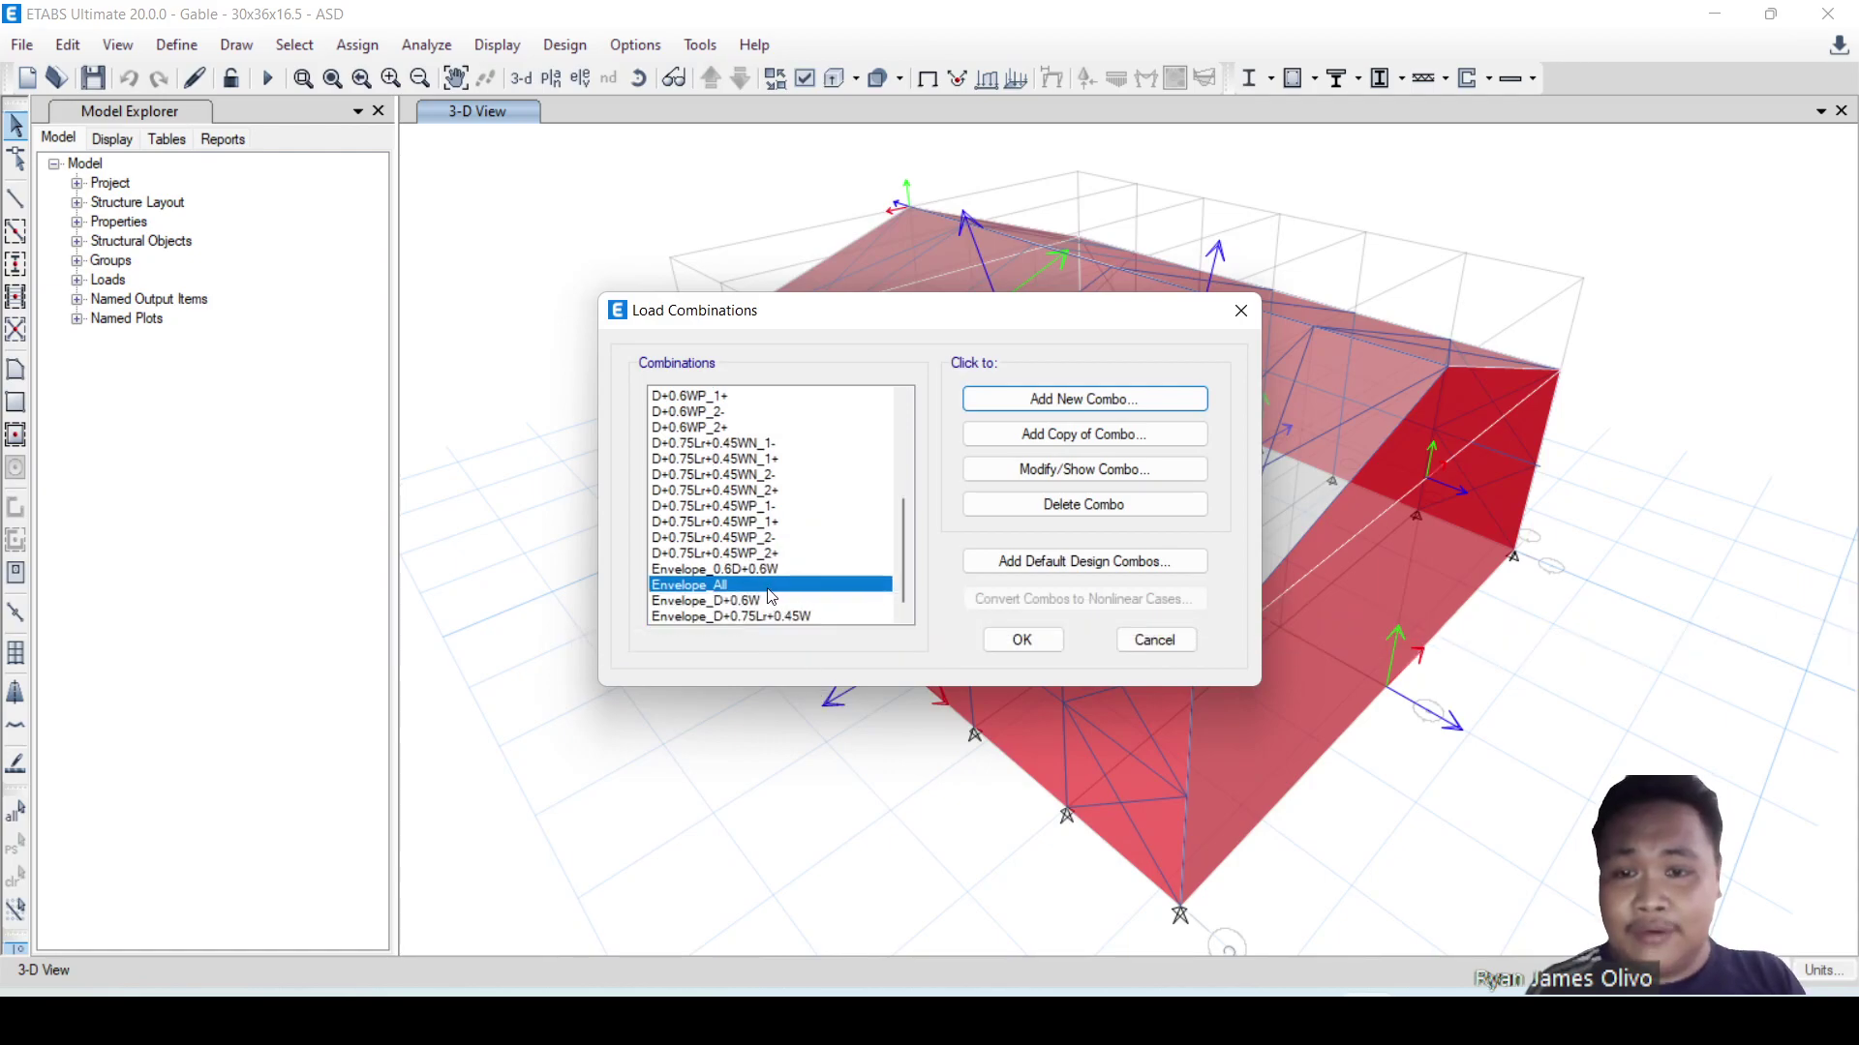
# - Compare the Envelope_All combination with the three envelope combinations it is built from in the combinations list
pyautogui.click(763, 600)
pyautogui.click(761, 617)
pyautogui.click(756, 601)
pyautogui.click(747, 559)
pyautogui.click(748, 585)
pyautogui.click(746, 570)
pyautogui.click(758, 601)
pyautogui.click(768, 618)
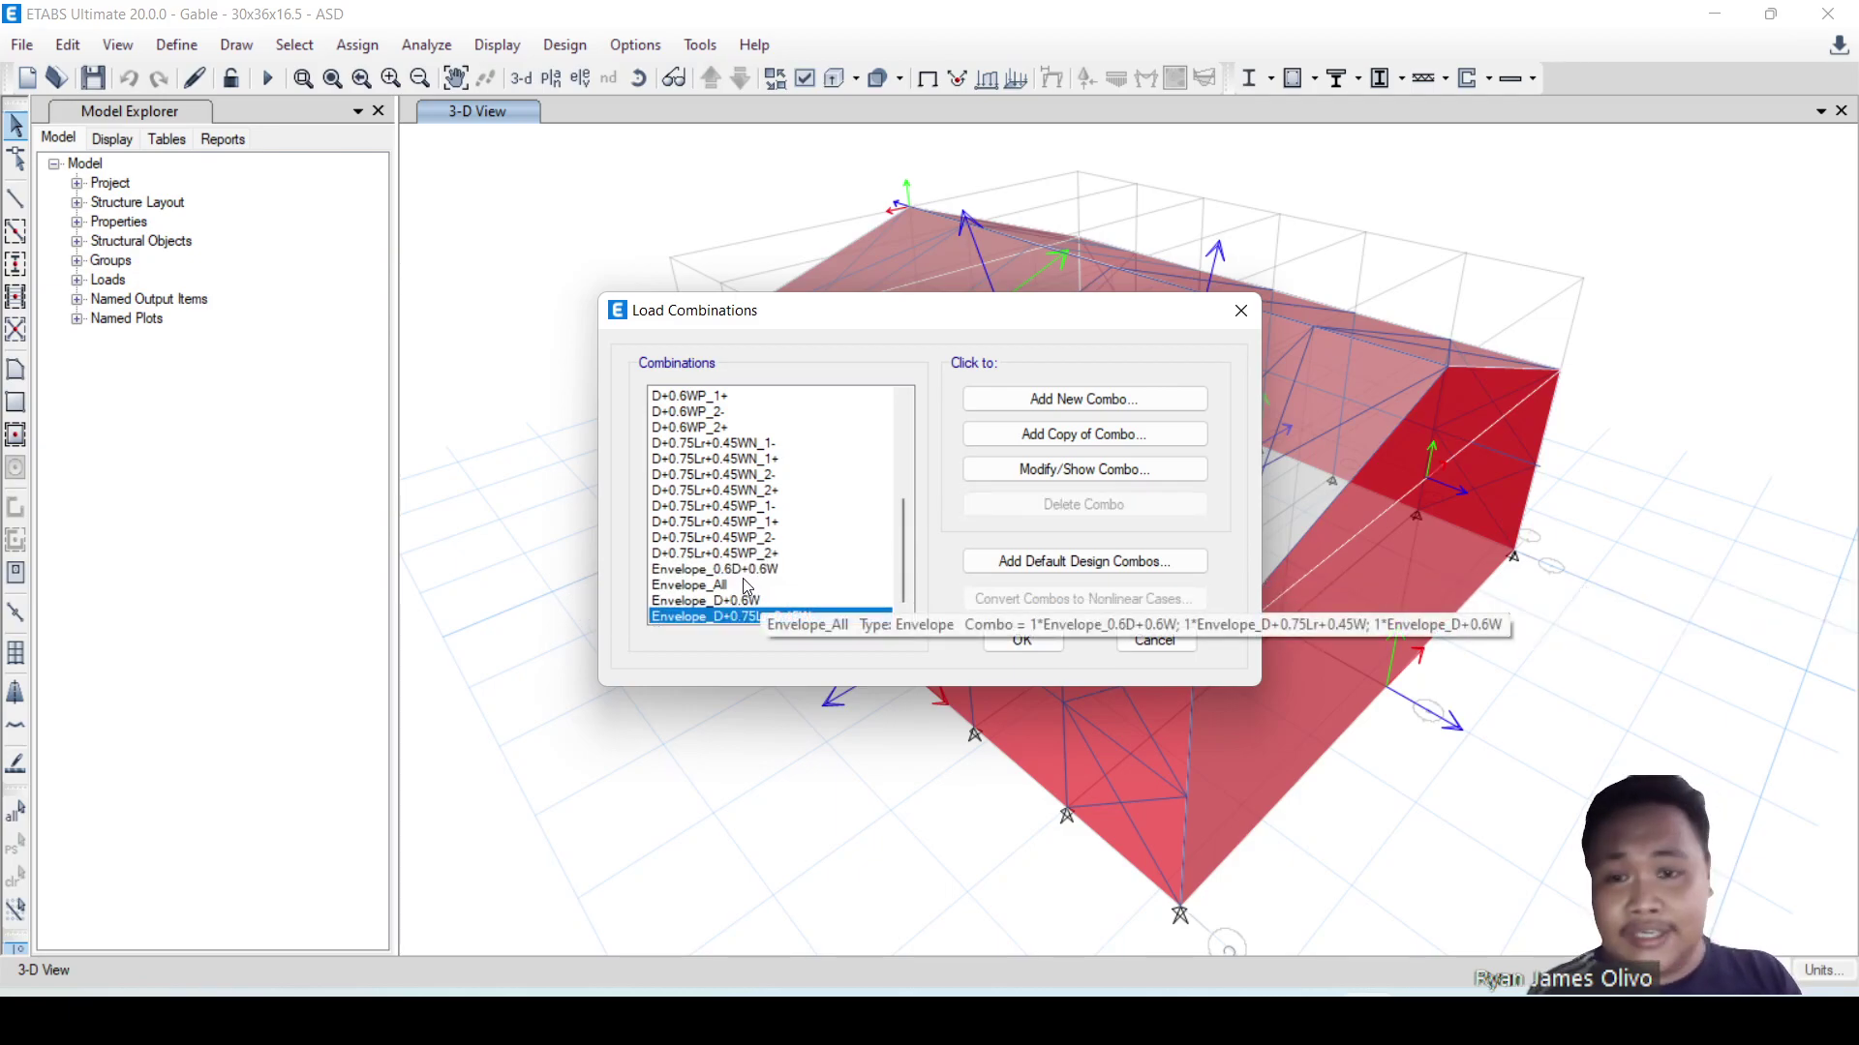
pyautogui.click(740, 571)
pyautogui.click(746, 583)
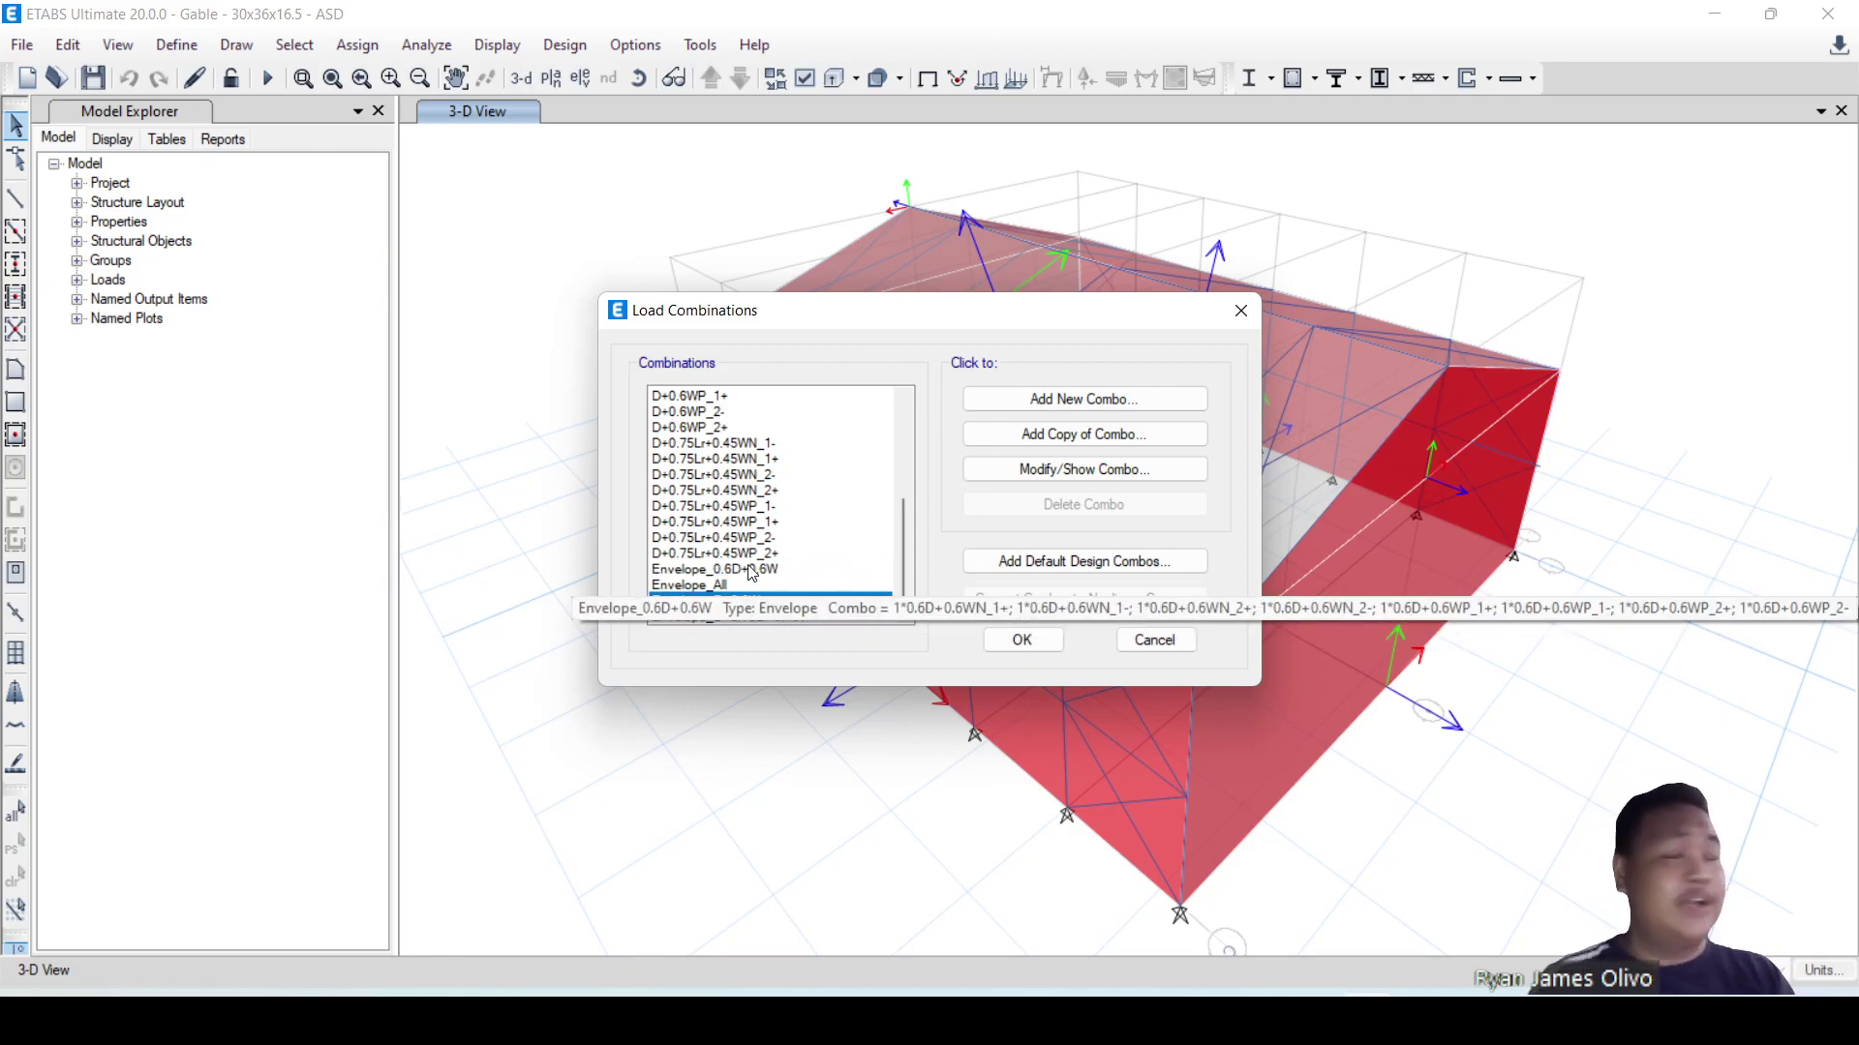
pyautogui.click(726, 585)
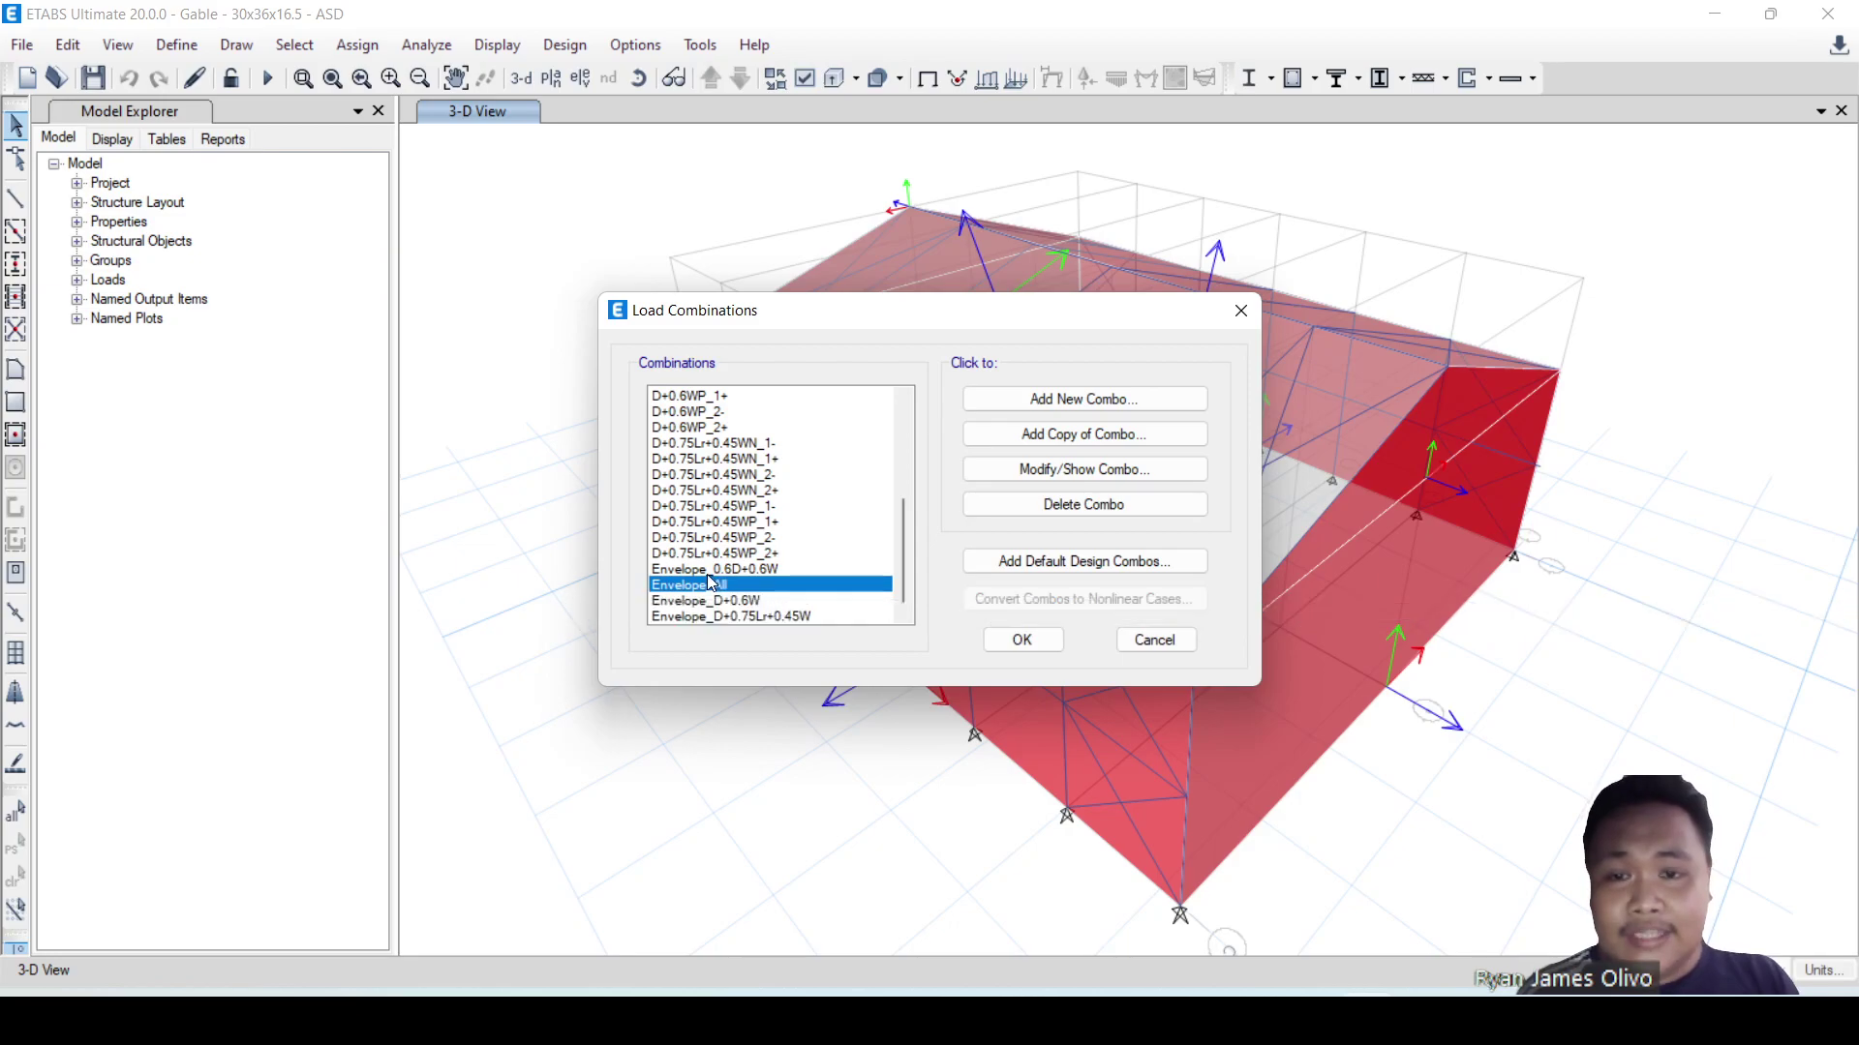
# - Check which load cases make up the Envelope_0.6D+0.6W combination and accept it unchanged
pyautogui.click(716, 570)
pyautogui.click(1082, 470)
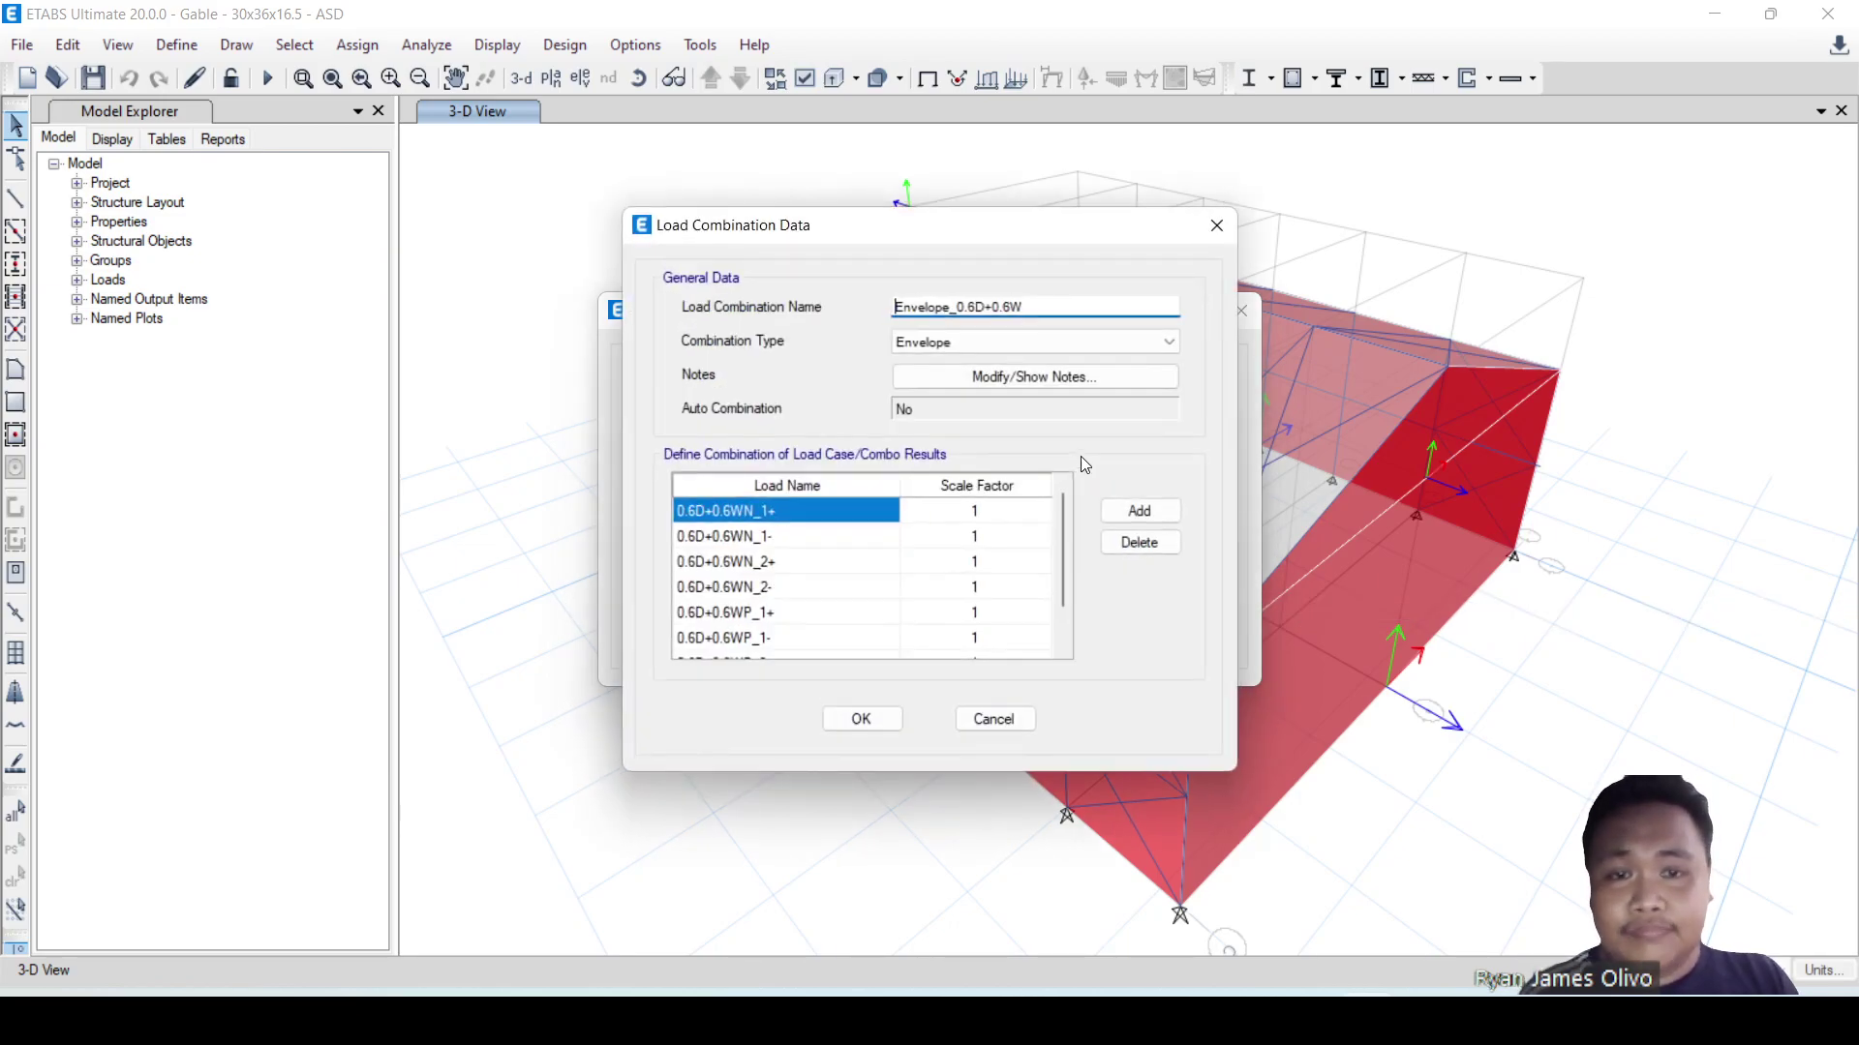
pyautogui.click(858, 718)
# - Check which load cases make up the Envelope_D+0.6W combination, leaving its definition unchanged
pyautogui.click(717, 587)
pyautogui.click(739, 602)
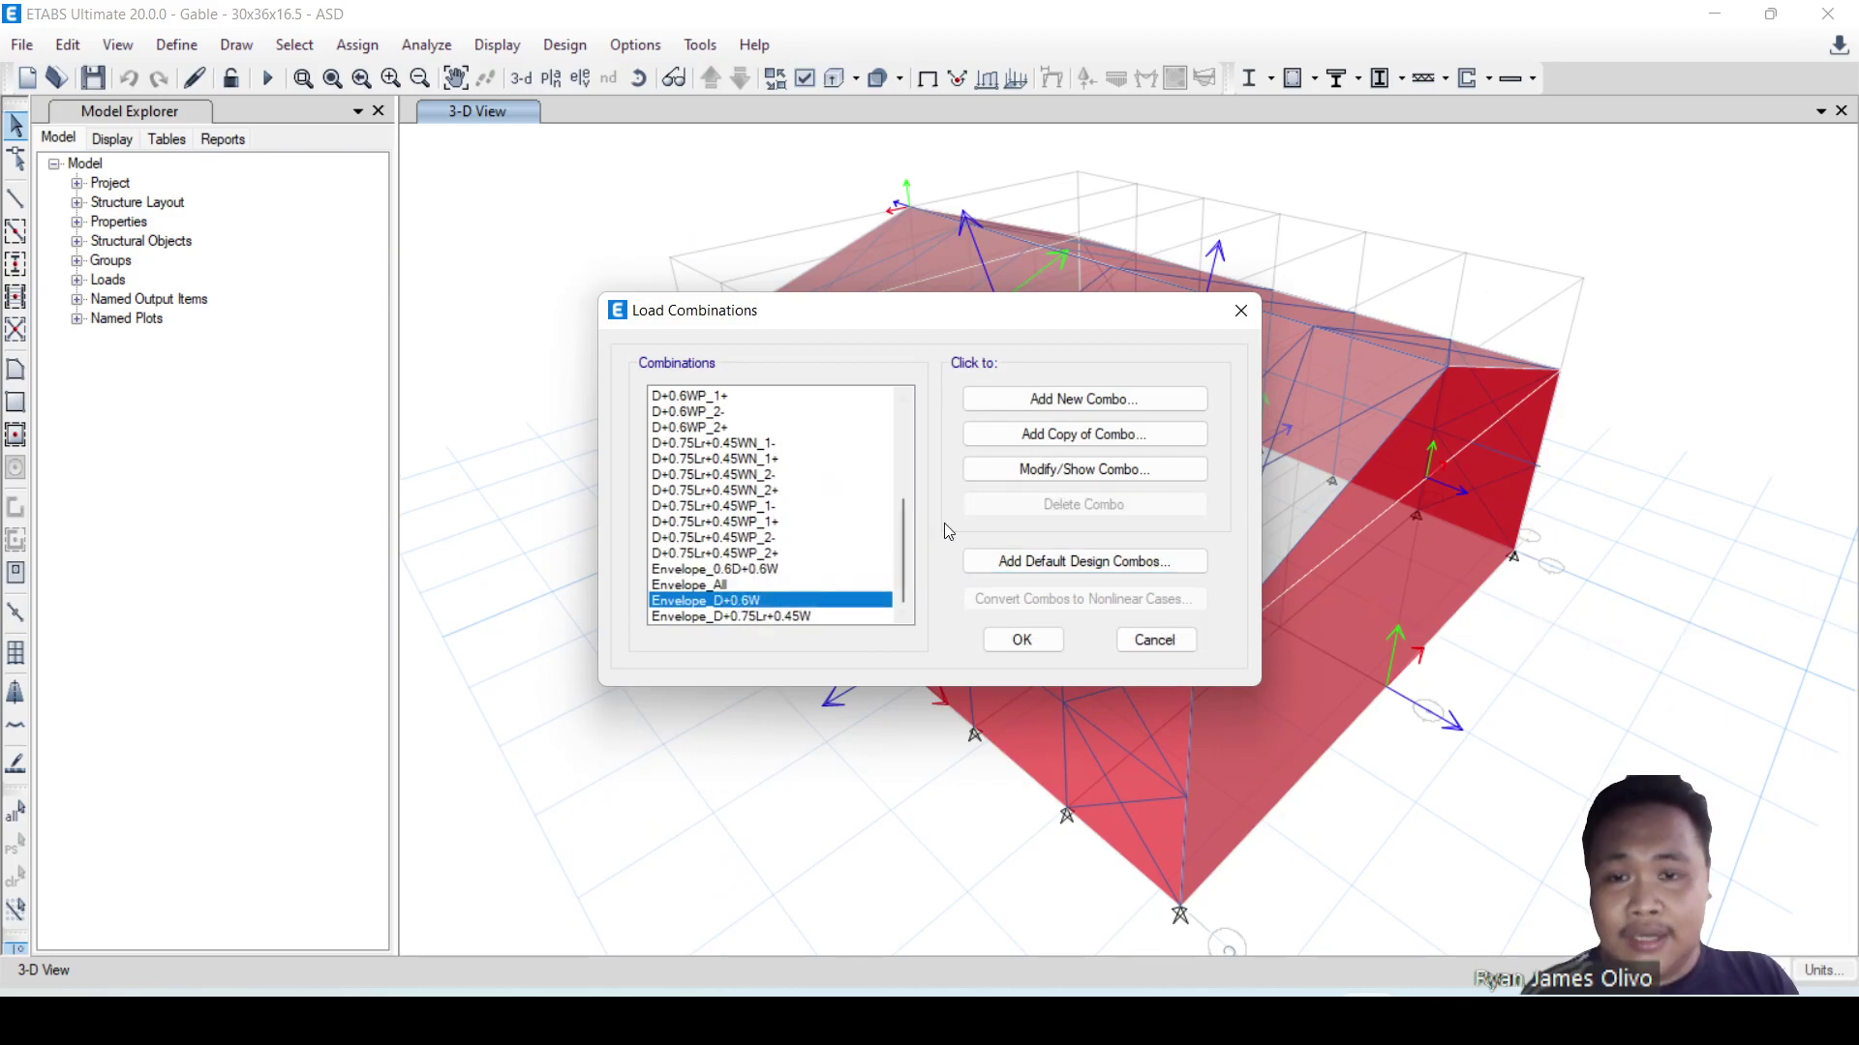
pyautogui.click(1044, 435)
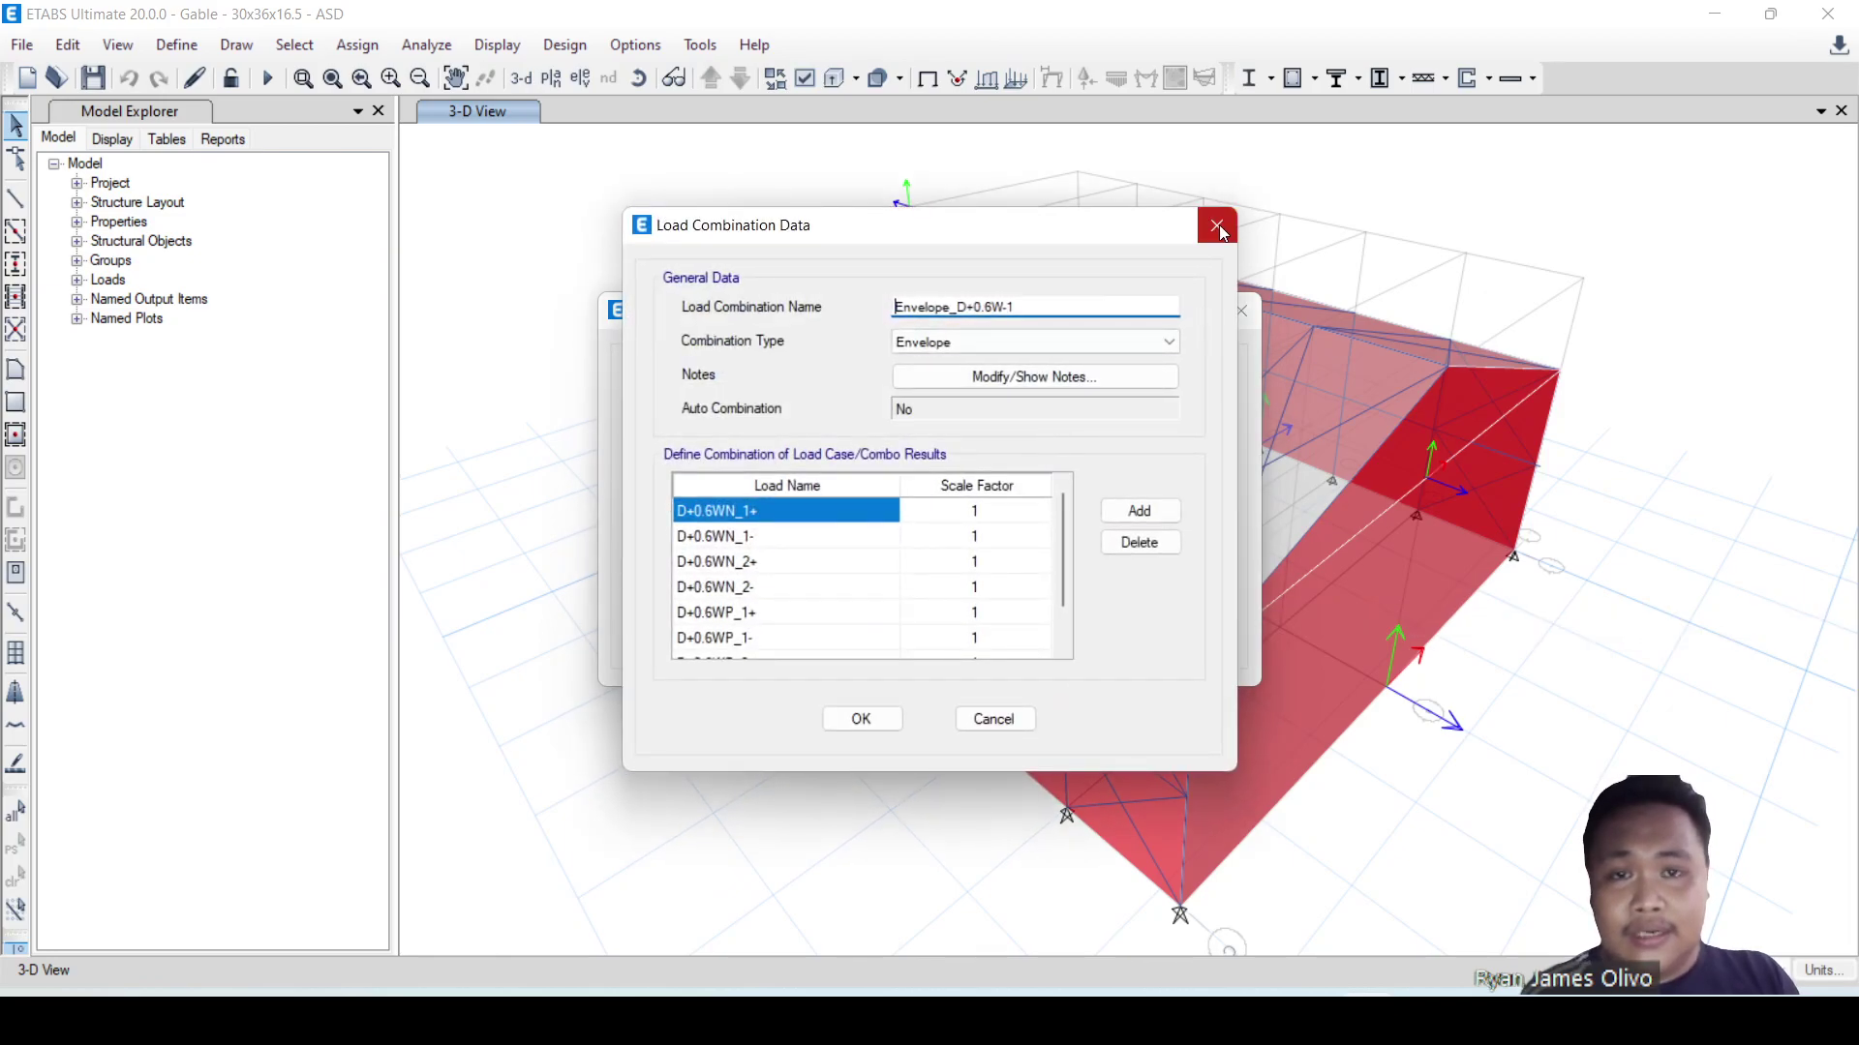
pyautogui.click(1218, 226)
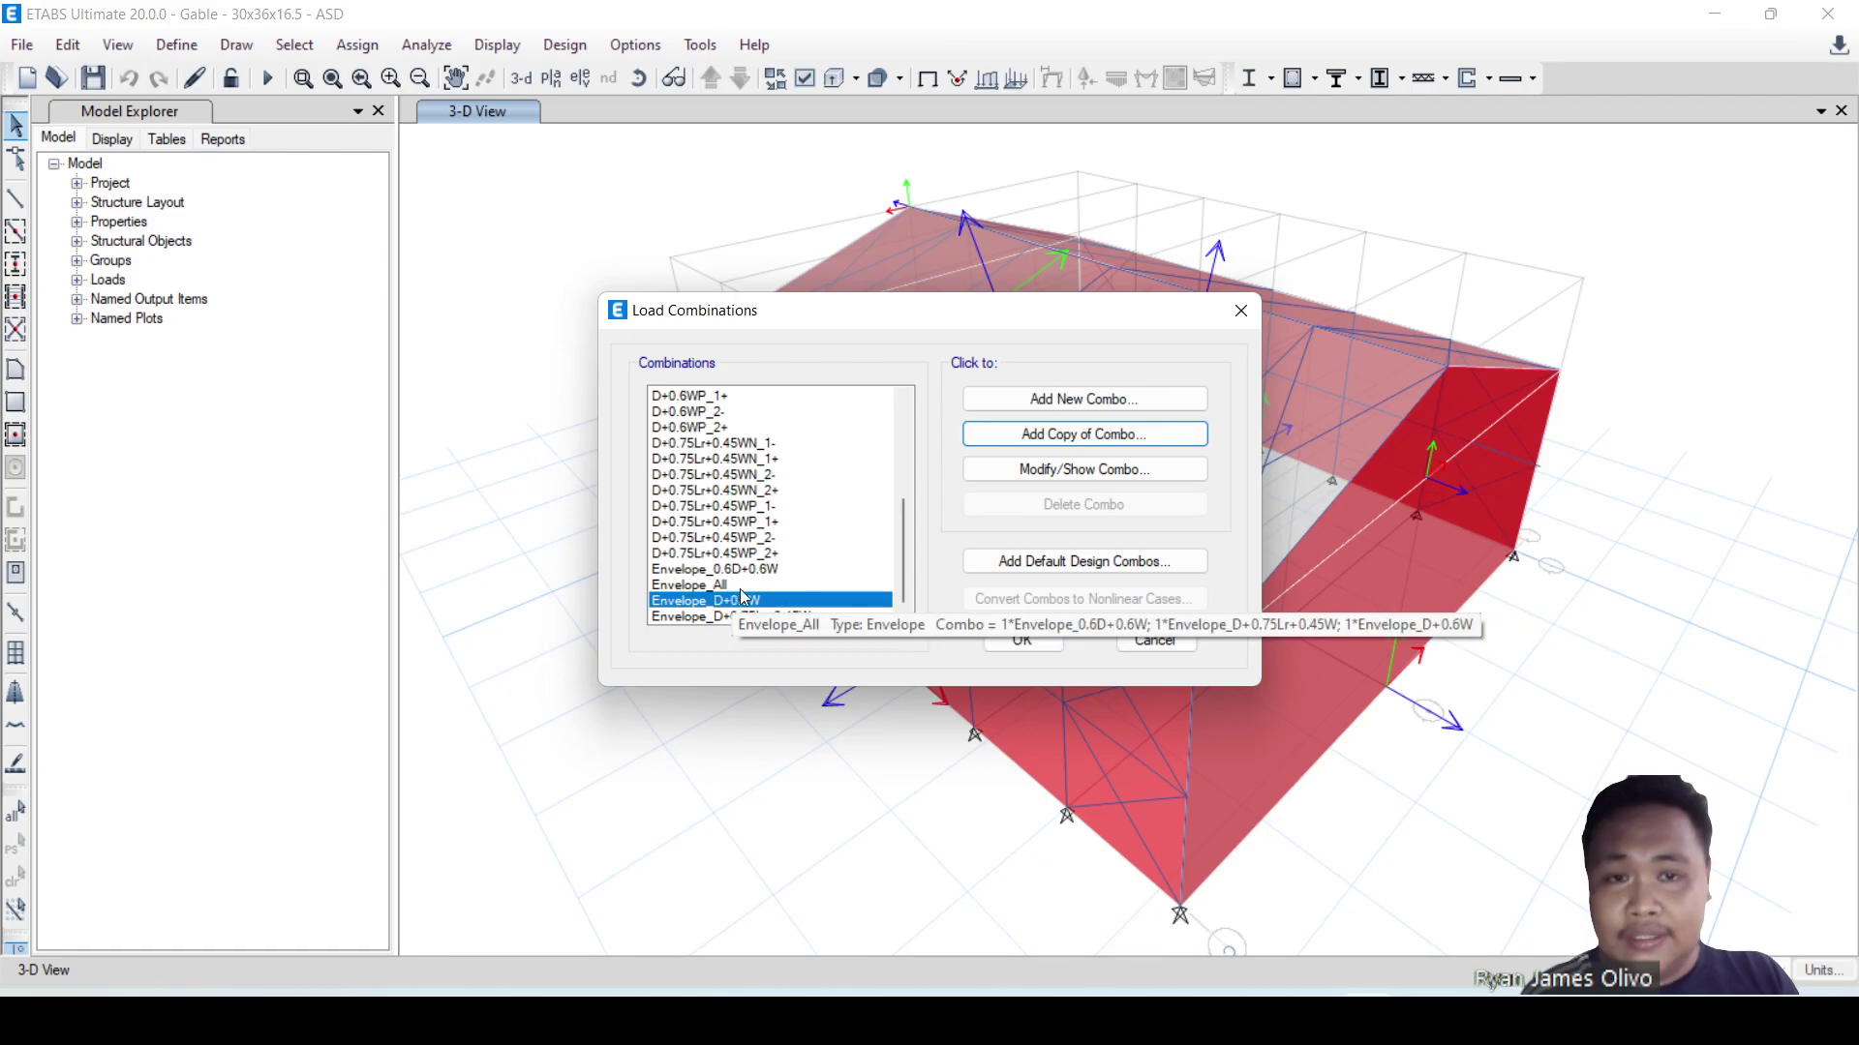
pyautogui.moveTo(900, 583)
pyautogui.mouseDown()
pyautogui.moveTo(898, 432)
pyautogui.moveTo(898, 594)
pyautogui.mouseUp()
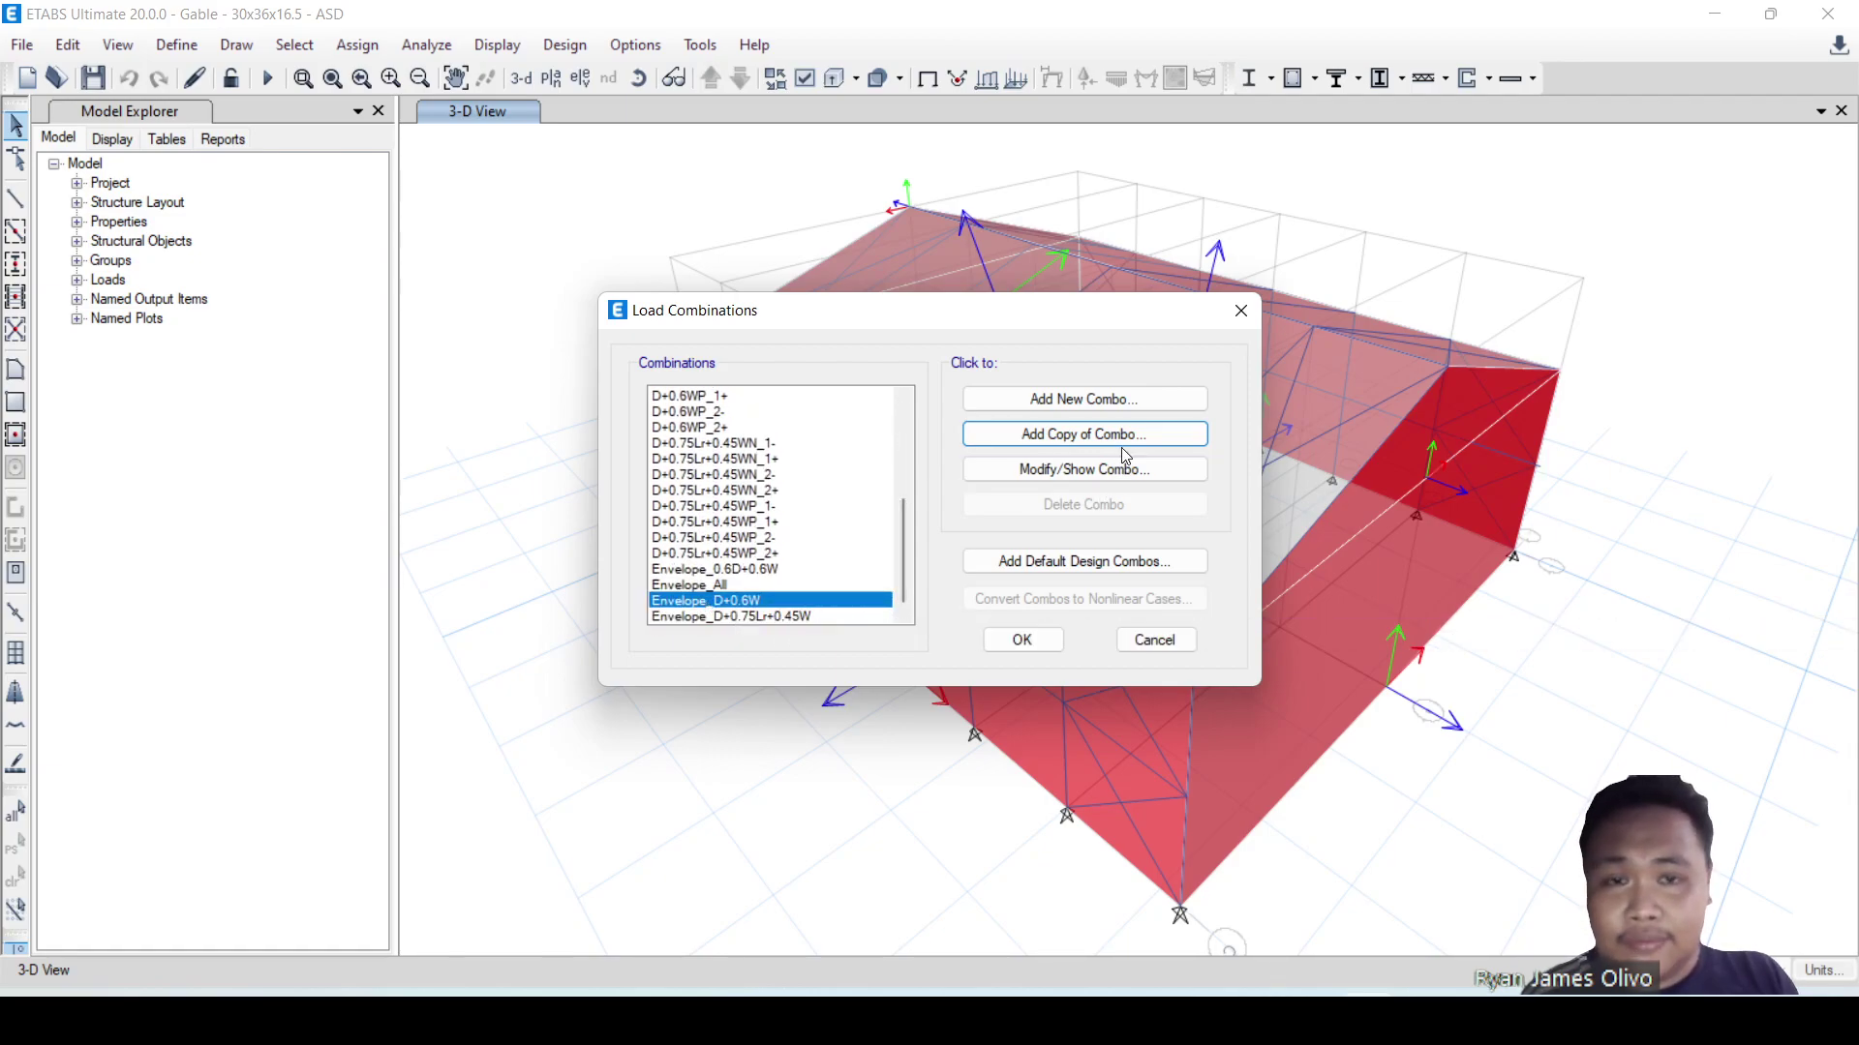
pyautogui.click(973, 468)
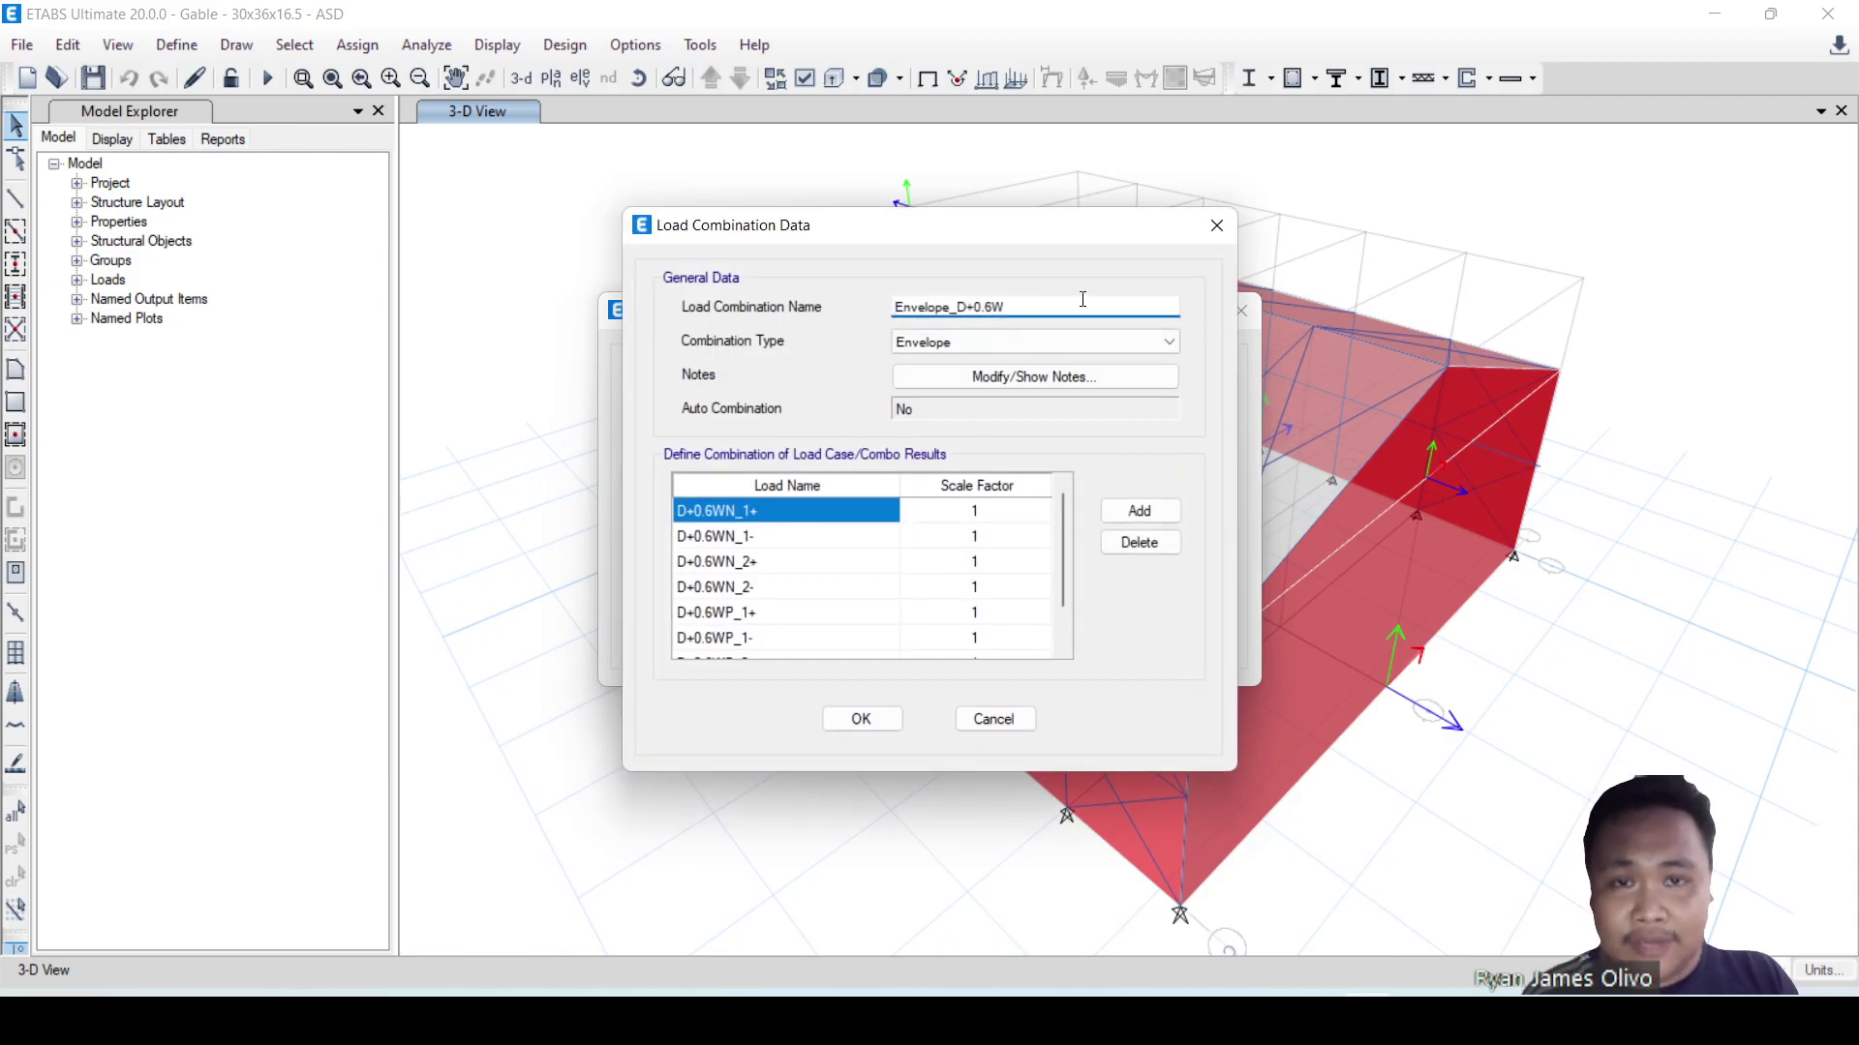
pyautogui.click(1216, 224)
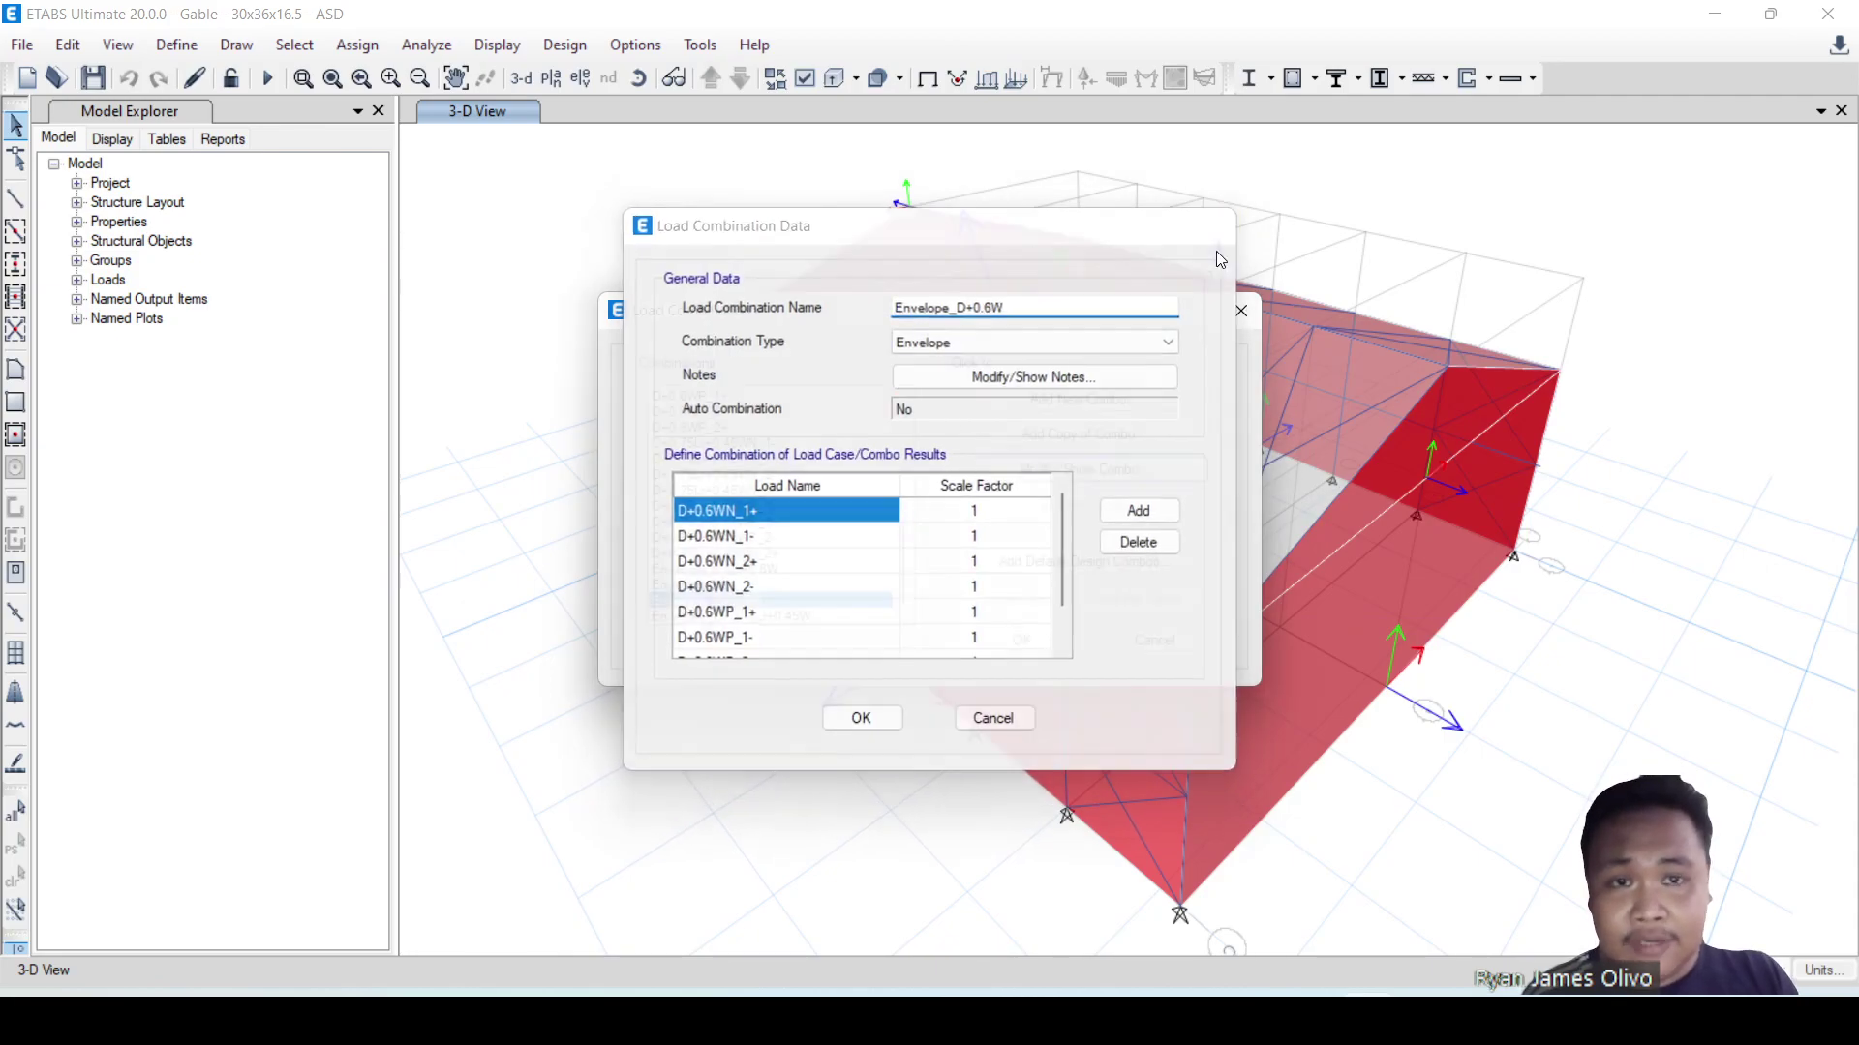
# - Check which load cases make up the Envelope_D+0.75Lr+0.45W combination and close its definition
pyautogui.click(732, 618)
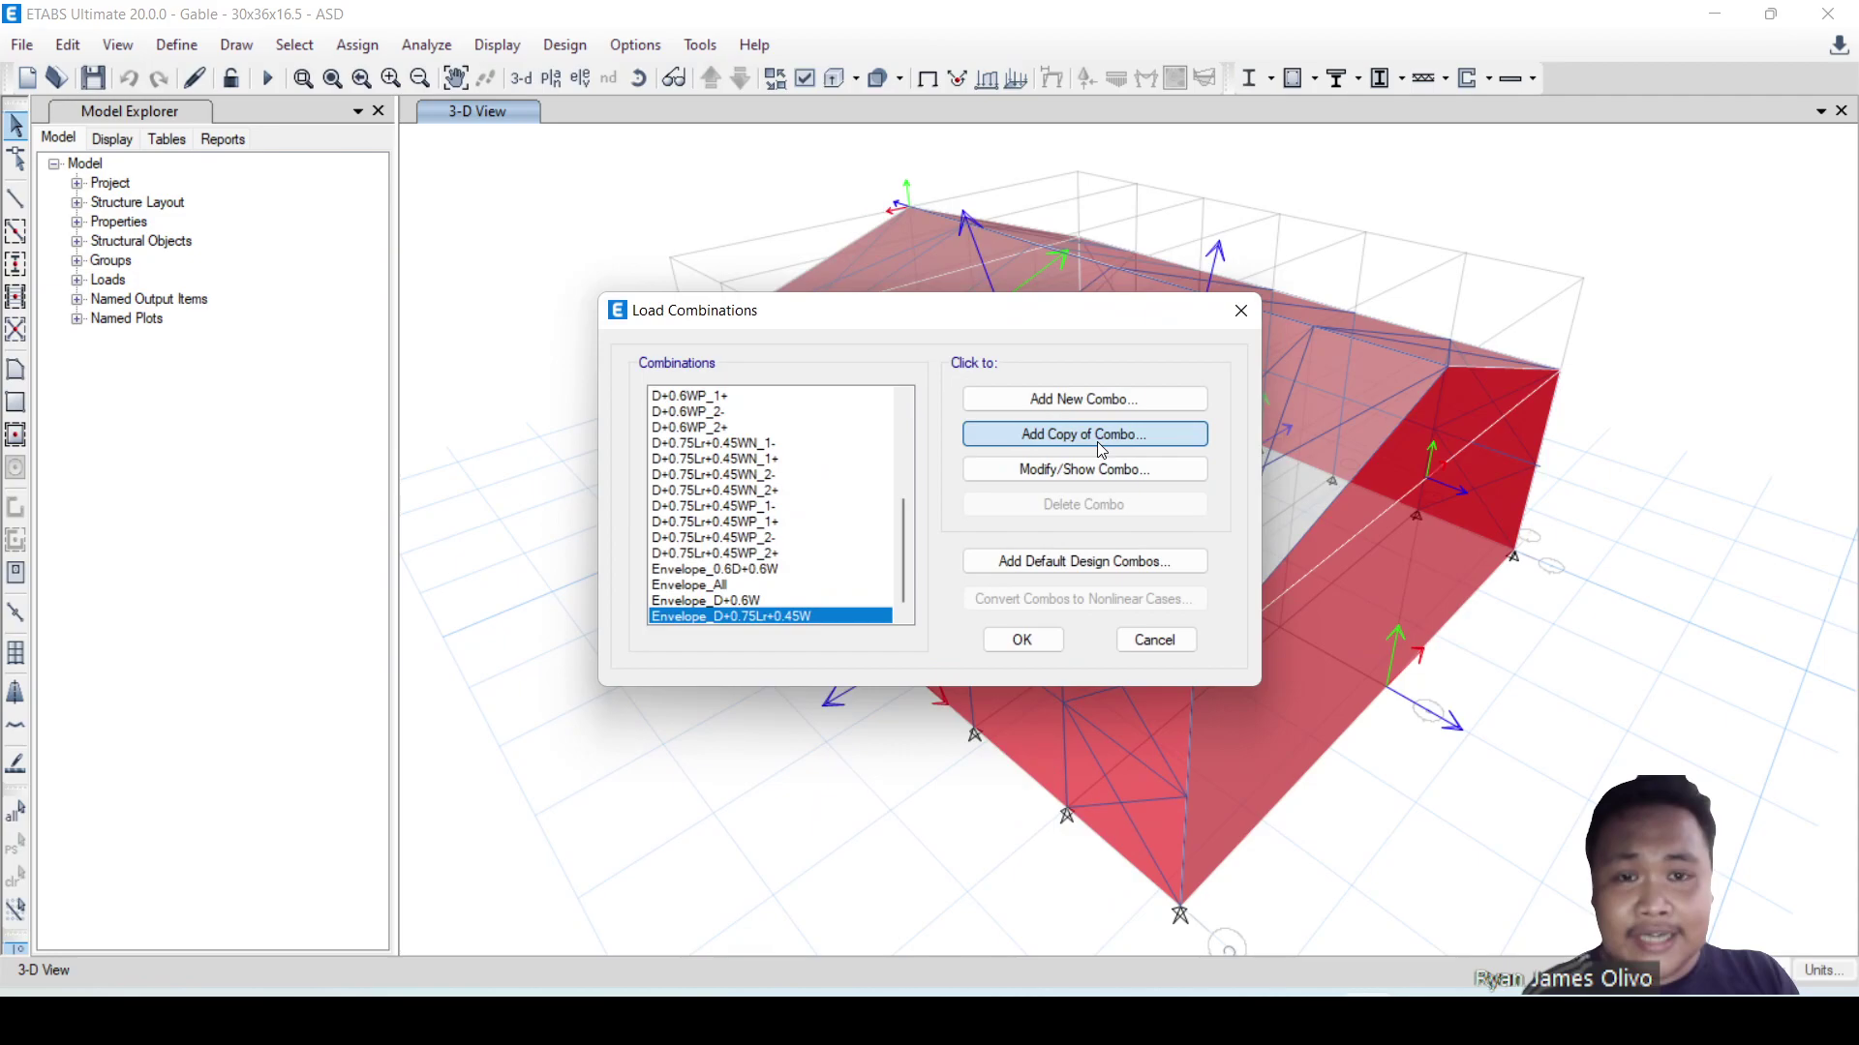
pyautogui.click(1068, 471)
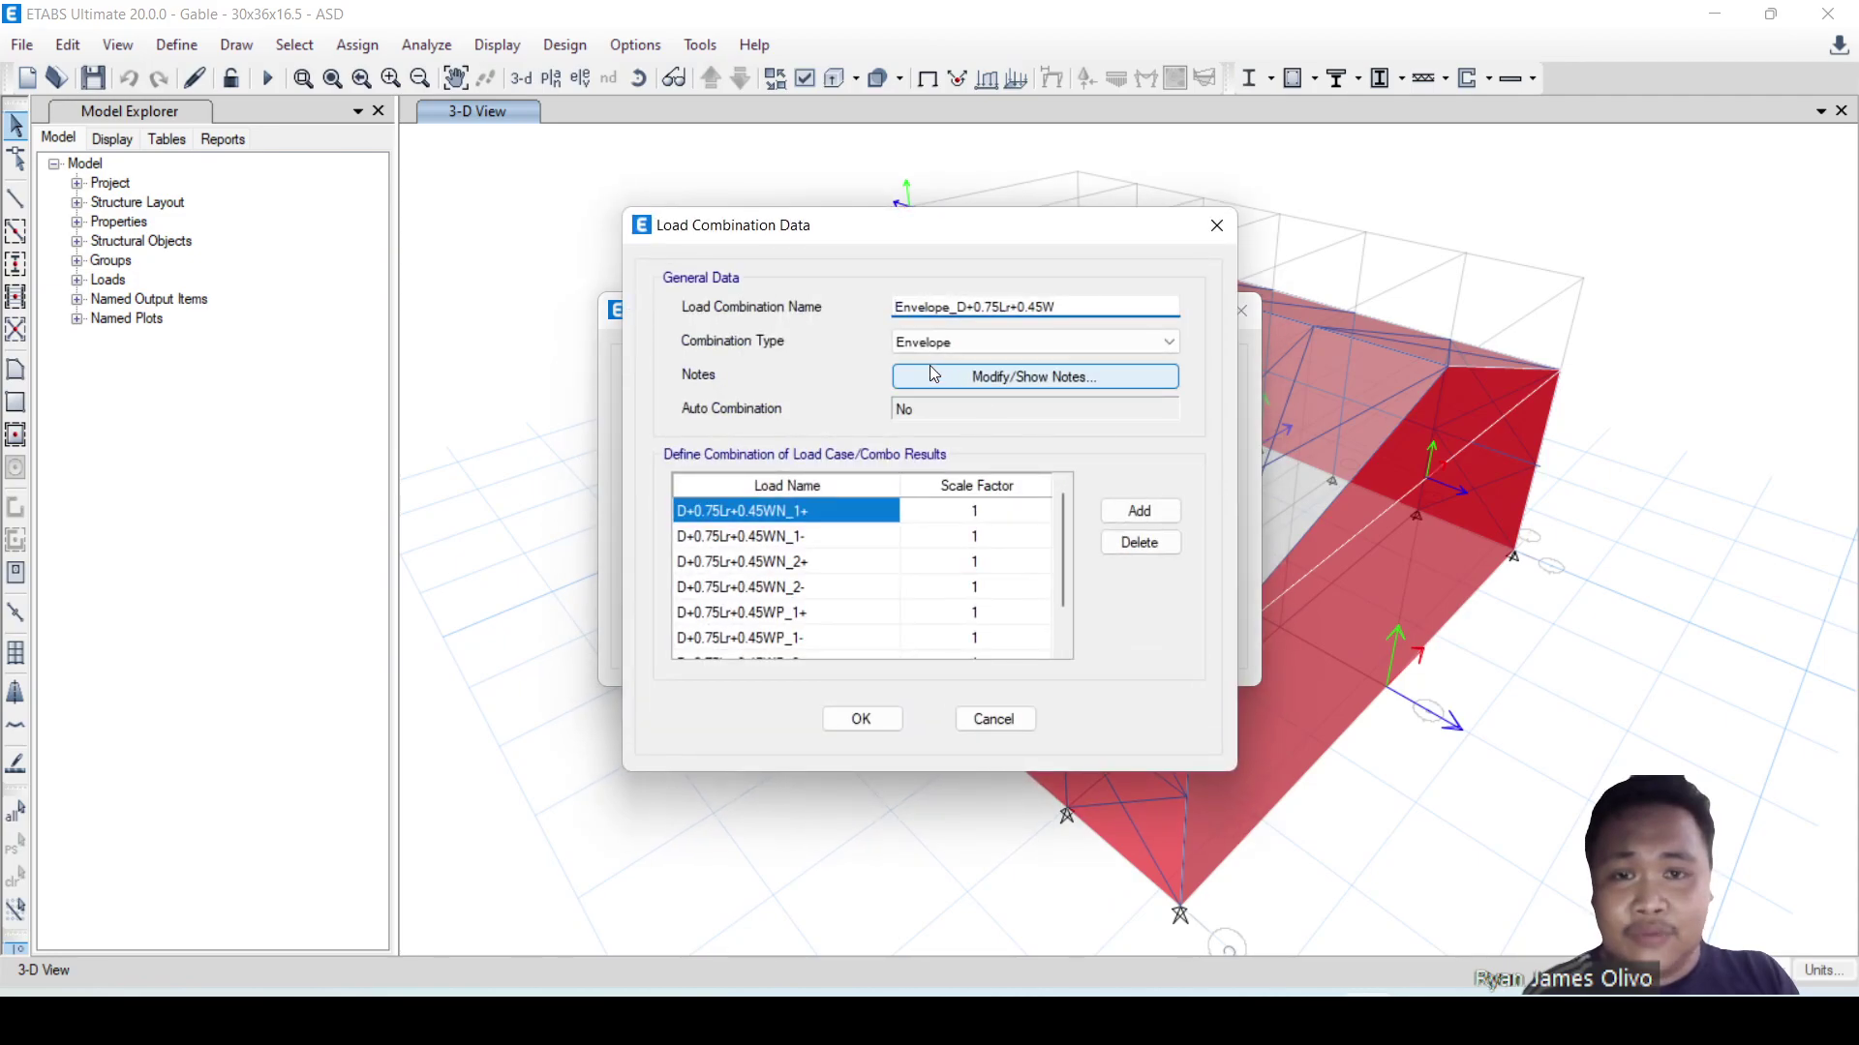
pyautogui.click(1218, 227)
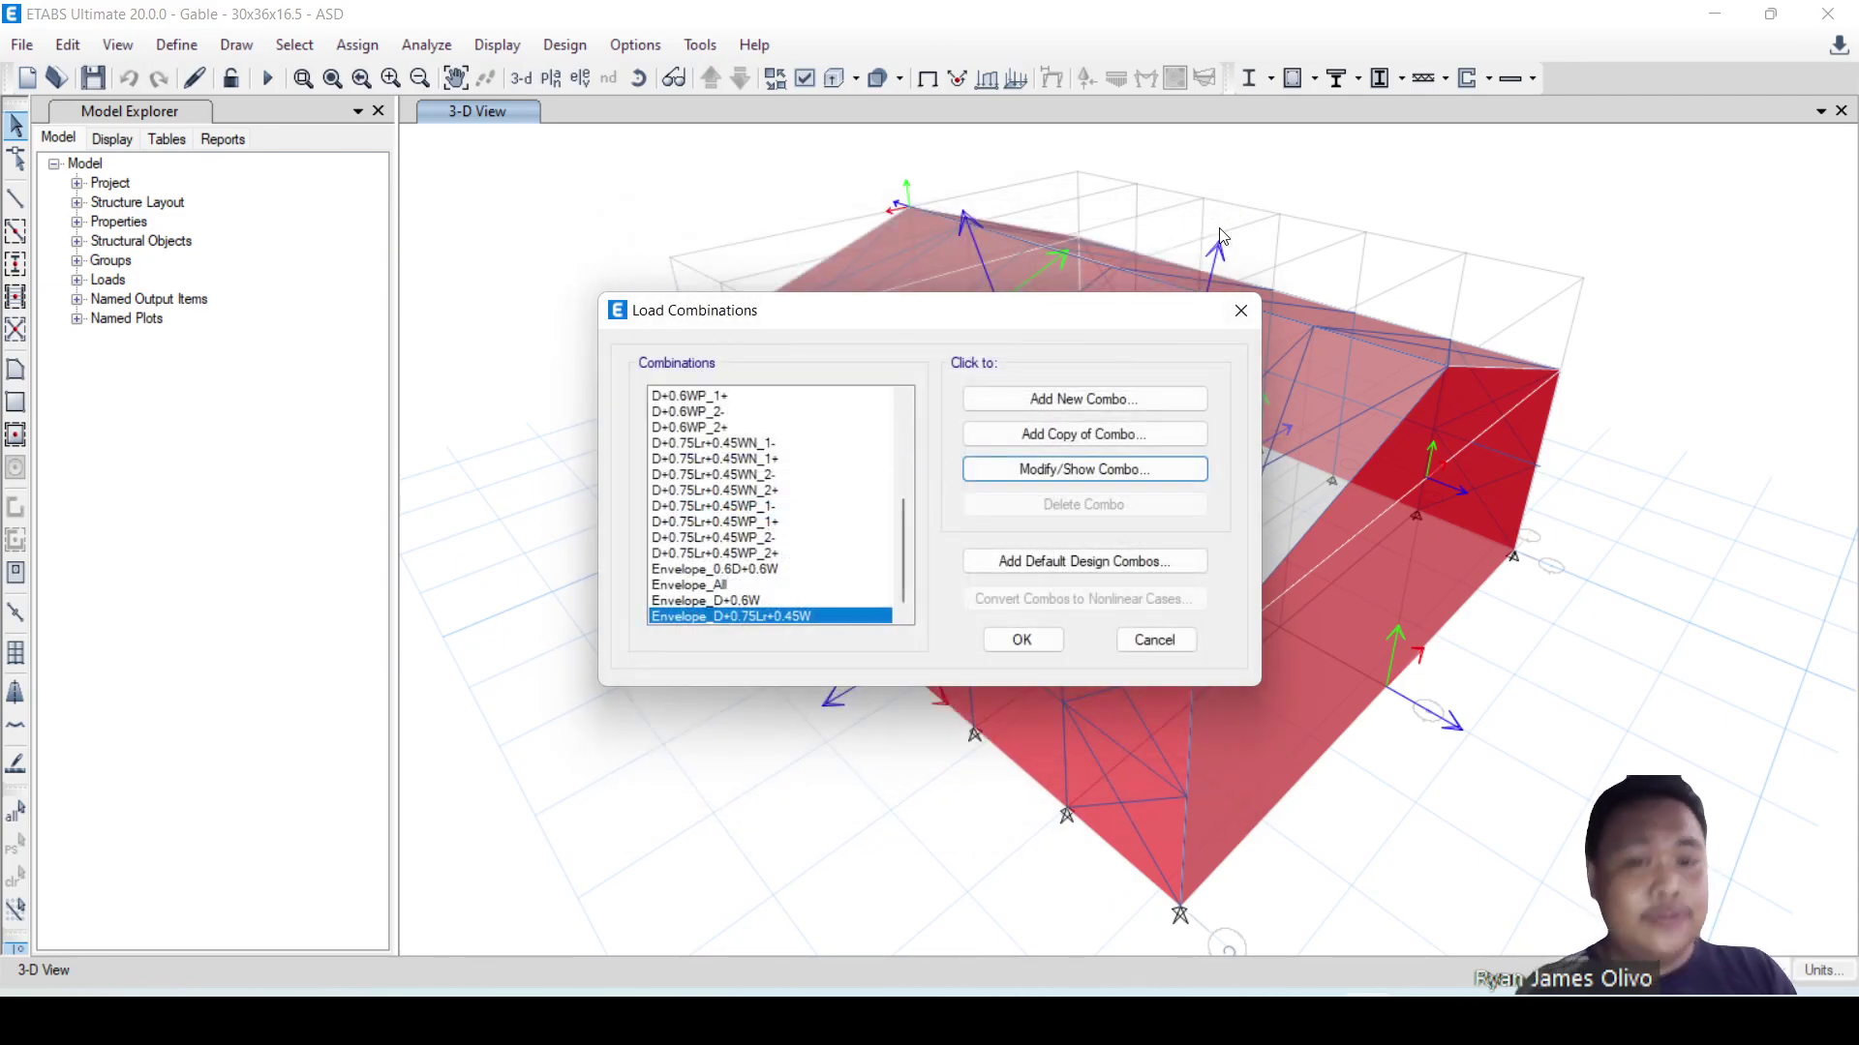
# - Accept the load combinations and run the structural analysis
pyautogui.click(1024, 640)
pyautogui.click(268, 78)
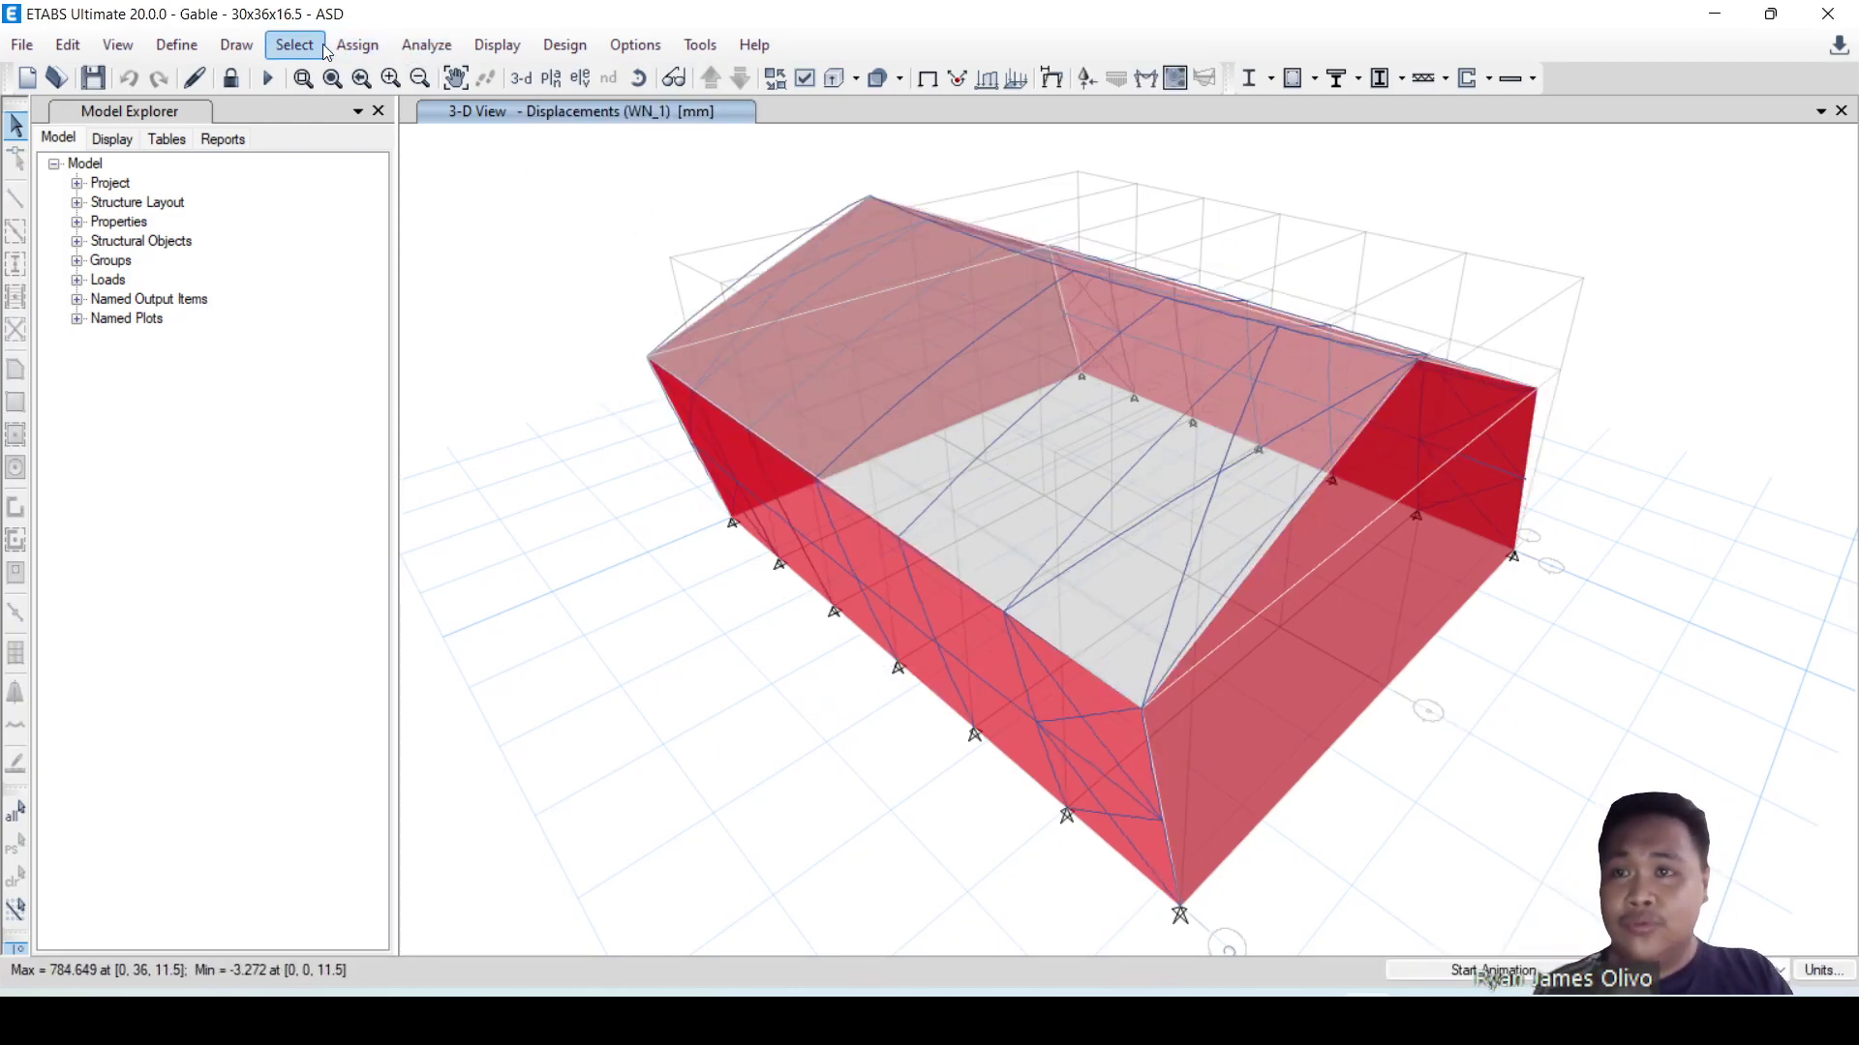
# - Select all walls and floors by object type and hide them so only the steel frame is displayed
pyautogui.click(290, 46)
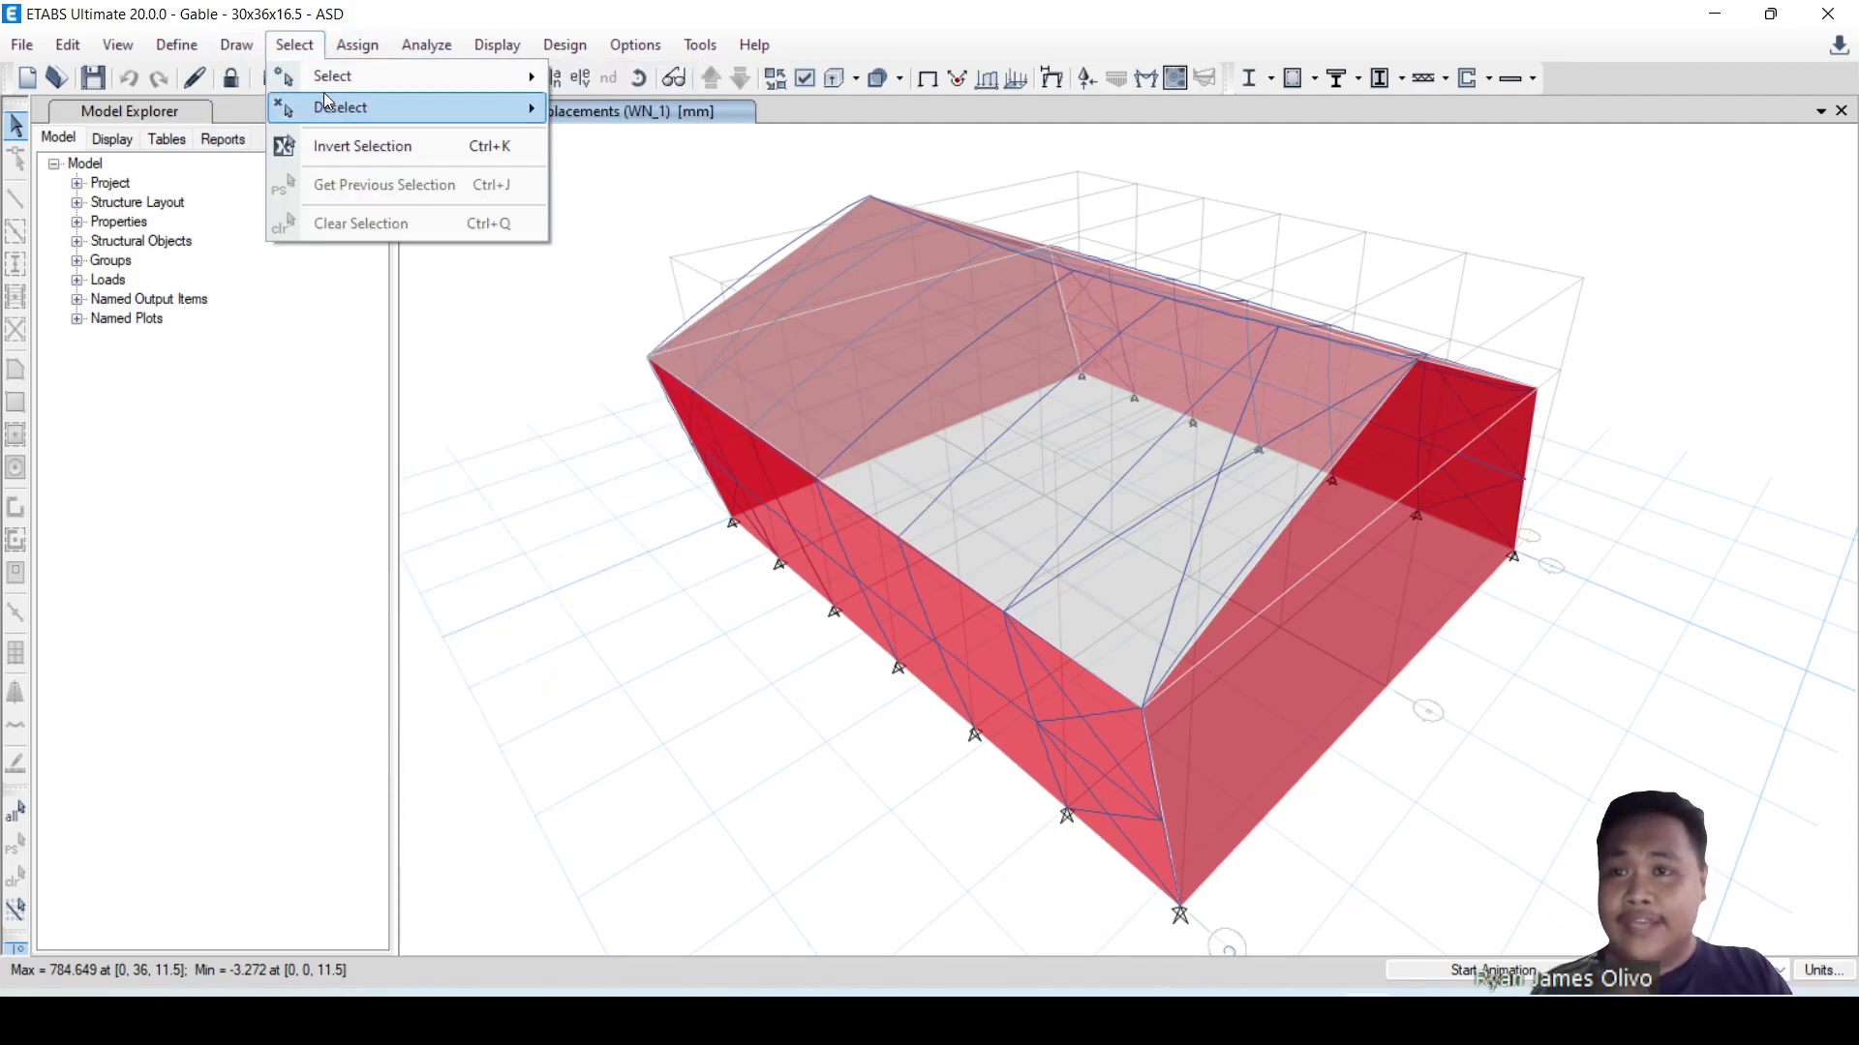
pyautogui.moveTo(416, 107)
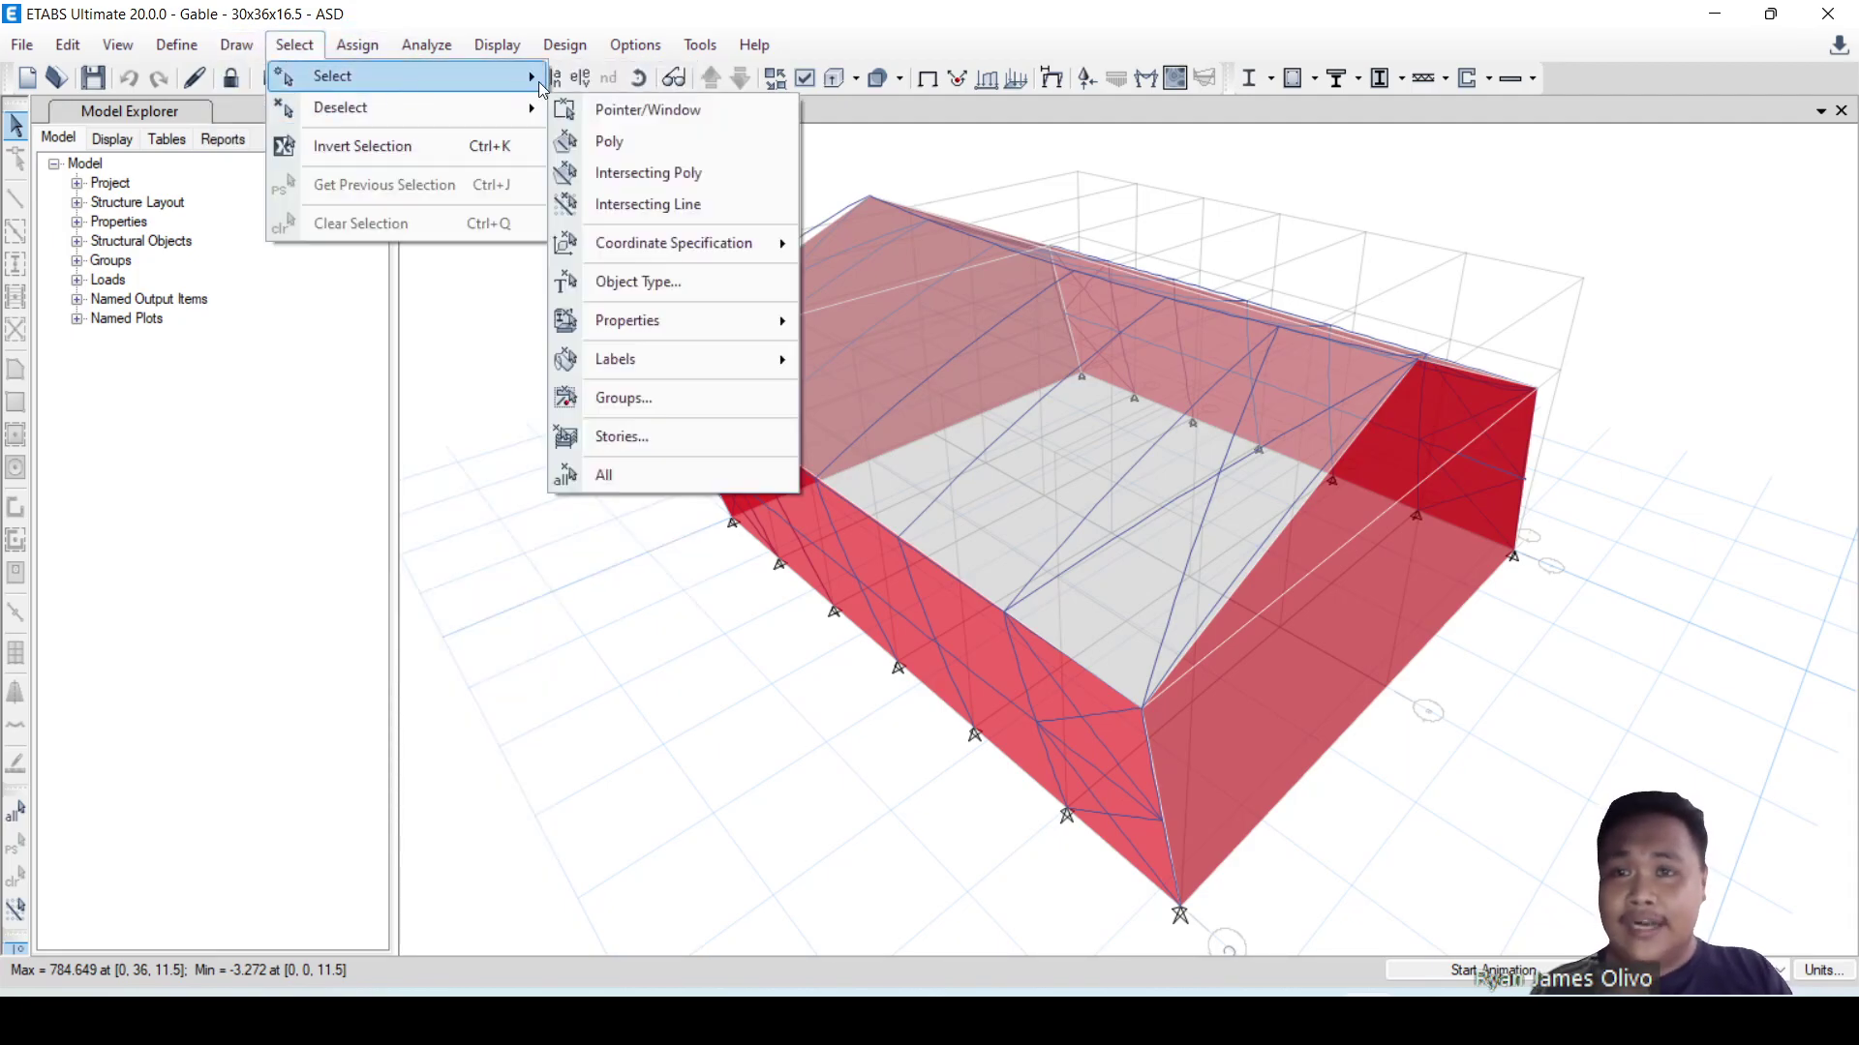
pyautogui.click(648, 283)
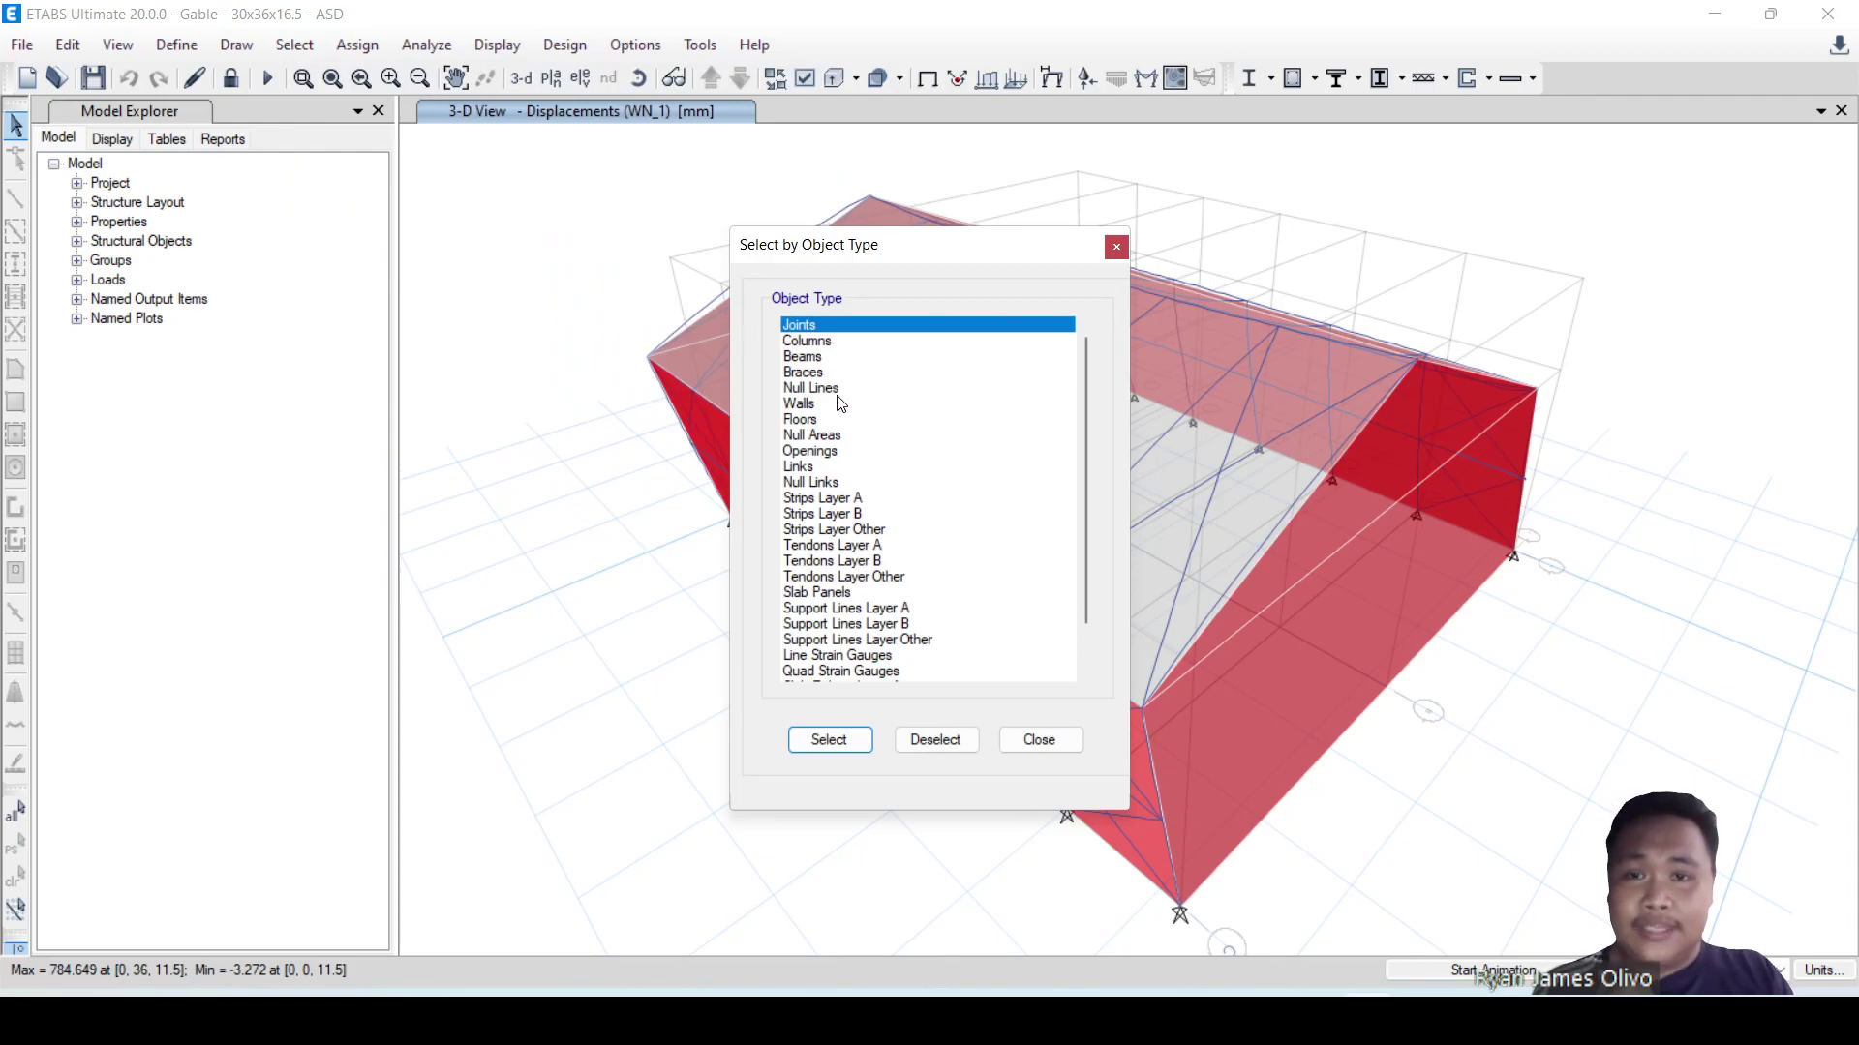
pyautogui.click(799, 404)
pyautogui.keyDown('ctrl'); pyautogui.click(815, 436); pyautogui.keyUp('ctrl')
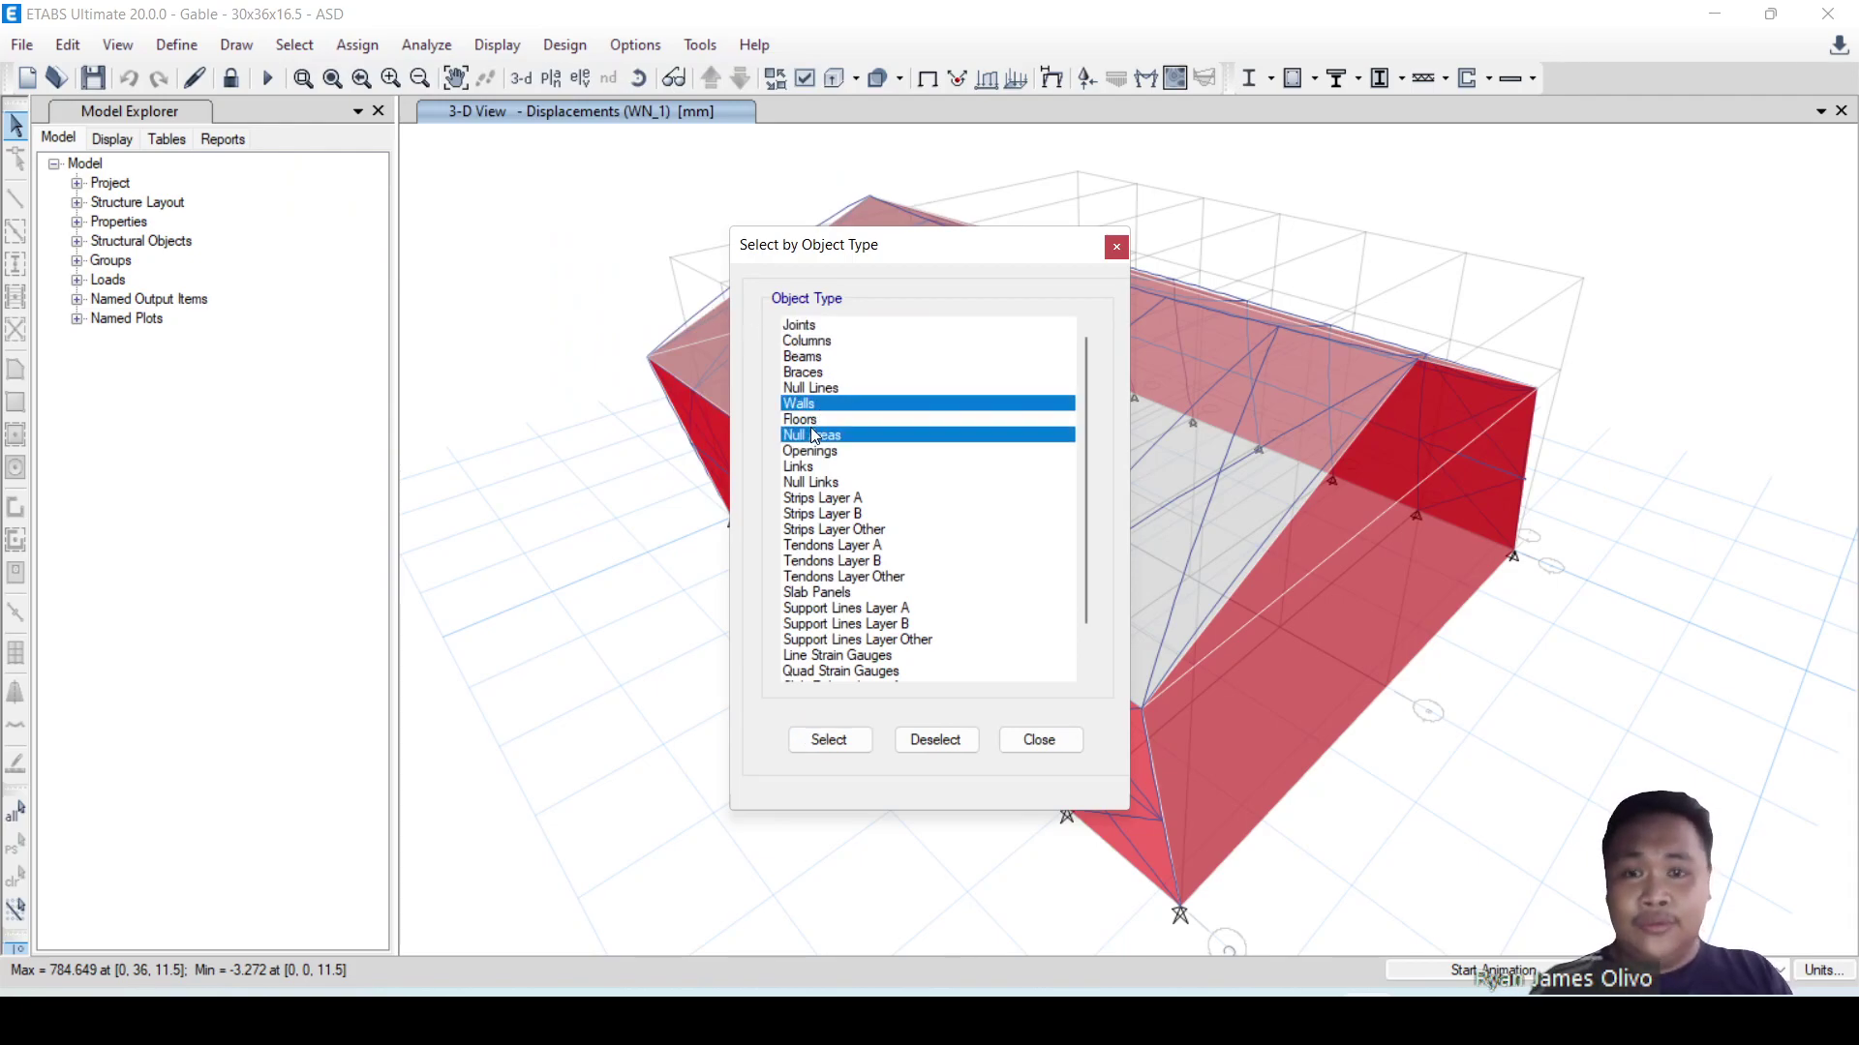
pyautogui.click(815, 435)
pyautogui.click(809, 420)
pyautogui.keyDown('ctrl'); pyautogui.click(803, 405); pyautogui.keyUp('ctrl')
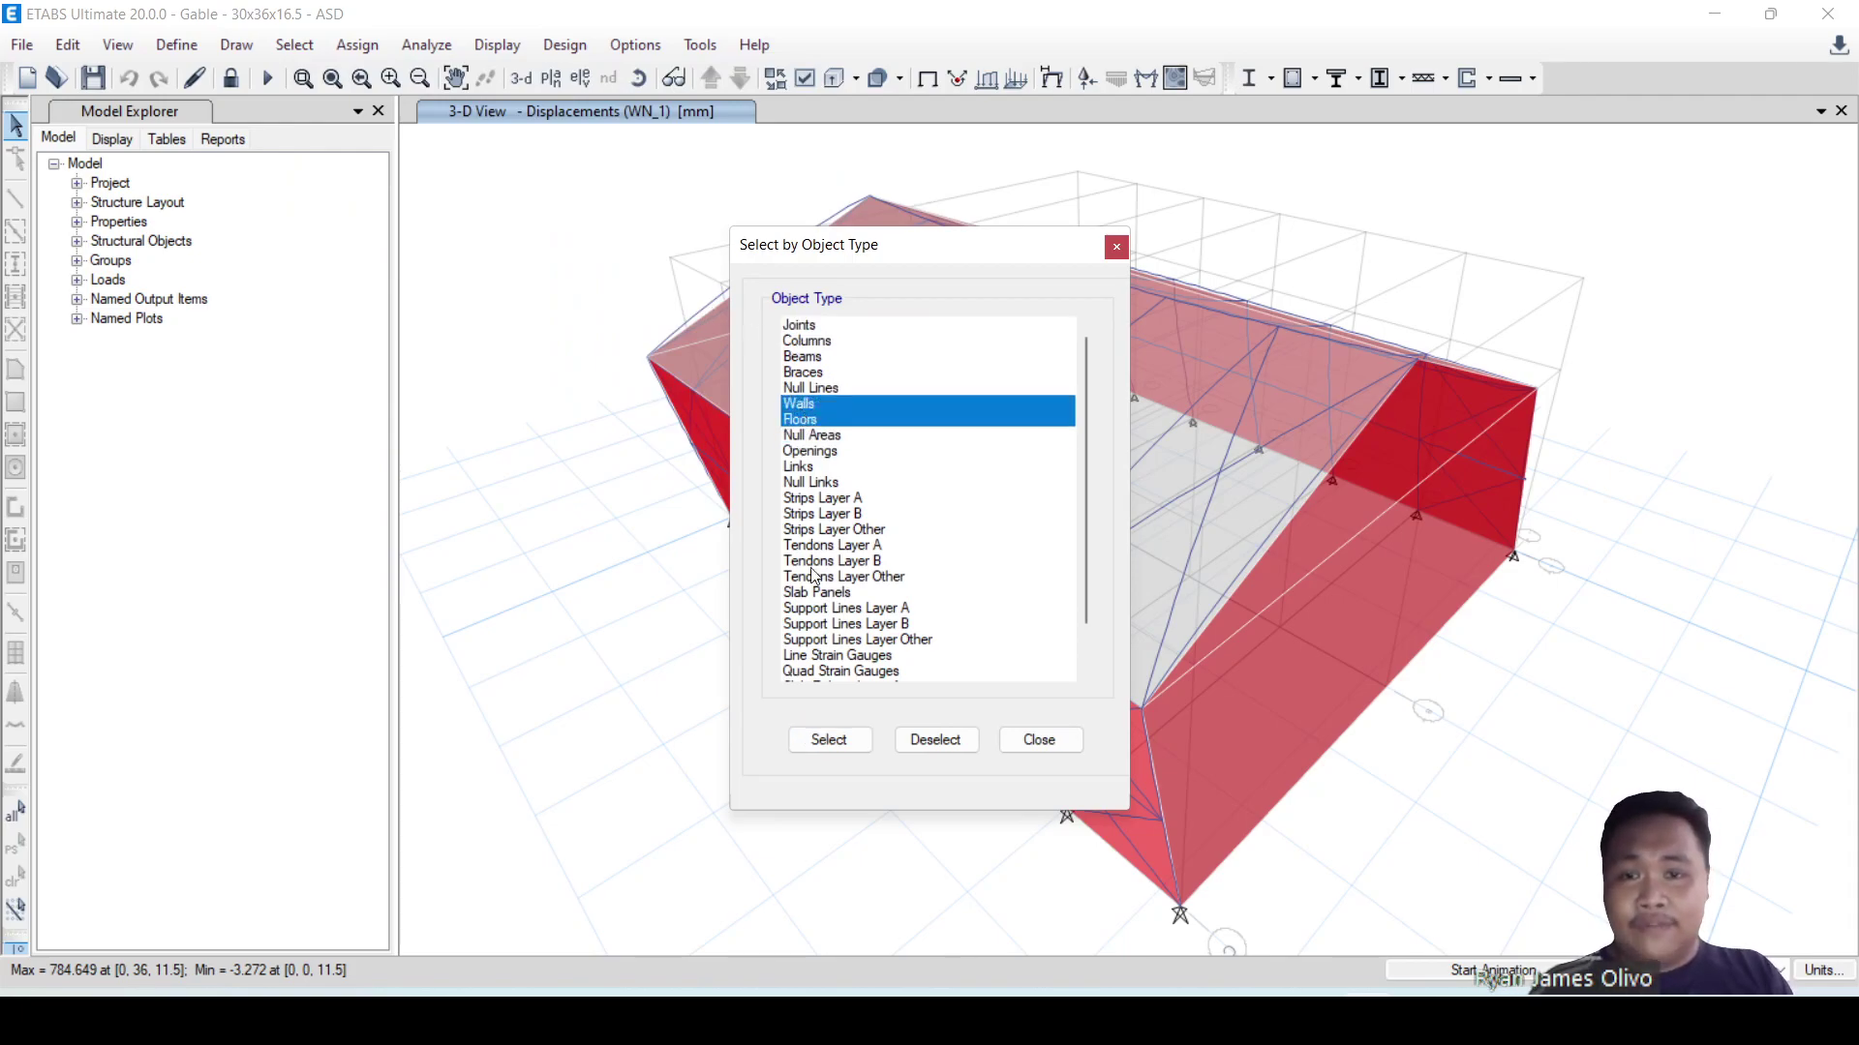
pyautogui.click(826, 742)
pyautogui.click(1028, 741)
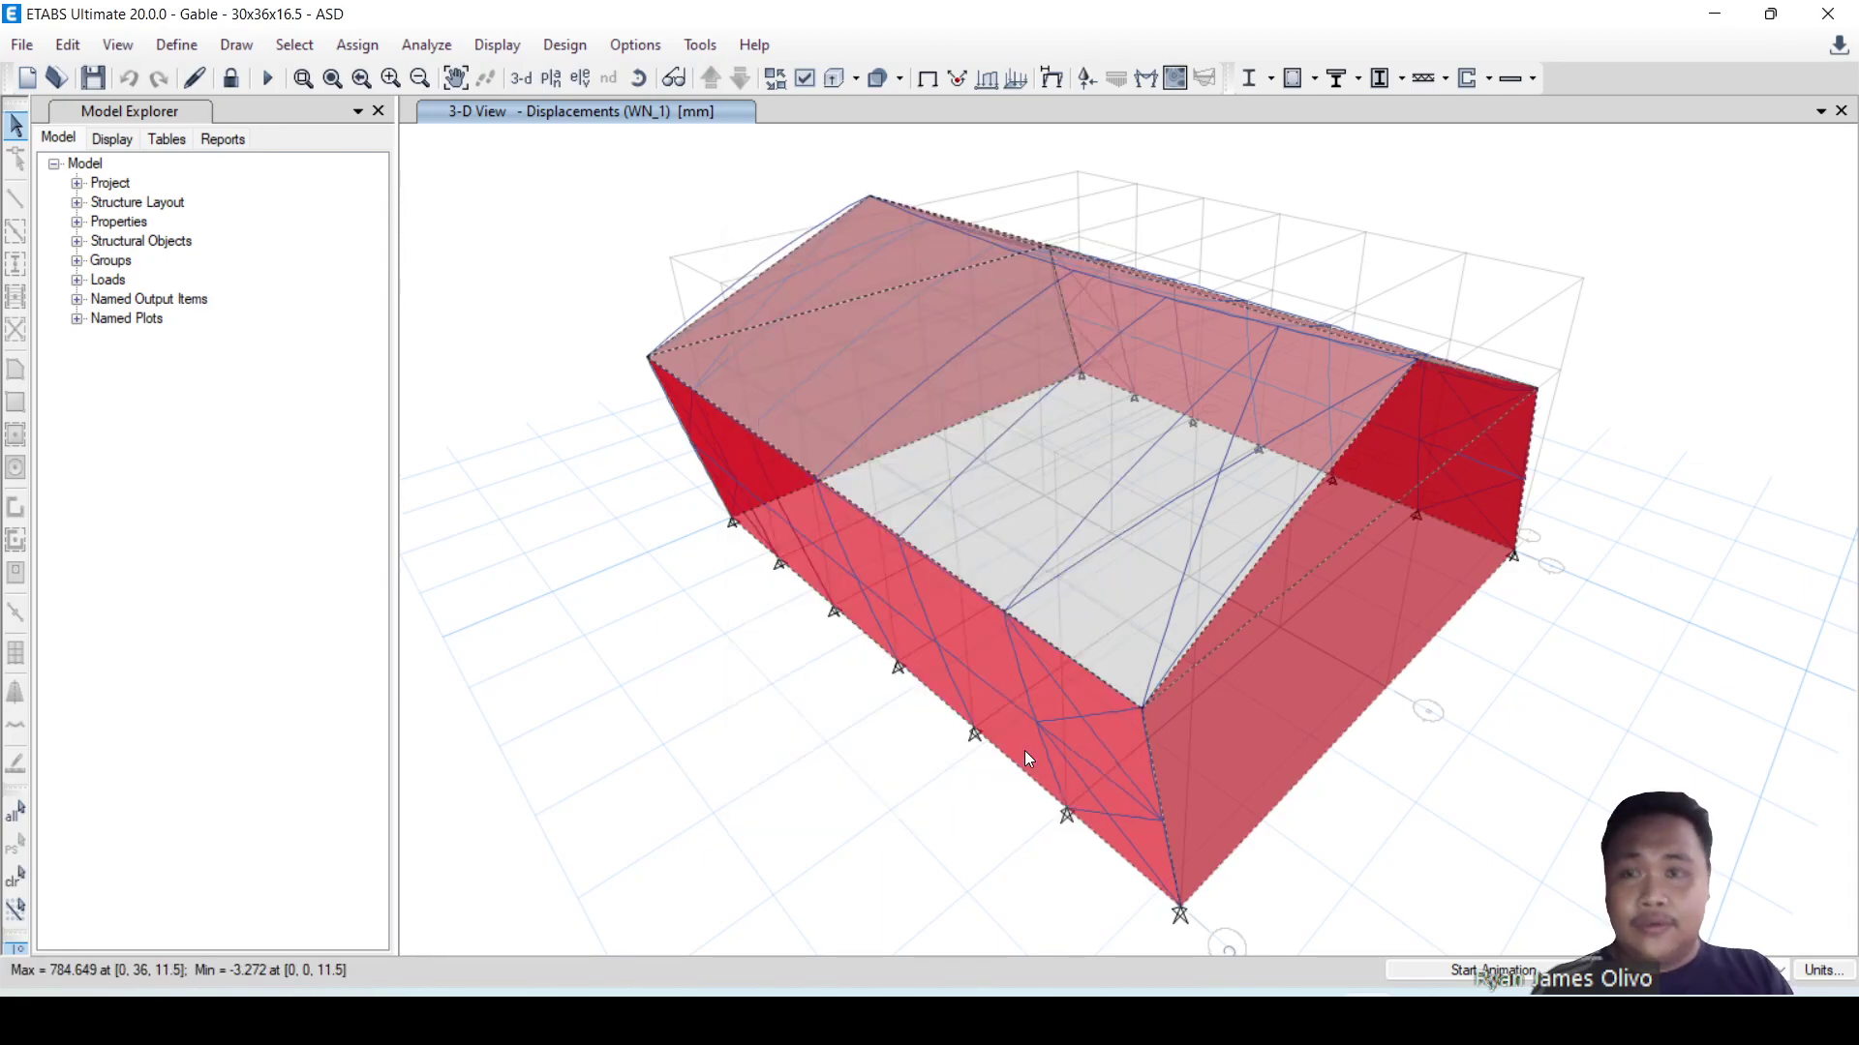
pyautogui.rightClick(436, 261)
pyautogui.click(573, 447)
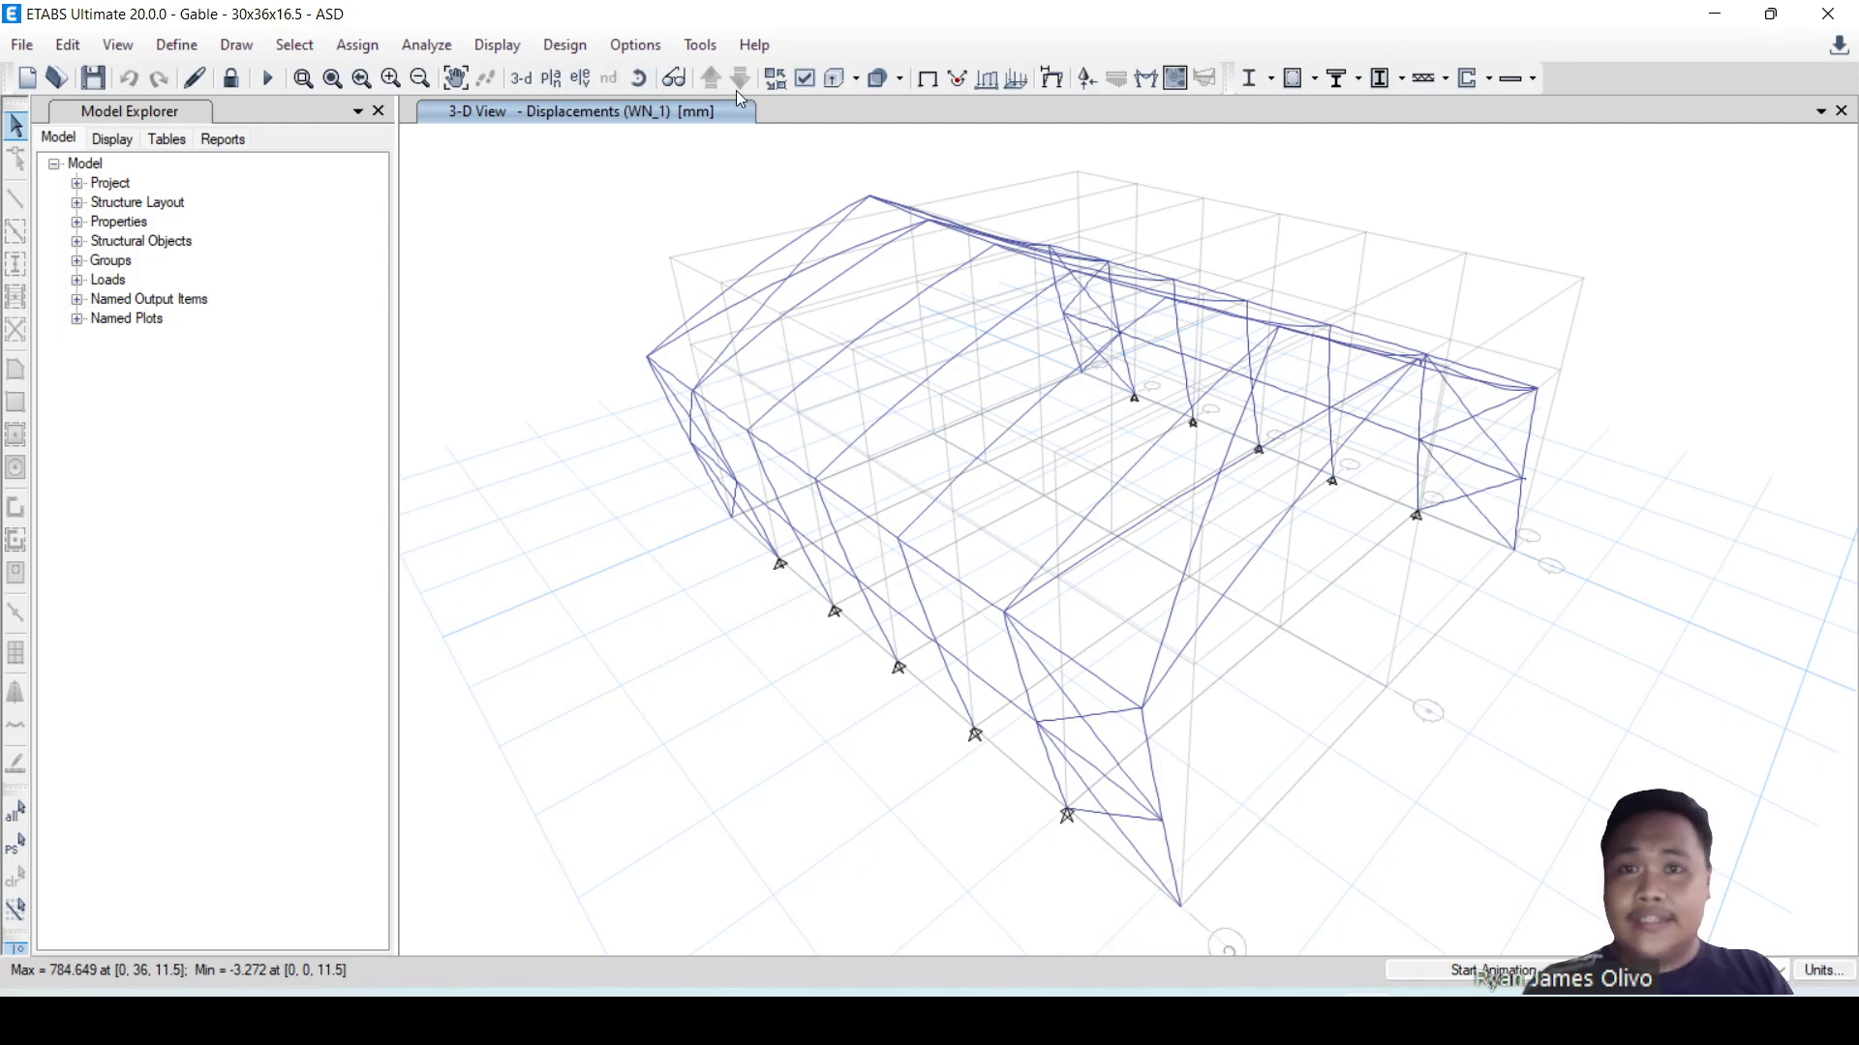
# - Show the frame's undeformed shape with extruded member sections and view it from an elevated corner
pyautogui.click(837, 75)
pyautogui.keyDown('shift'); pyautogui.moveTo(1552, 704); pyautogui.dragTo(1163, 306, button='middle'); pyautogui.keyUp('shift')
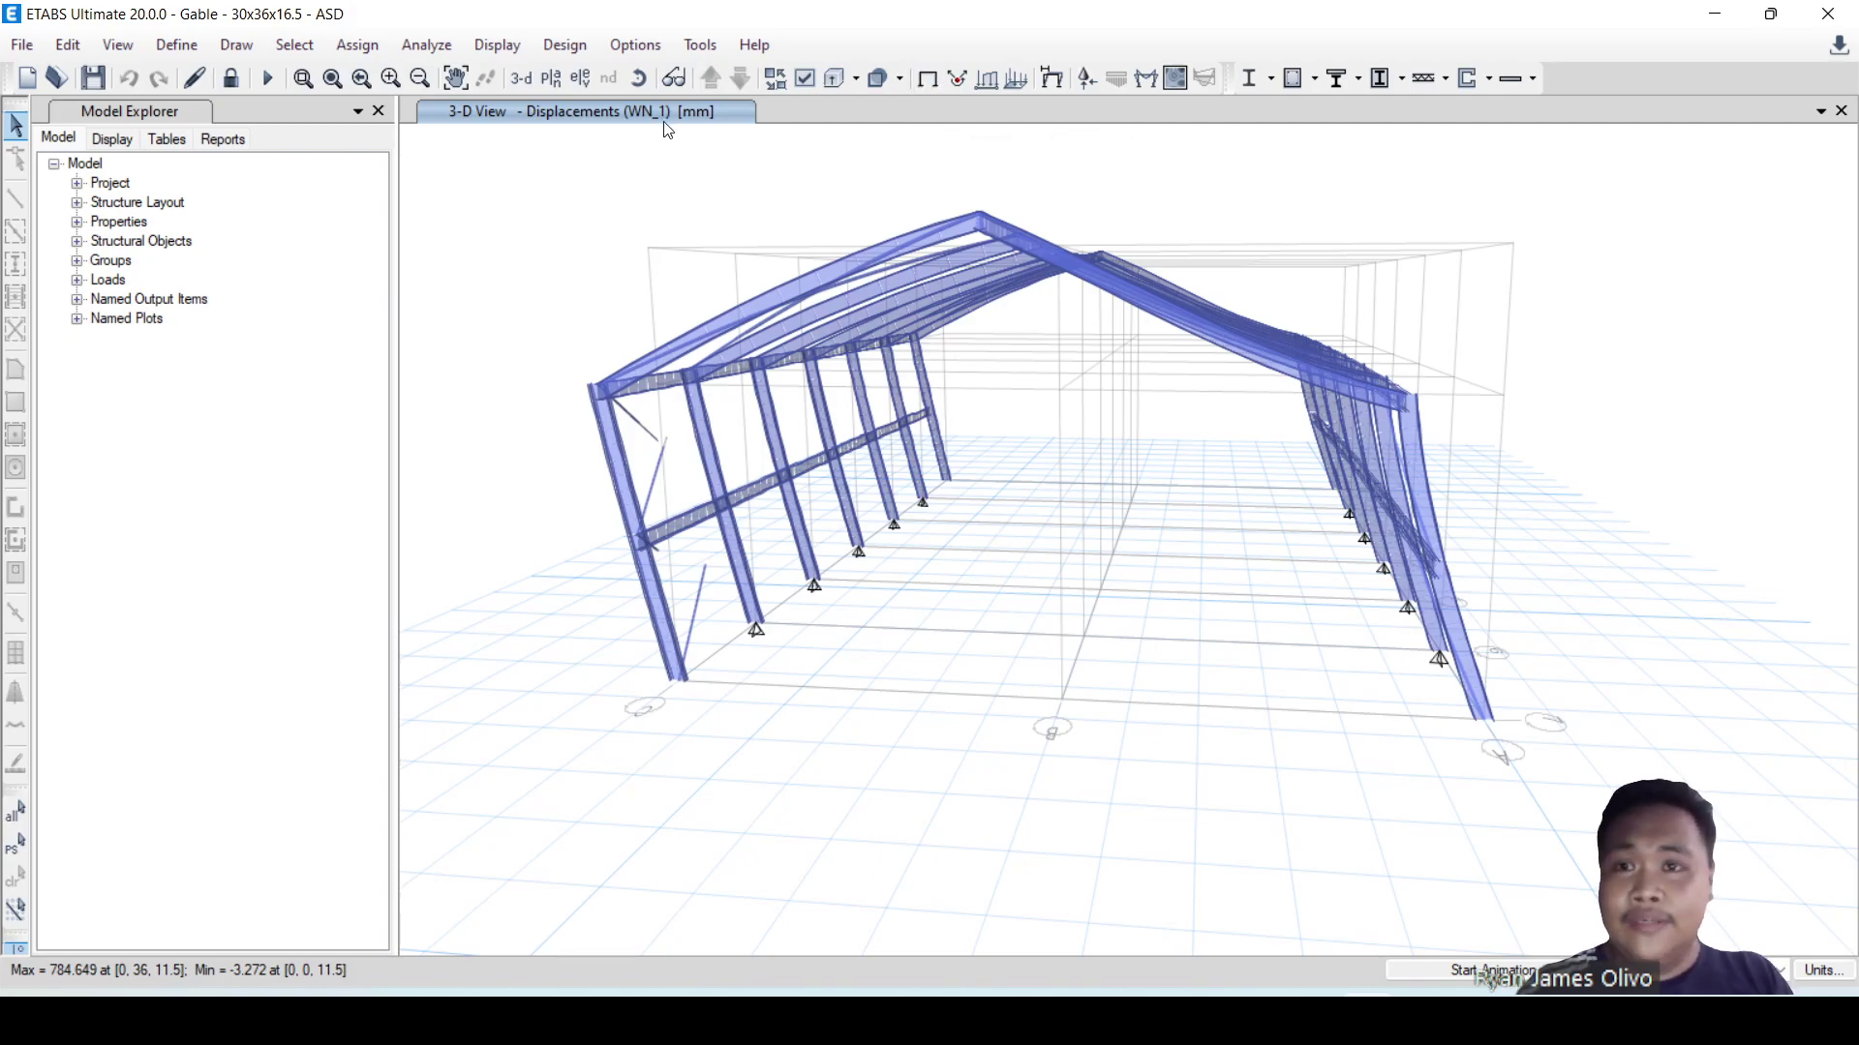
pyautogui.click(926, 79)
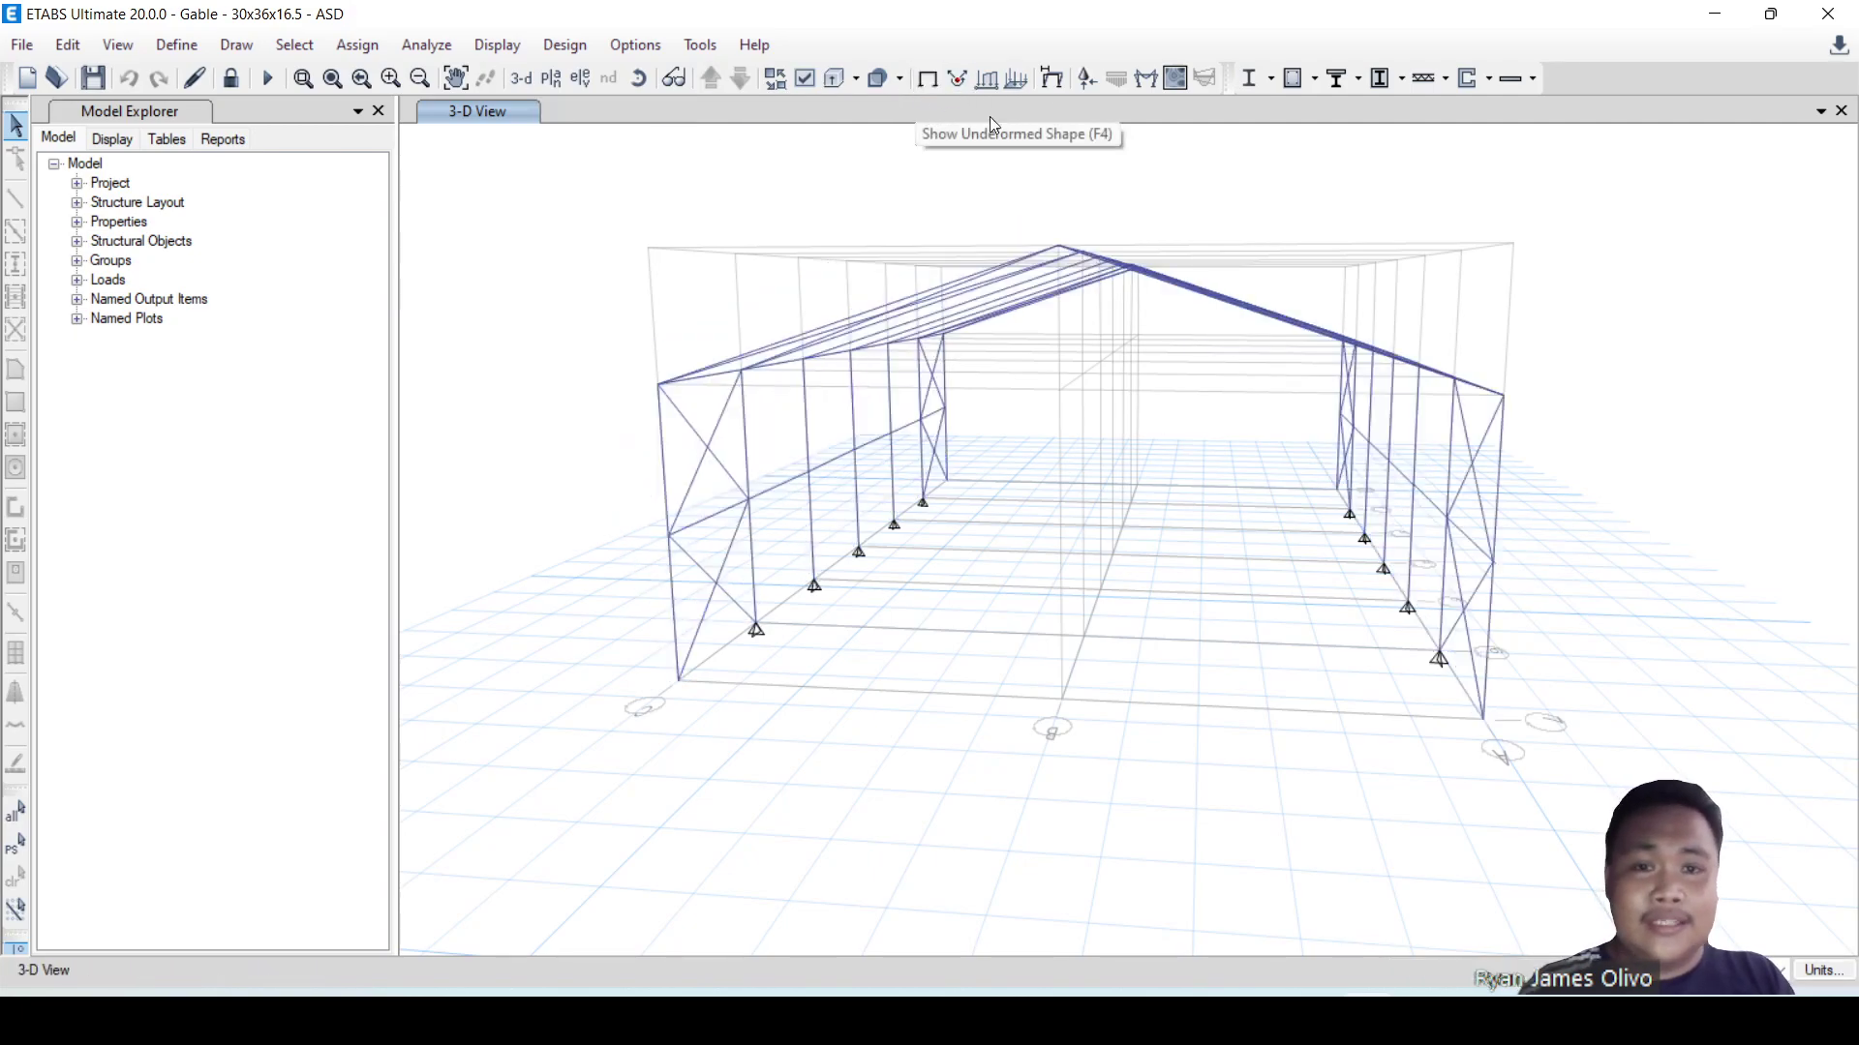
pyautogui.keyDown('shift'); pyautogui.moveTo(1270, 561); pyautogui.dragTo(931, 121, button='middle'); pyautogui.keyUp('shift')
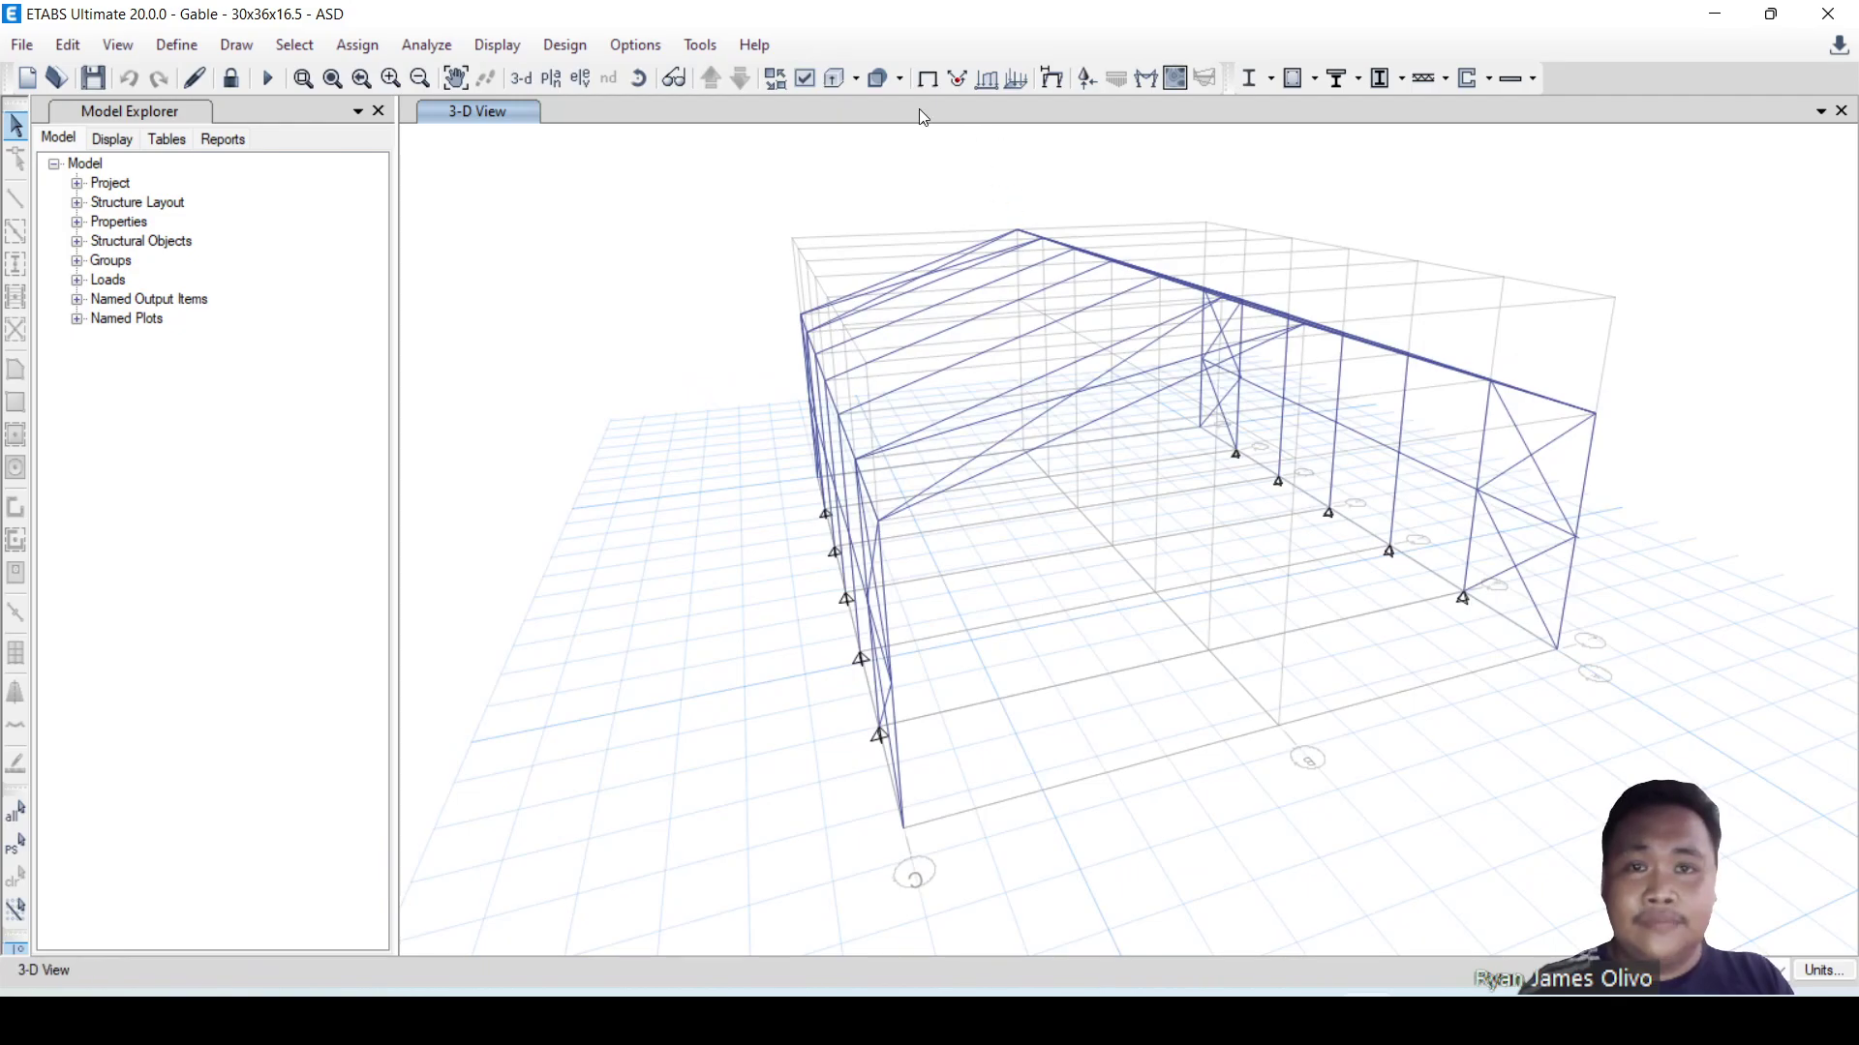
pyautogui.click(854, 81)
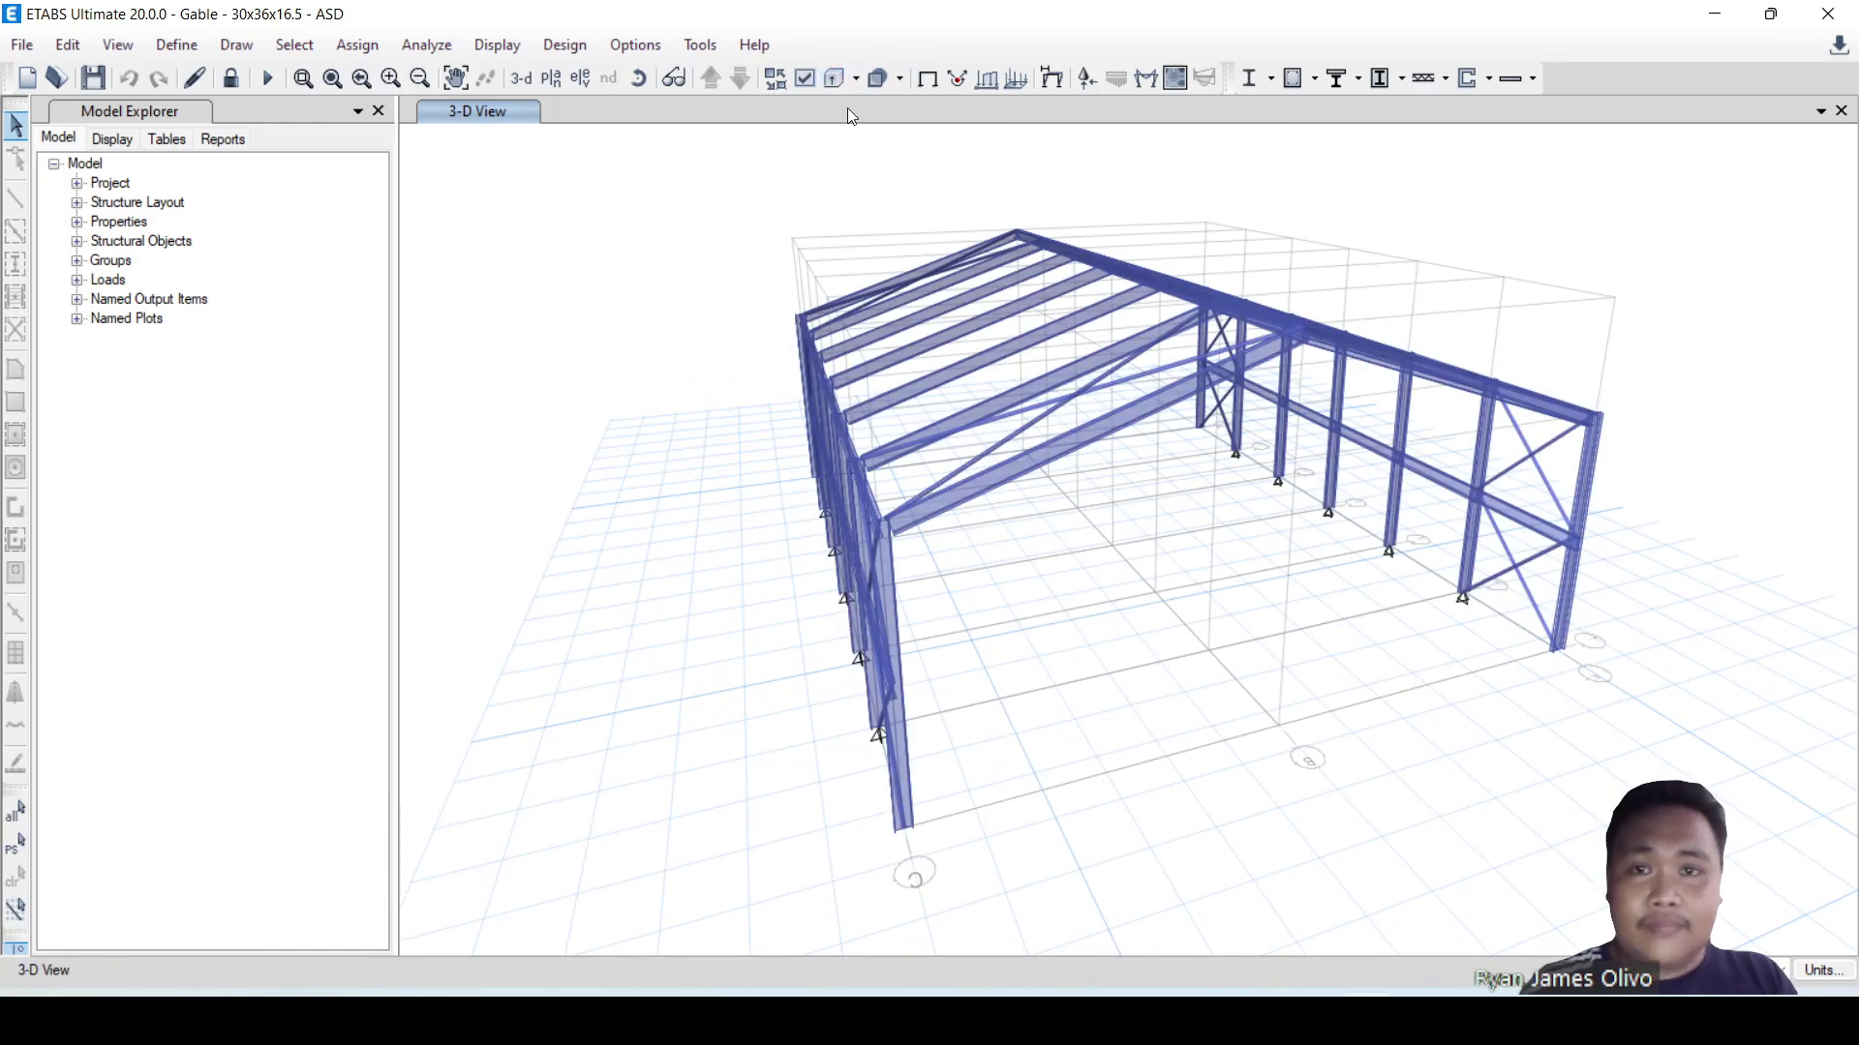
pyautogui.keyDown('shift'); pyautogui.moveTo(548, 617); pyautogui.dragTo(962, 316, button='middle'); pyautogui.keyUp('shift')
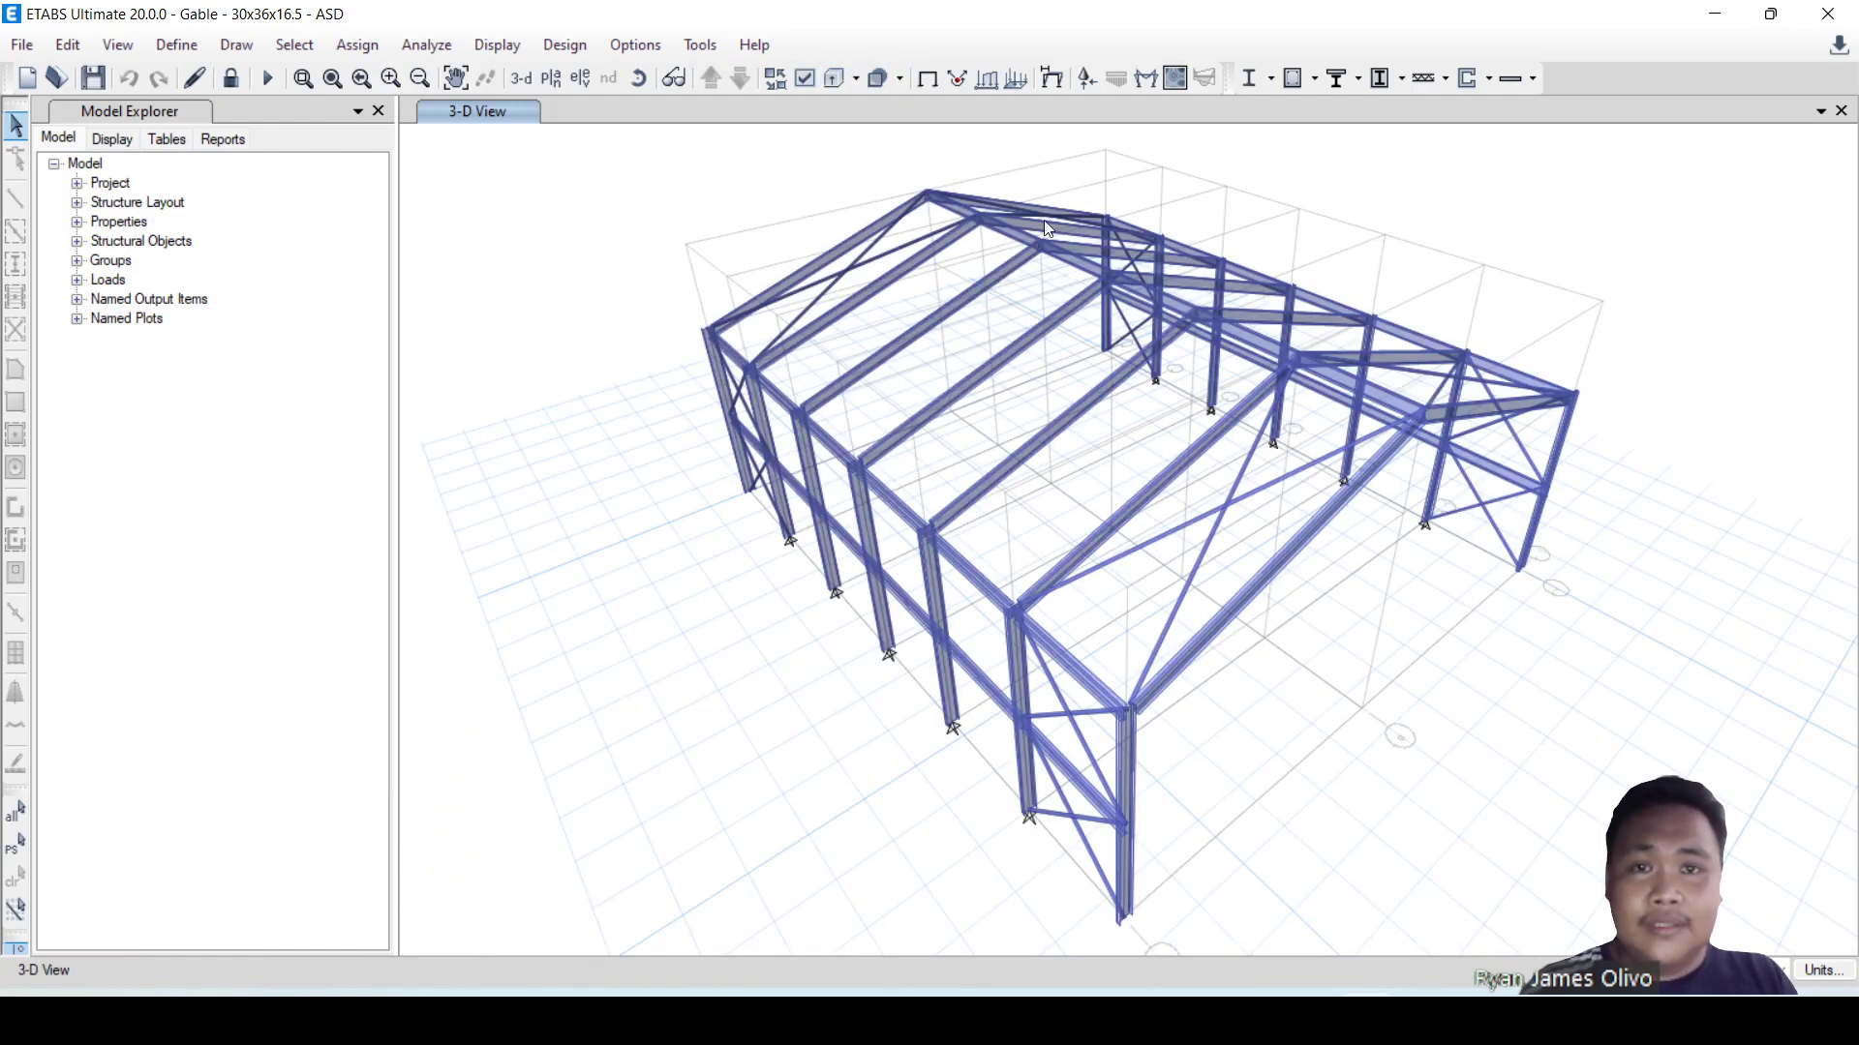
# - Check which load cases are available for the member force diagrams and close the diagram settings
pyautogui.click(1138, 85)
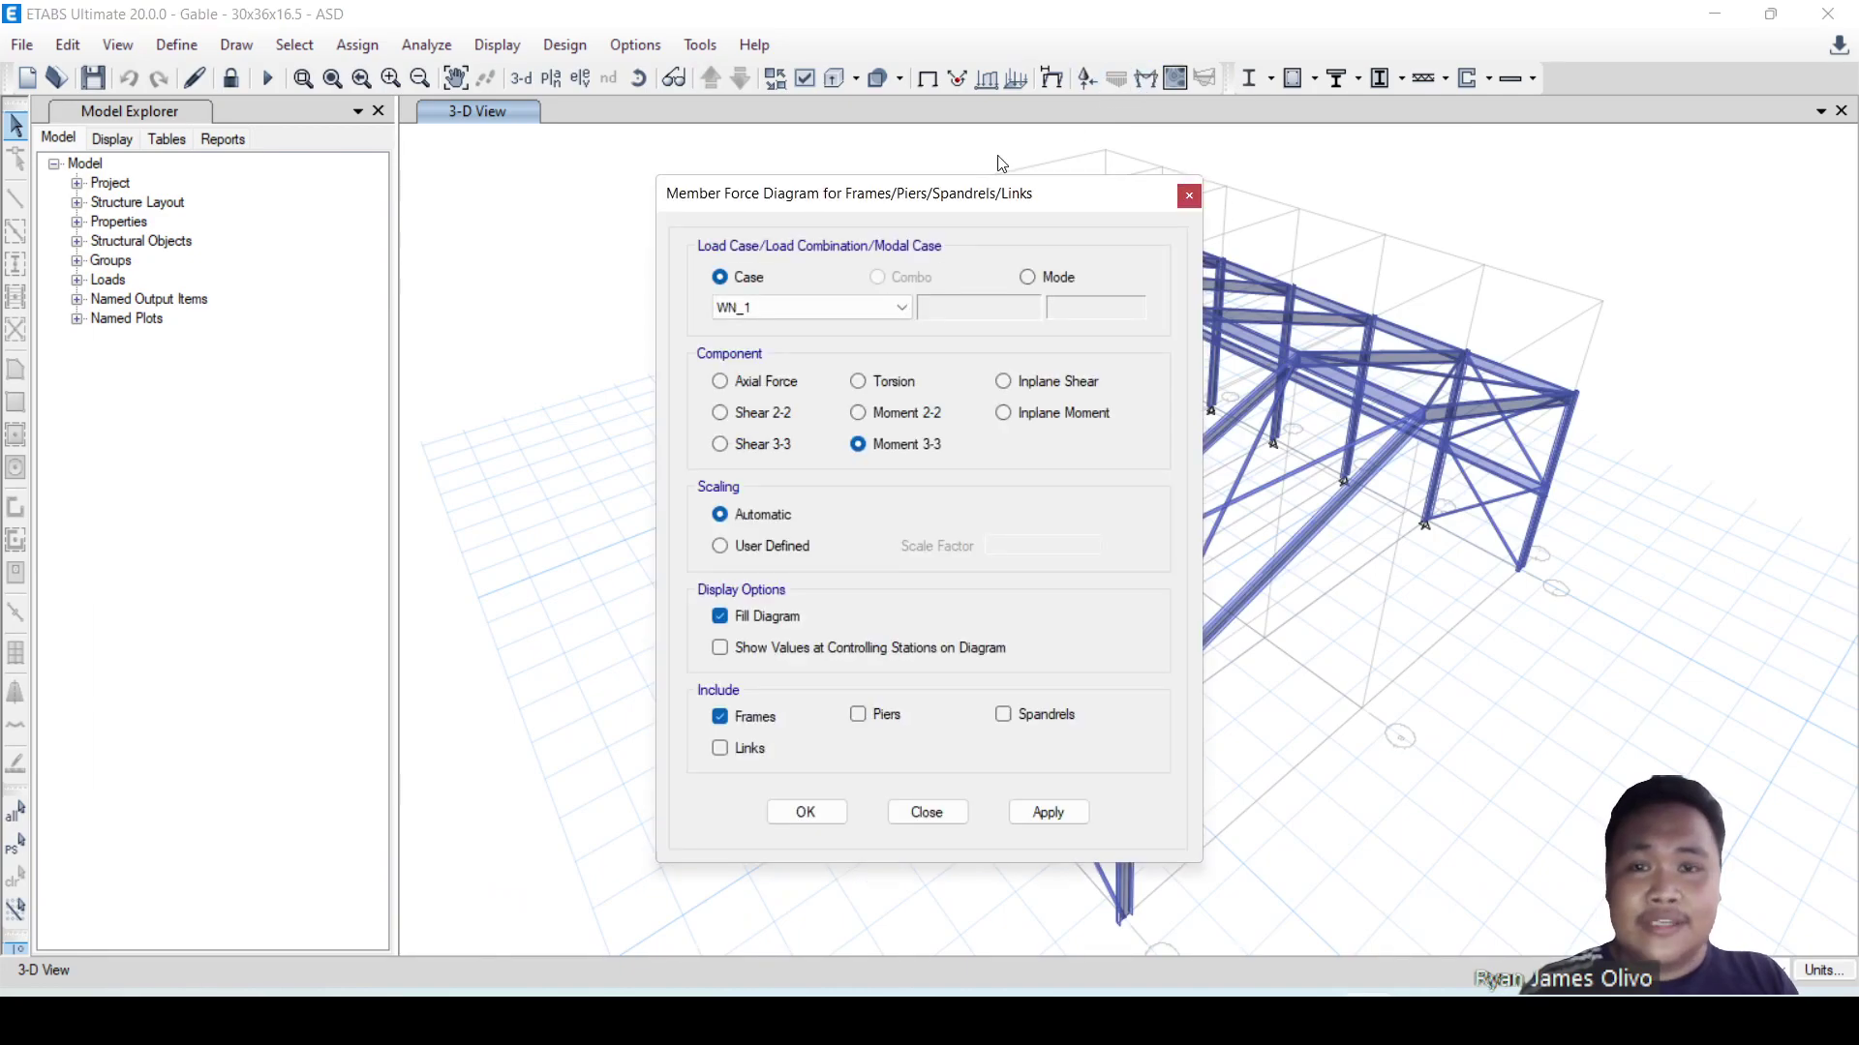
pyautogui.moveTo(742, 152); pyautogui.dragTo(533, 131)
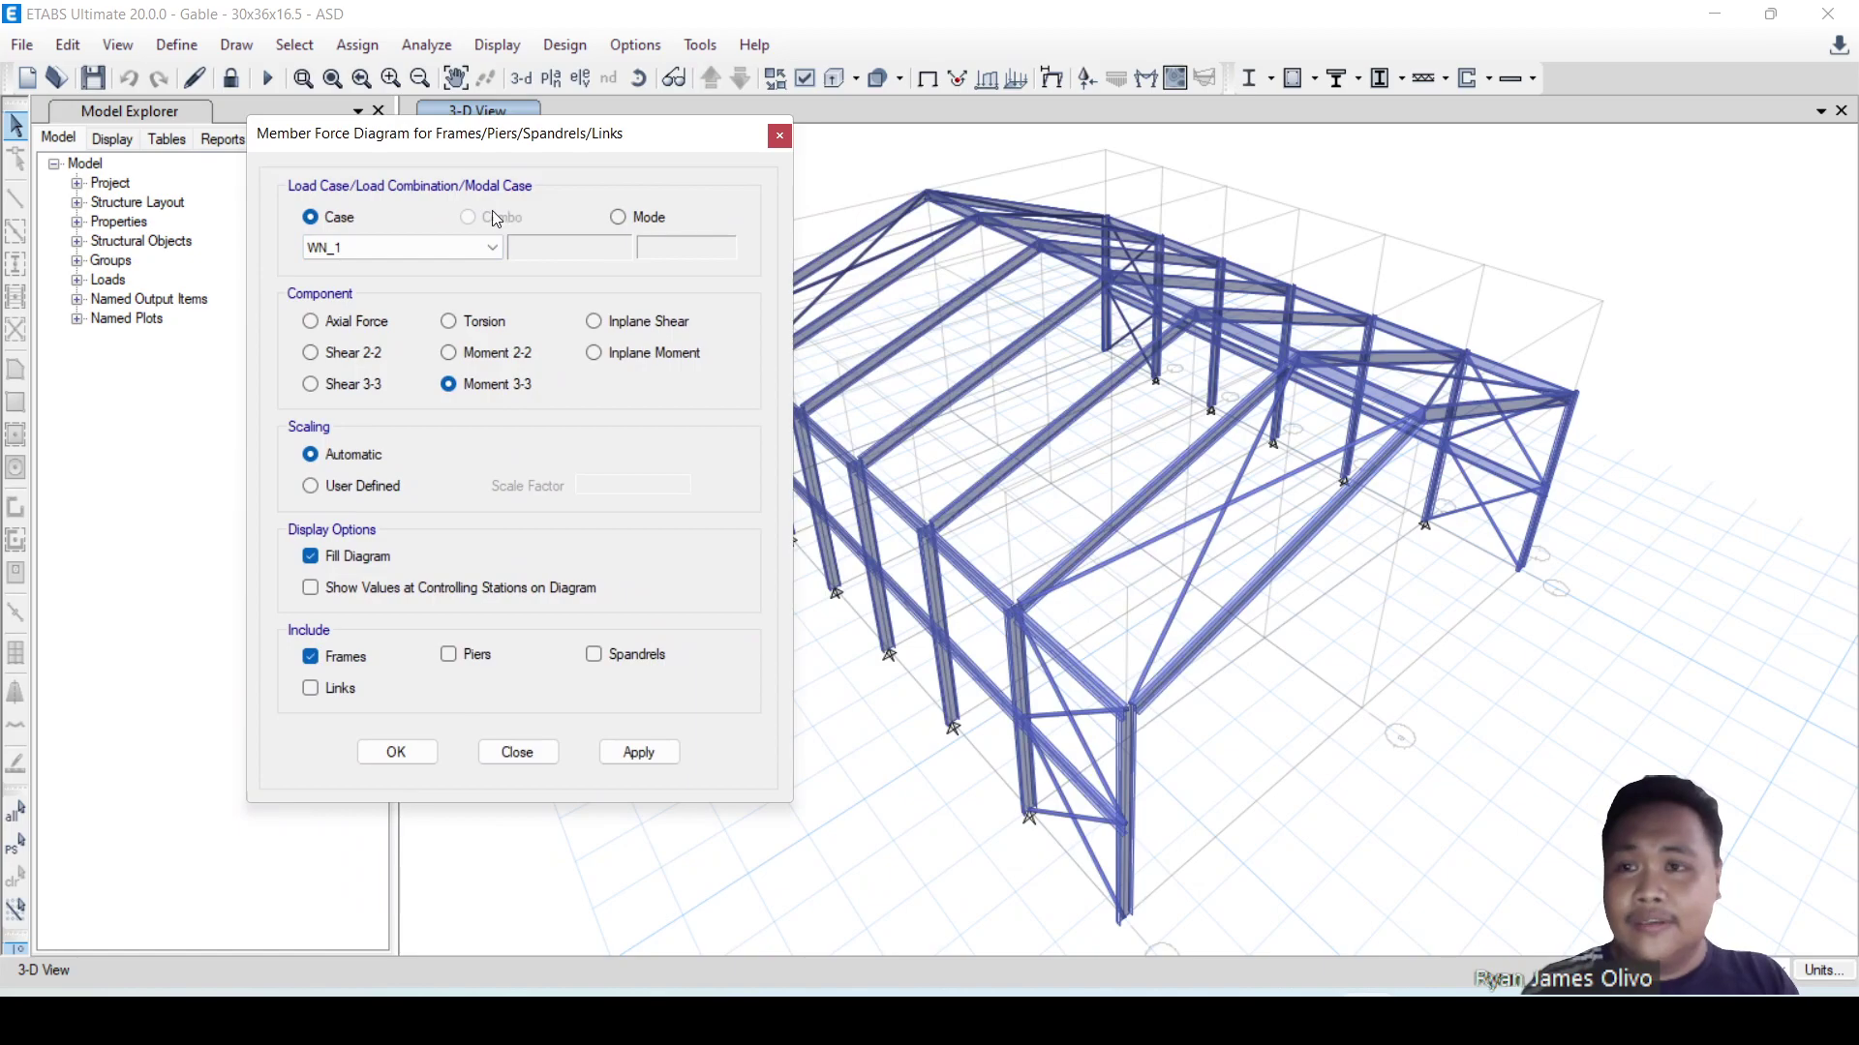
pyautogui.click(450, 248)
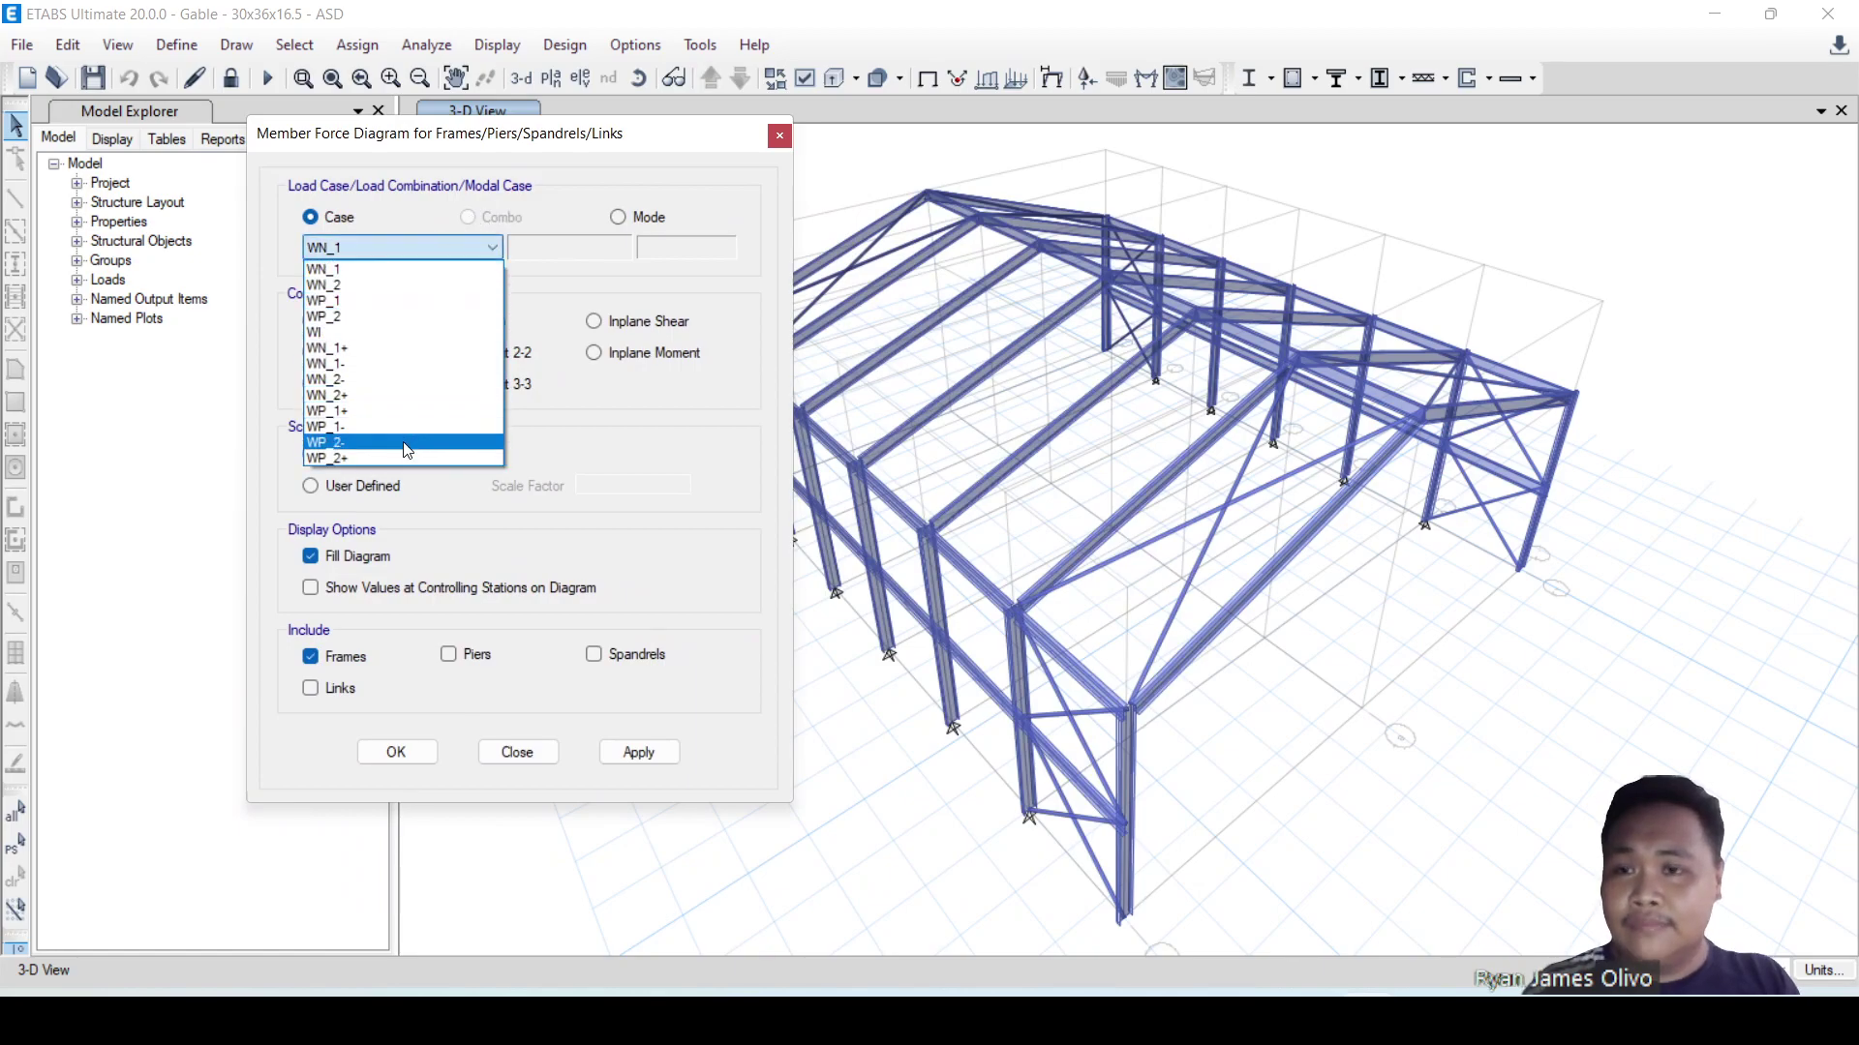
pyautogui.click(675, 191)
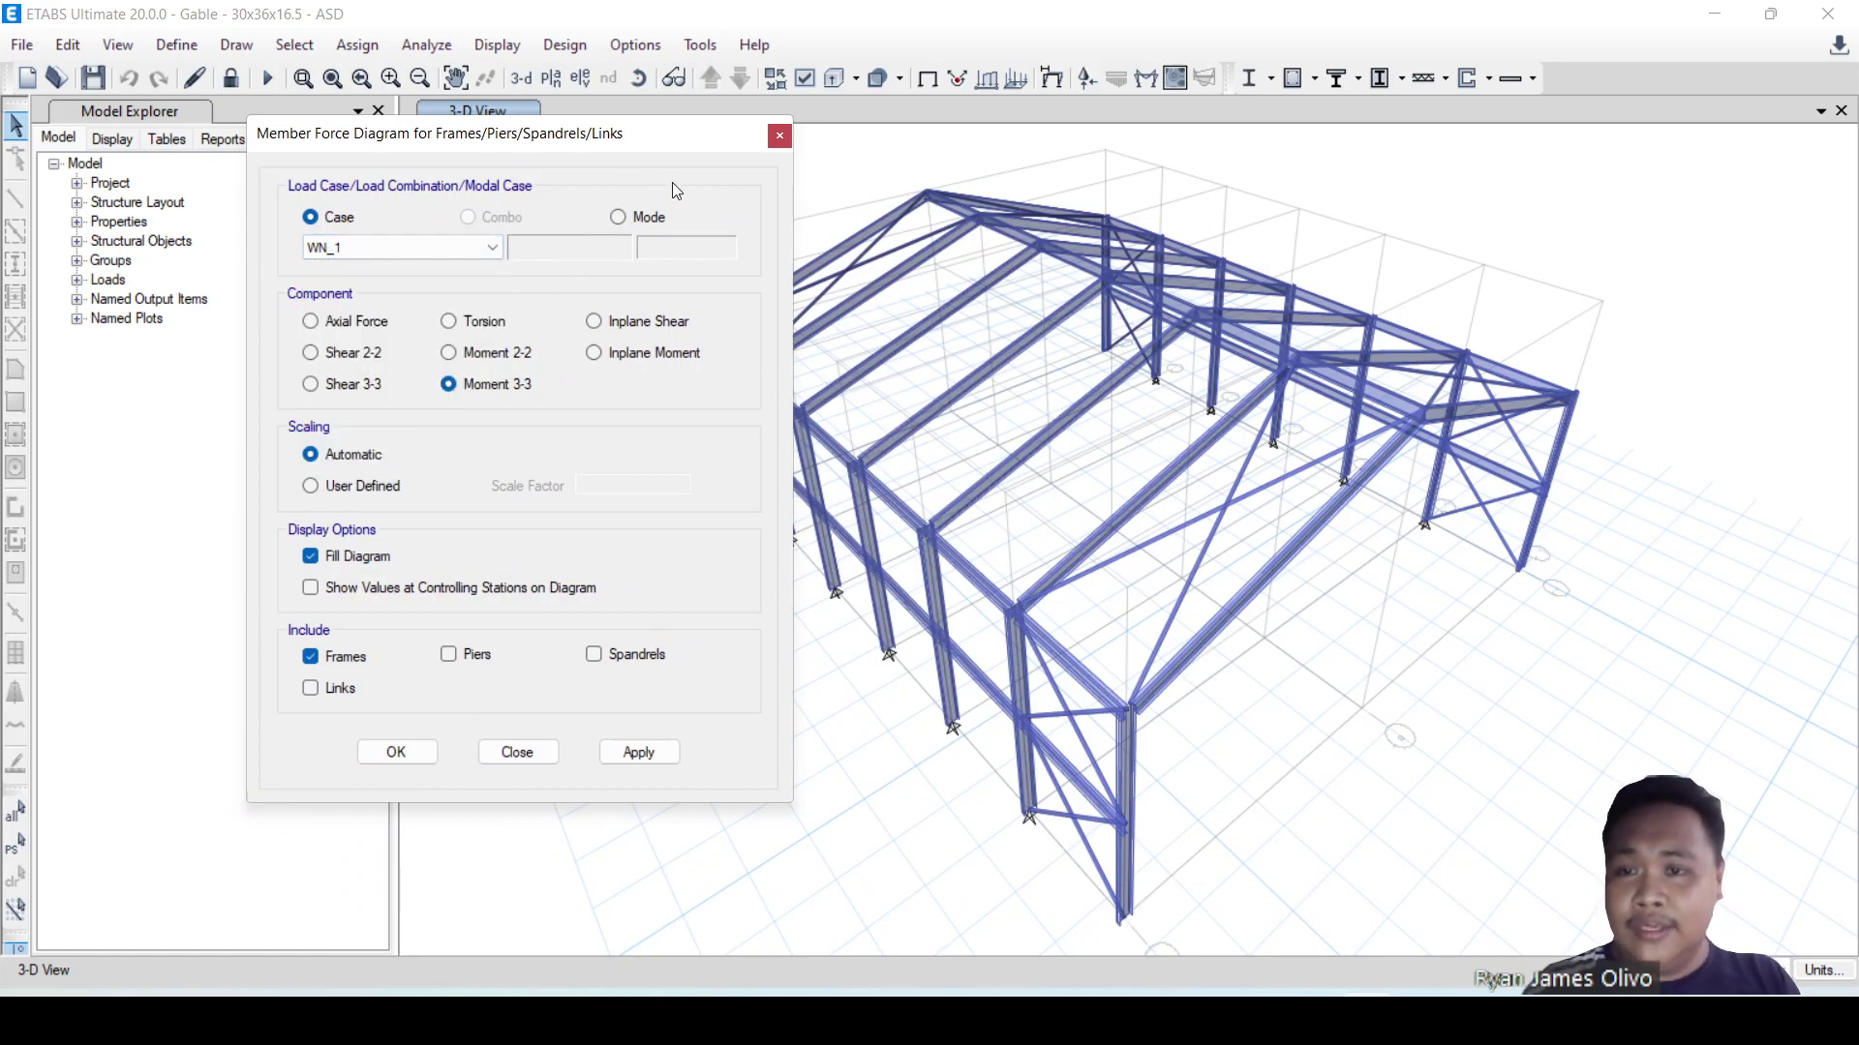
pyautogui.click(779, 135)
# - Unlock the model, deleting its analysis results, and set all load cases to run
pyautogui.click(237, 81)
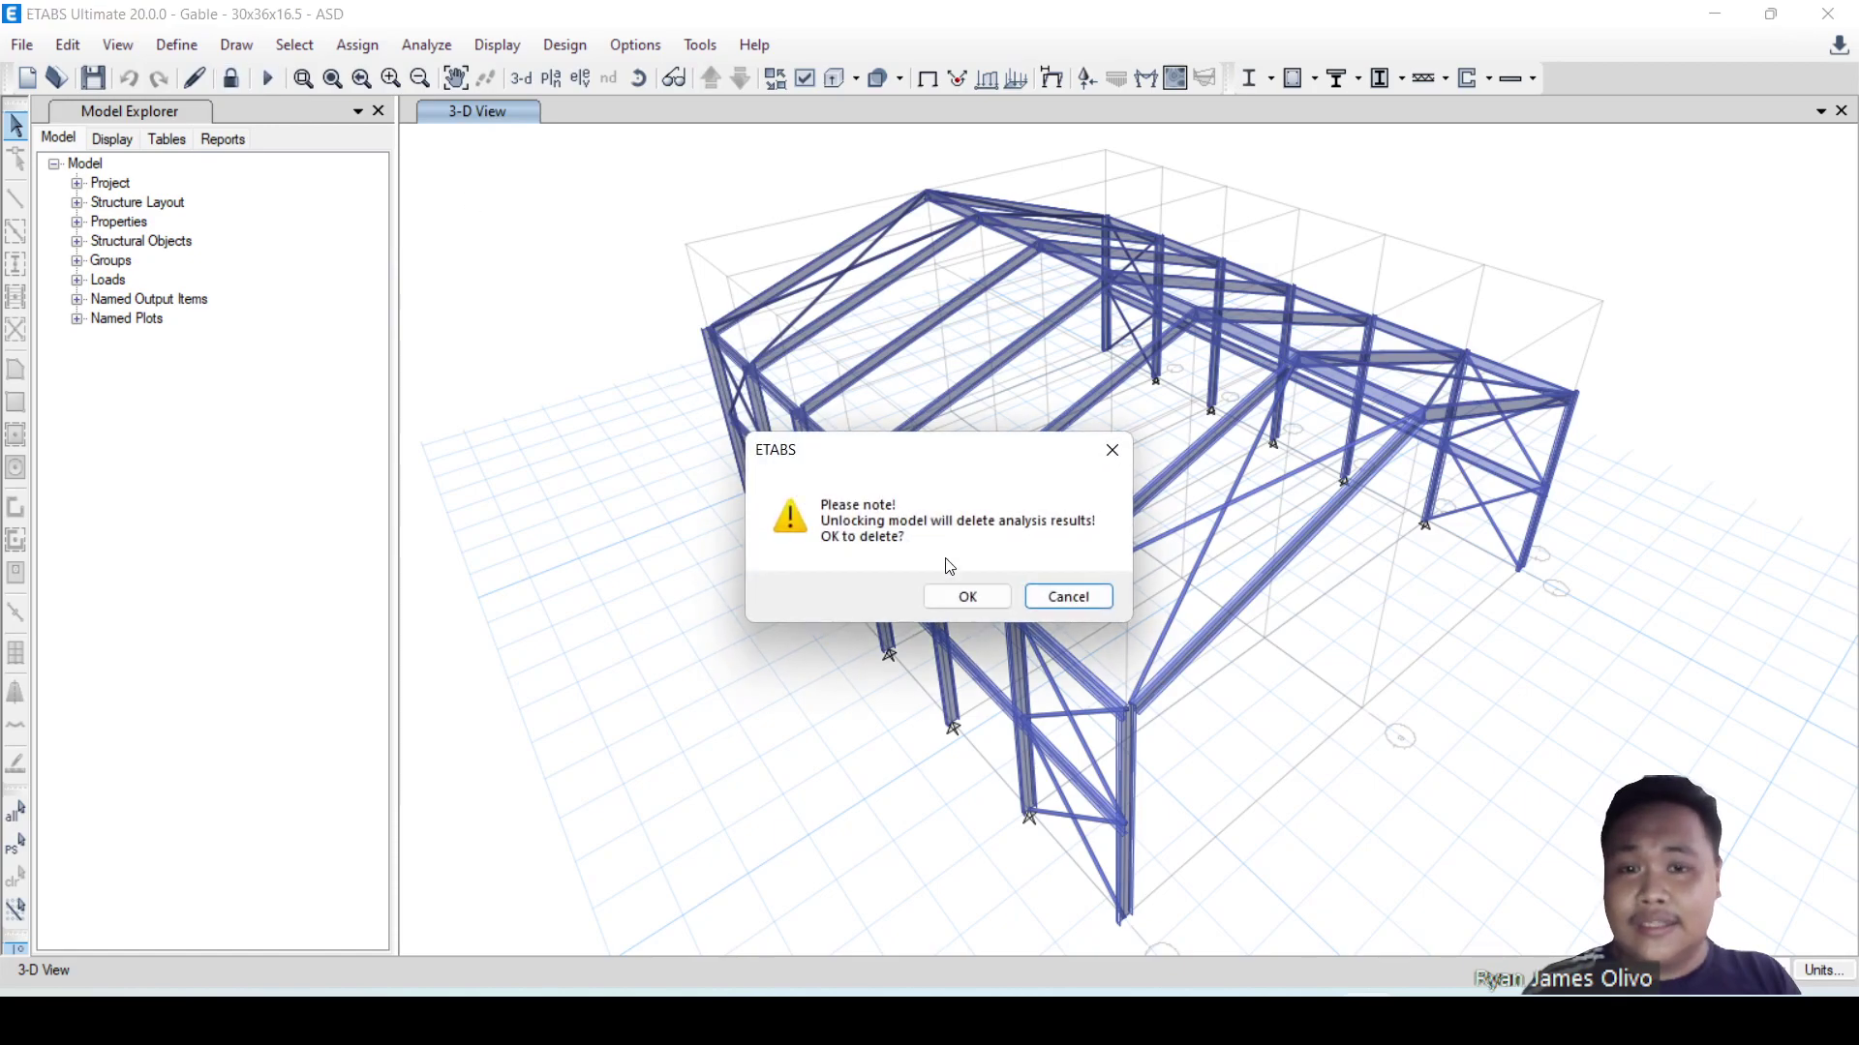
pyautogui.click(967, 596)
pyautogui.click(412, 48)
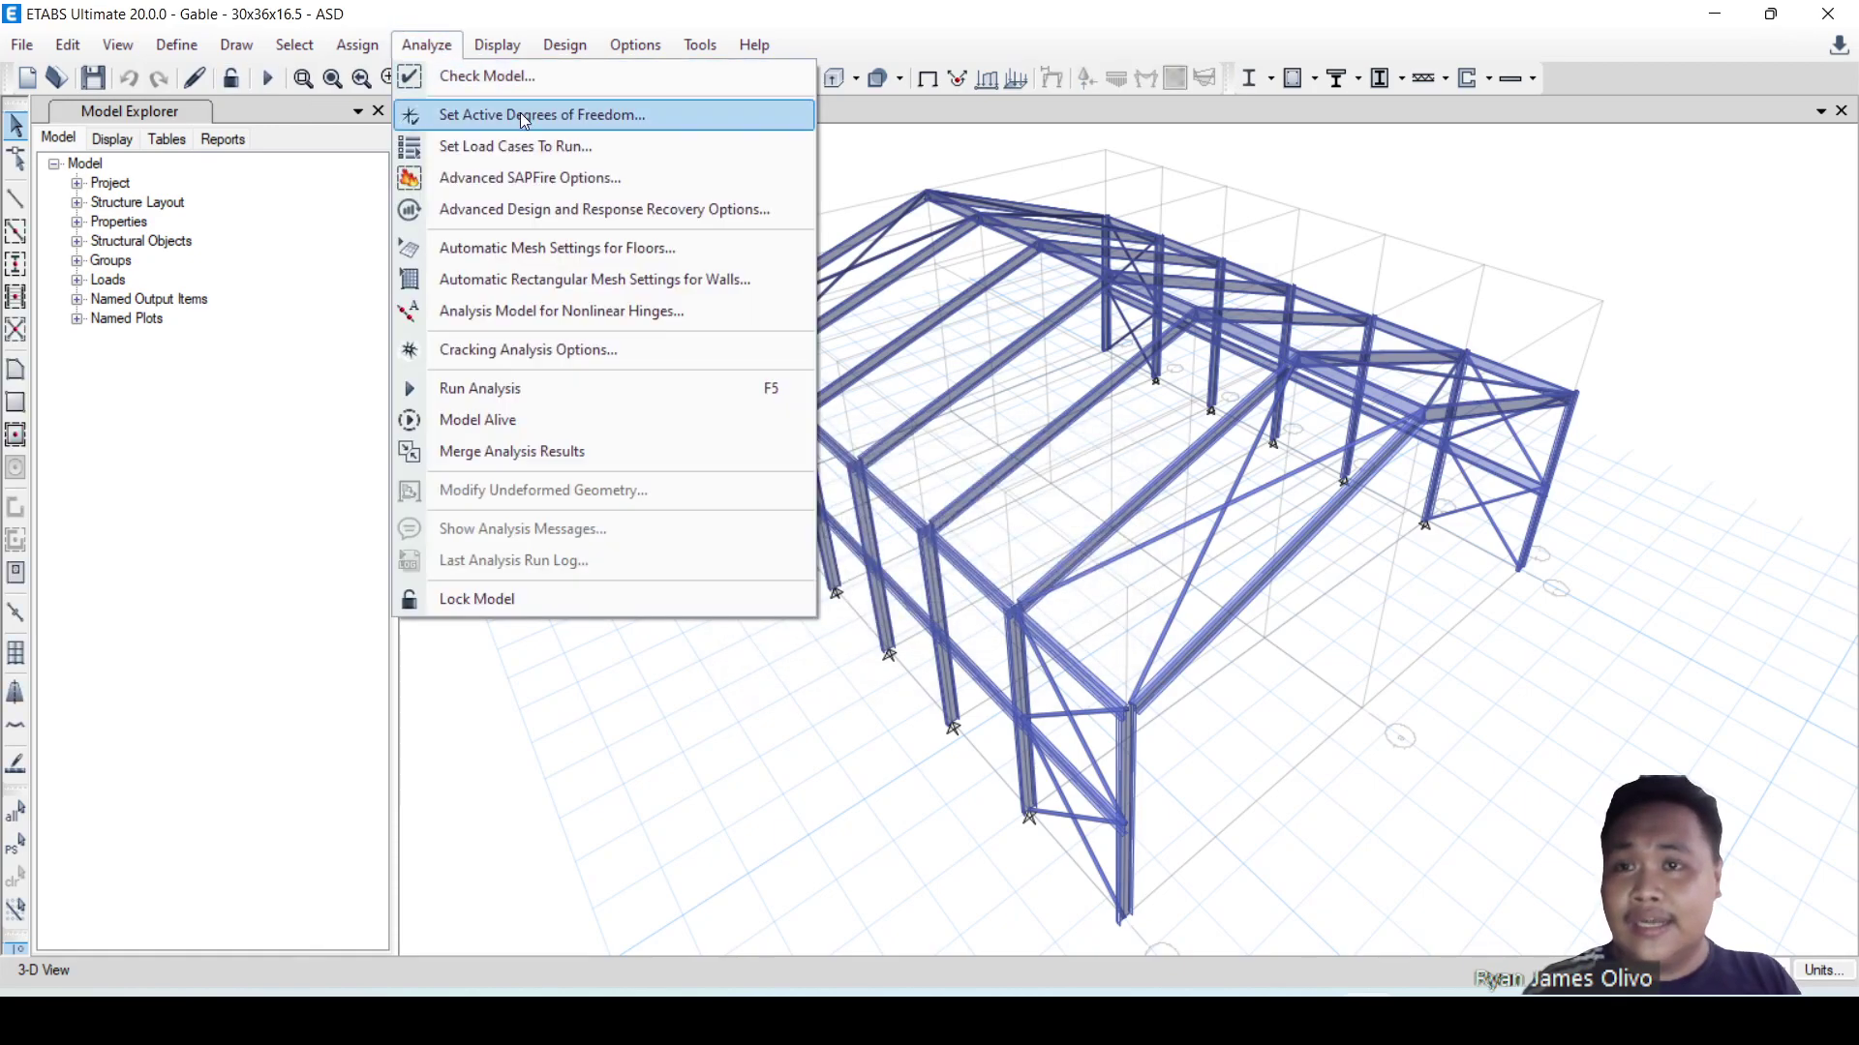
pyautogui.click(537, 135)
pyautogui.scroll(-3, 963, 373)
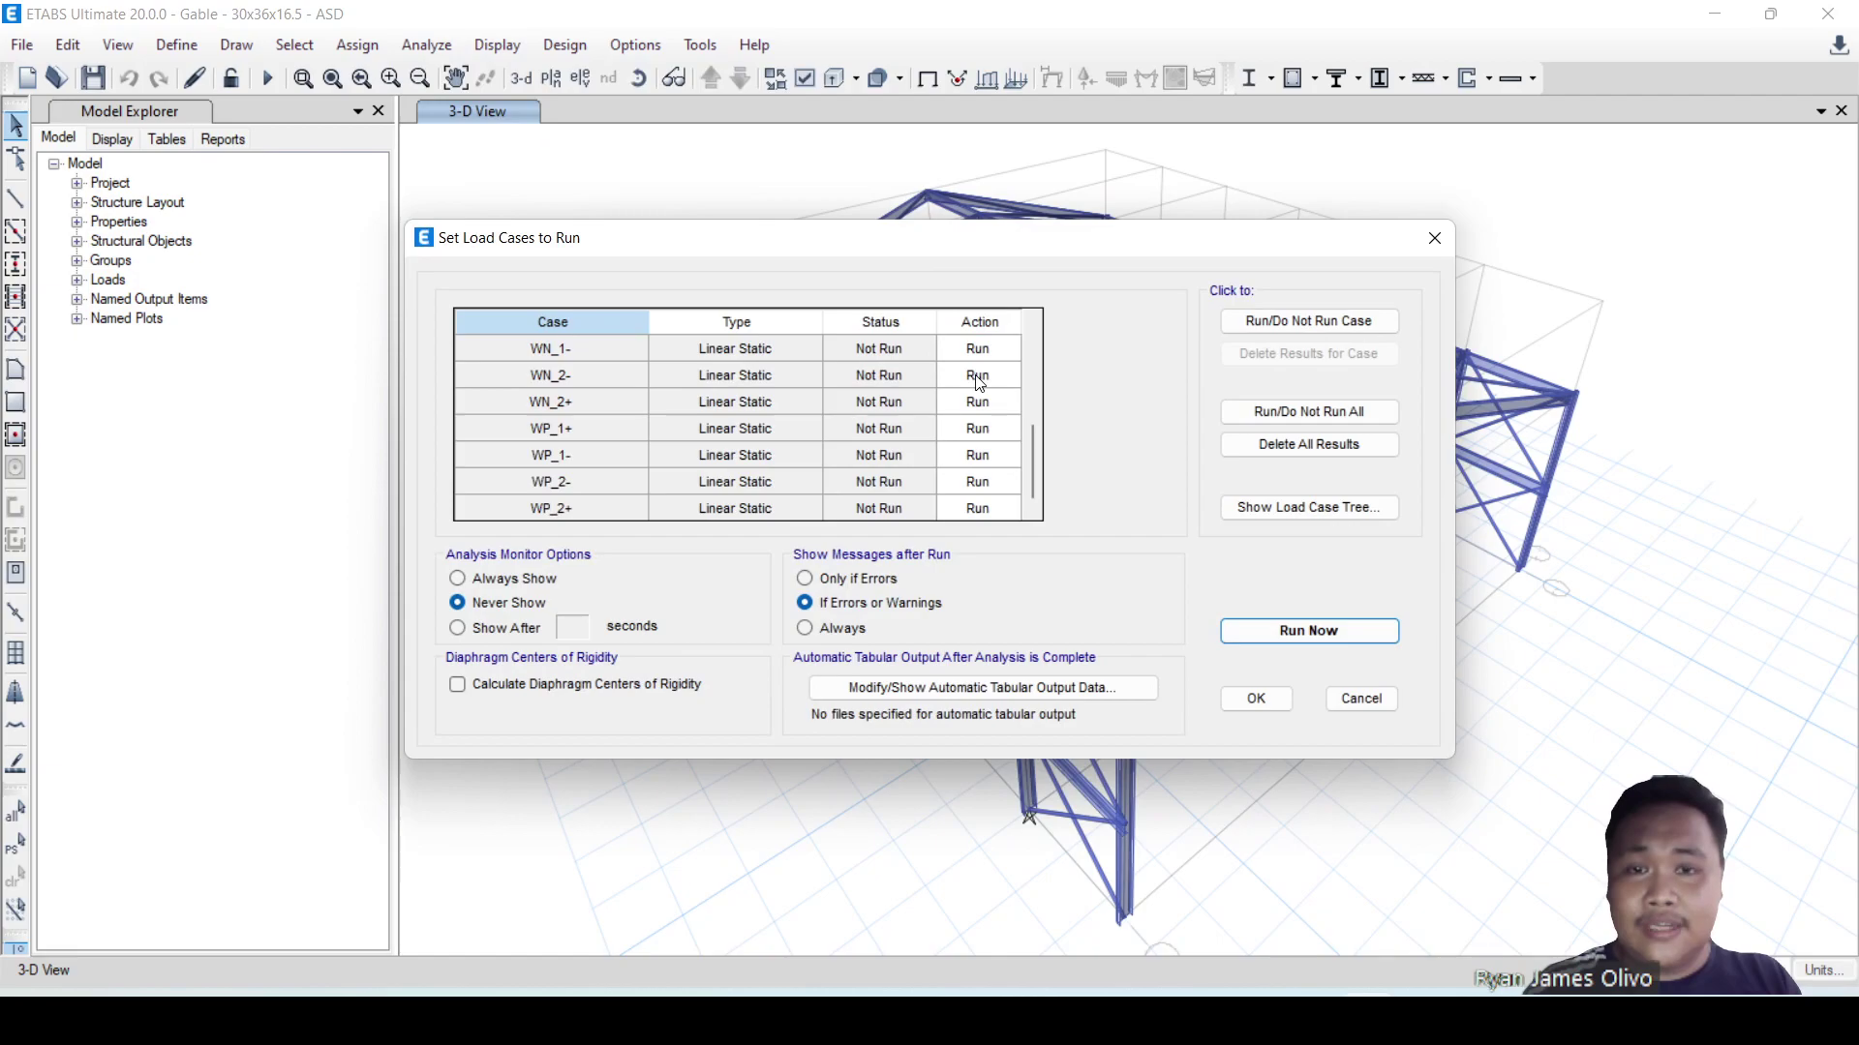
pyautogui.scroll(3, 978, 383)
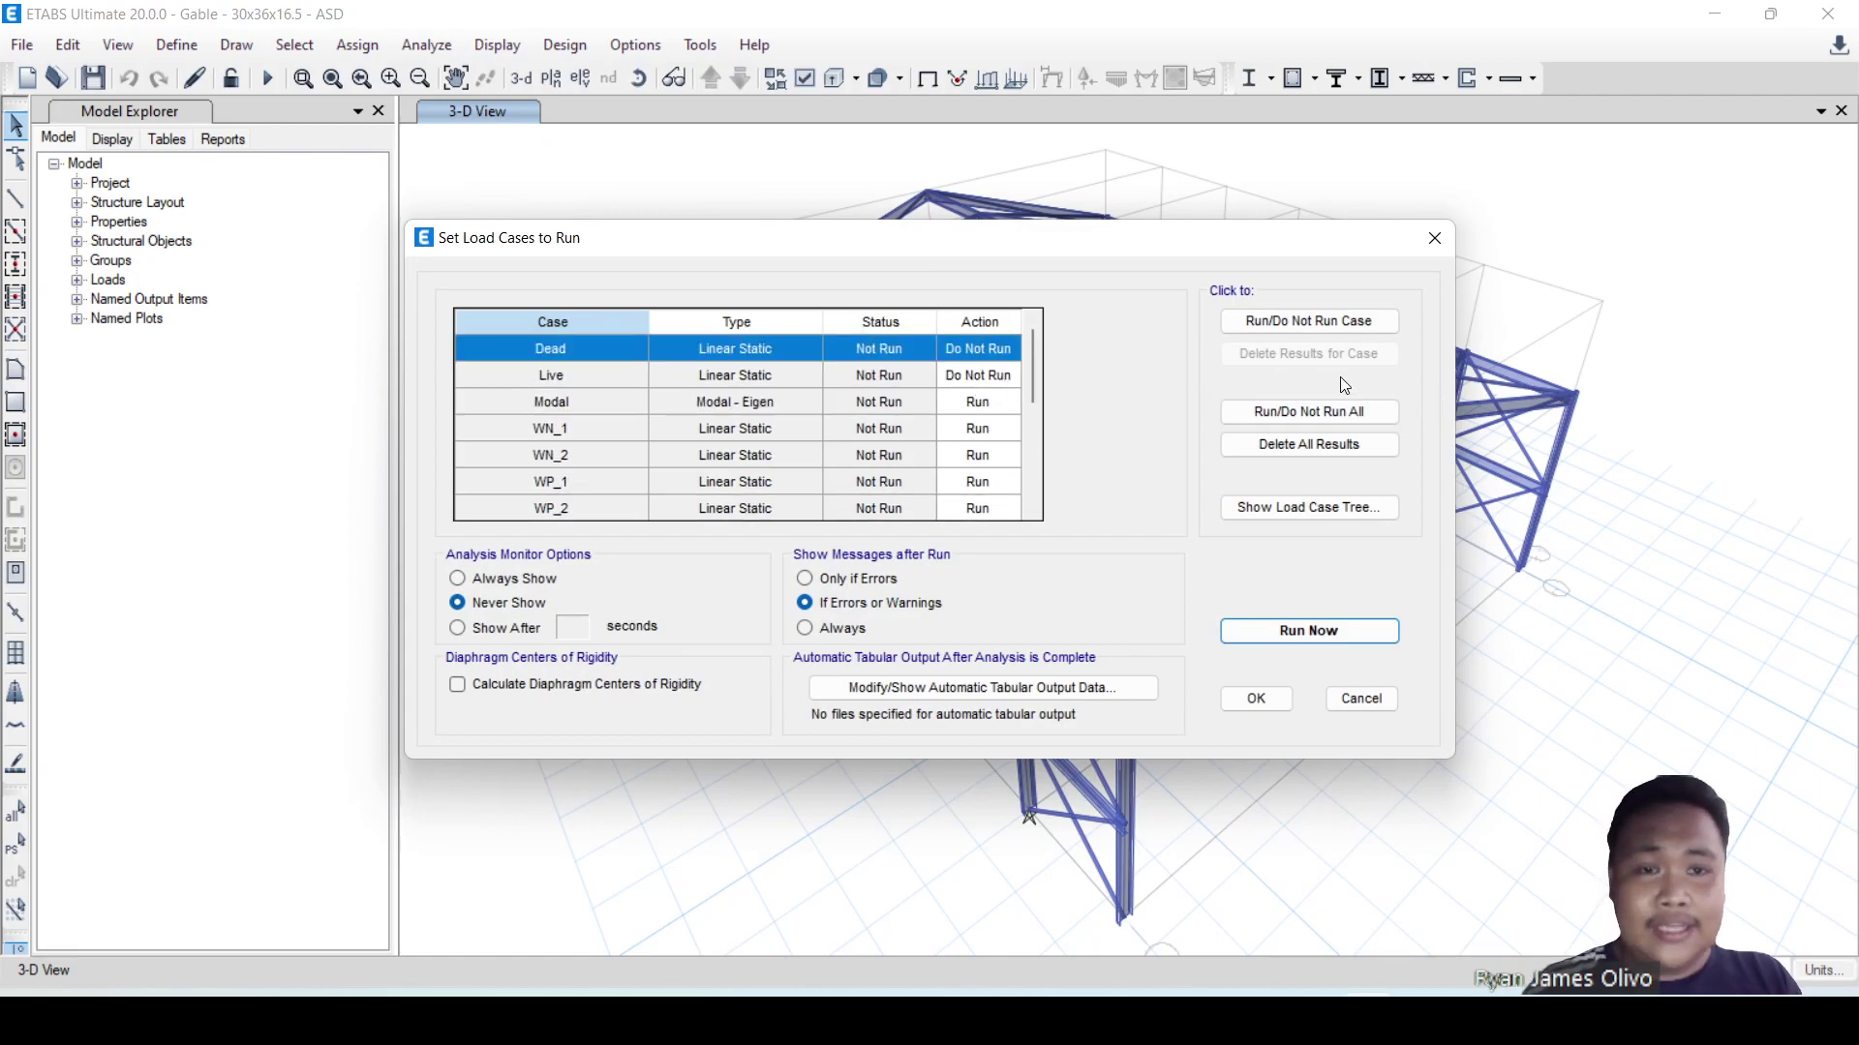
pyautogui.click(1307, 415)
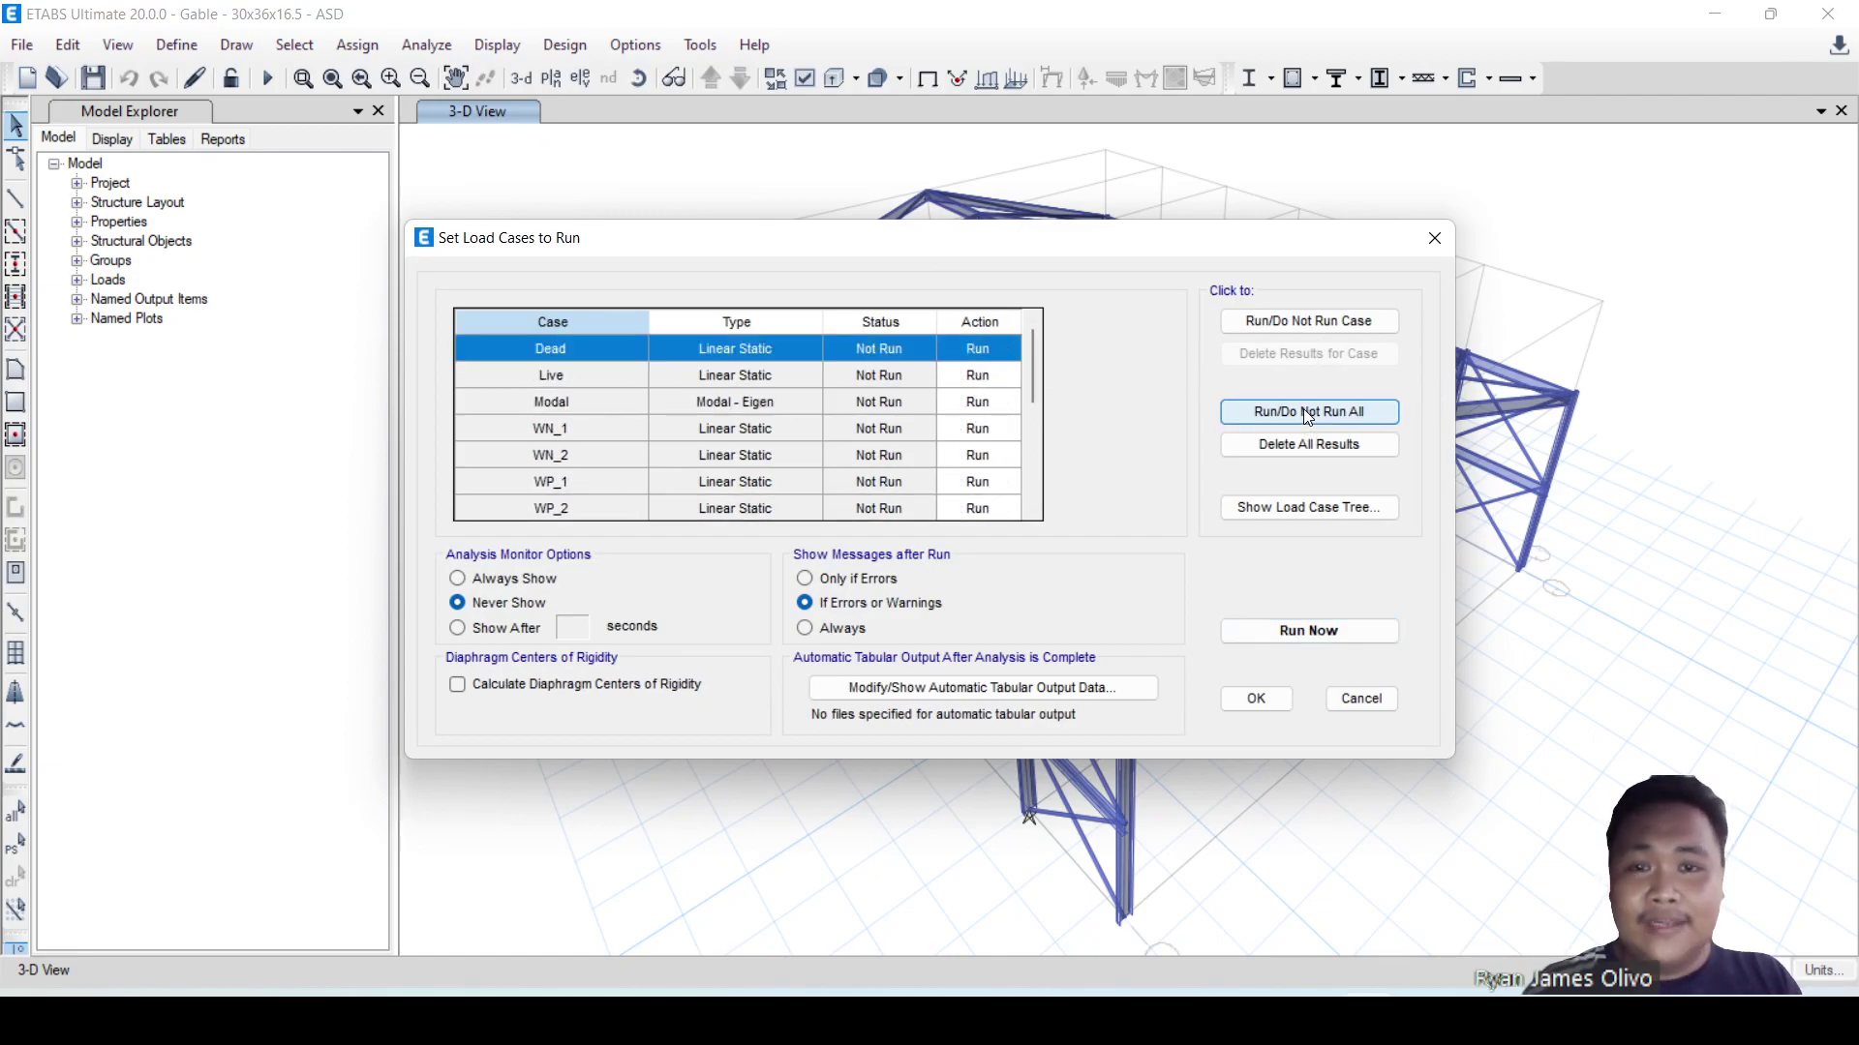
# - Review the Dead, Live and Modal entries in the run list and run the analysis for all load cases
pyautogui.click(607, 371)
pyautogui.click(560, 356)
pyautogui.click(560, 374)
pyautogui.click(580, 401)
pyautogui.click(1287, 633)
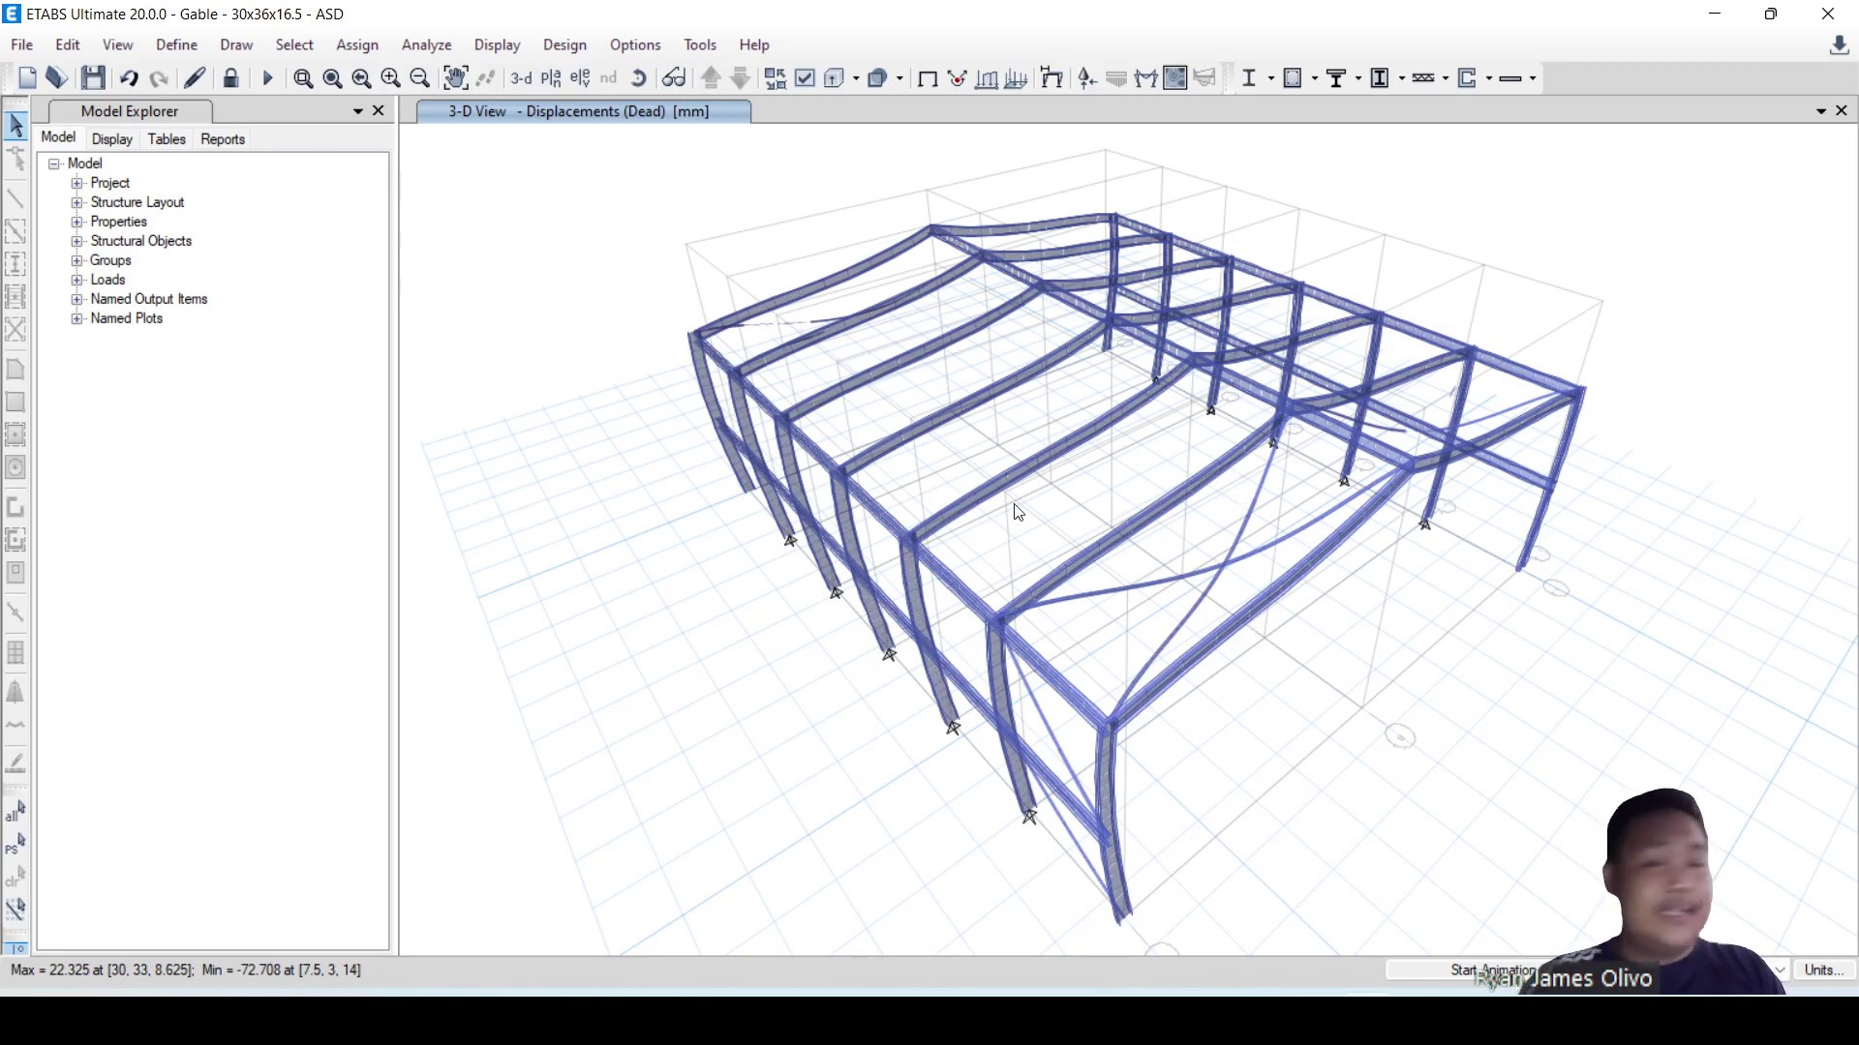
# - Restore the undeformed extruded view and set the member force diagram to the Envelope_All combination with Max and Min values
pyautogui.click(1114, 78)
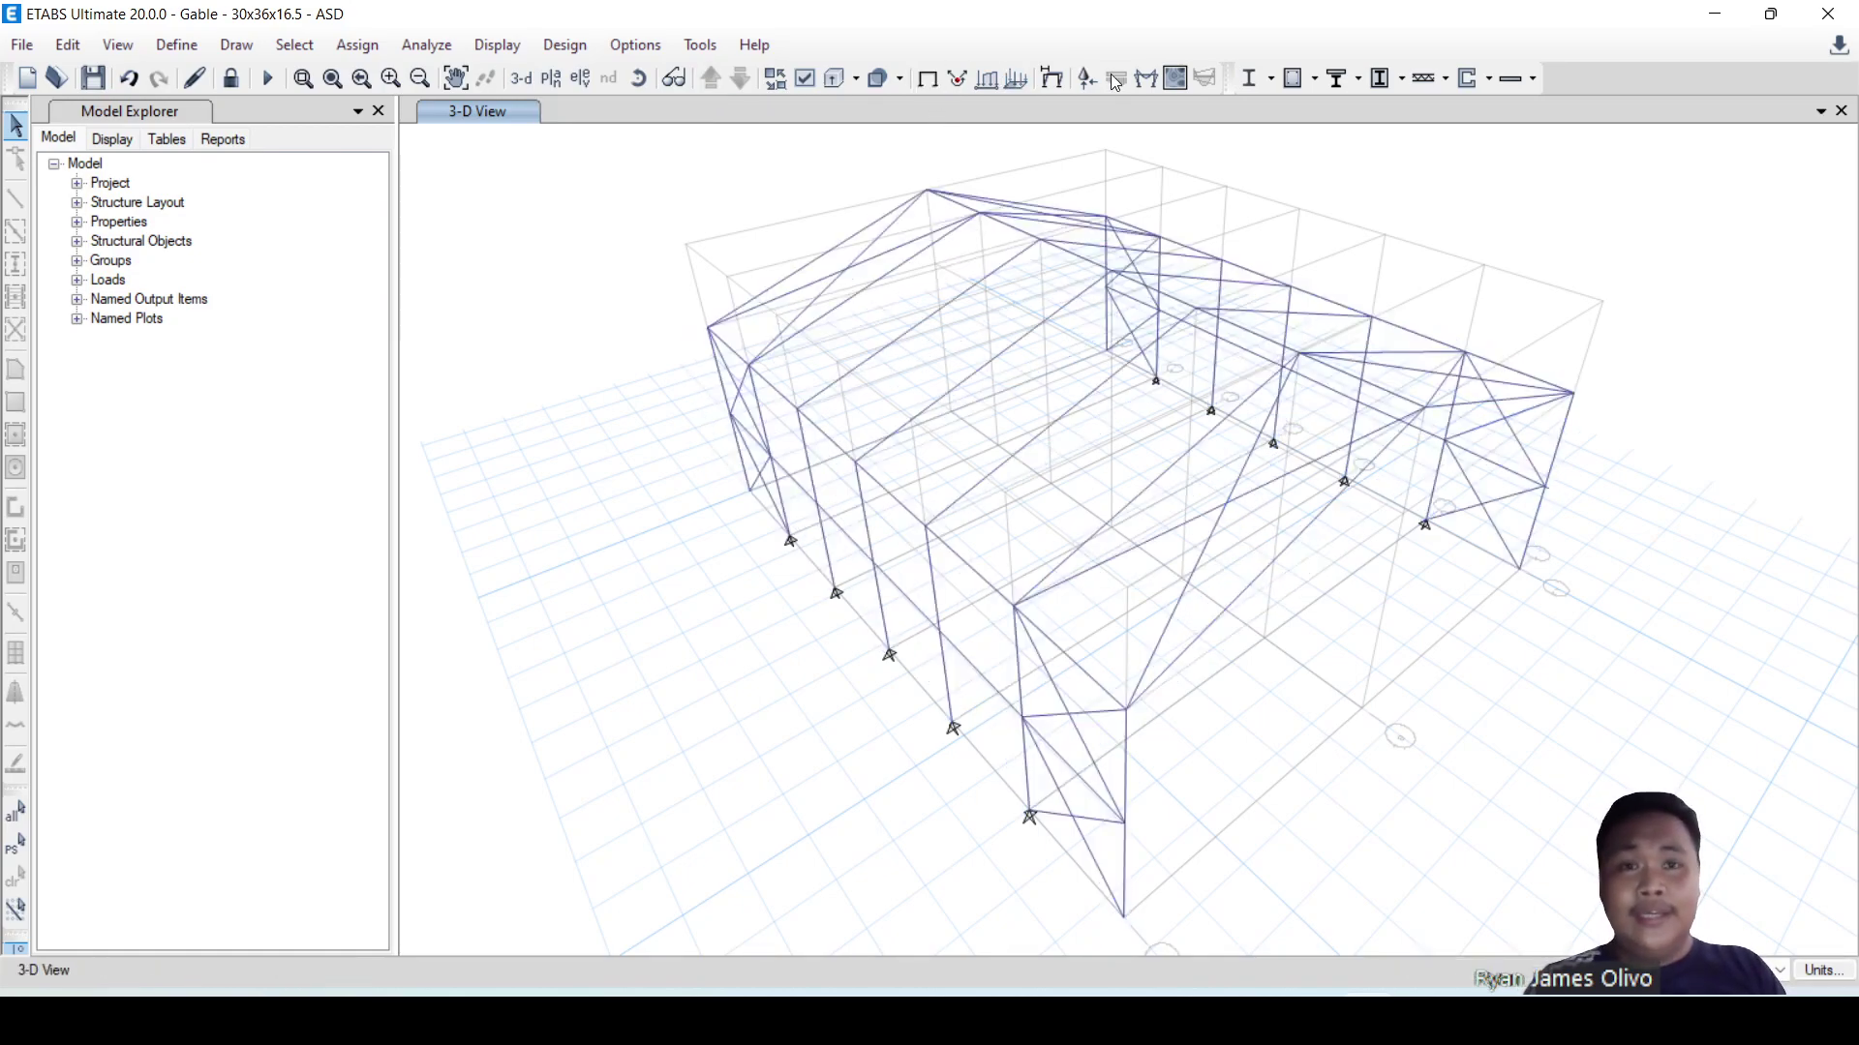
pyautogui.click(833, 89)
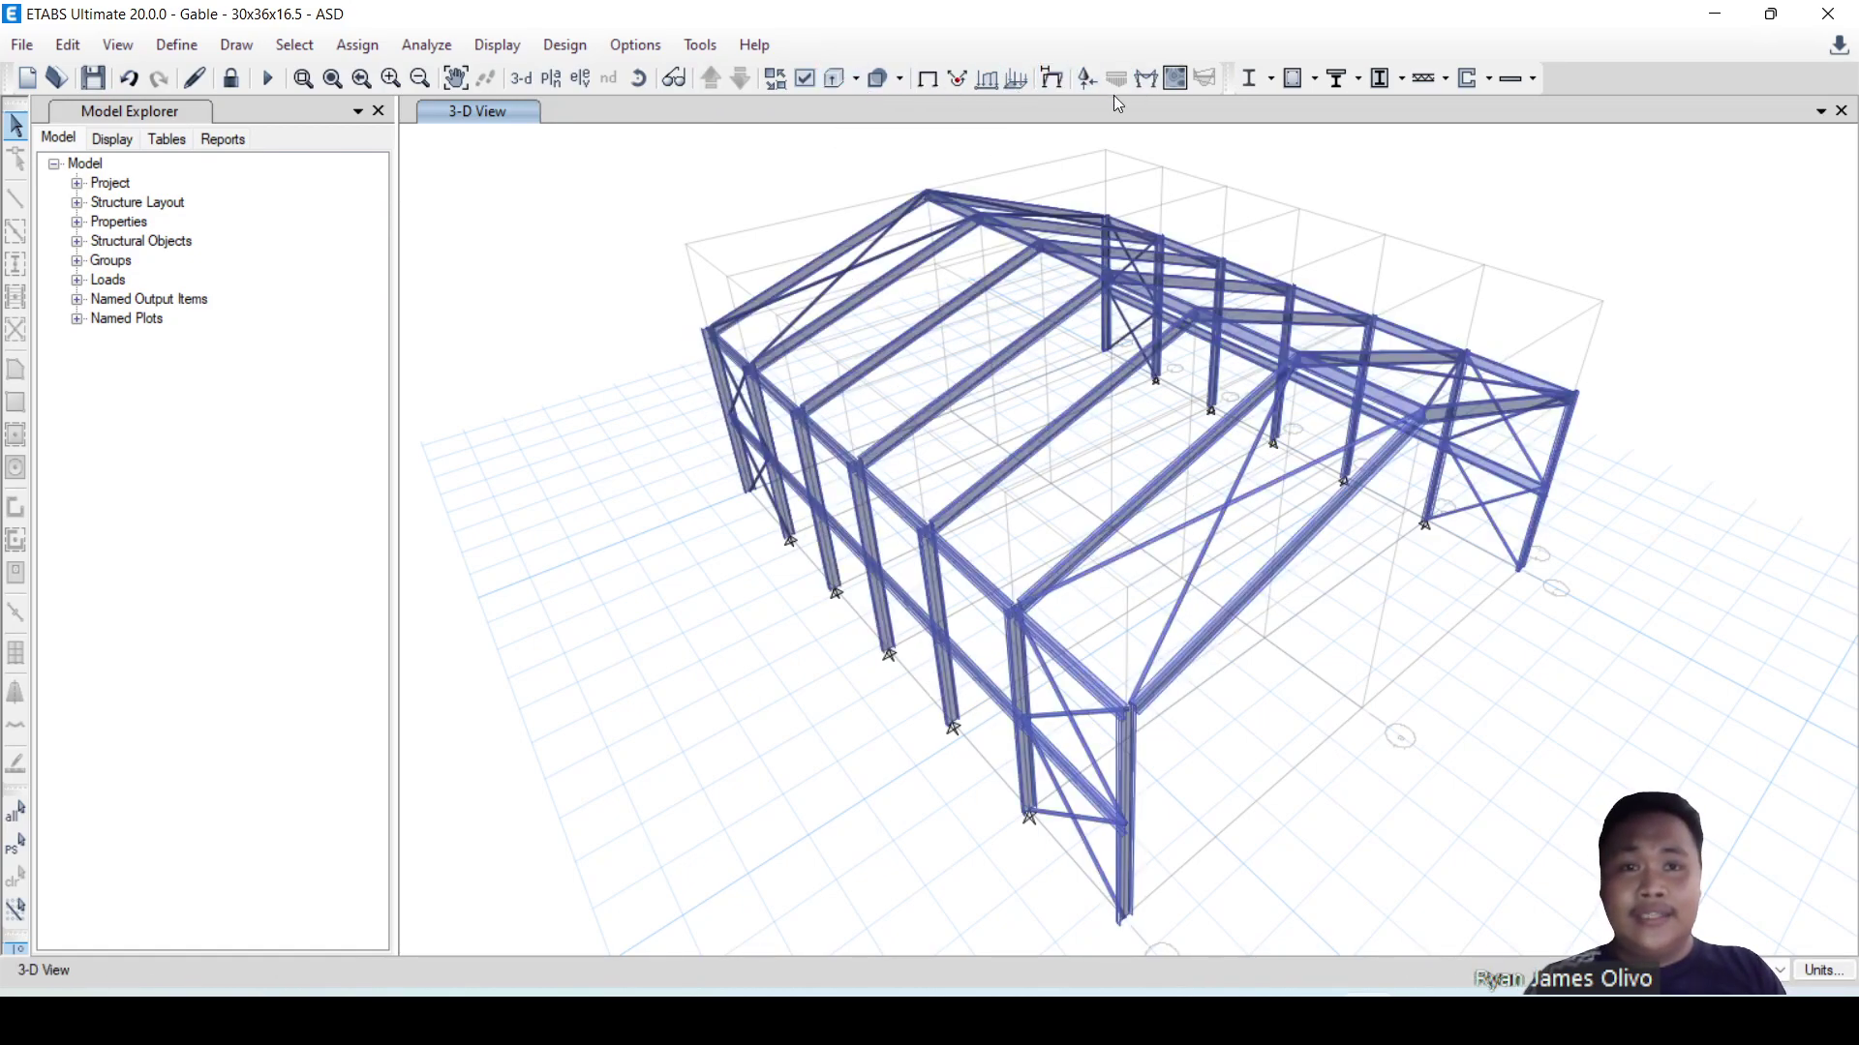
pyautogui.click(1145, 84)
pyautogui.click(468, 217)
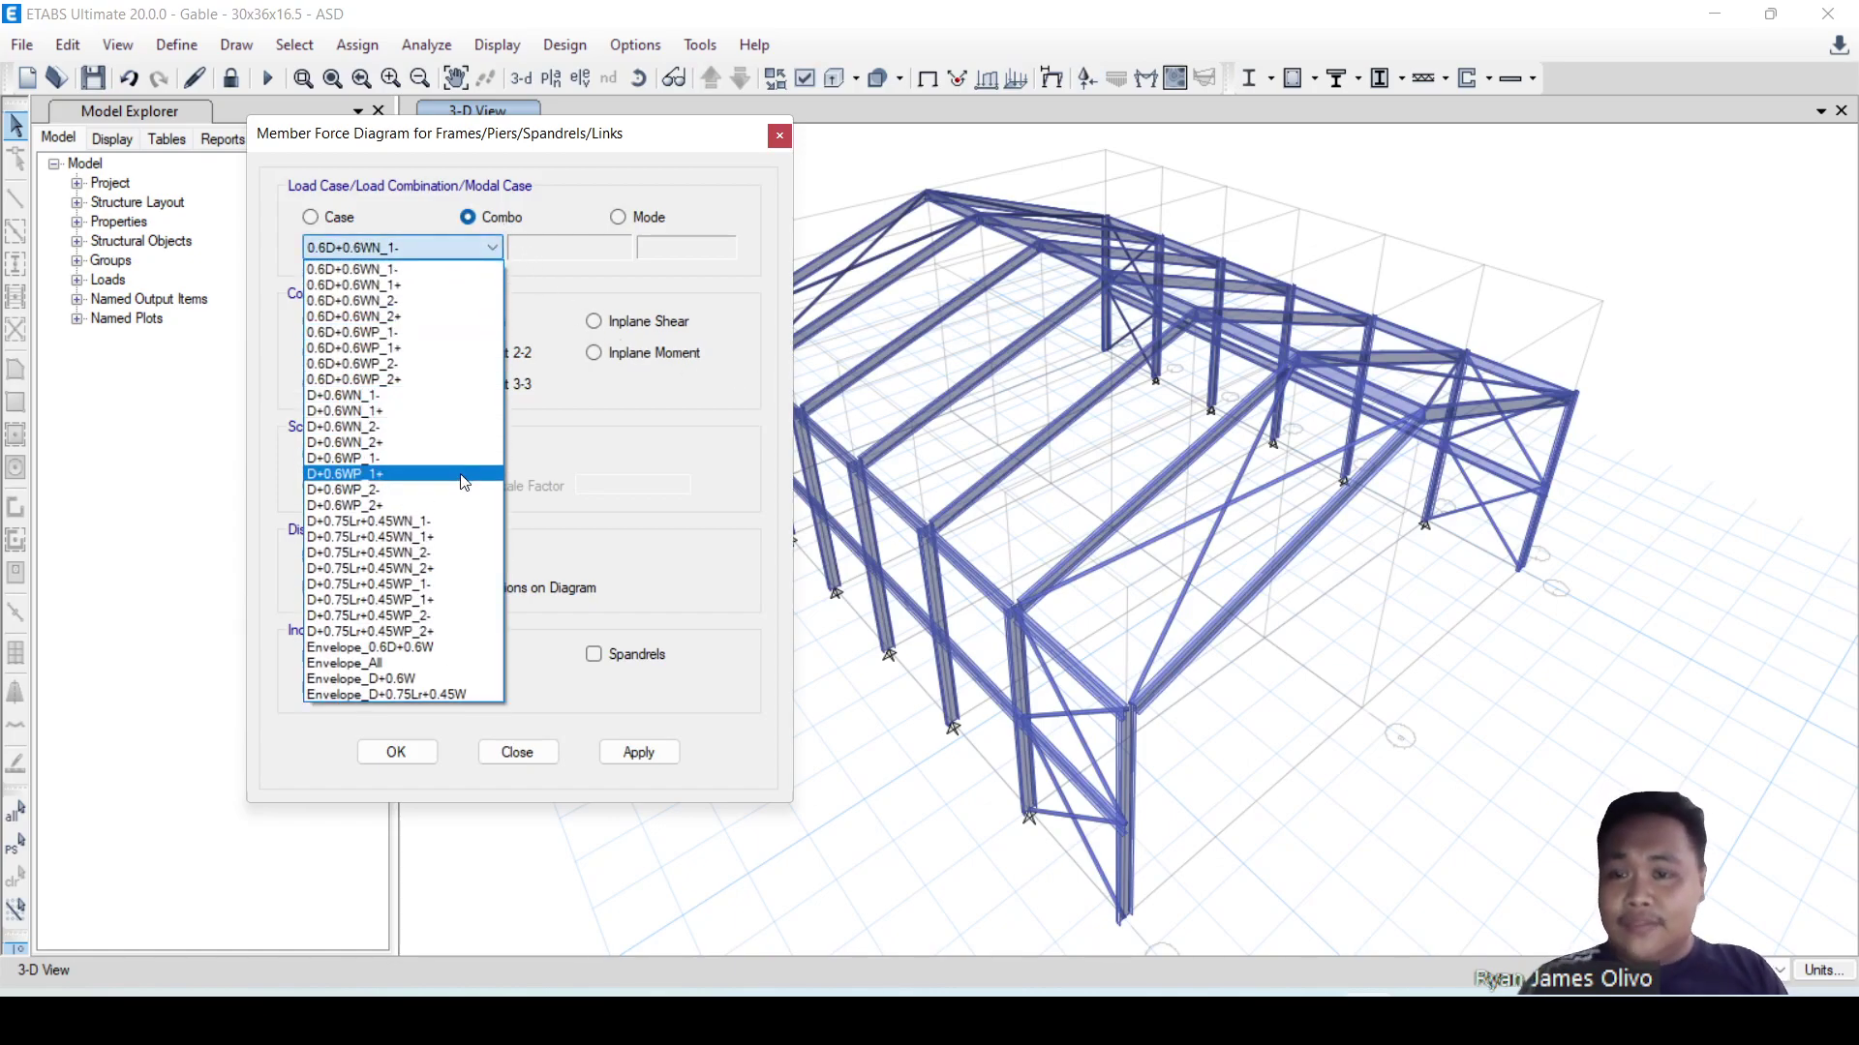
pyautogui.click(429, 664)
pyautogui.click(558, 250)
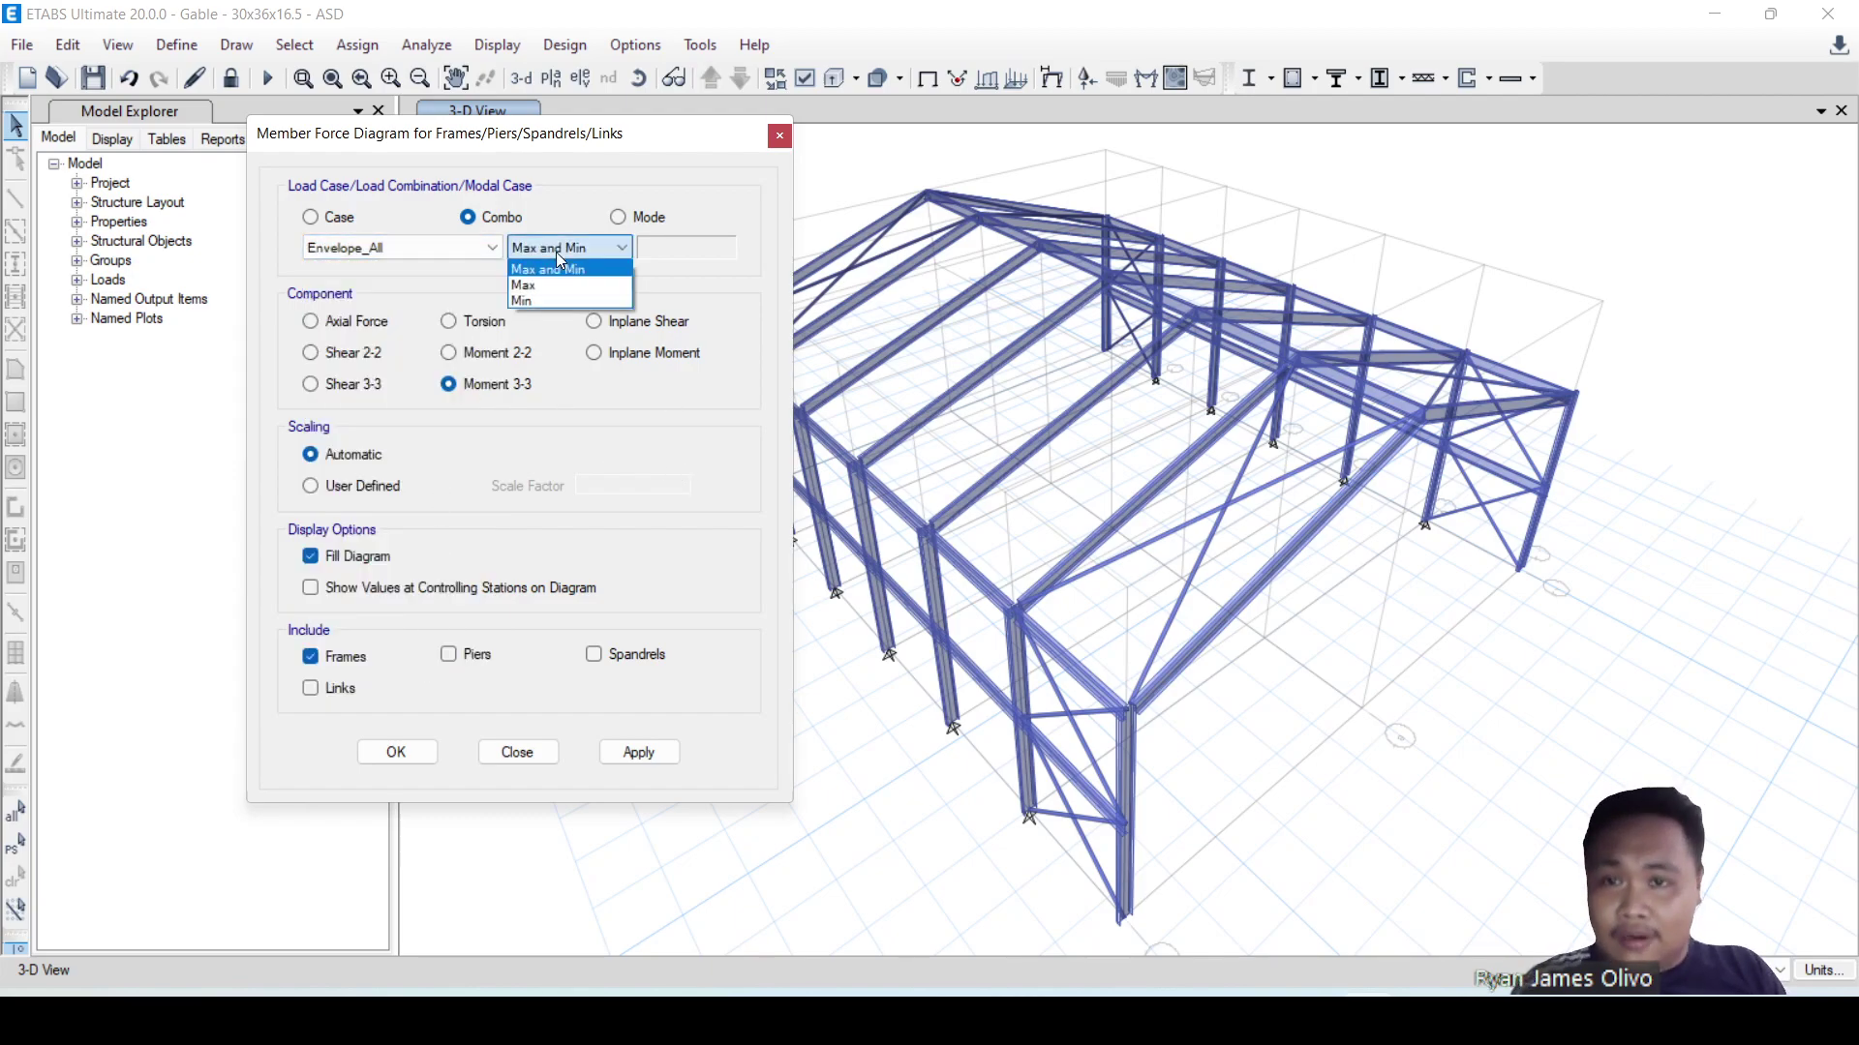
pyautogui.click(557, 253)
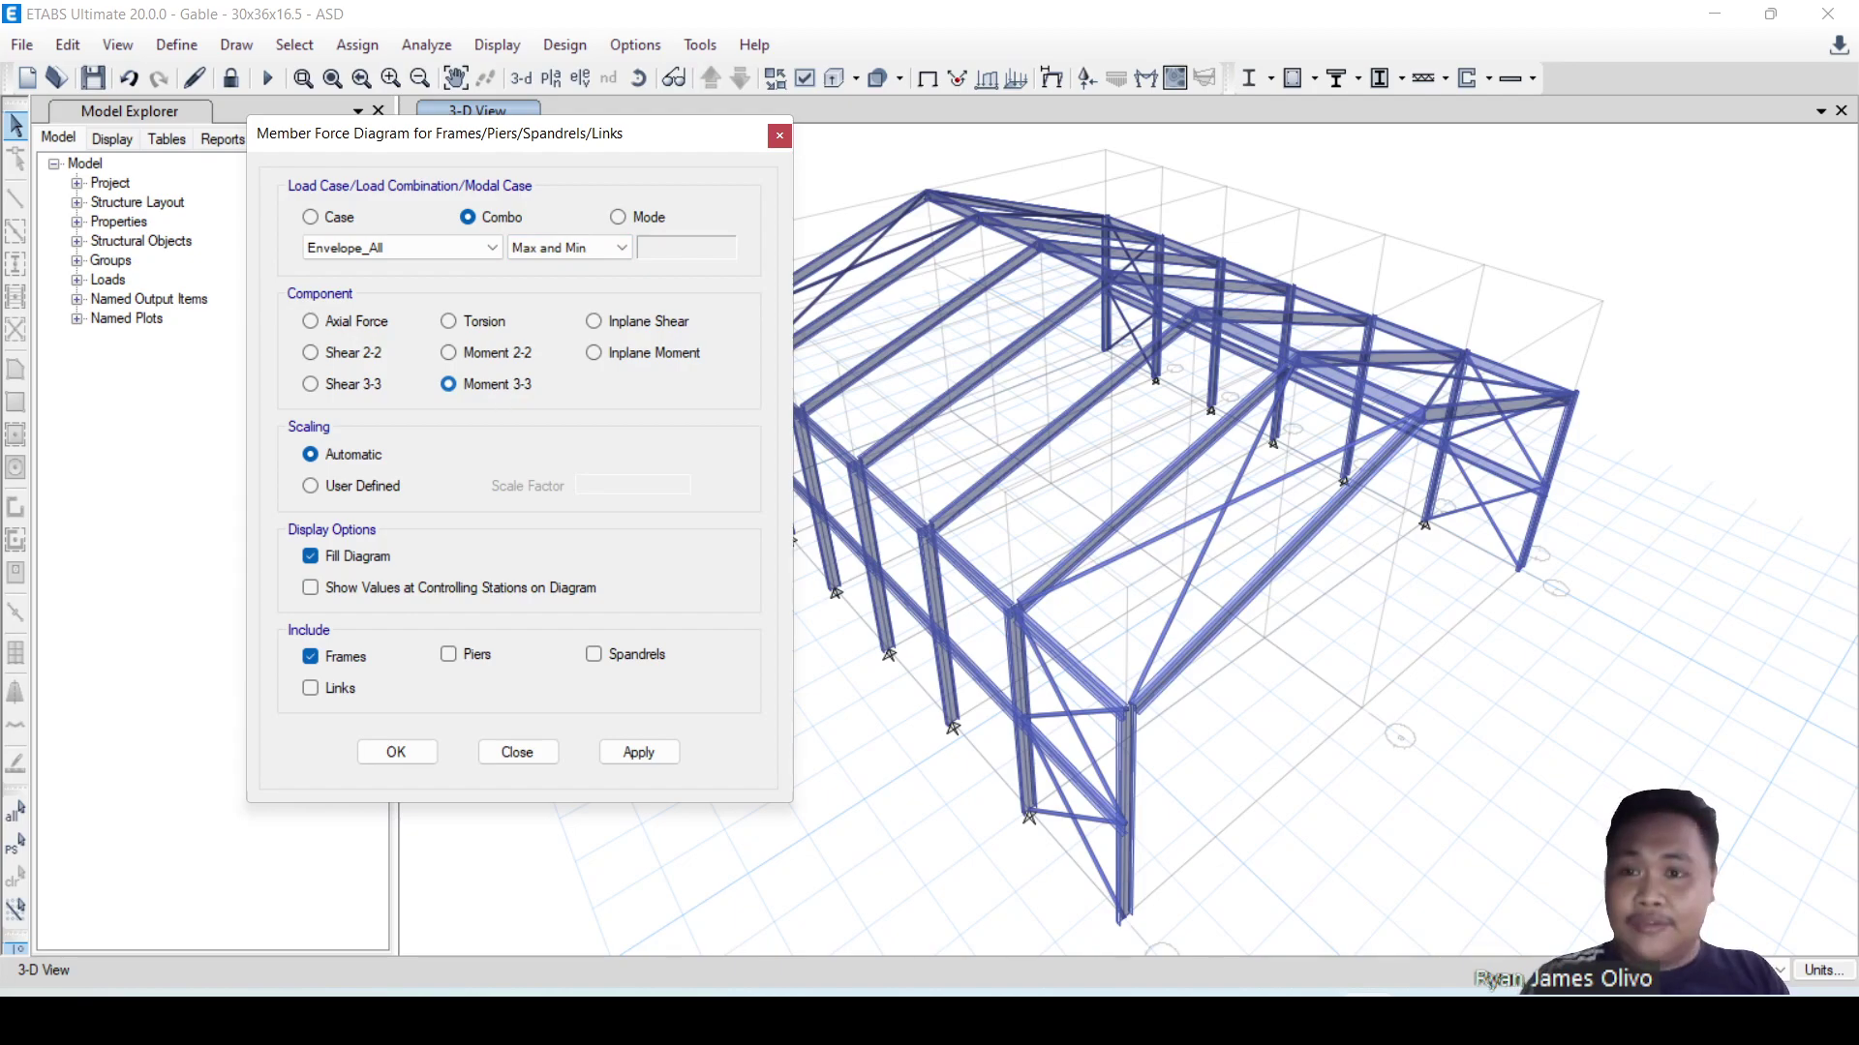
pyautogui.moveTo(506, 365)
pyautogui.mouseDown()
pyautogui.moveTo(445, 368)
pyautogui.moveTo(513, 423)
pyautogui.moveTo(573, 380)
pyautogui.moveTo(496, 364)
pyautogui.moveTo(629, 412)
pyautogui.mouseUp()
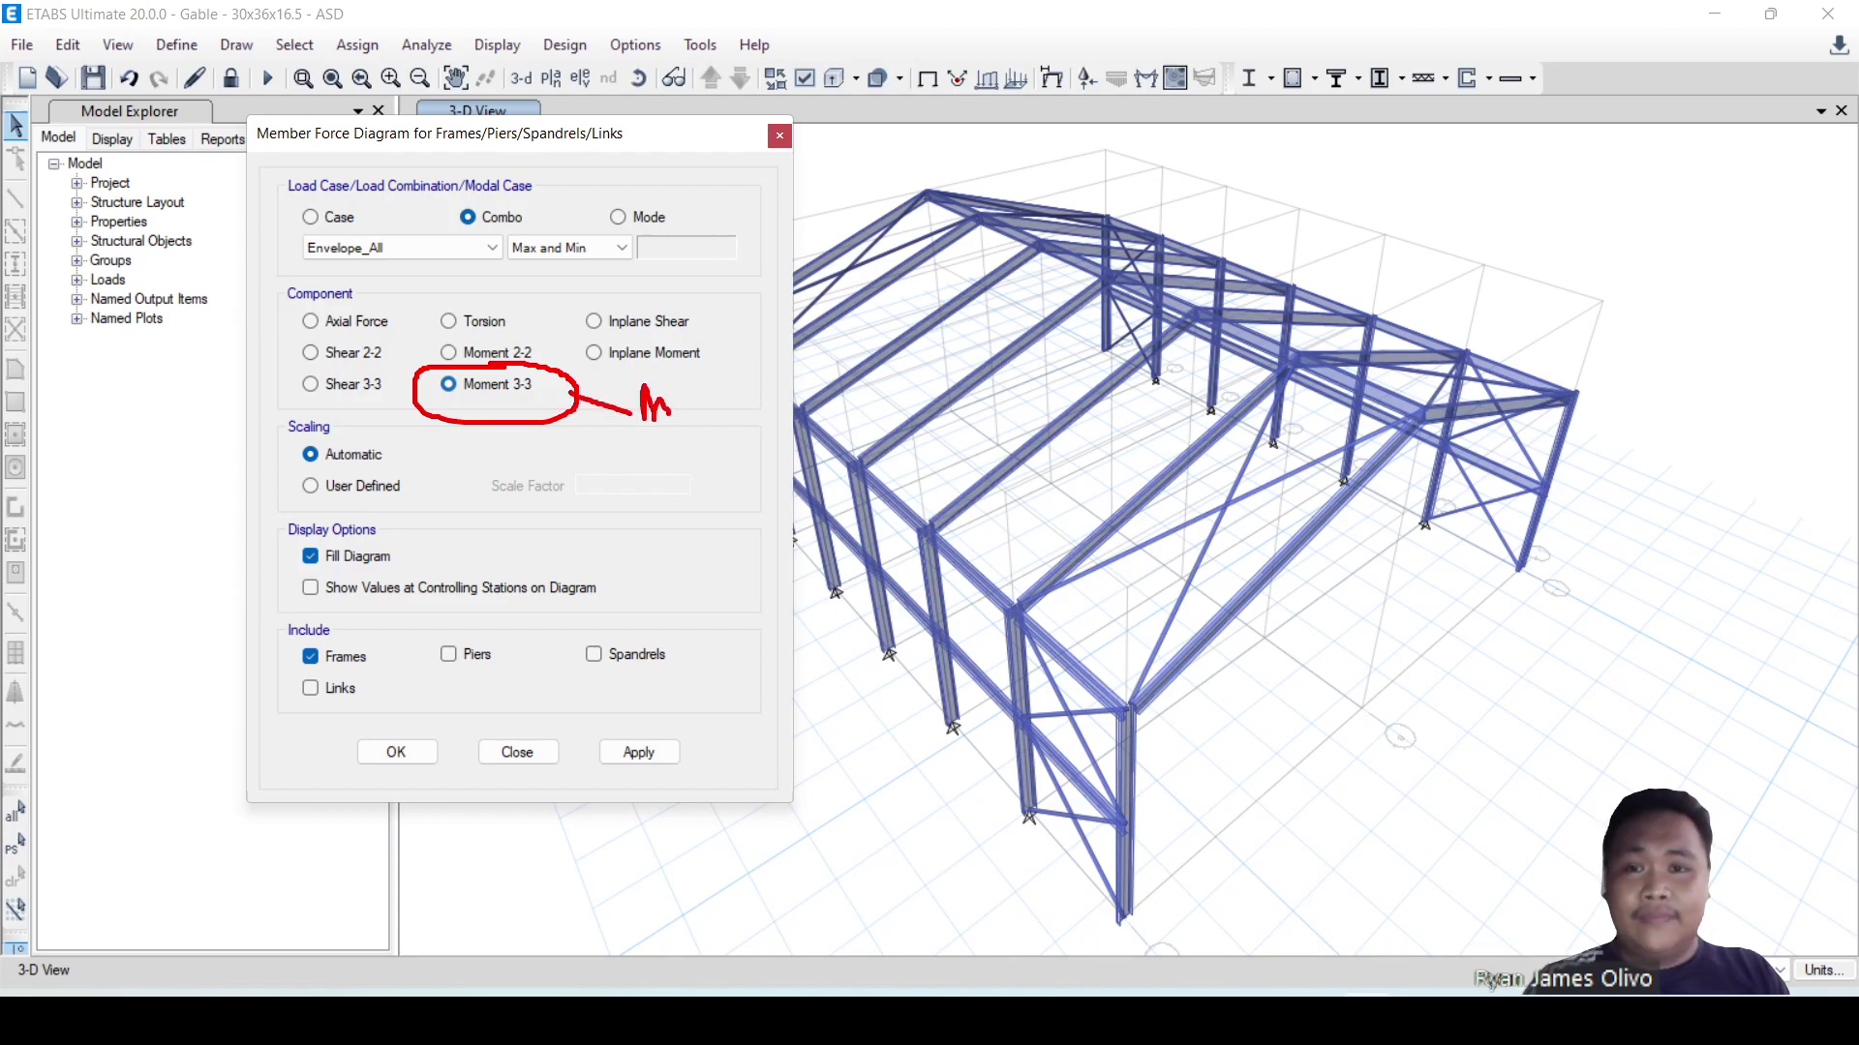
pyautogui.moveTo(703, 416)
pyautogui.mouseDown()
pyautogui.moveTo(691, 461)
pyautogui.moveTo(727, 439)
pyautogui.moveTo(718, 463)
pyautogui.mouseUp()
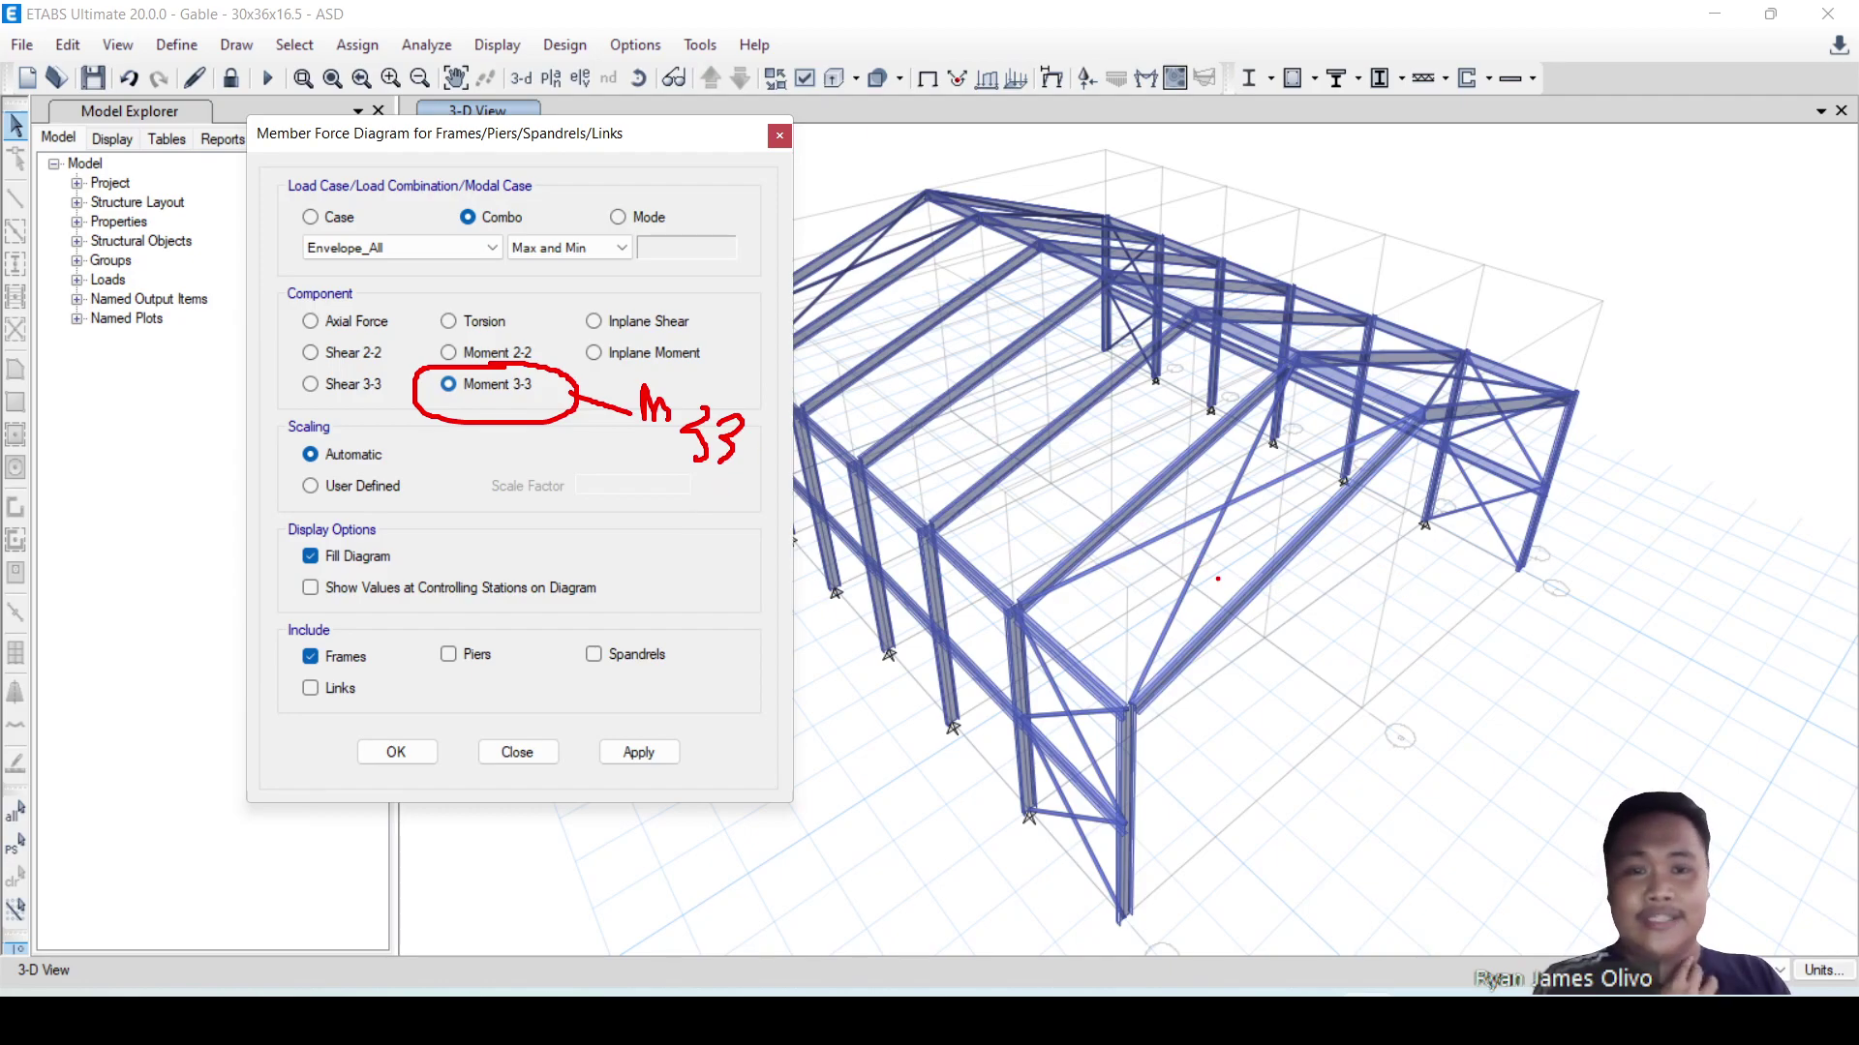
pyautogui.moveTo(1213, 513); pyautogui.dragTo(1131, 432)
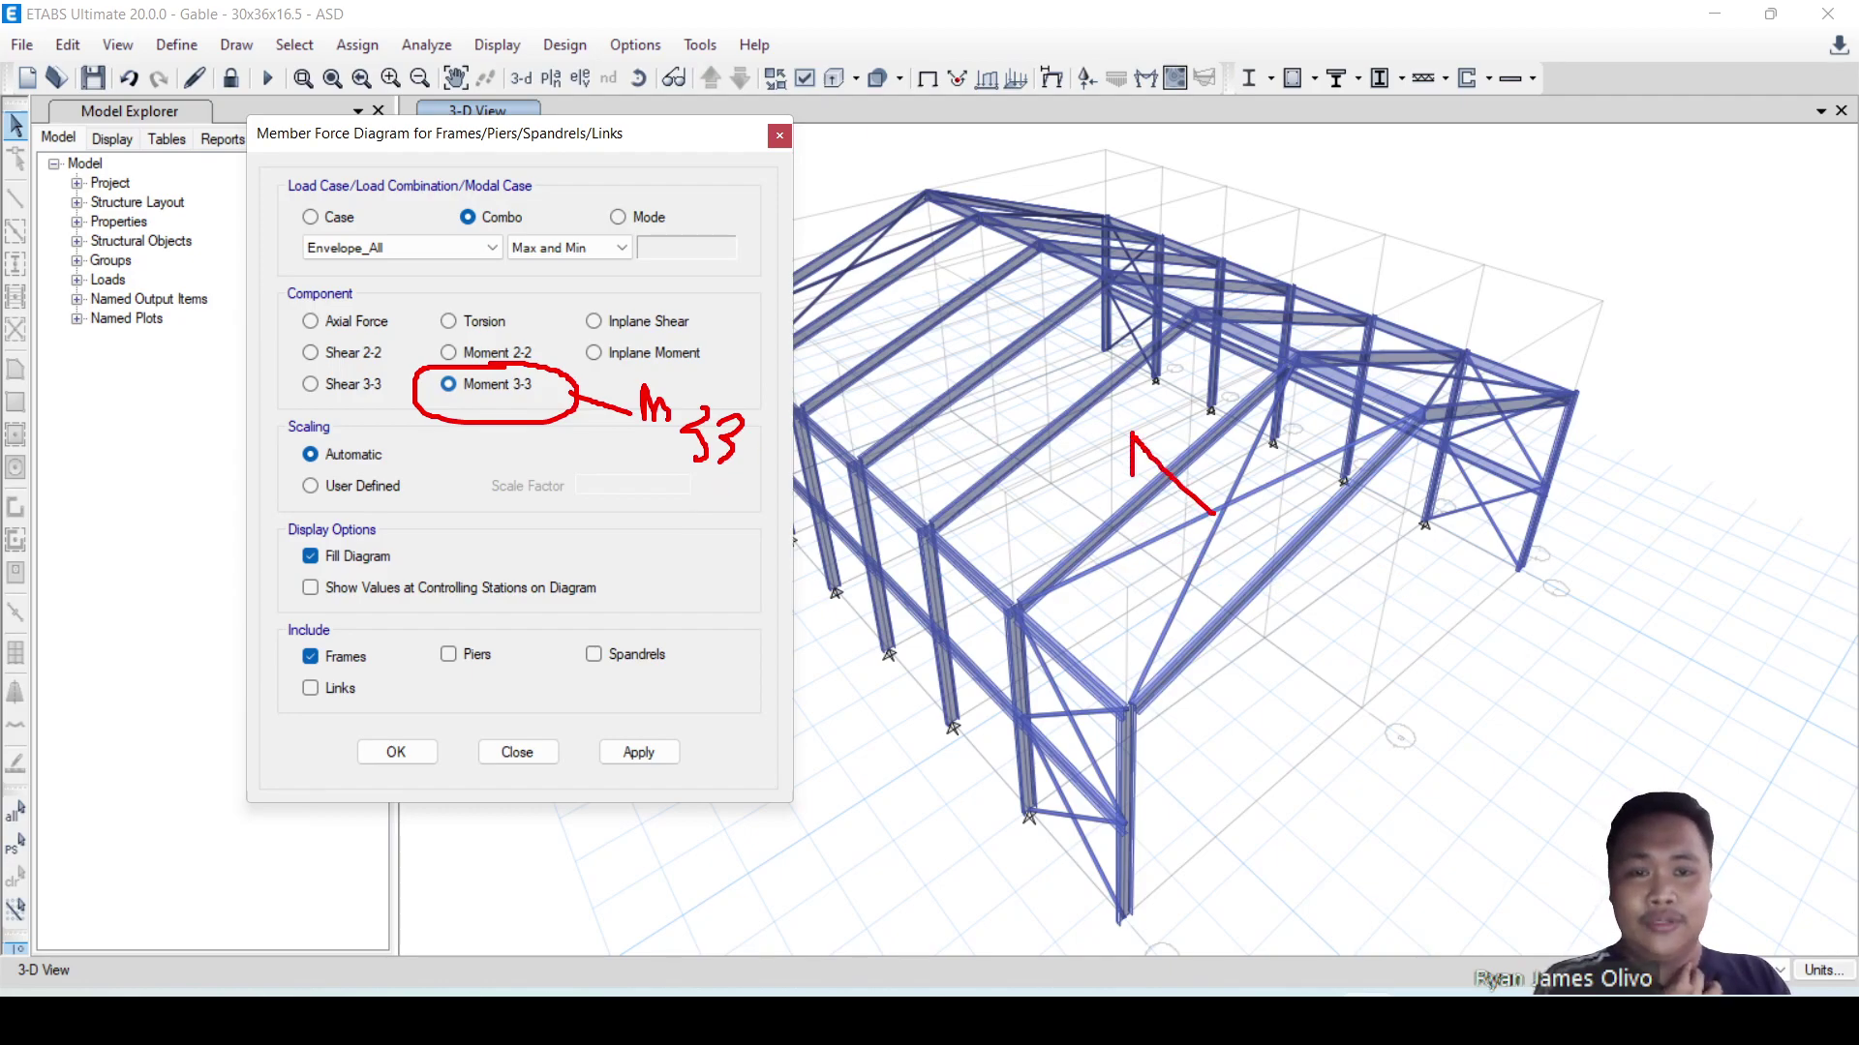
pyautogui.hotkey('ctrl', 'z')
pyautogui.moveTo(1221, 526); pyautogui.dragTo(1135, 419)
pyautogui.hotkey('ctrl', 'z')
pyautogui.hotkey('ctrl', 'z')
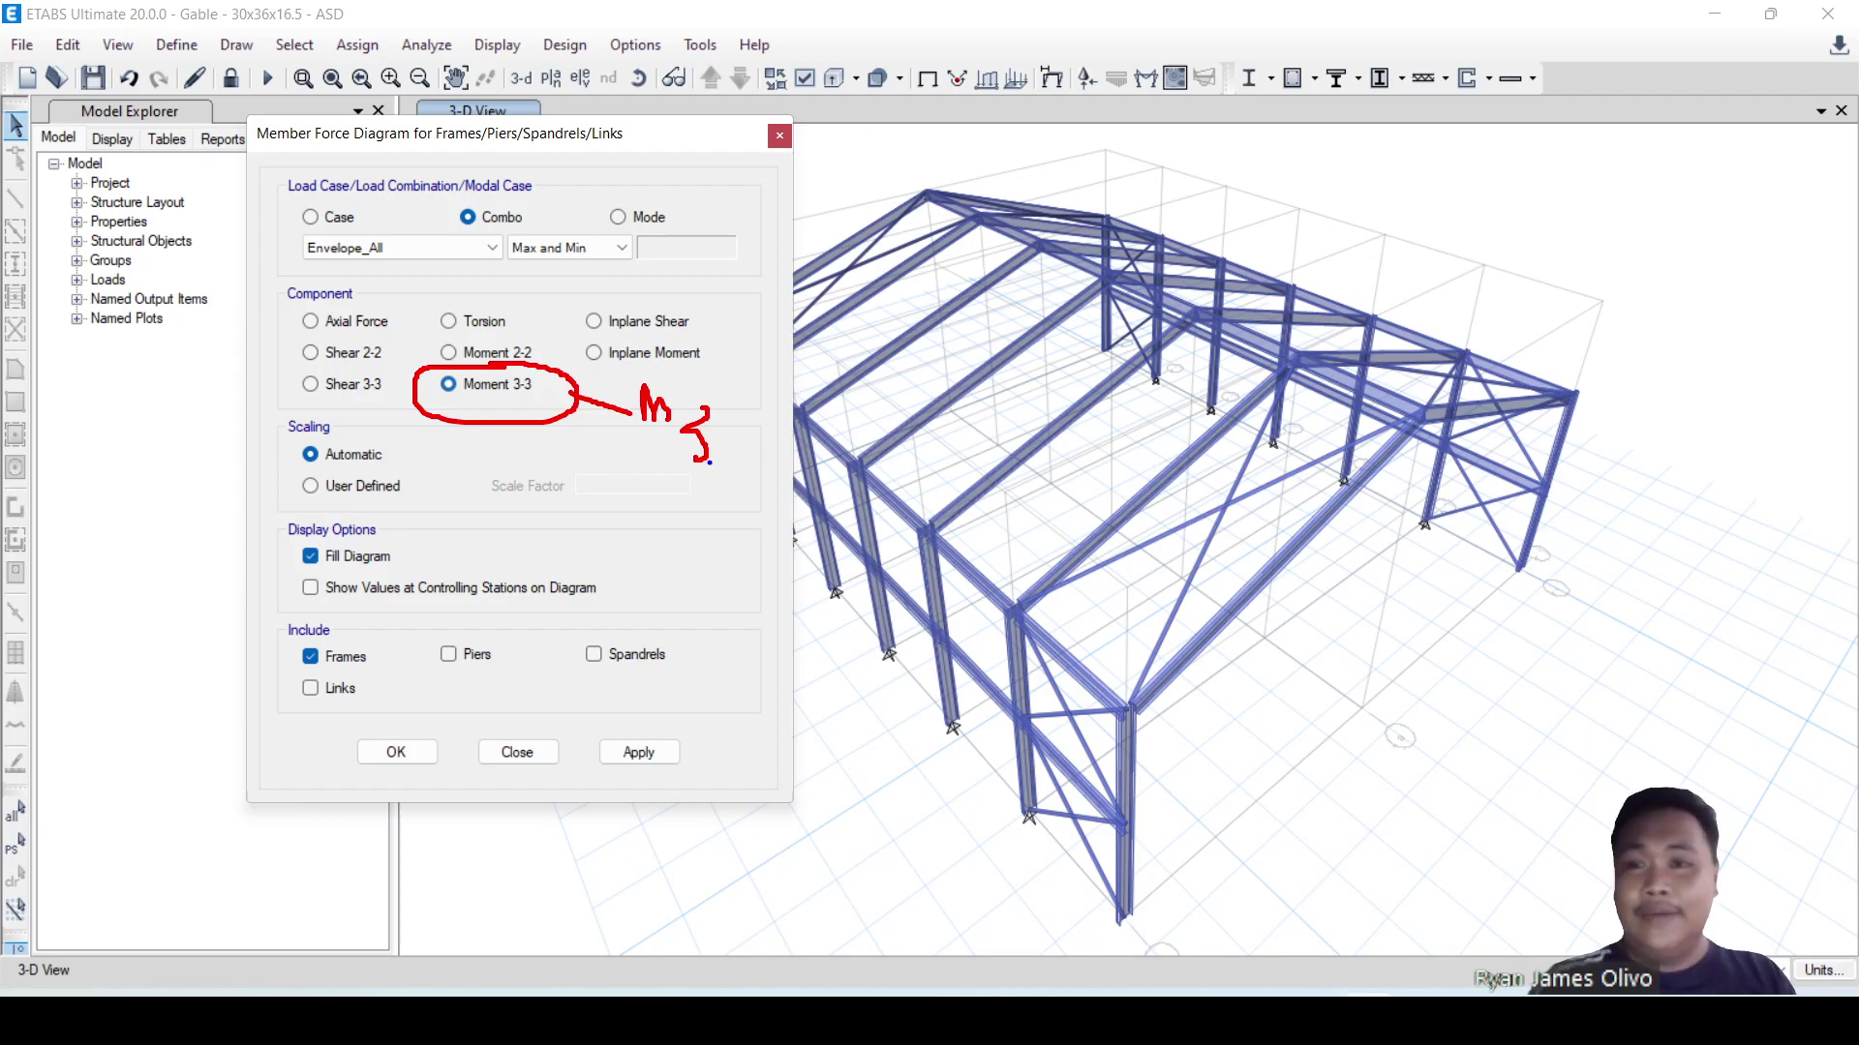
pyautogui.press('Escape')
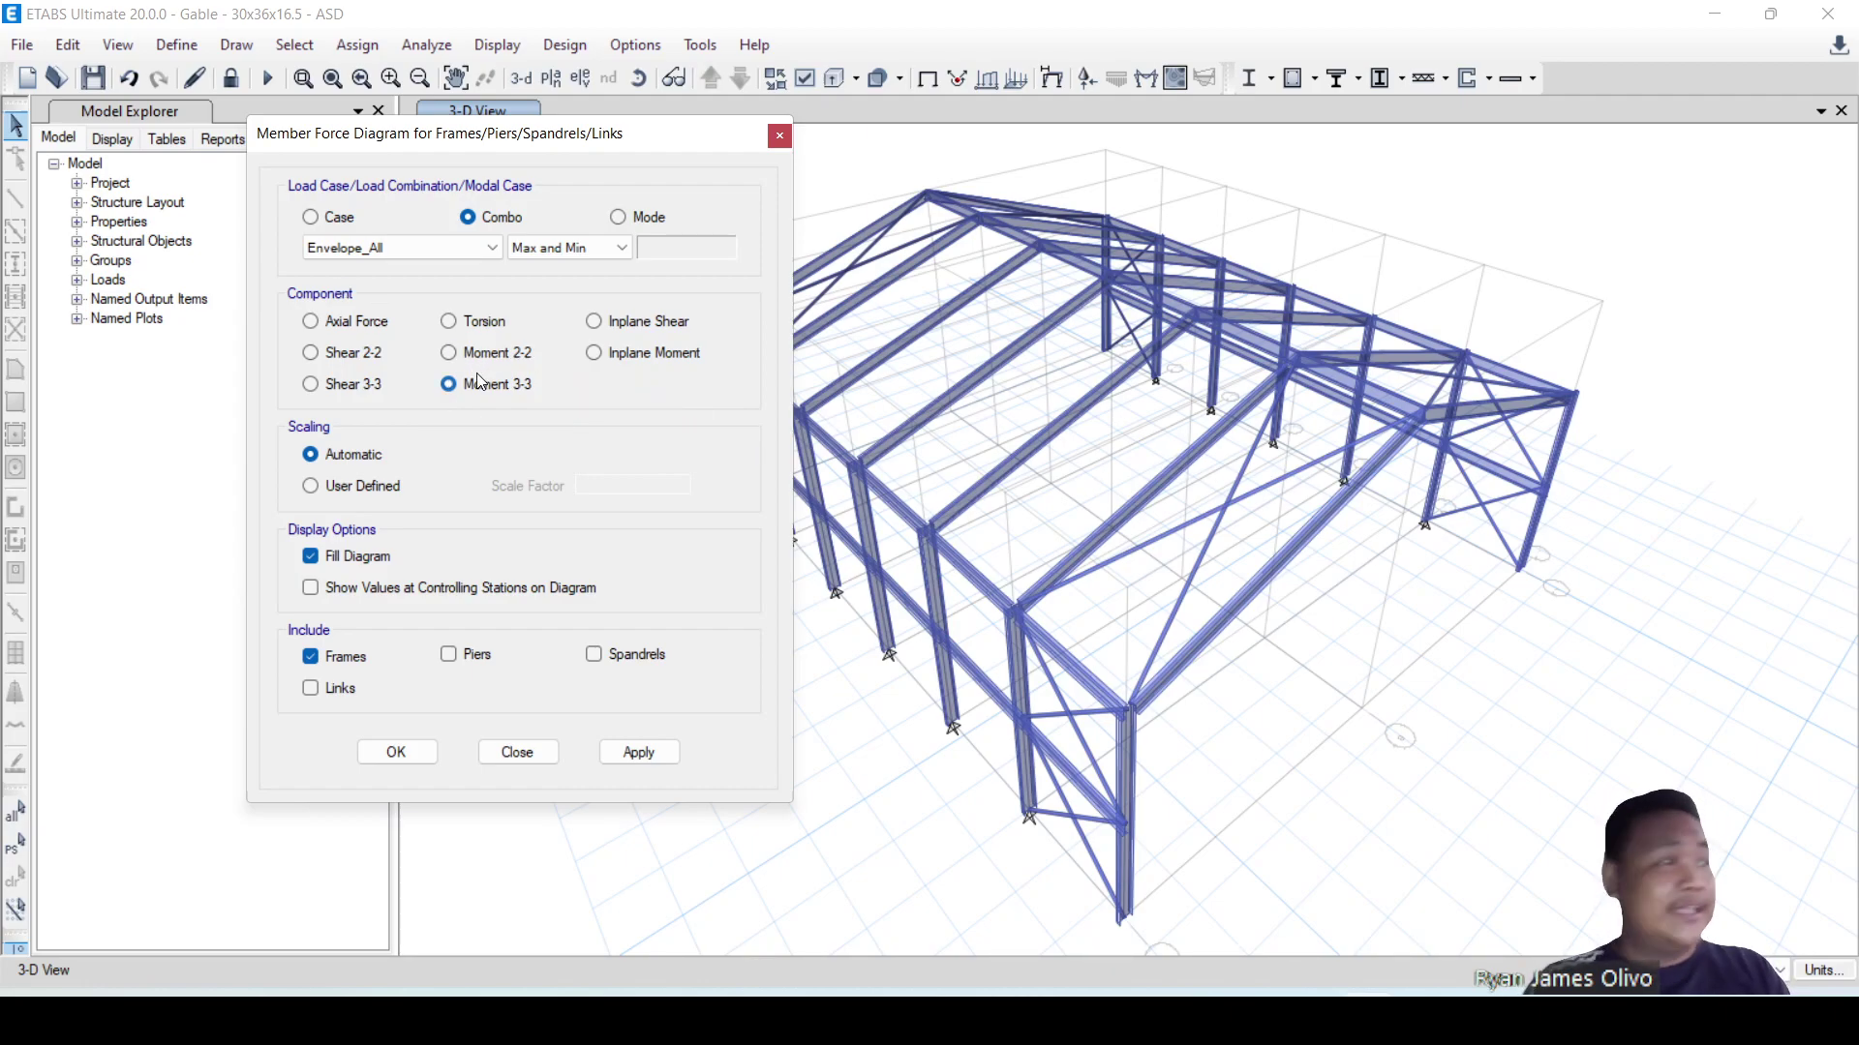
# - Display the Moment 3-3 diagram on the frames for the Envelope_All combination
pyautogui.click(369, 353)
pyautogui.click(479, 385)
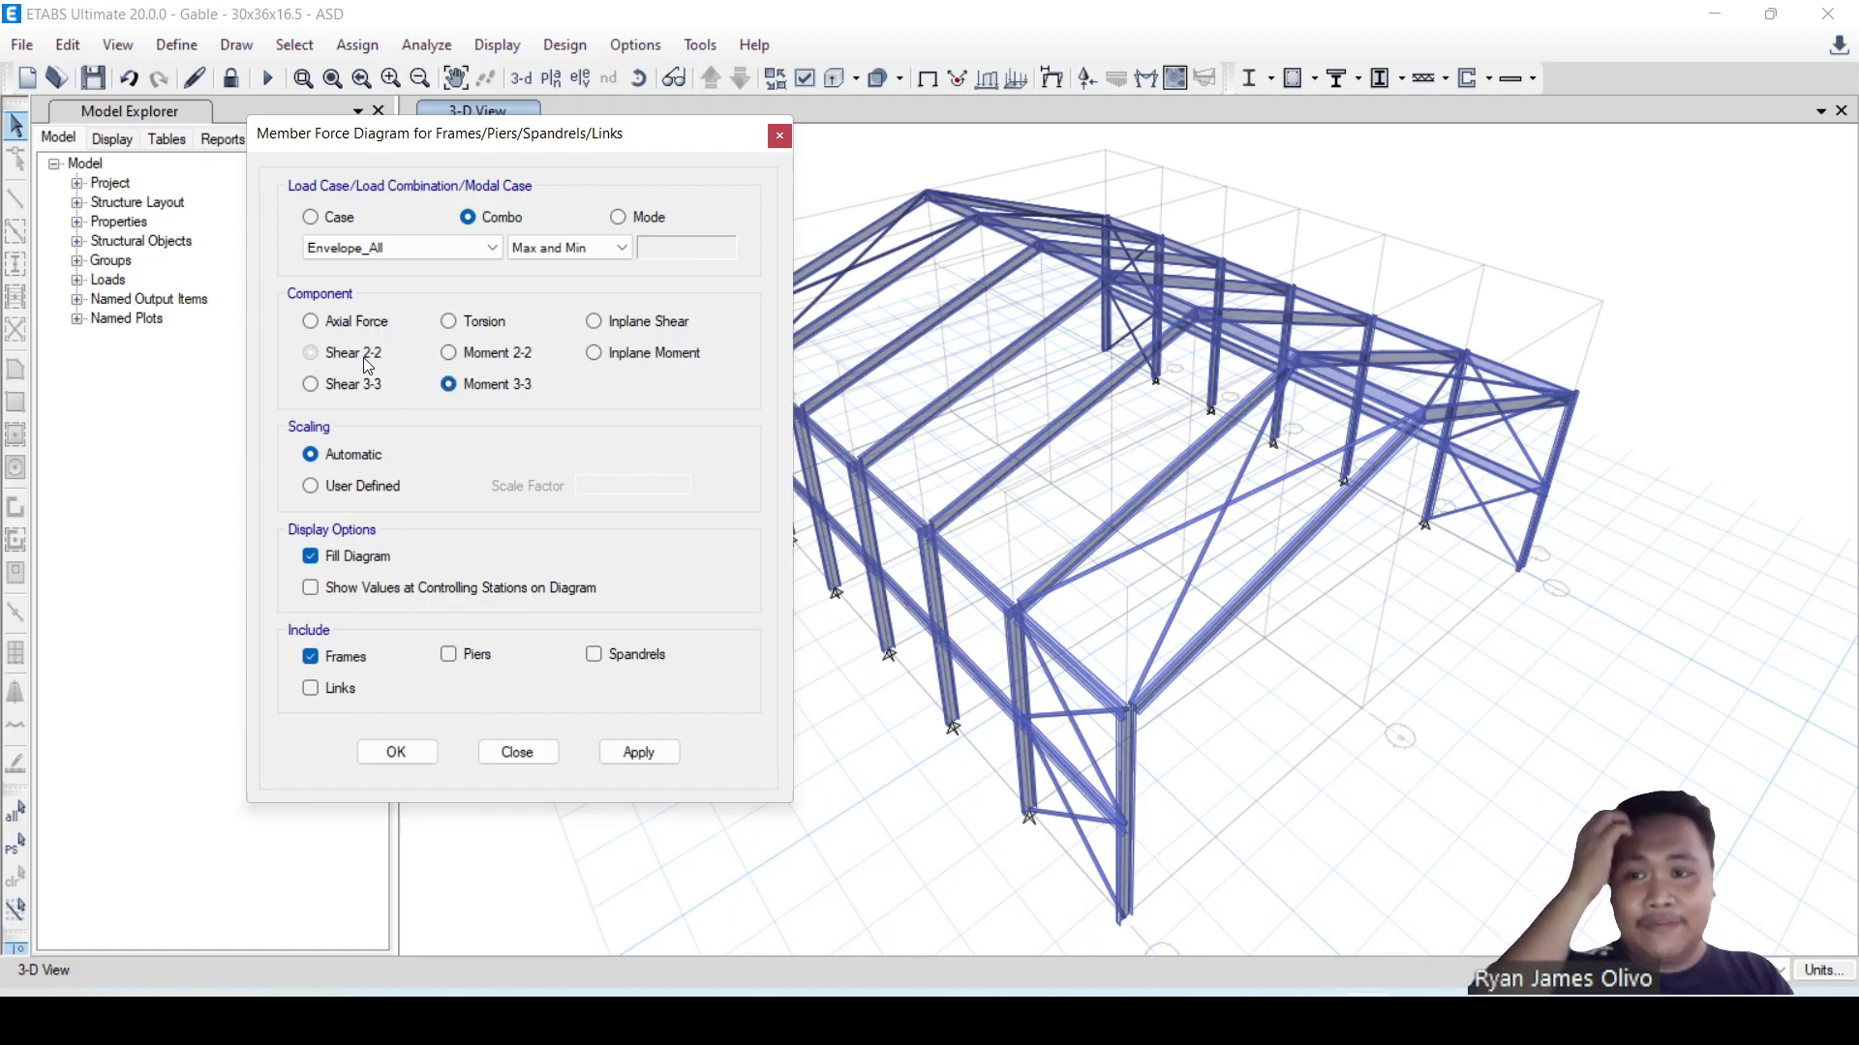
pyautogui.click(363, 357)
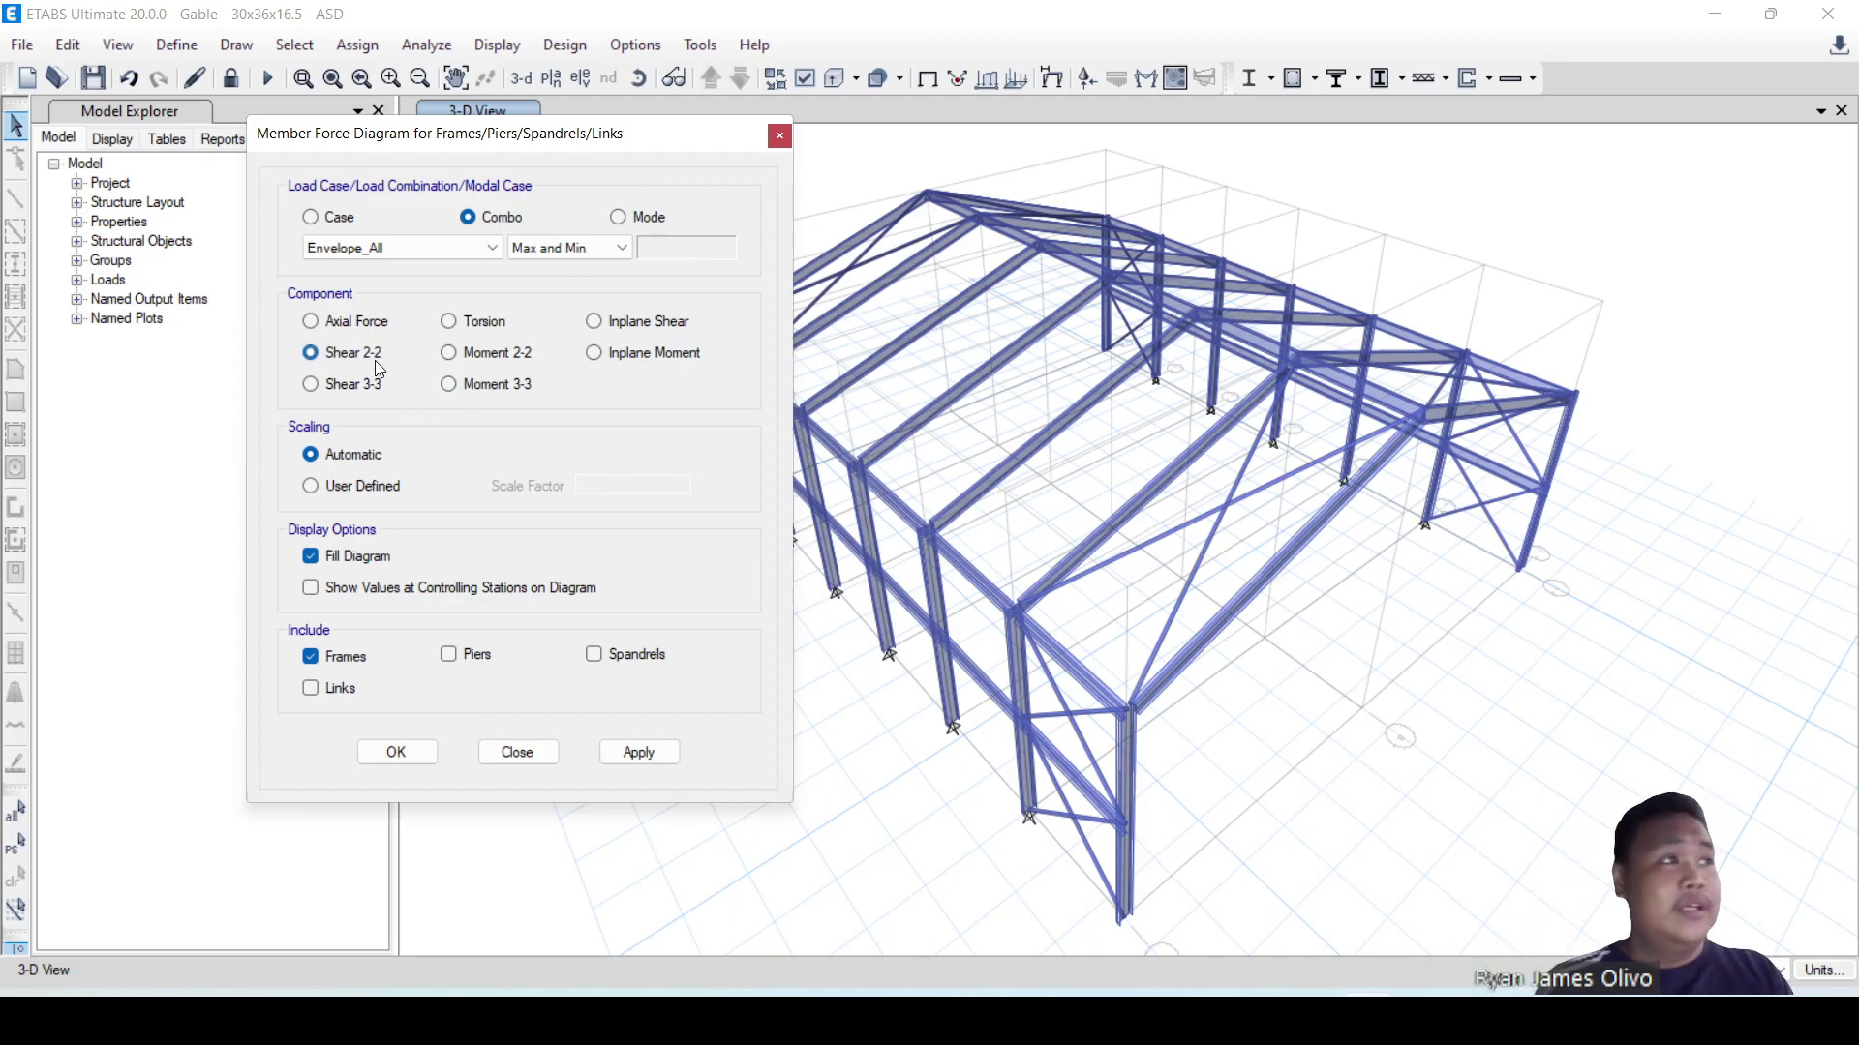
pyautogui.click(371, 326)
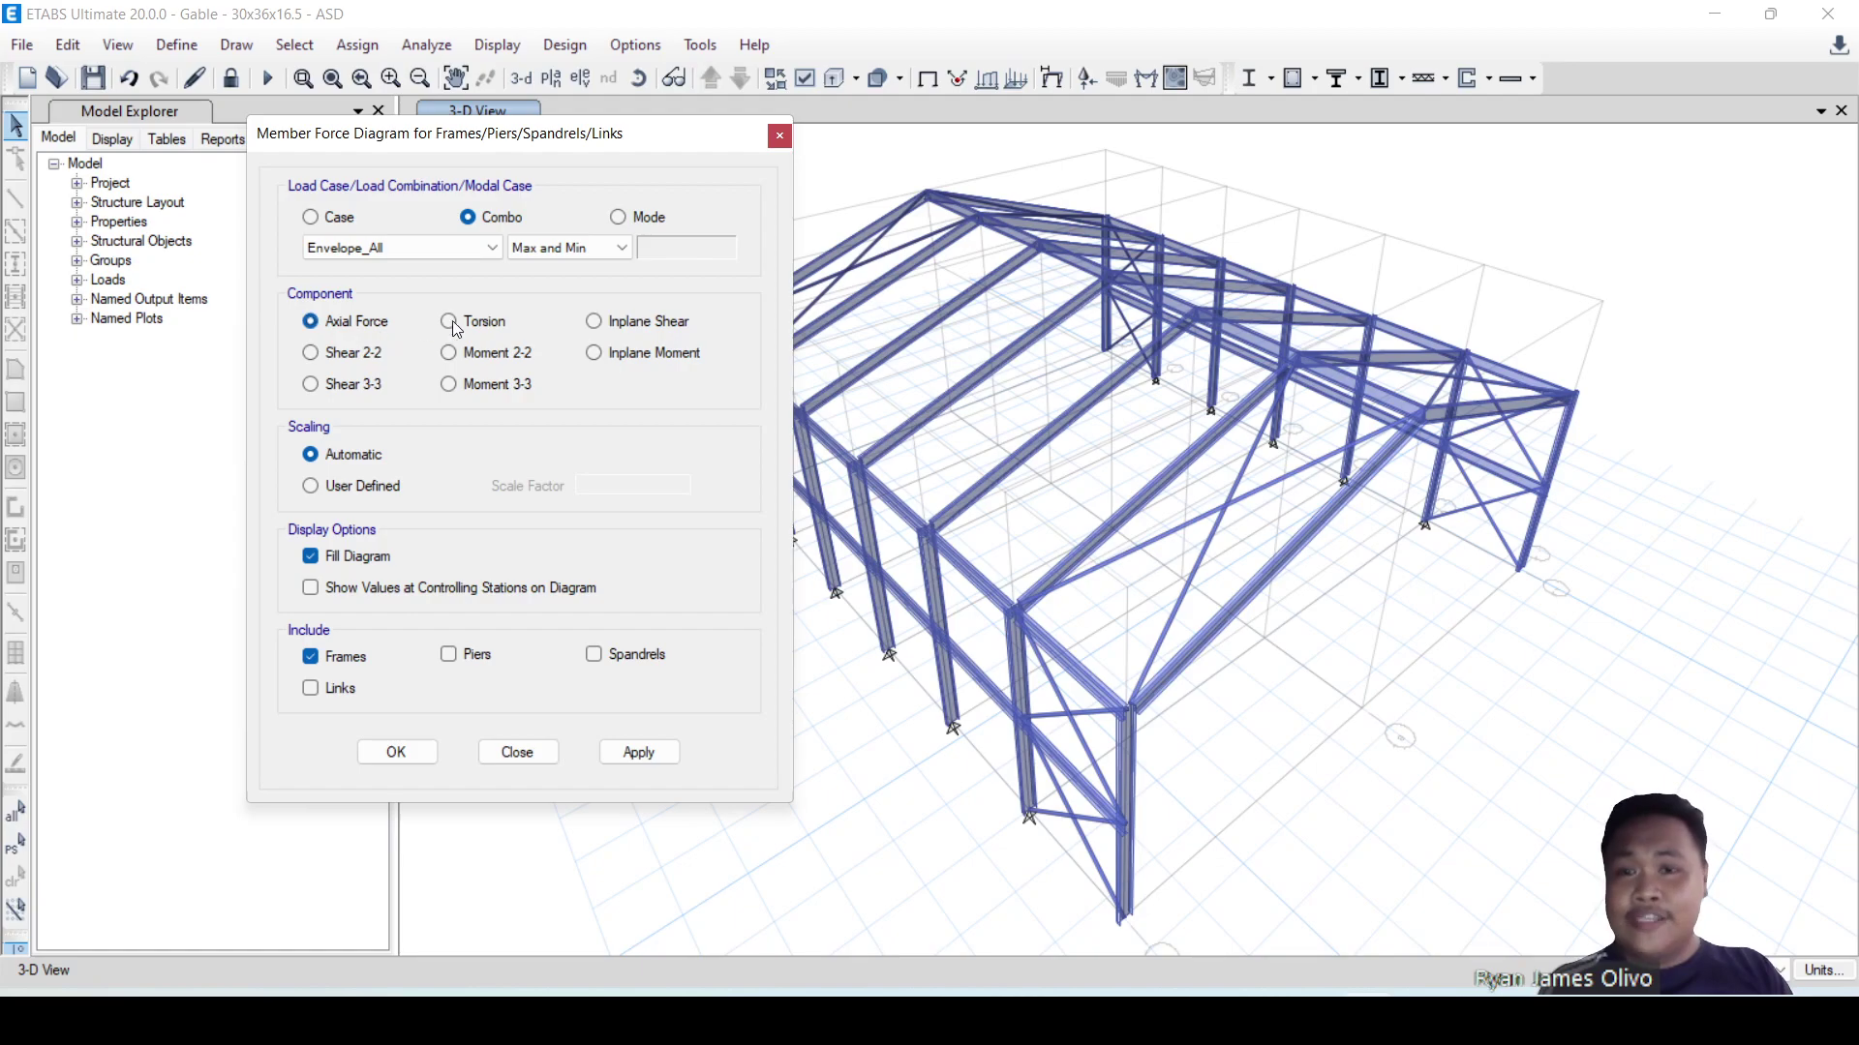
pyautogui.click(483, 325)
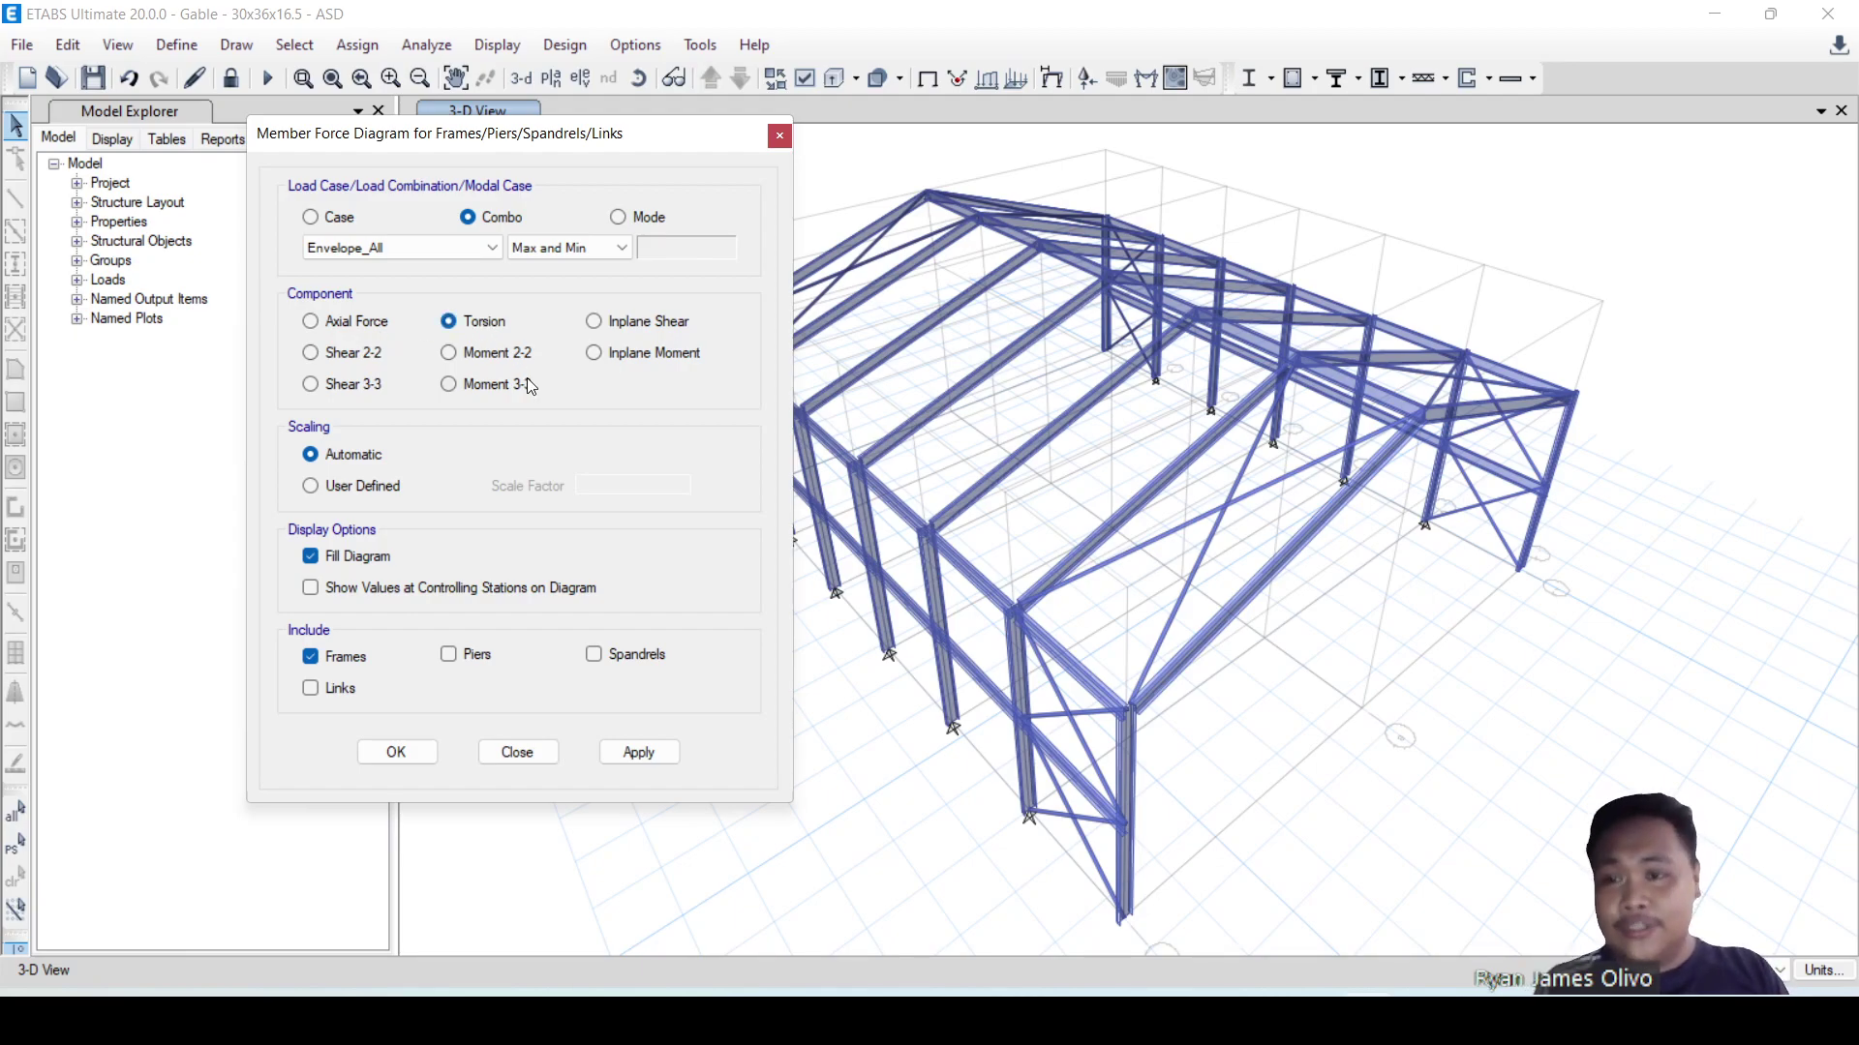
pyautogui.click(494, 382)
pyautogui.click(631, 753)
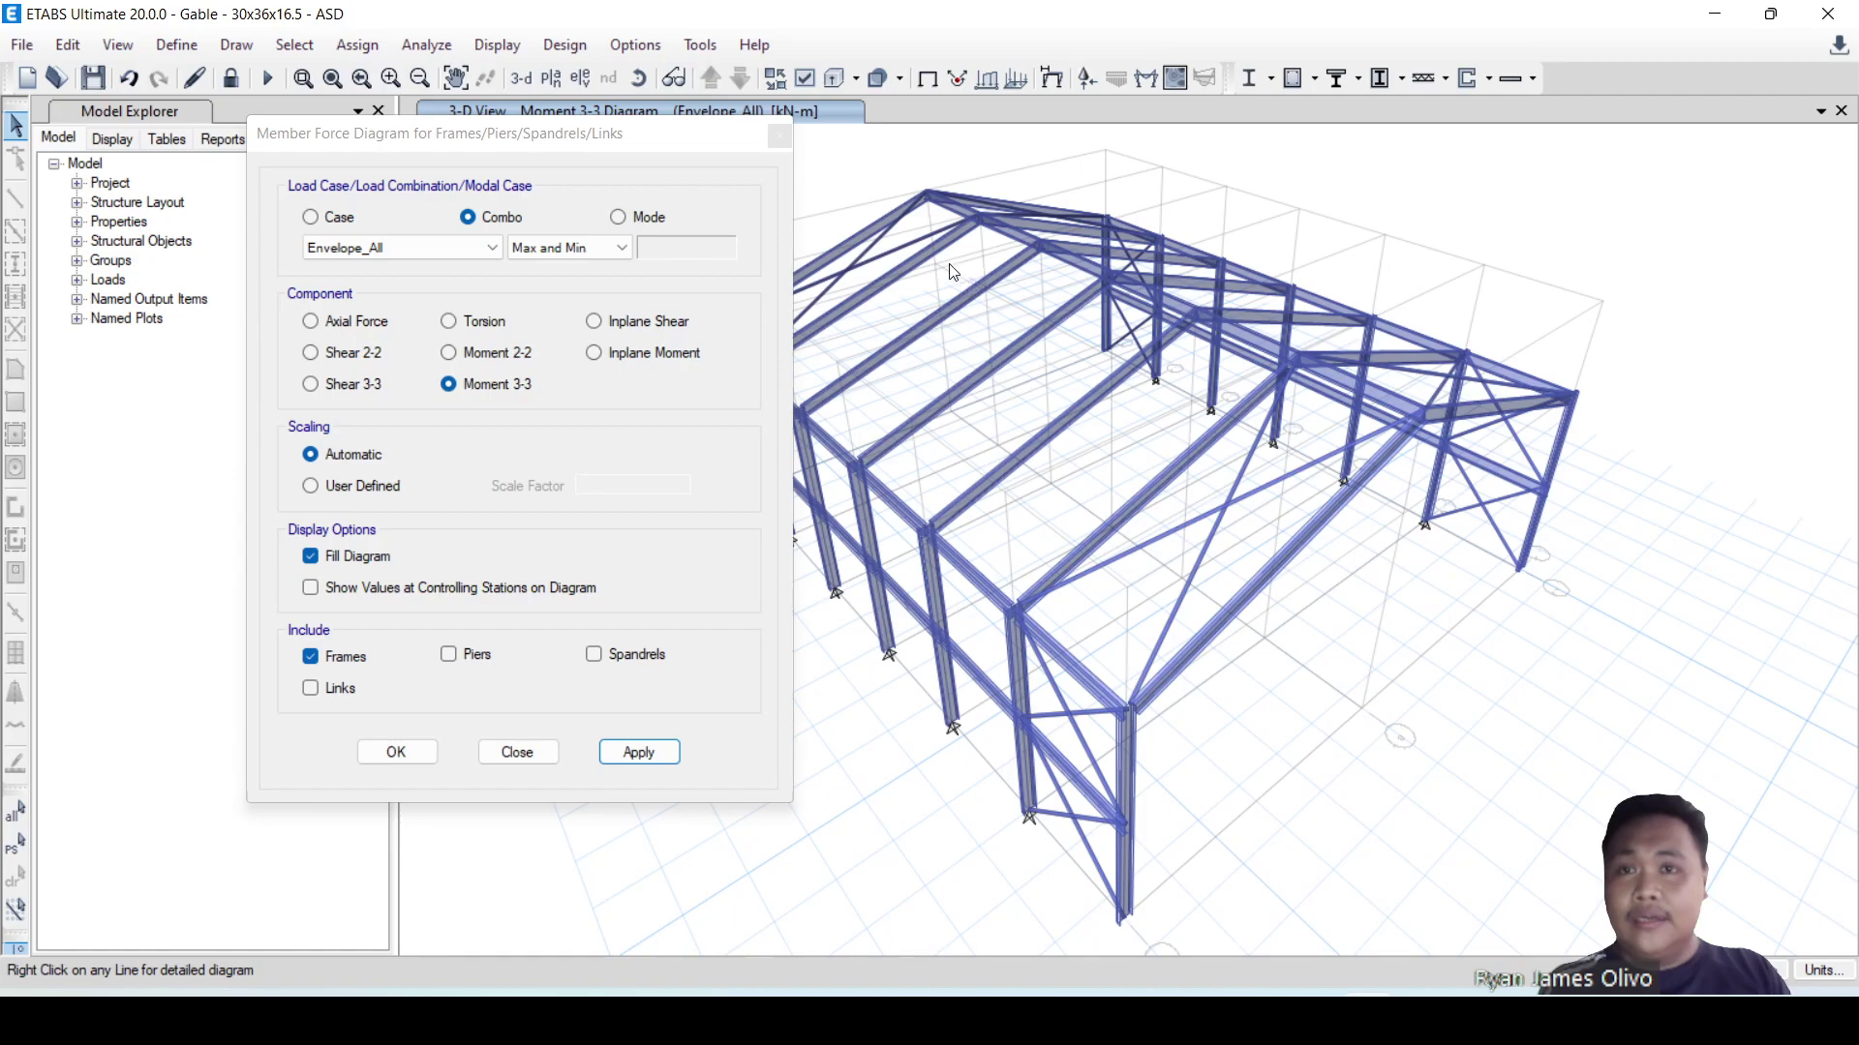
# - Inspect the detailed Major (V2 and M3) shear and moment diagrams of the front rafter, Beam B43, and close them
pyautogui.moveTo(682, 152); pyautogui.dragTo(557, 117)
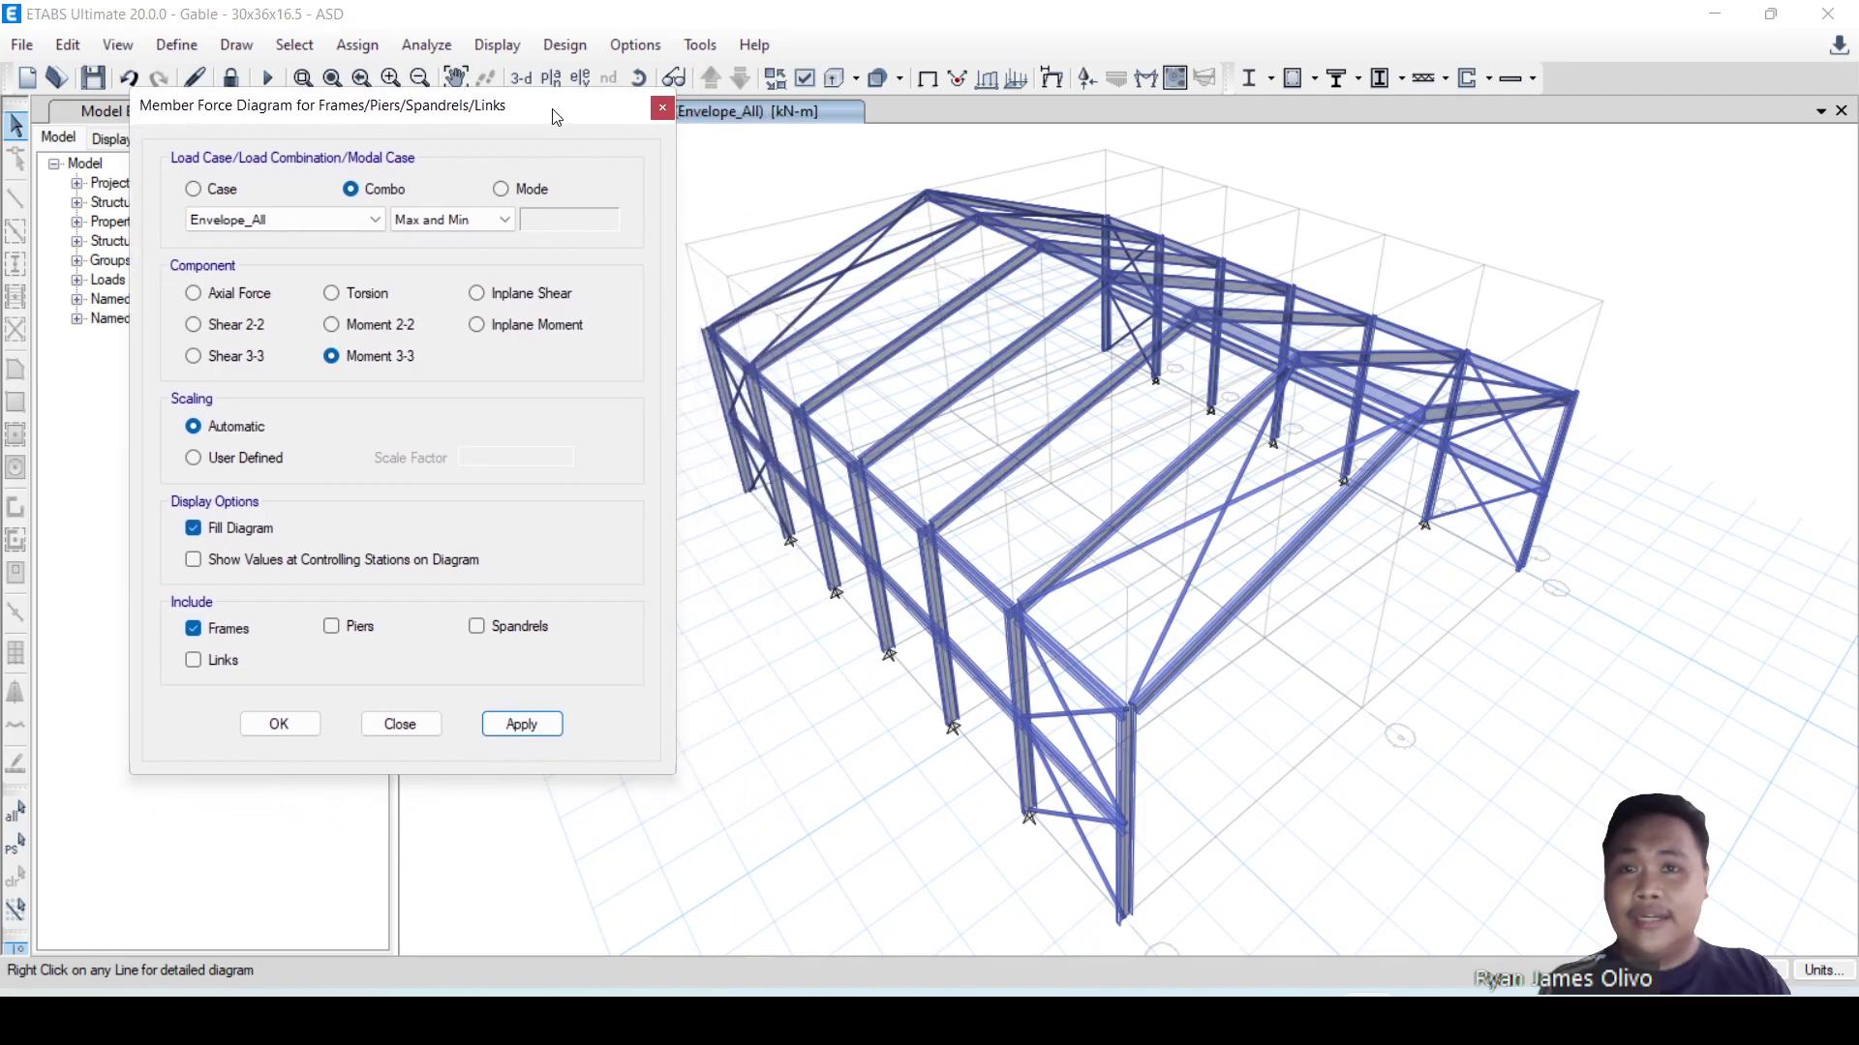
pyautogui.rightClick(1281, 538)
pyautogui.rightClick(1270, 572)
pyautogui.click(1264, 585)
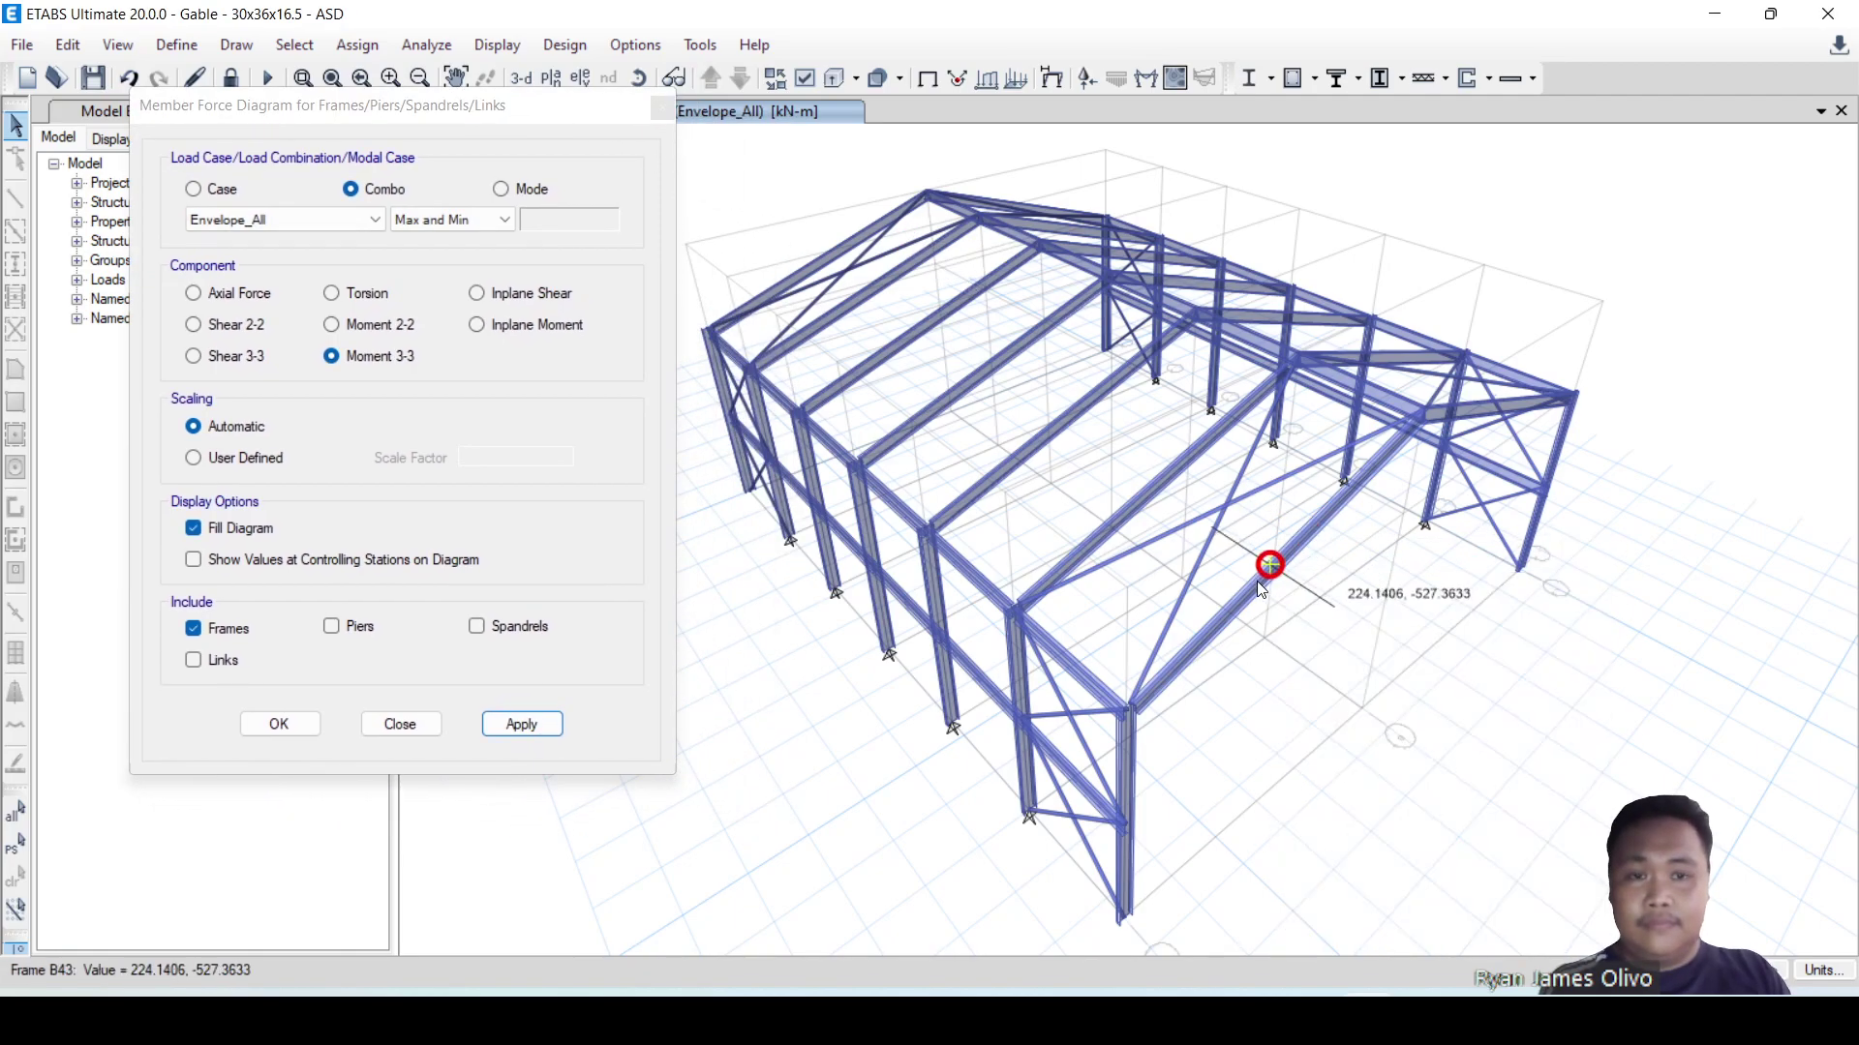
pyautogui.rightClick(1258, 581)
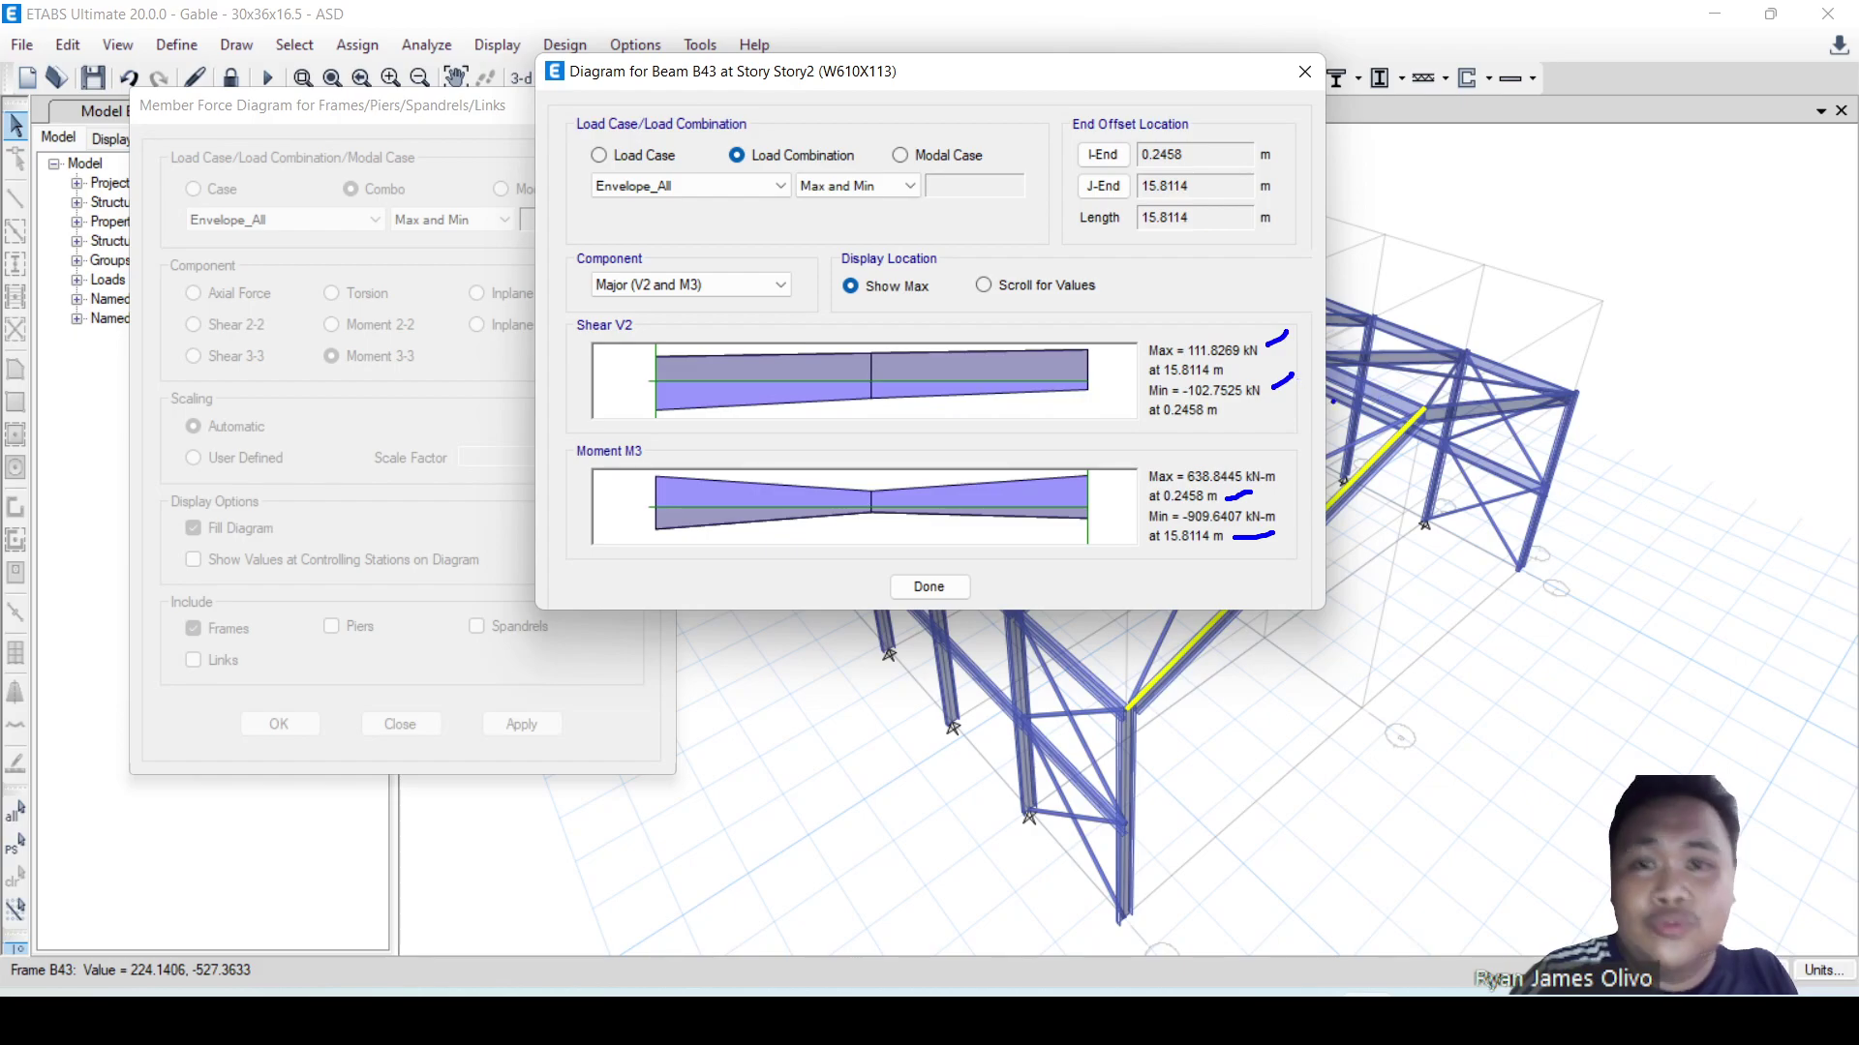
pyautogui.press('Escape')
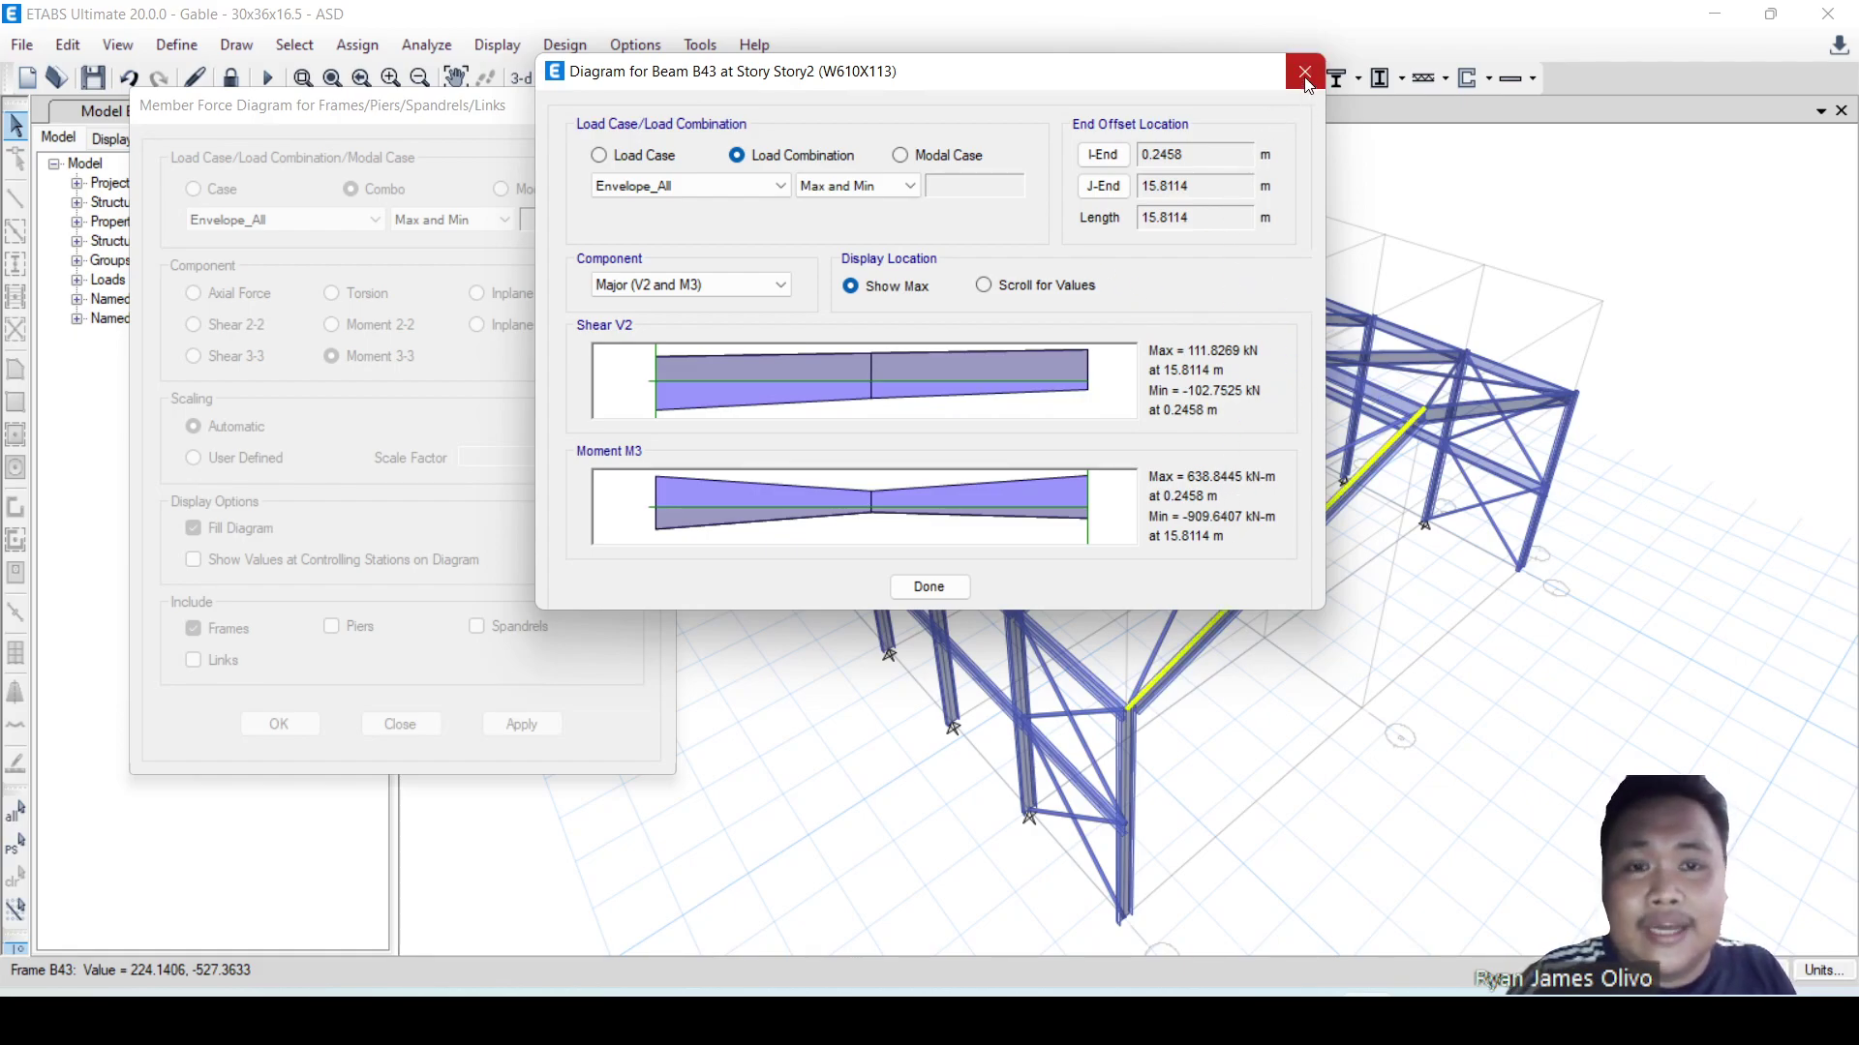
pyautogui.moveTo(1161, 72); pyautogui.dragTo(770, 83)
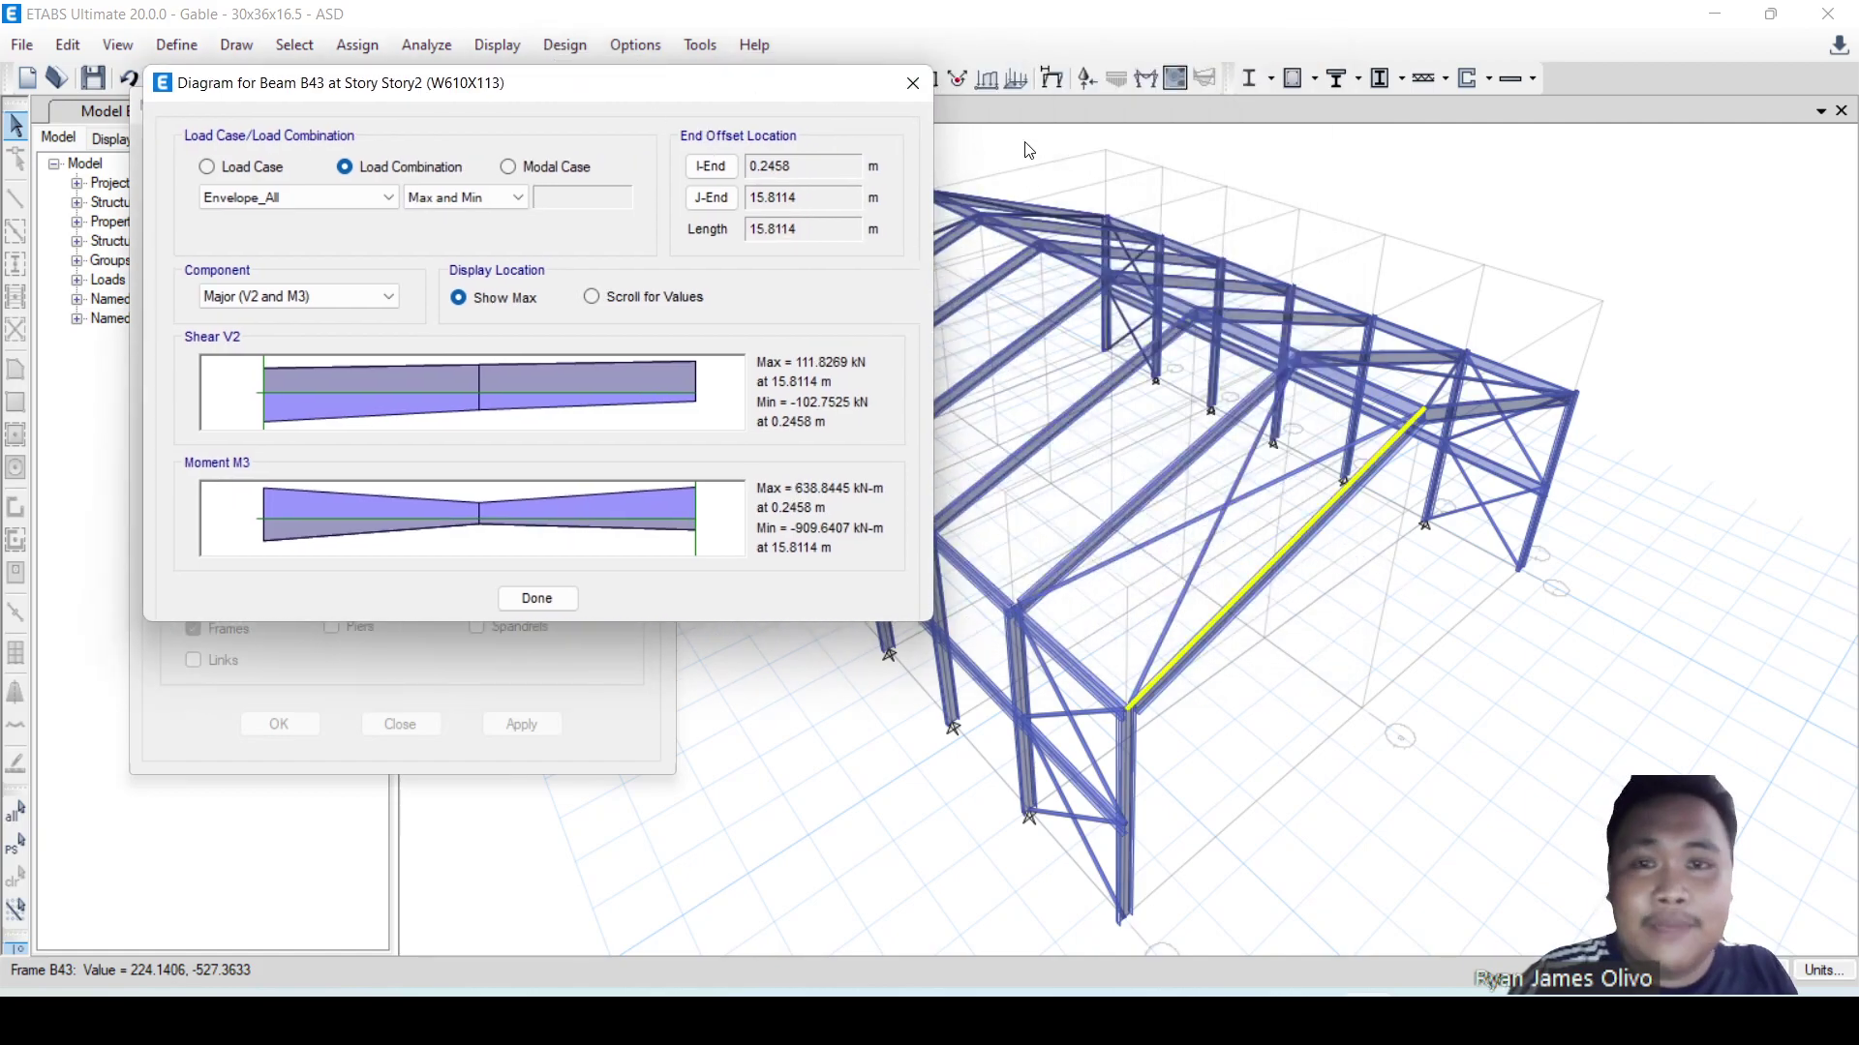
pyautogui.click(913, 83)
# - Turn off the extruded member display and inspect the shear and moment diagrams of the front corner column C18
pyautogui.moveTo(368, 104); pyautogui.dragTo(319, 195)
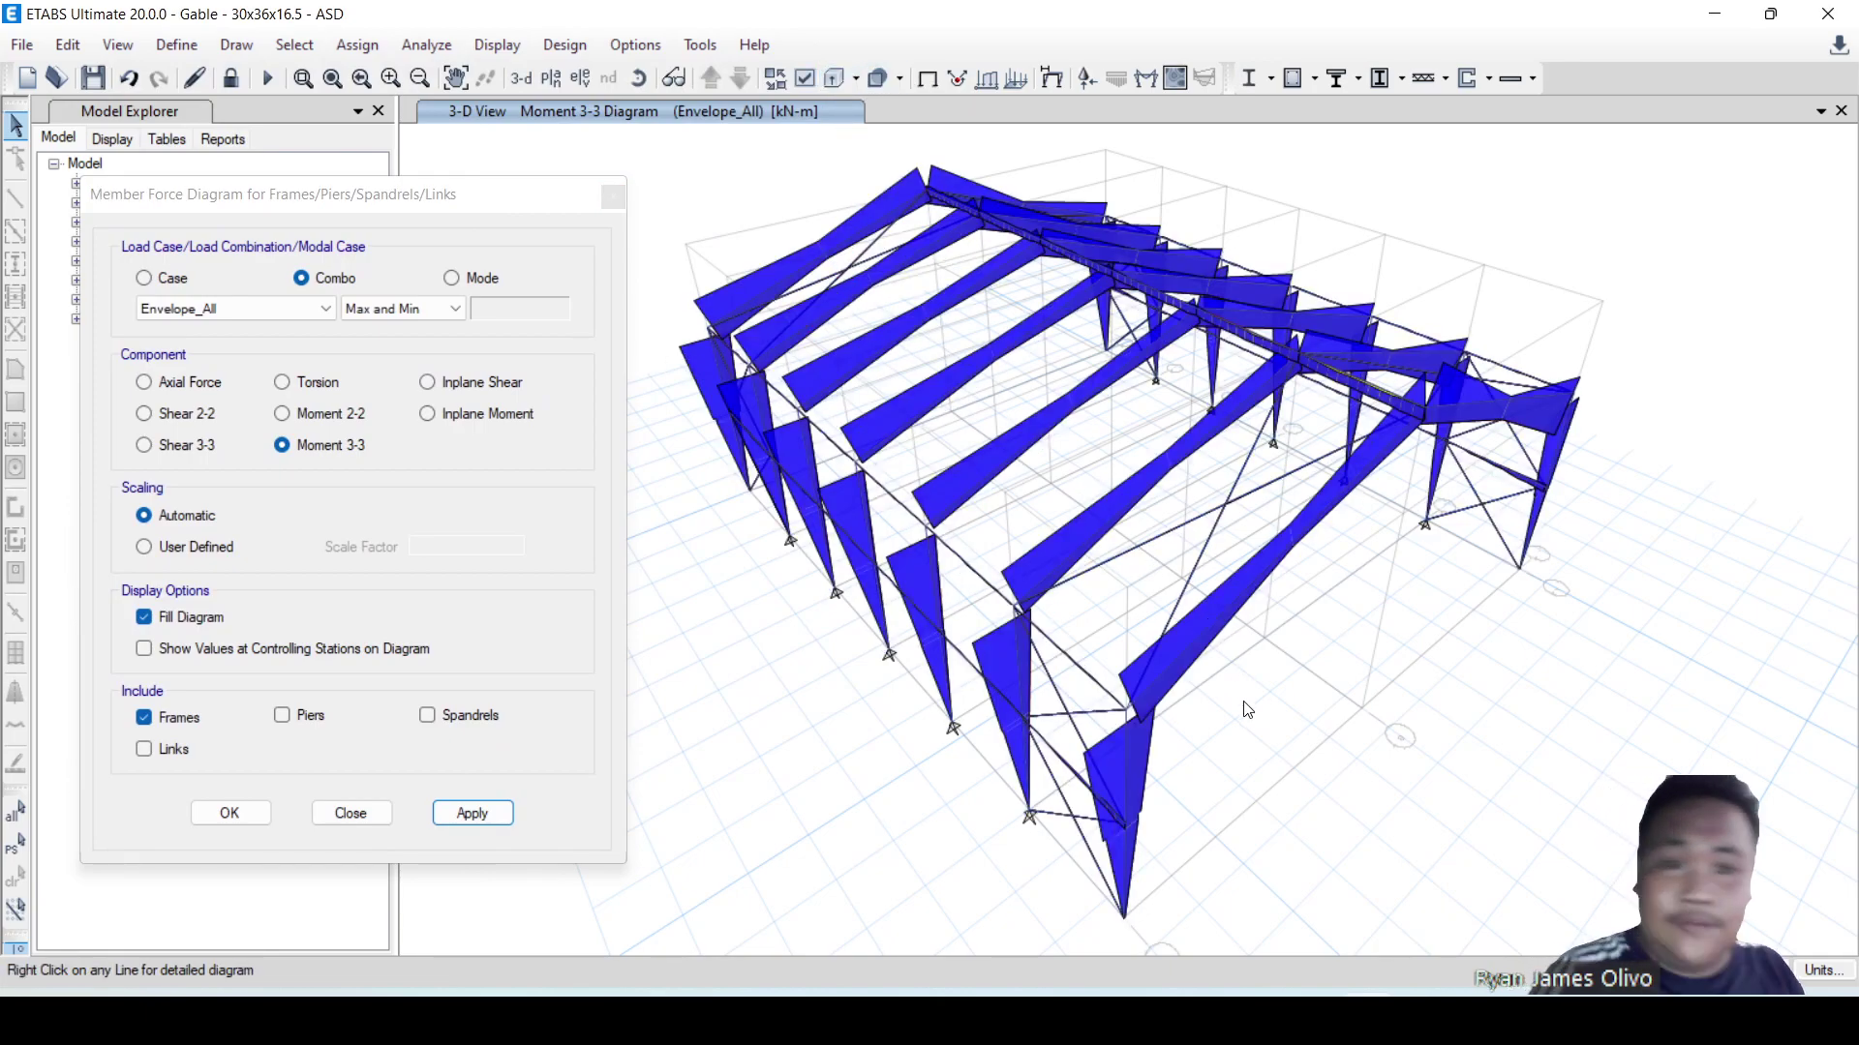
pyautogui.rightClick(1123, 774)
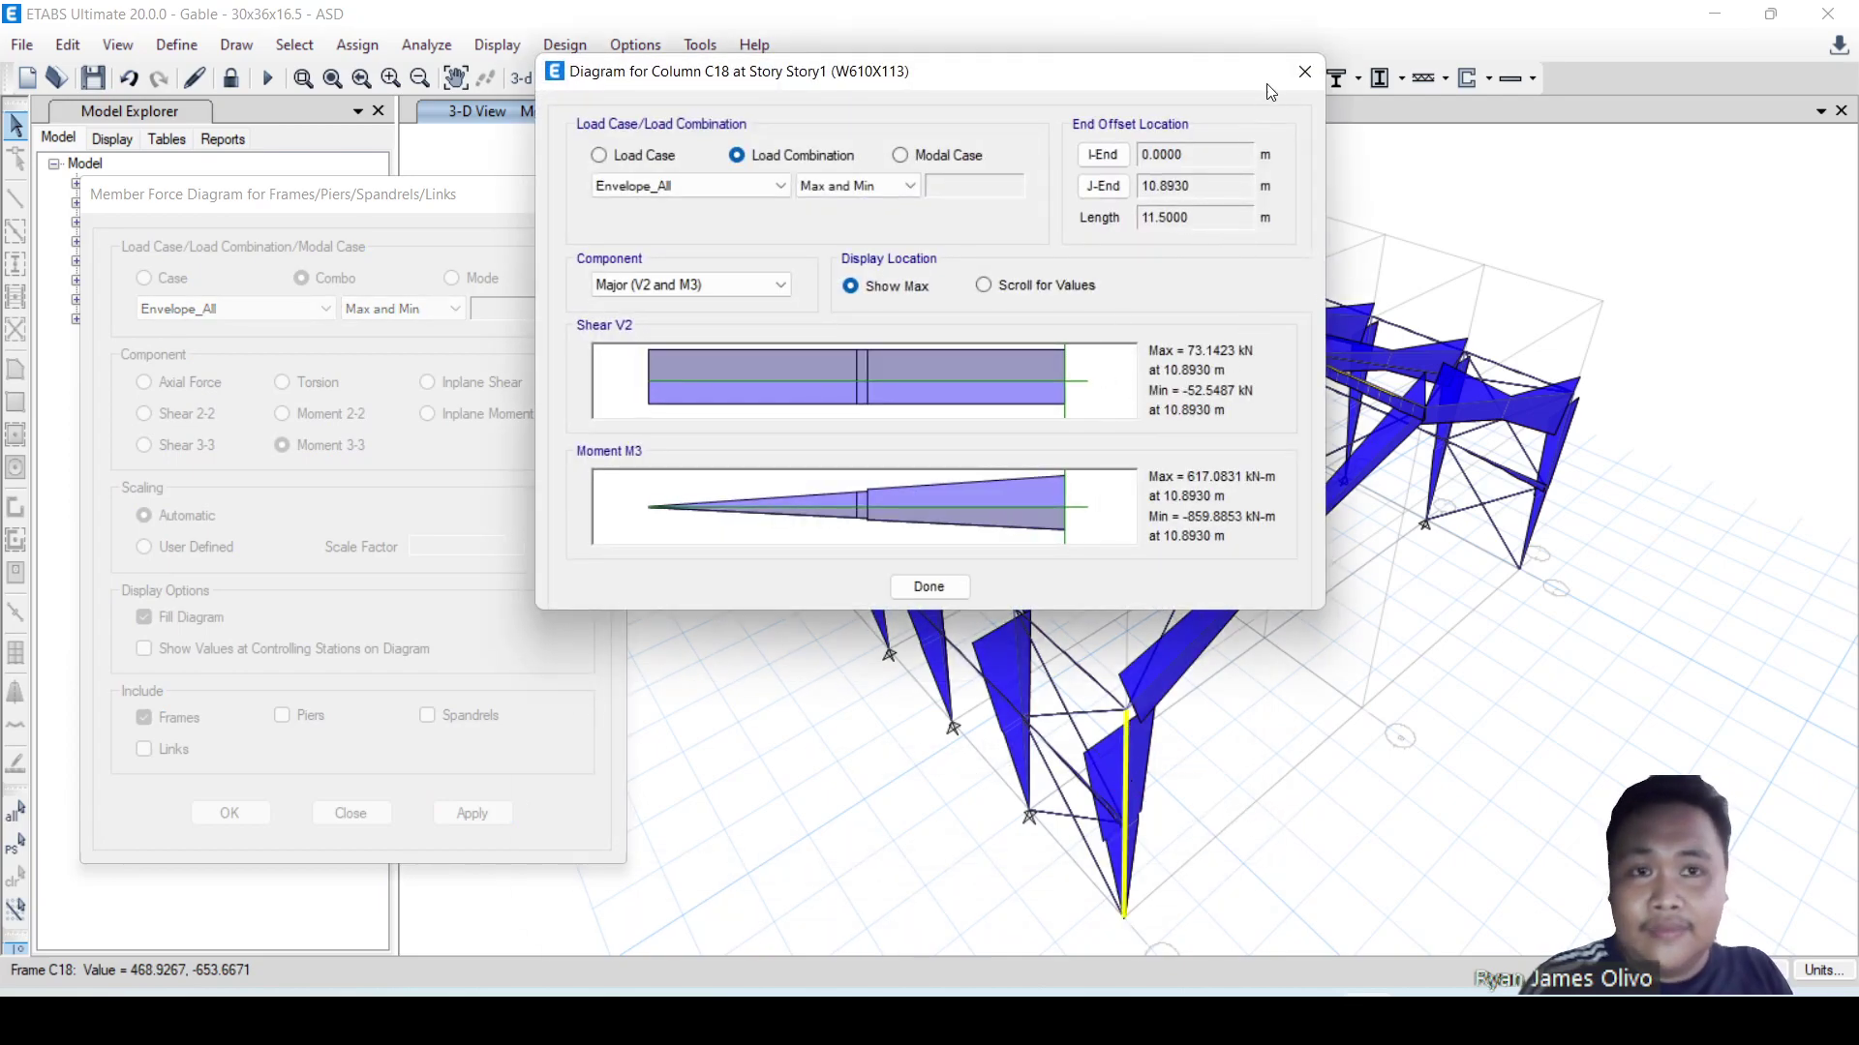
pyautogui.click(1303, 73)
# - Switch the Moment 3-3 diagram view to the elevation along grid line 1
pyautogui.click(580, 77)
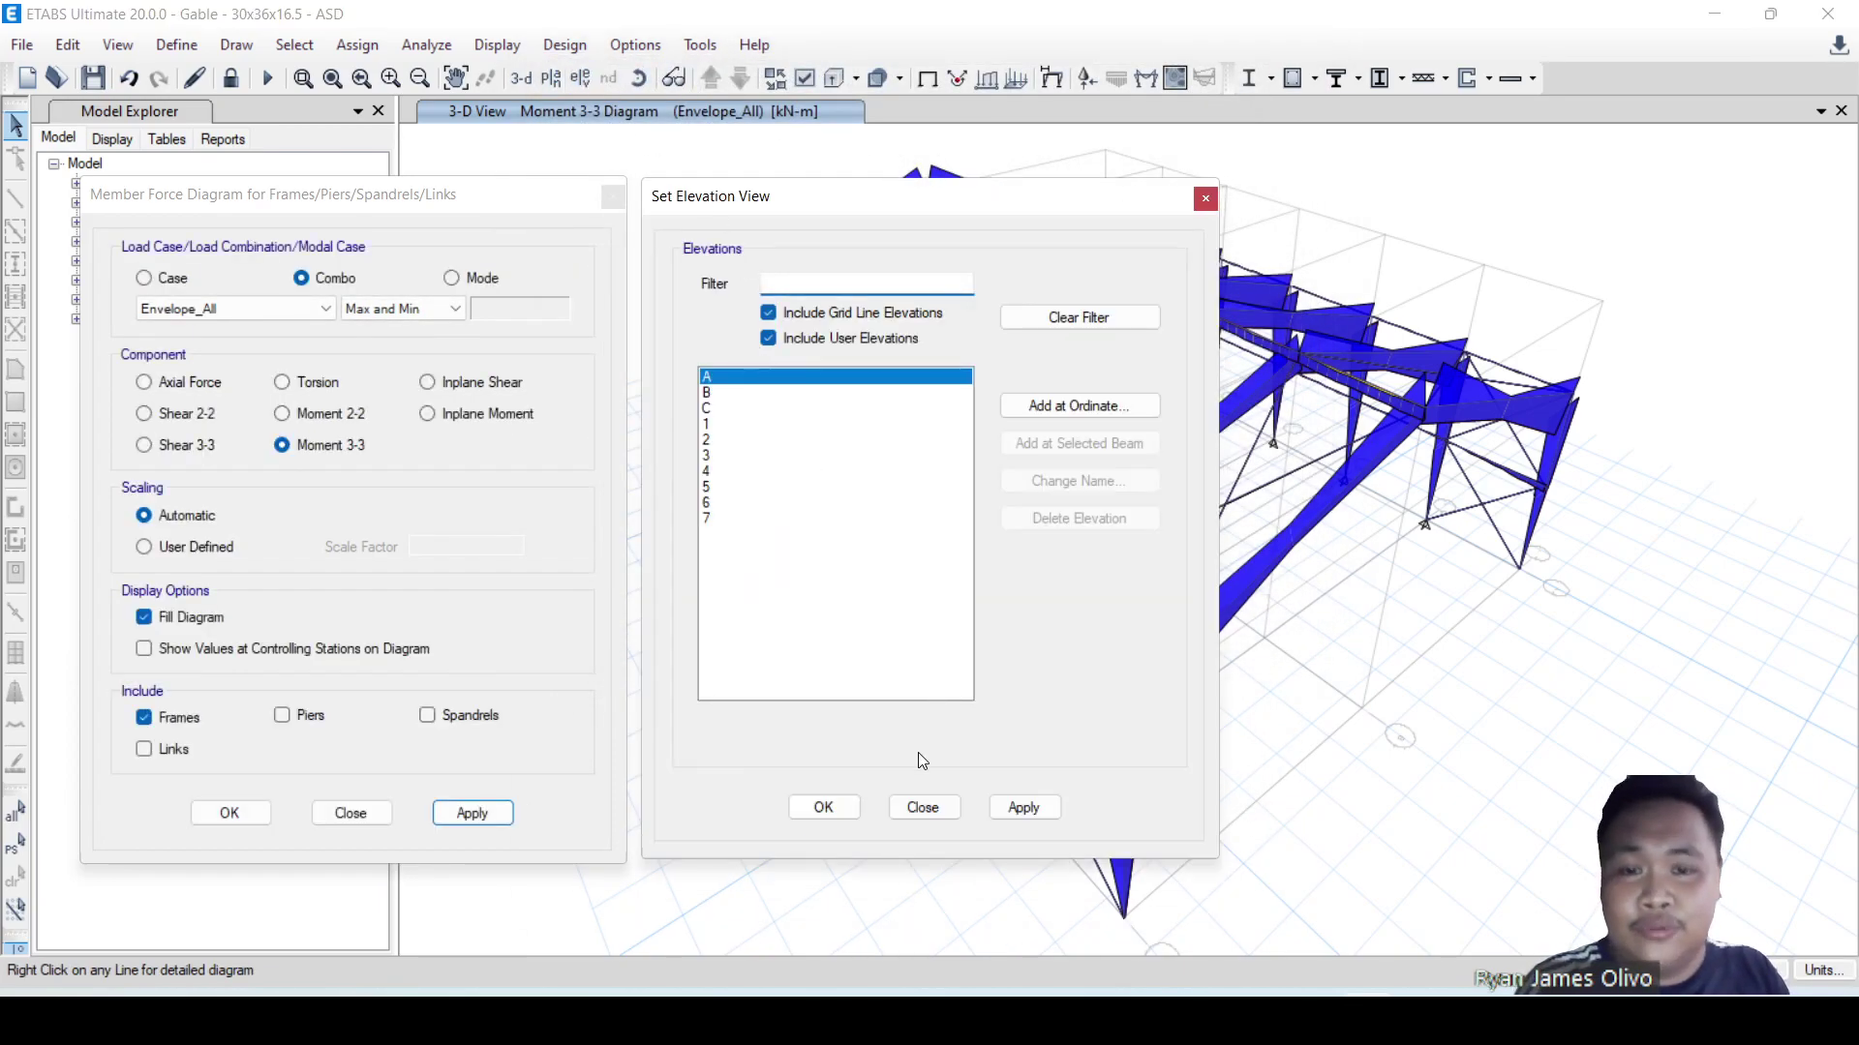
pyautogui.click(712, 425)
pyautogui.click(1024, 807)
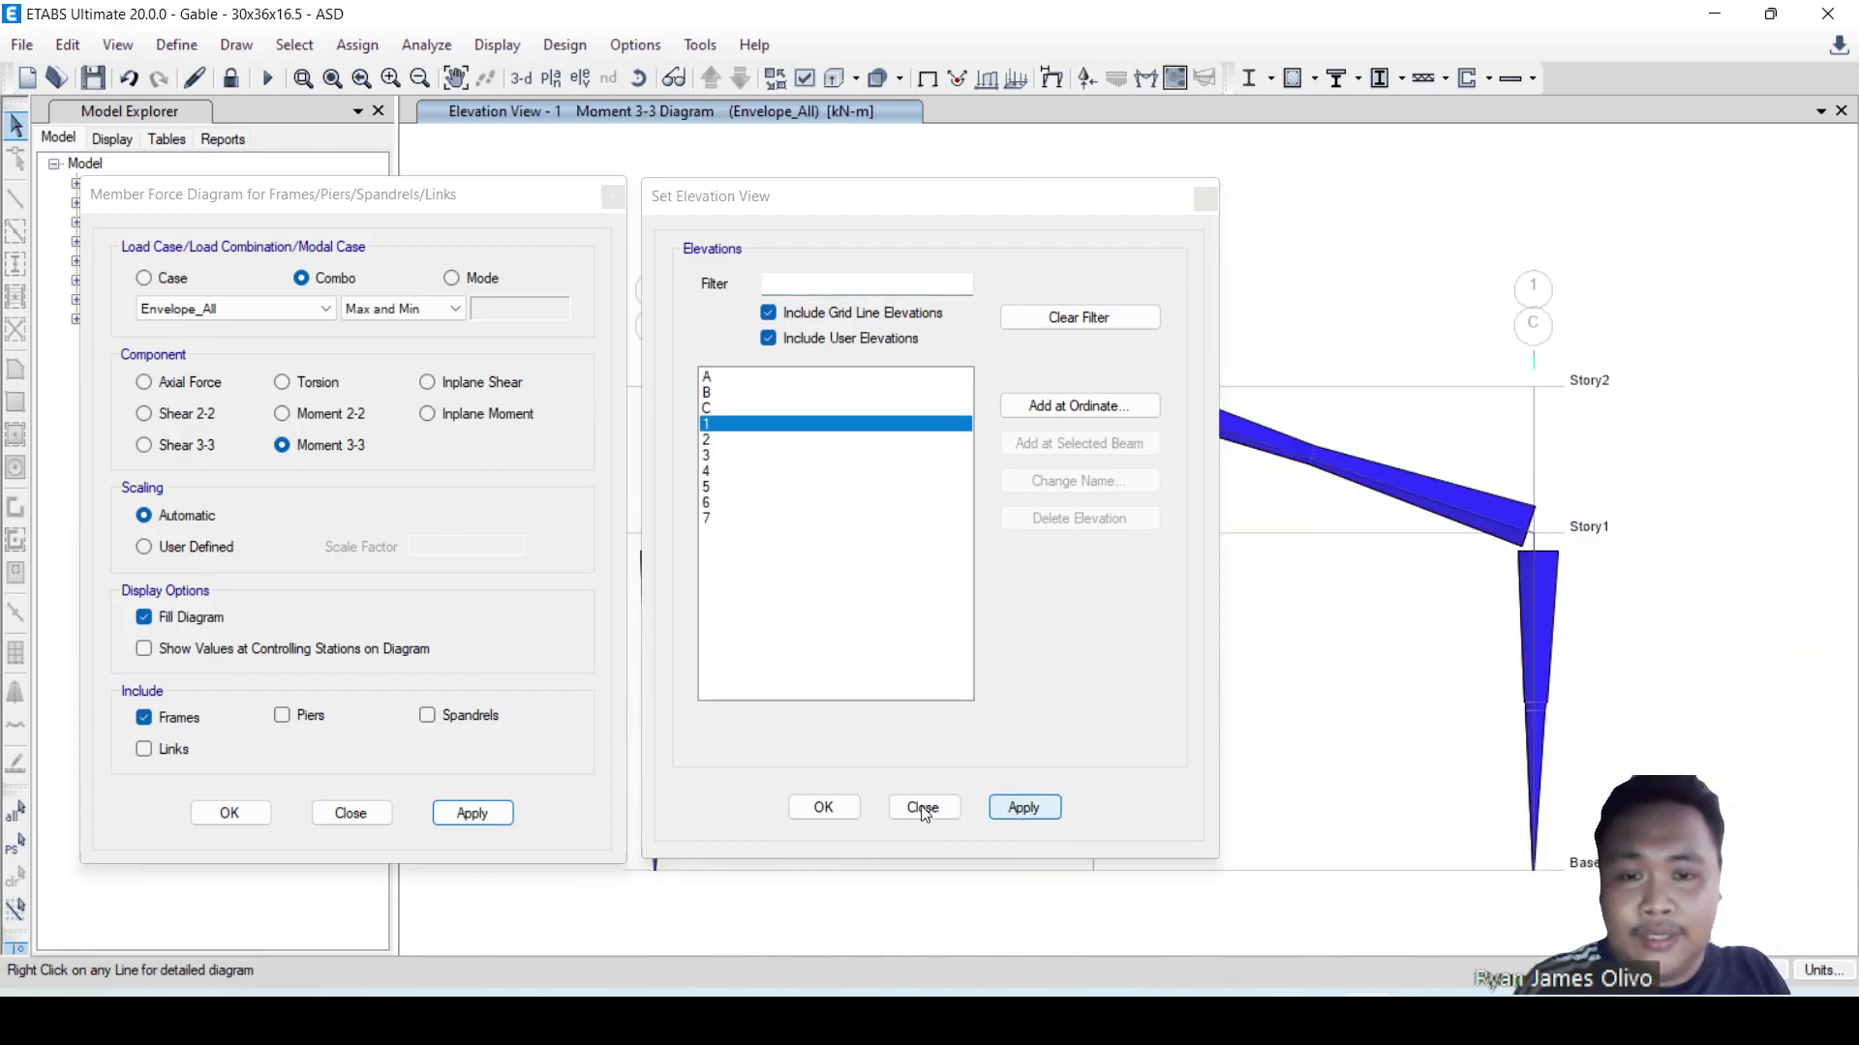
pyautogui.click(822, 808)
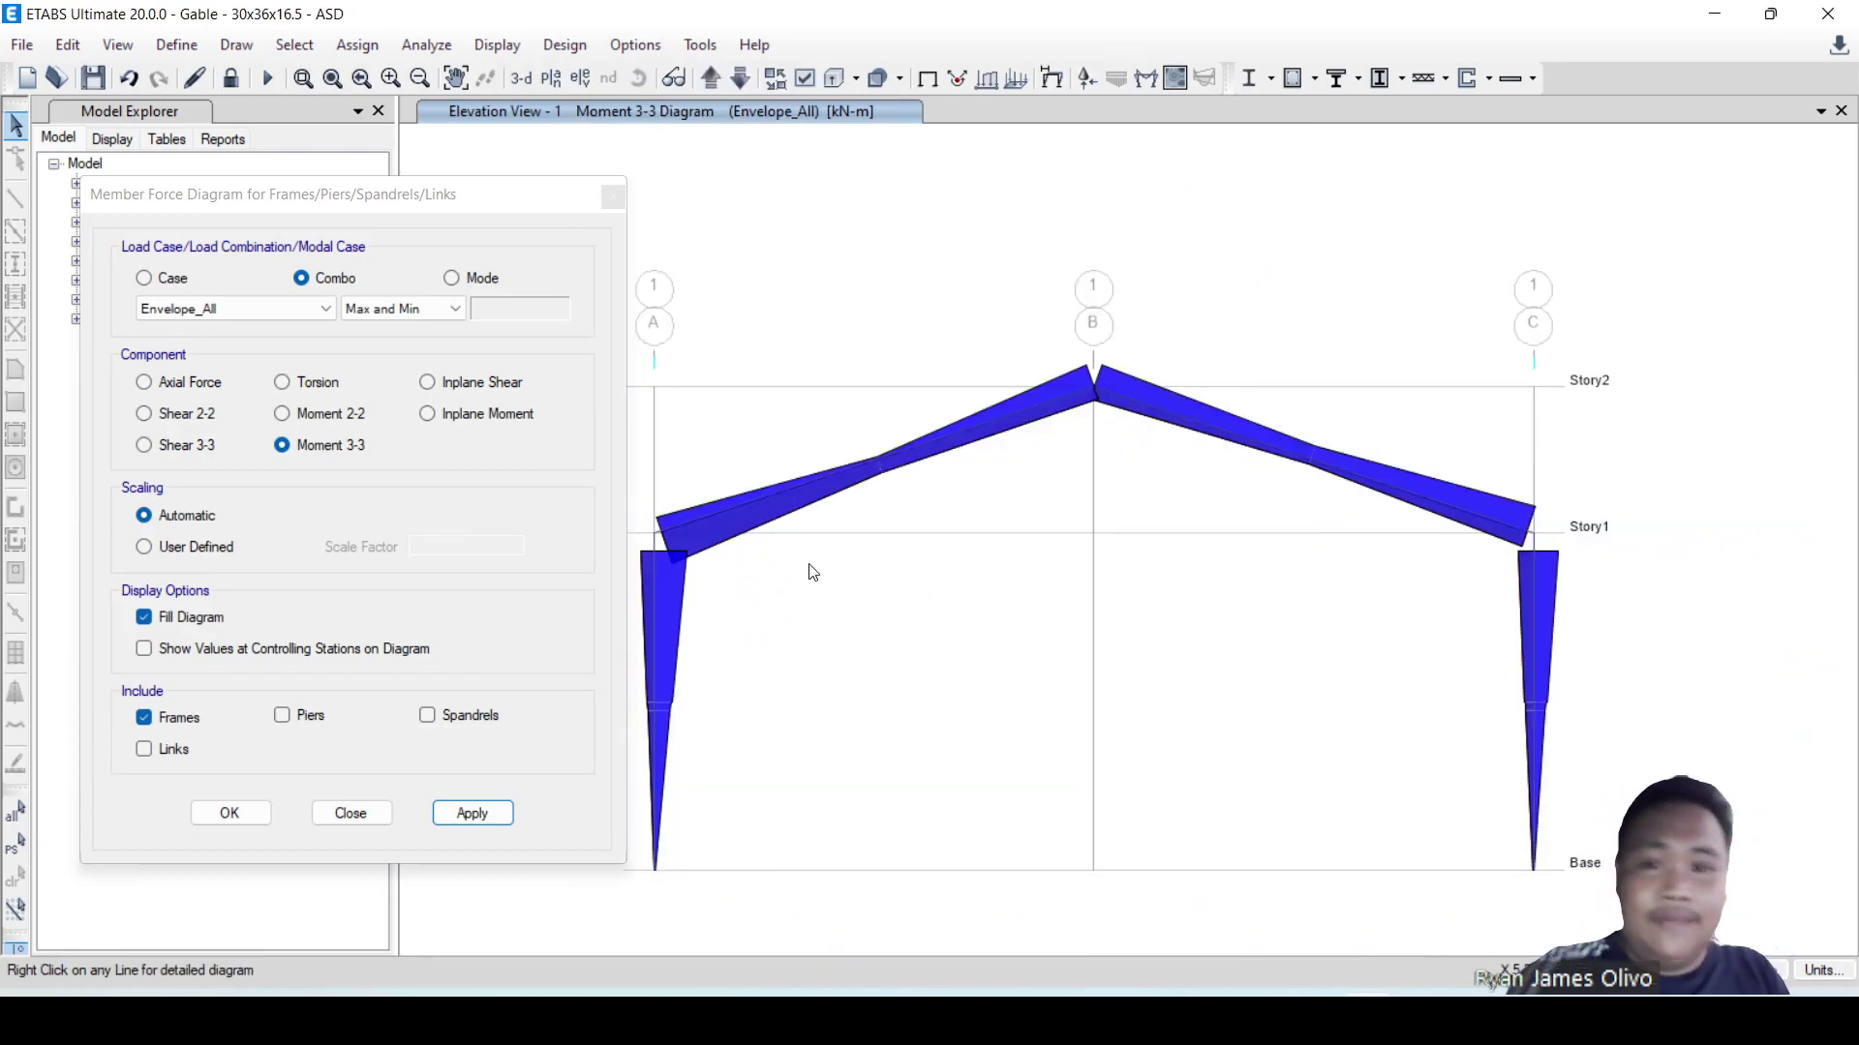
pyautogui.scroll(-5, 1019, 532)
pyautogui.scroll(5, 978, 538)
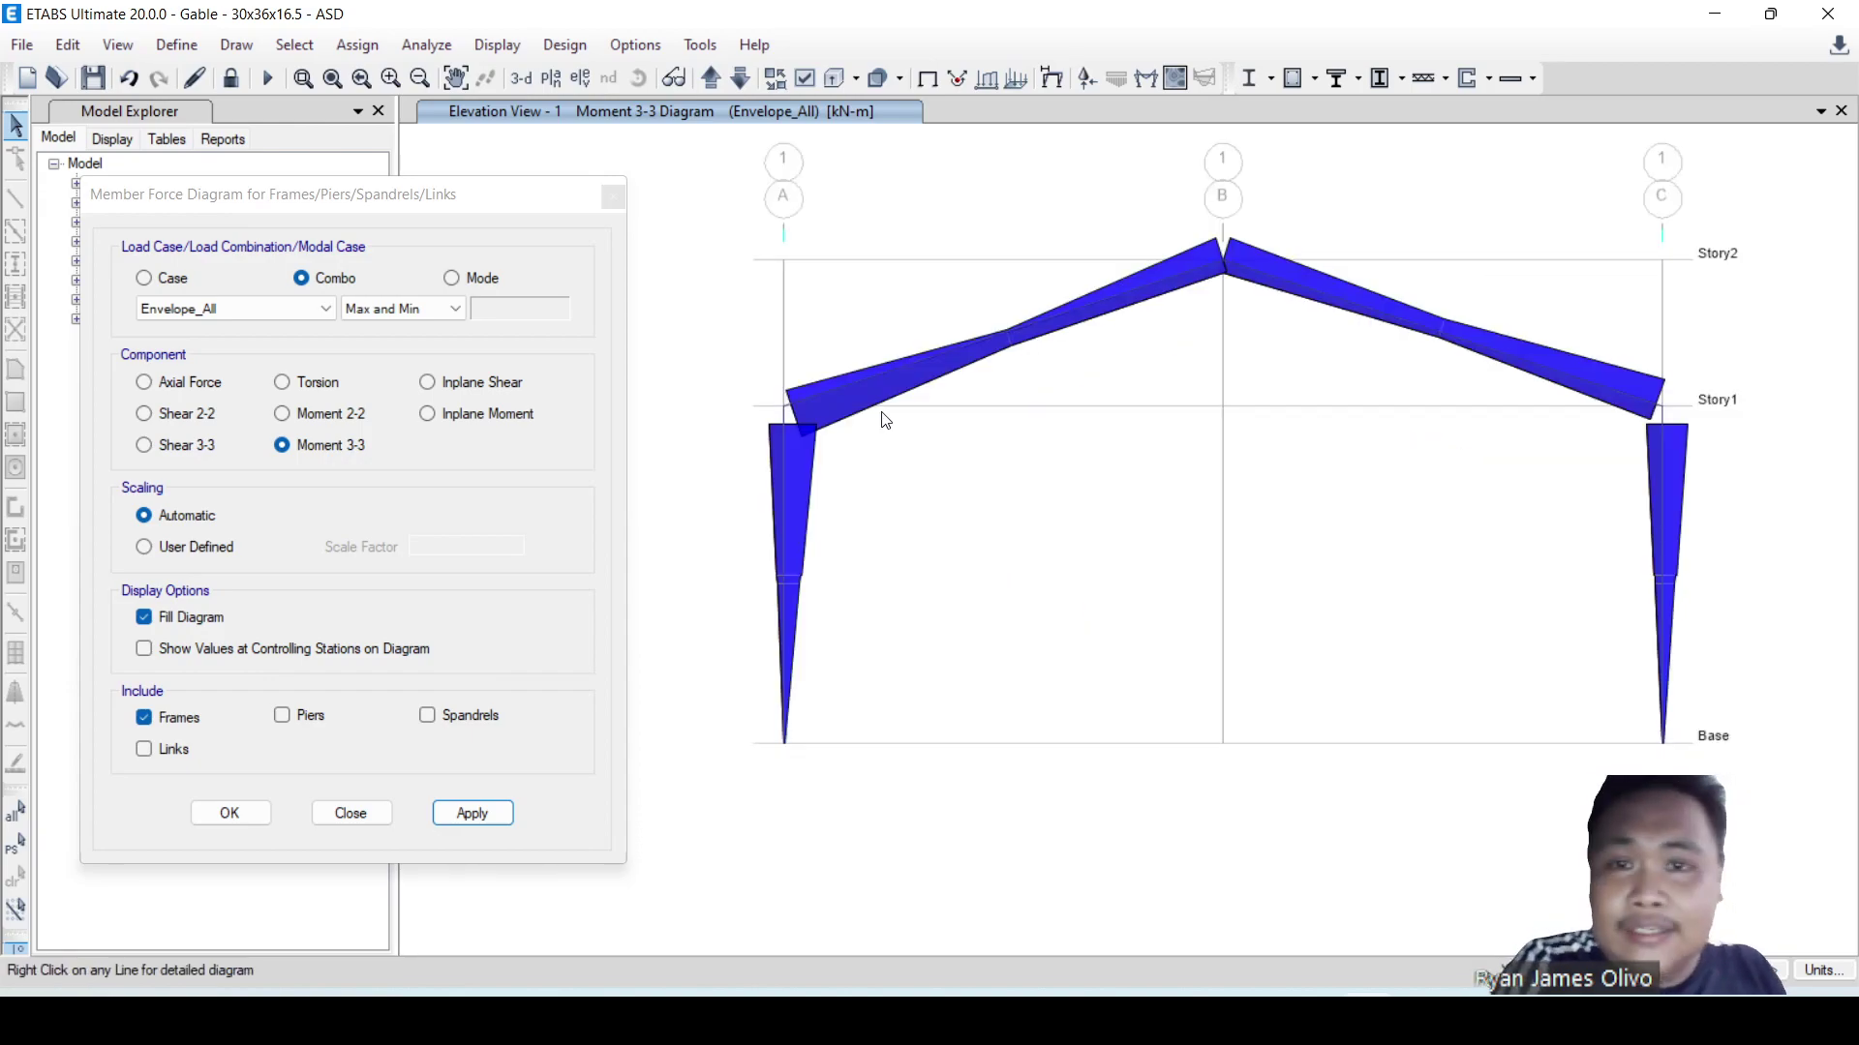
pyautogui.scroll(-3, 823, 387)
pyautogui.scroll(3, 946, 381)
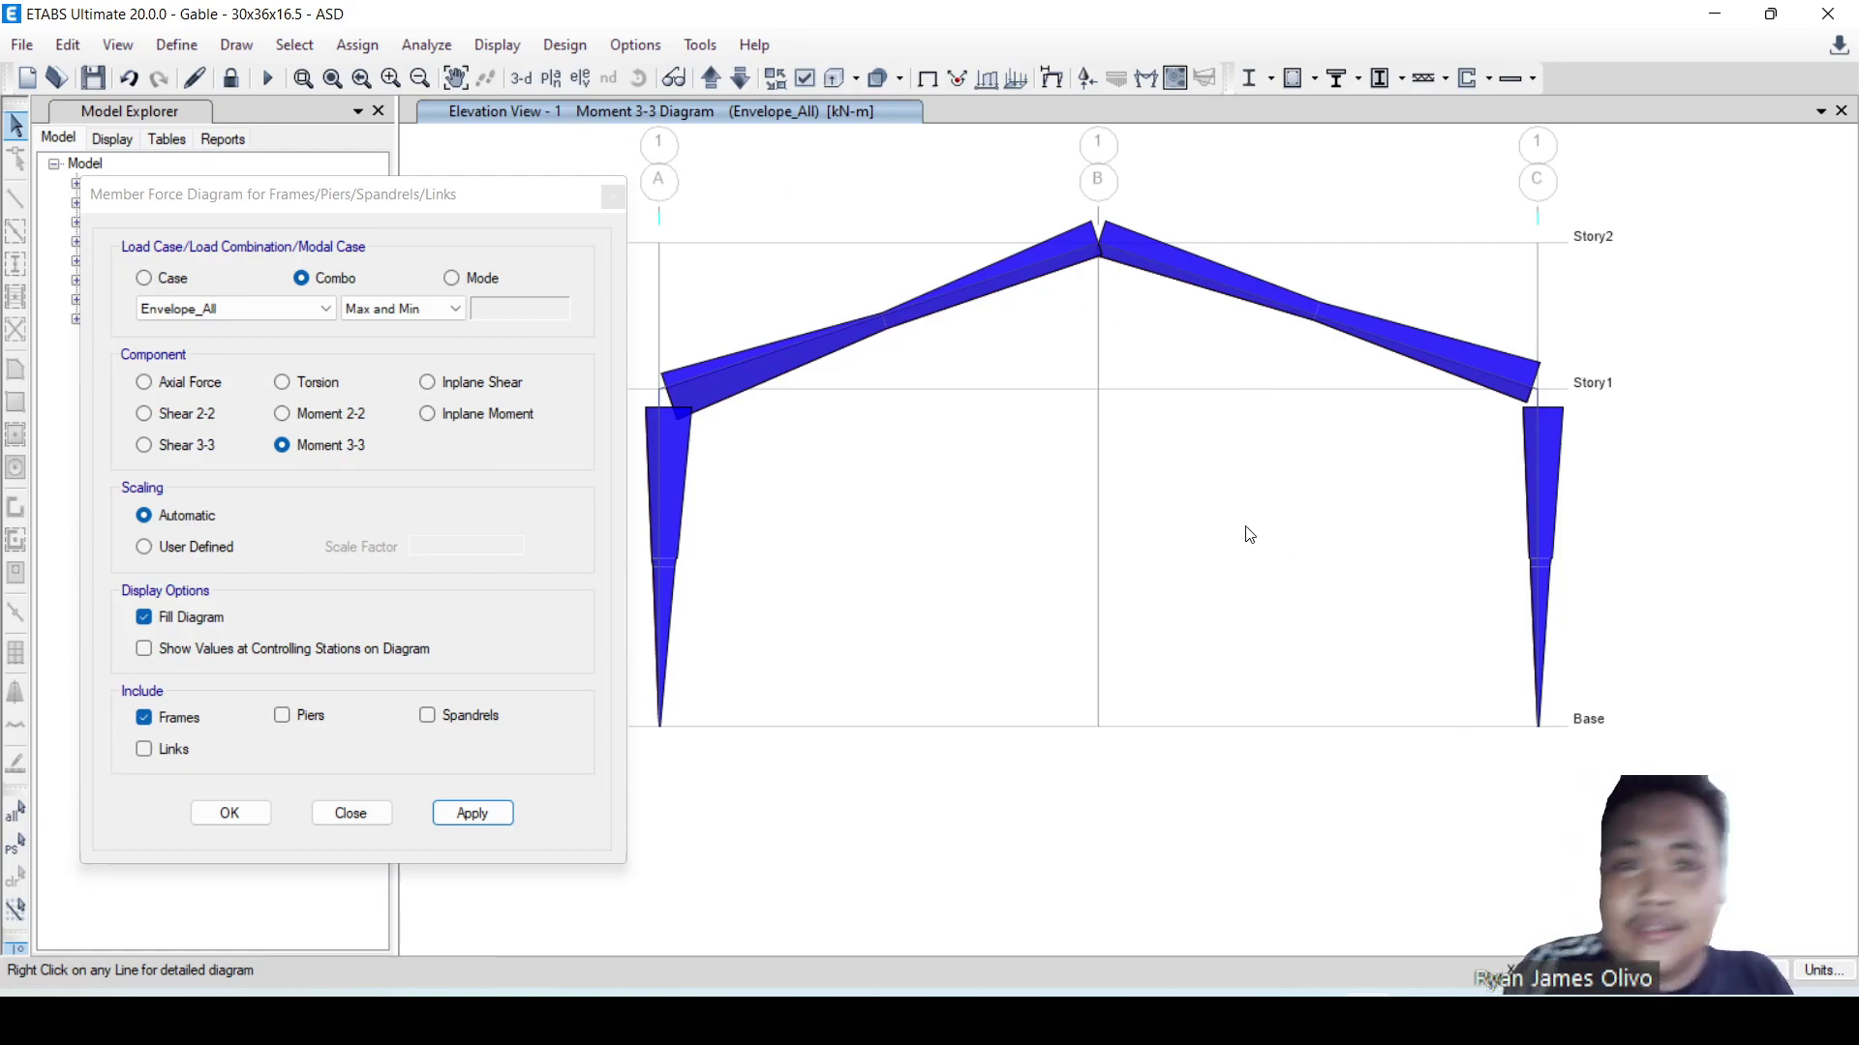
# - Examine the section, shear and moment diagrams of the column at grid A, using Show Max to locate the extreme values
pyautogui.rightClick(659, 451)
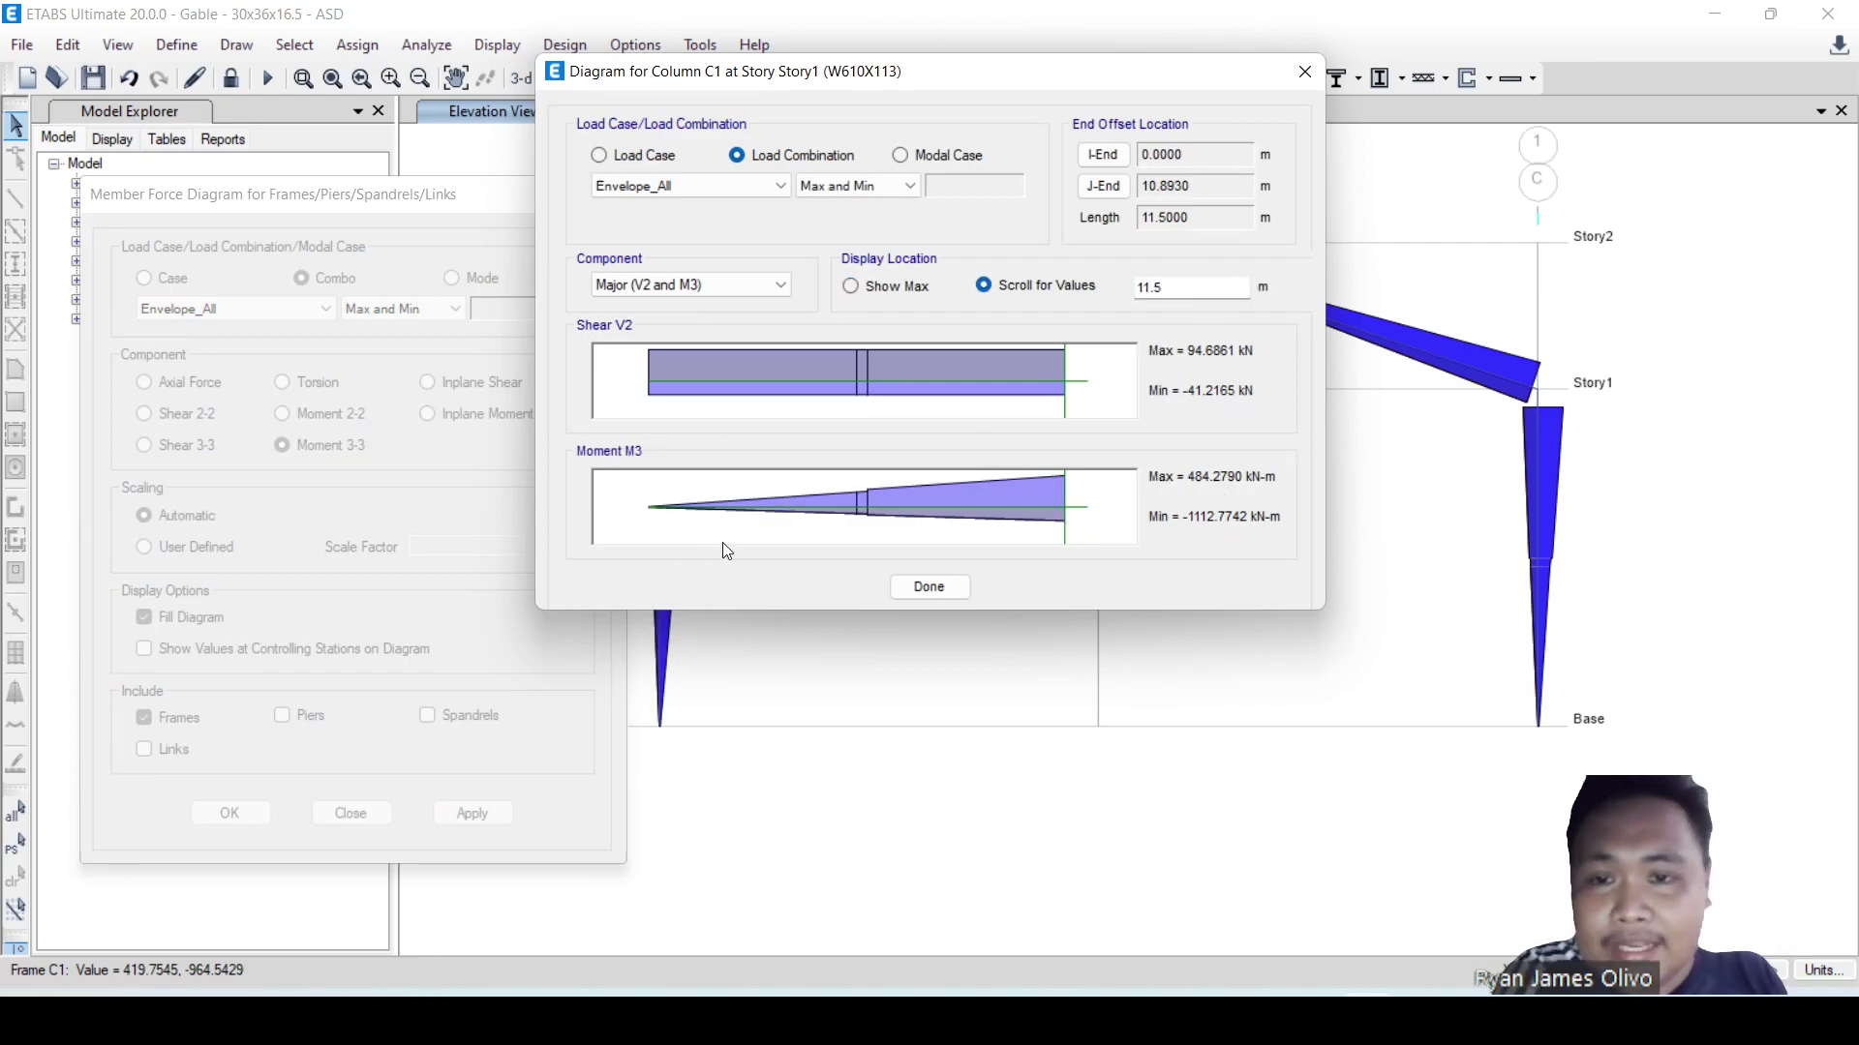
pyautogui.moveTo(935, 69); pyautogui.dragTo(1159, 128)
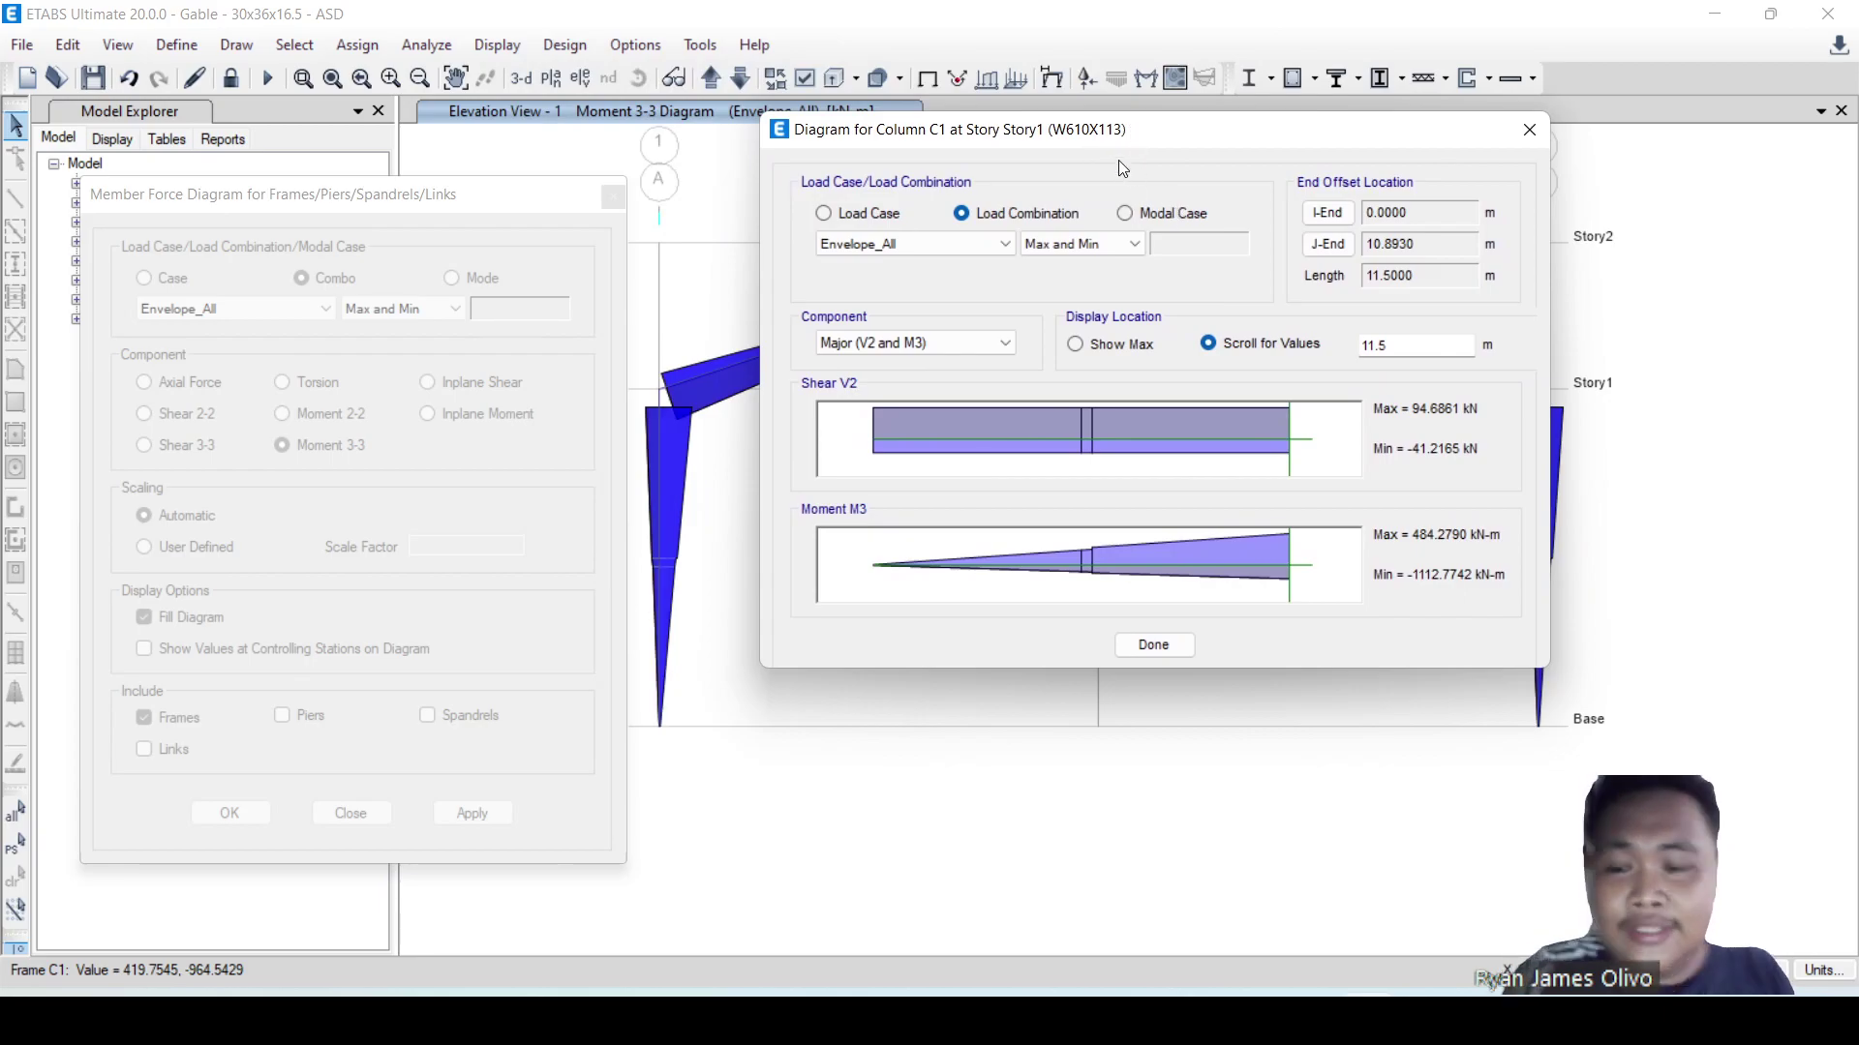
pyautogui.moveTo(1045, 152)
pyautogui.mouseDown()
pyautogui.moveTo(1139, 160)
pyautogui.moveTo(1039, 100)
pyautogui.mouseUp()
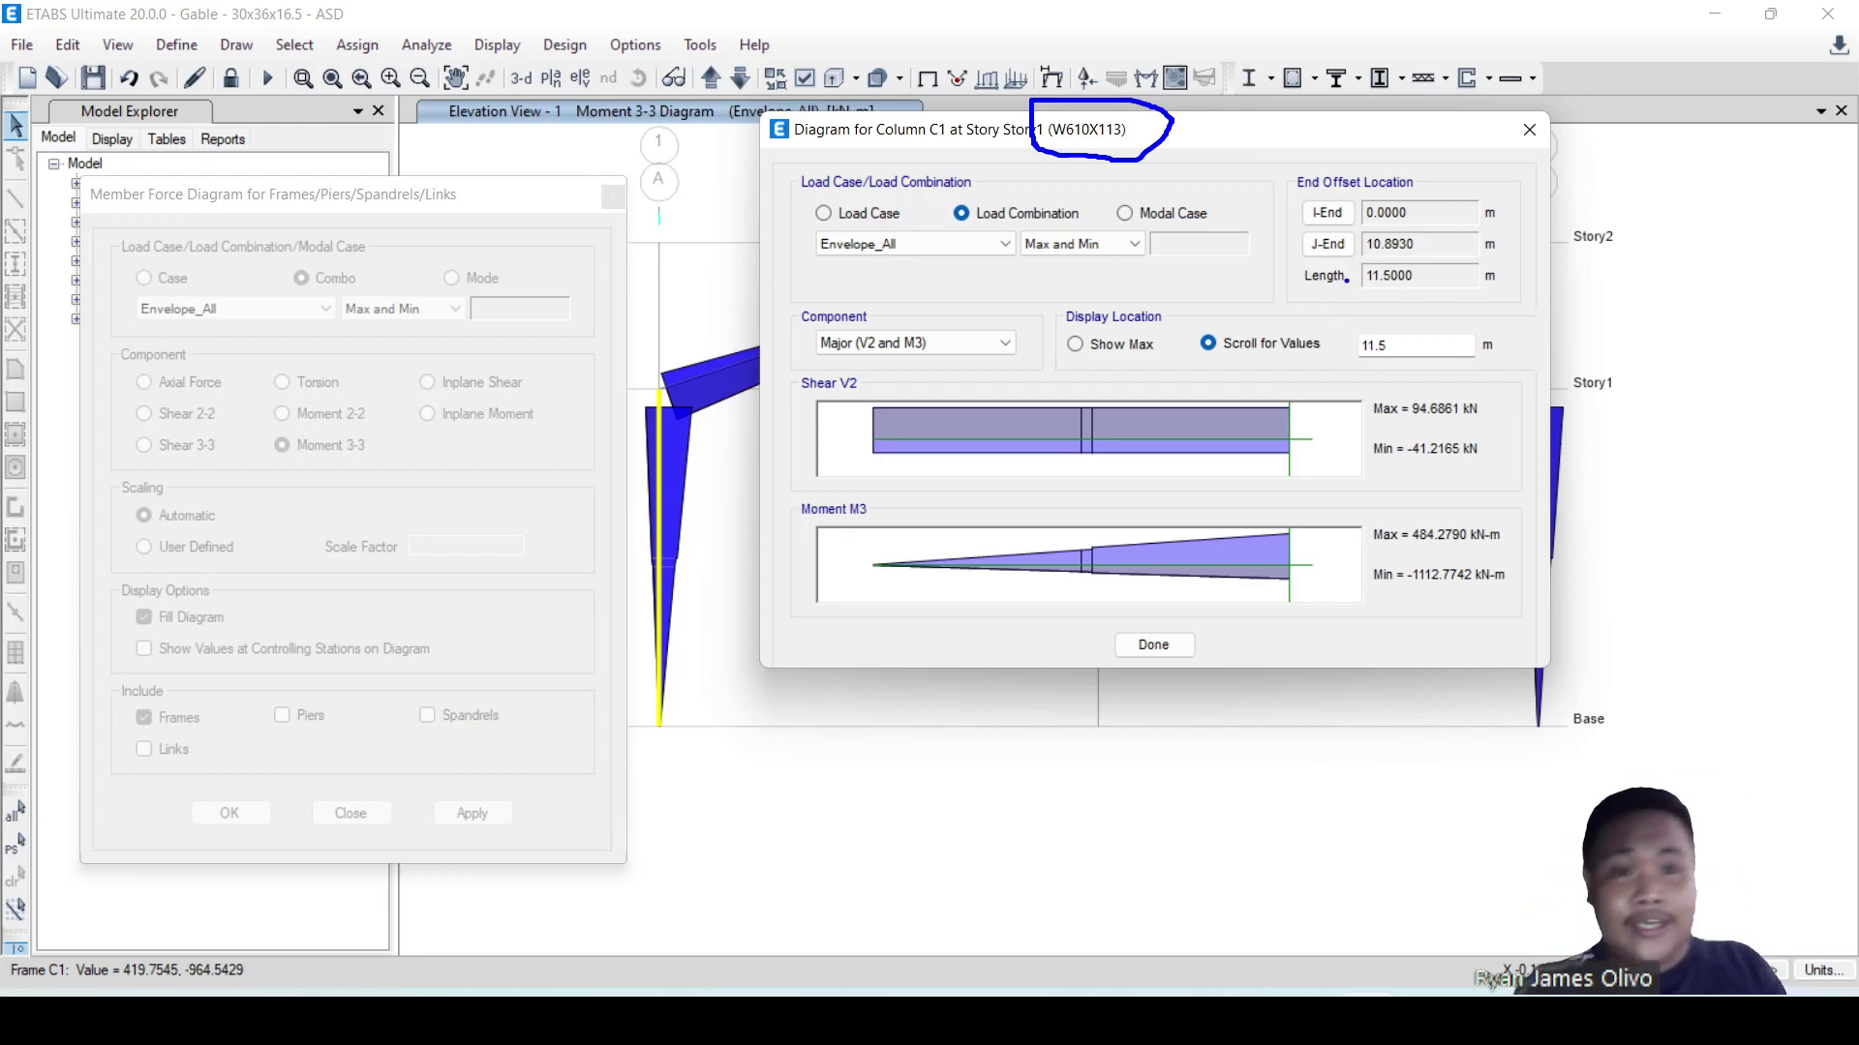
pyautogui.press('Escape')
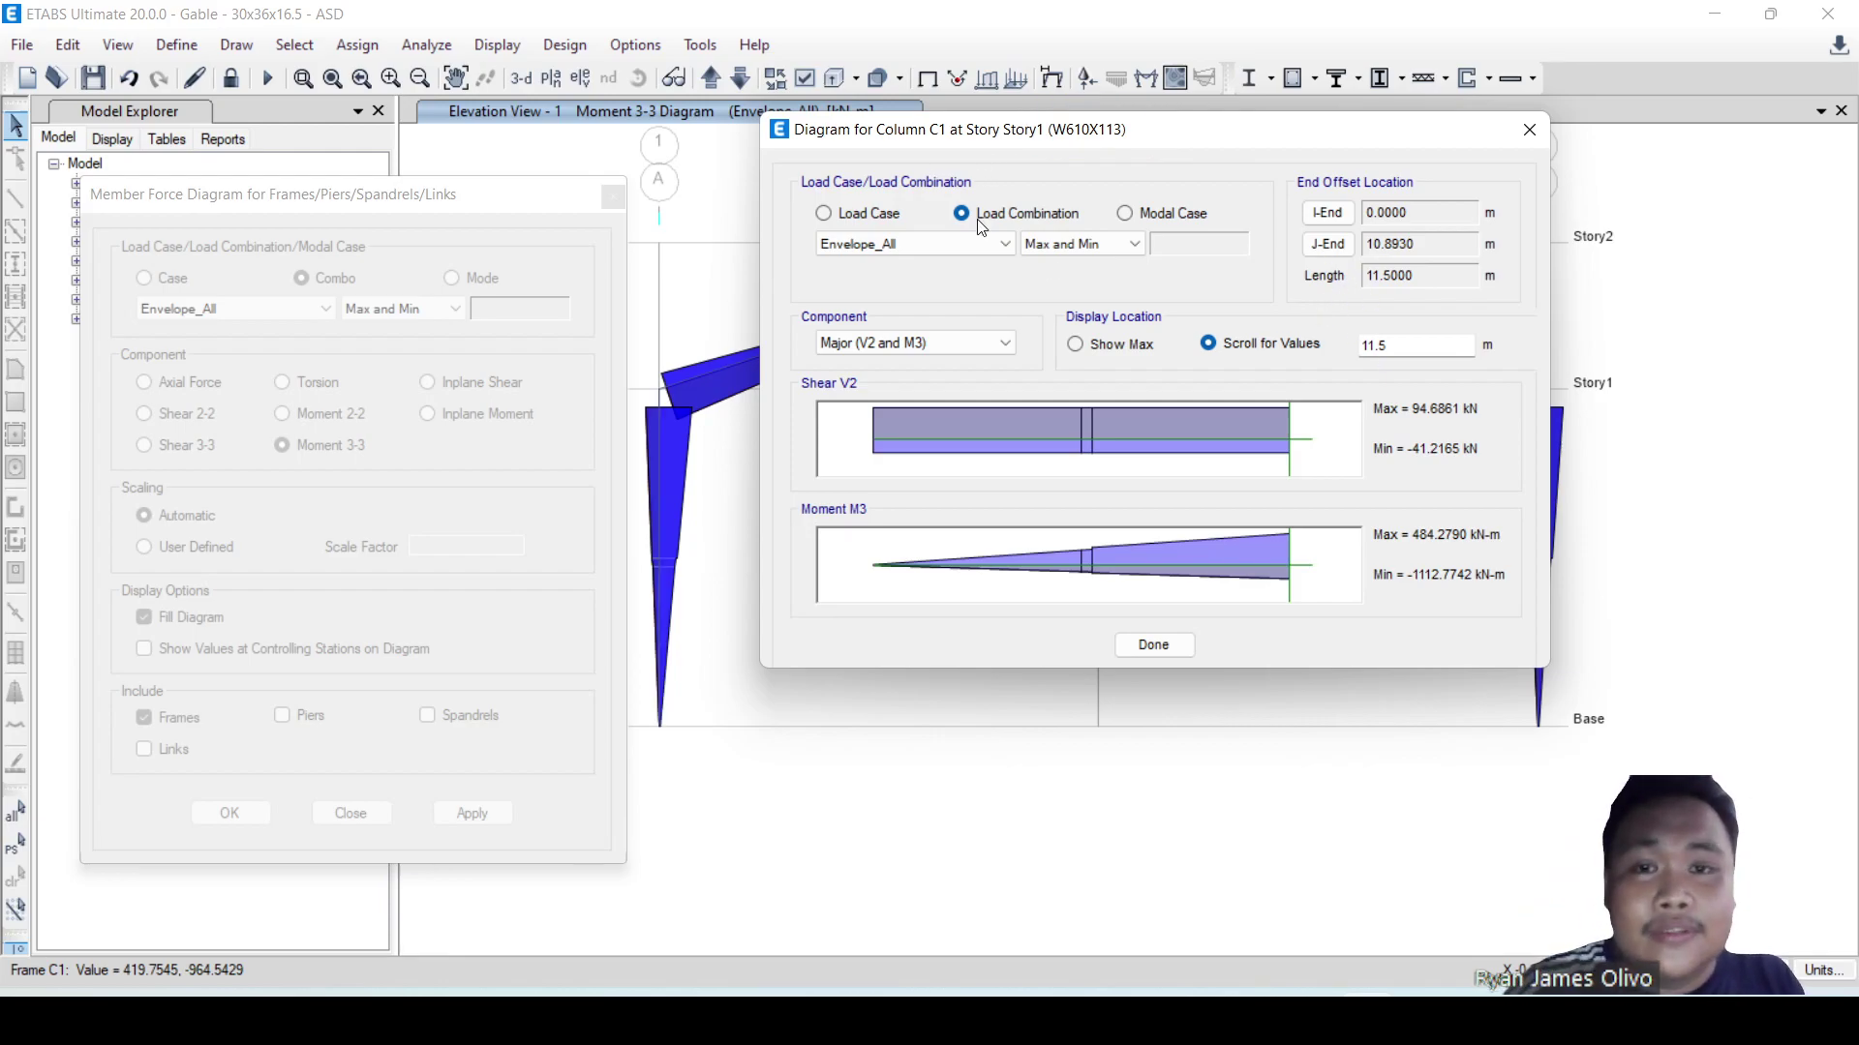
pyautogui.moveTo(1401, 593); pyautogui.dragTo(1537, 581)
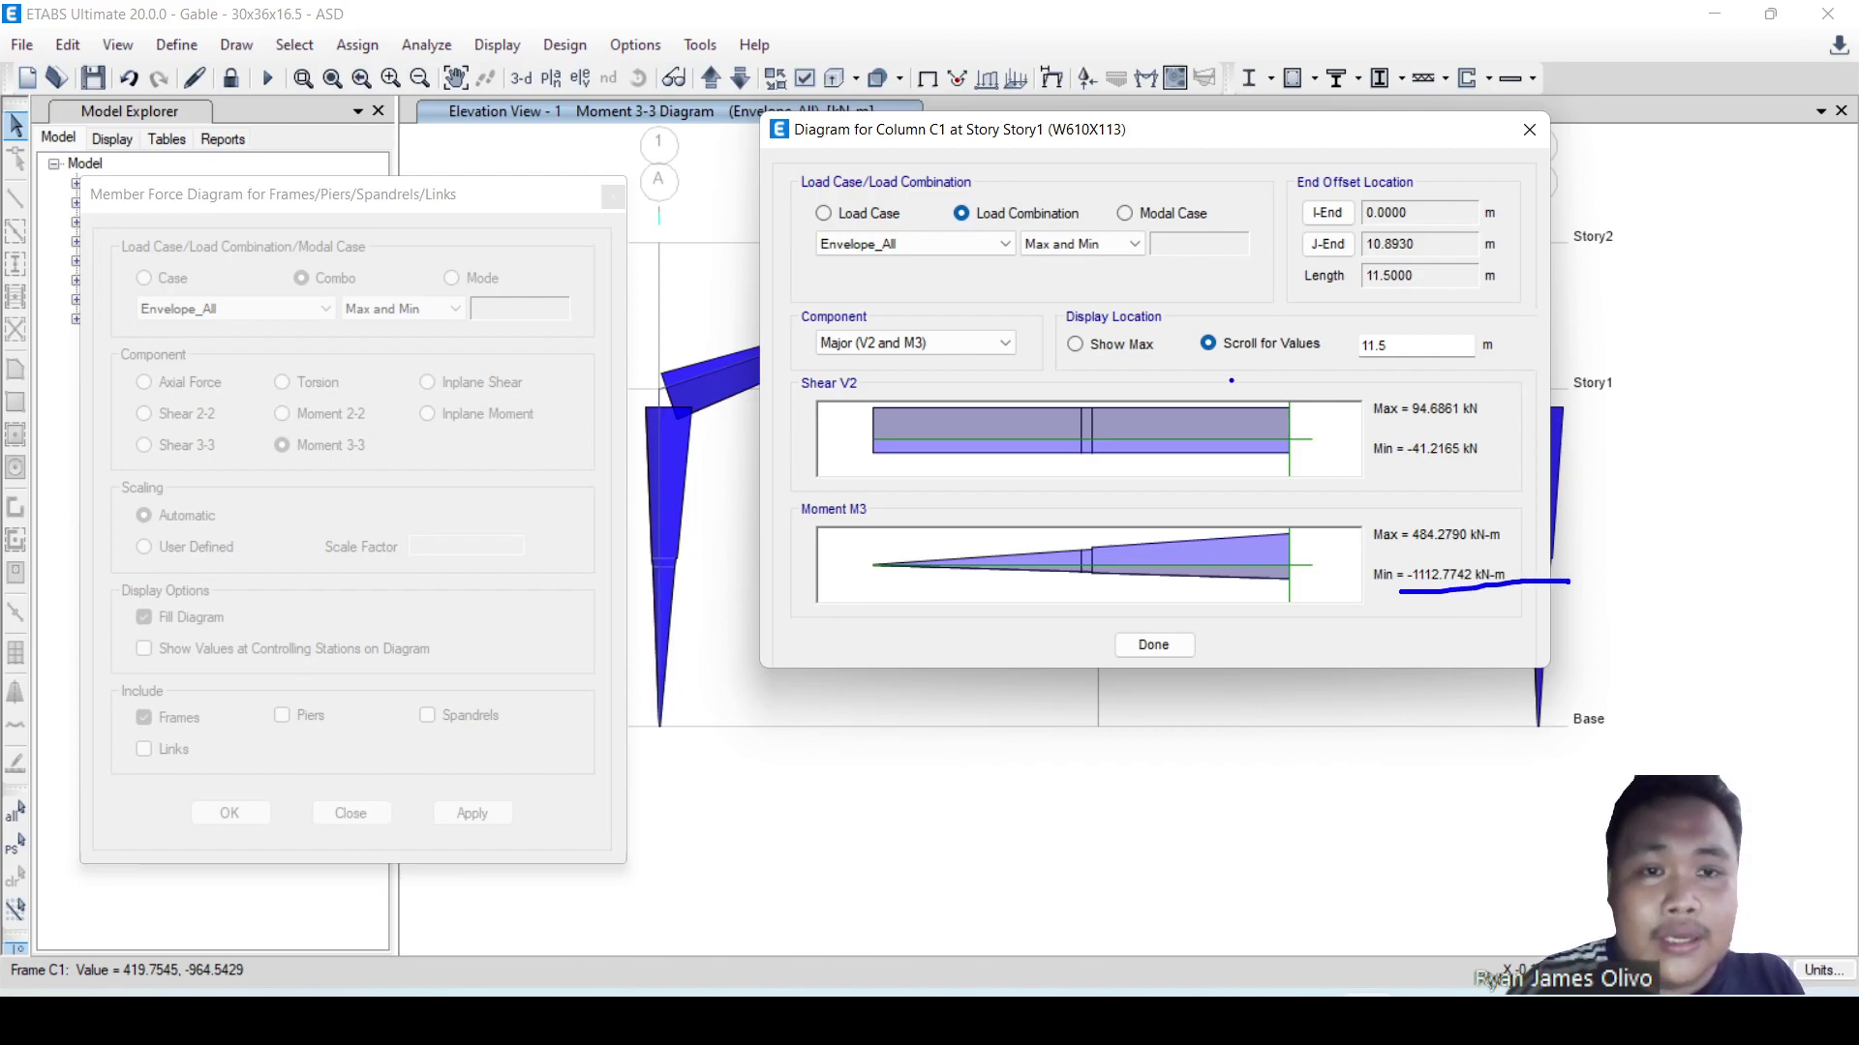
pyautogui.press('Escape')
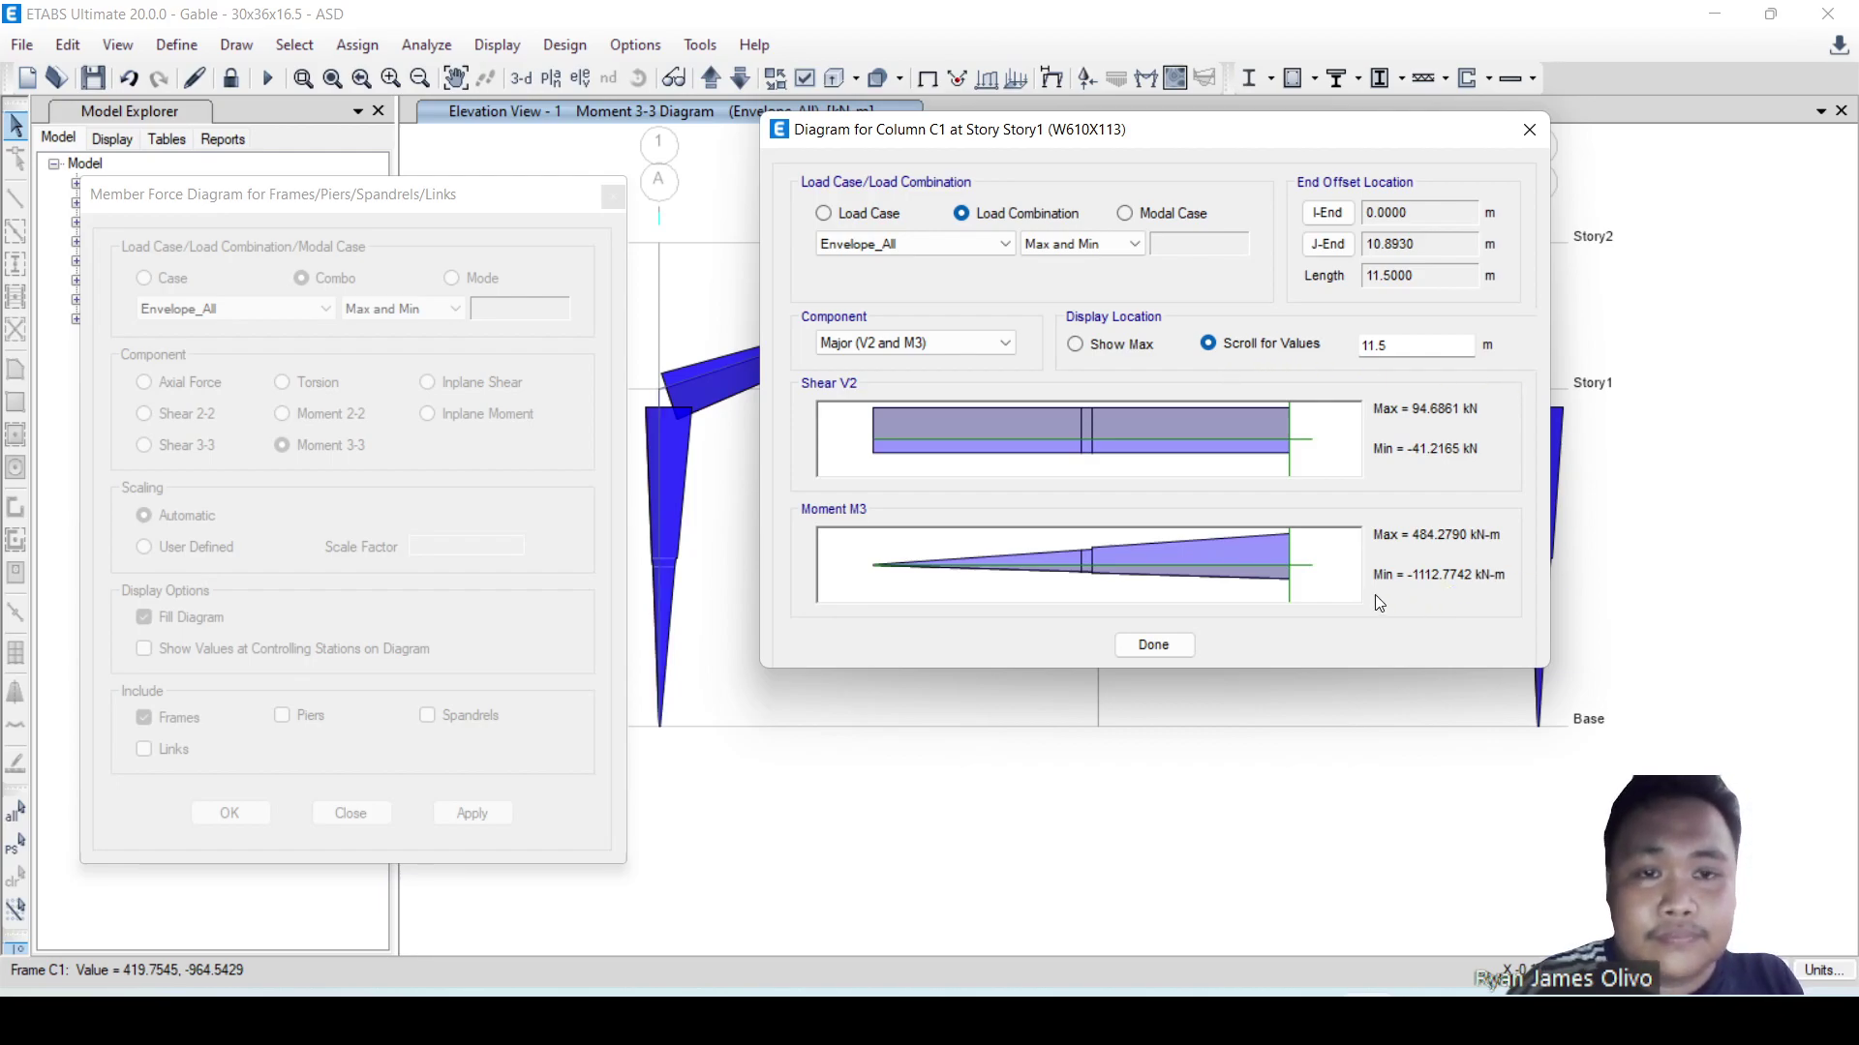
pyautogui.click(1102, 347)
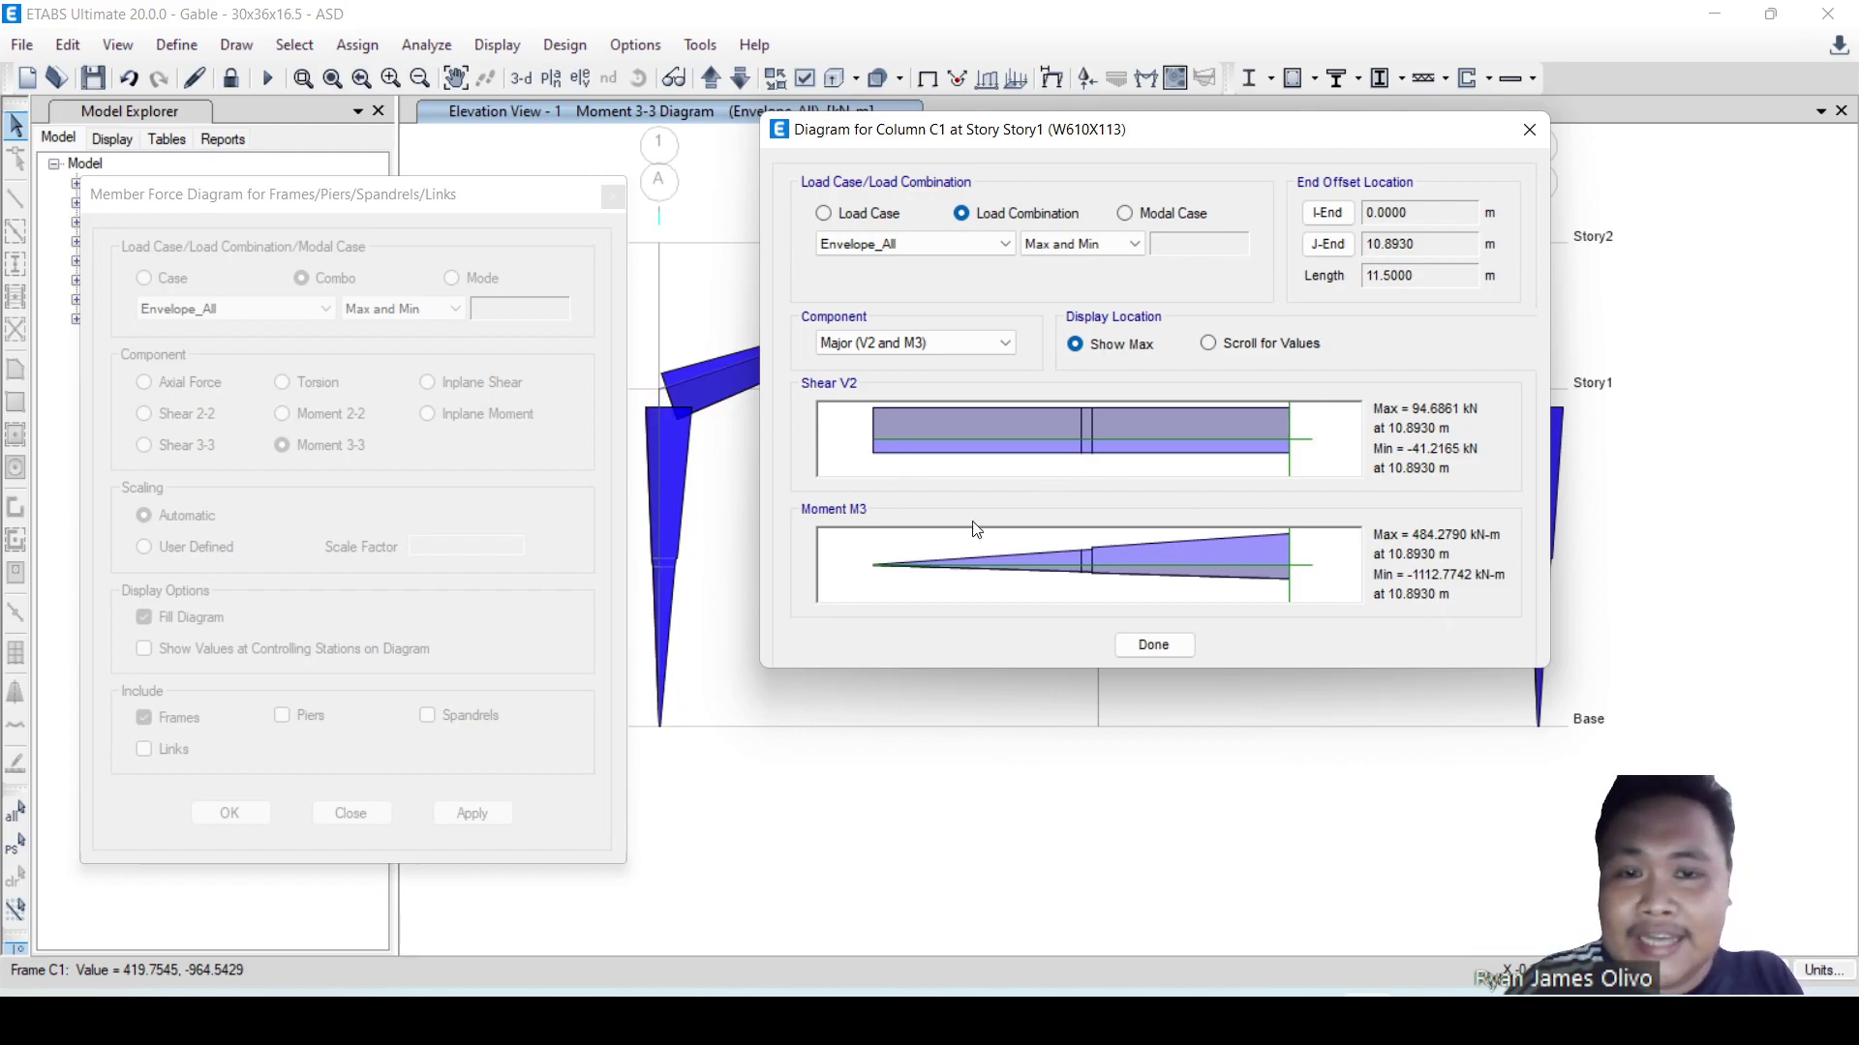
pyautogui.click(1183, 655)
# - Inspect the detailed shear and moment diagrams of the rafter meeting the grid A column at the eave
pyautogui.scroll(5, 634, 398)
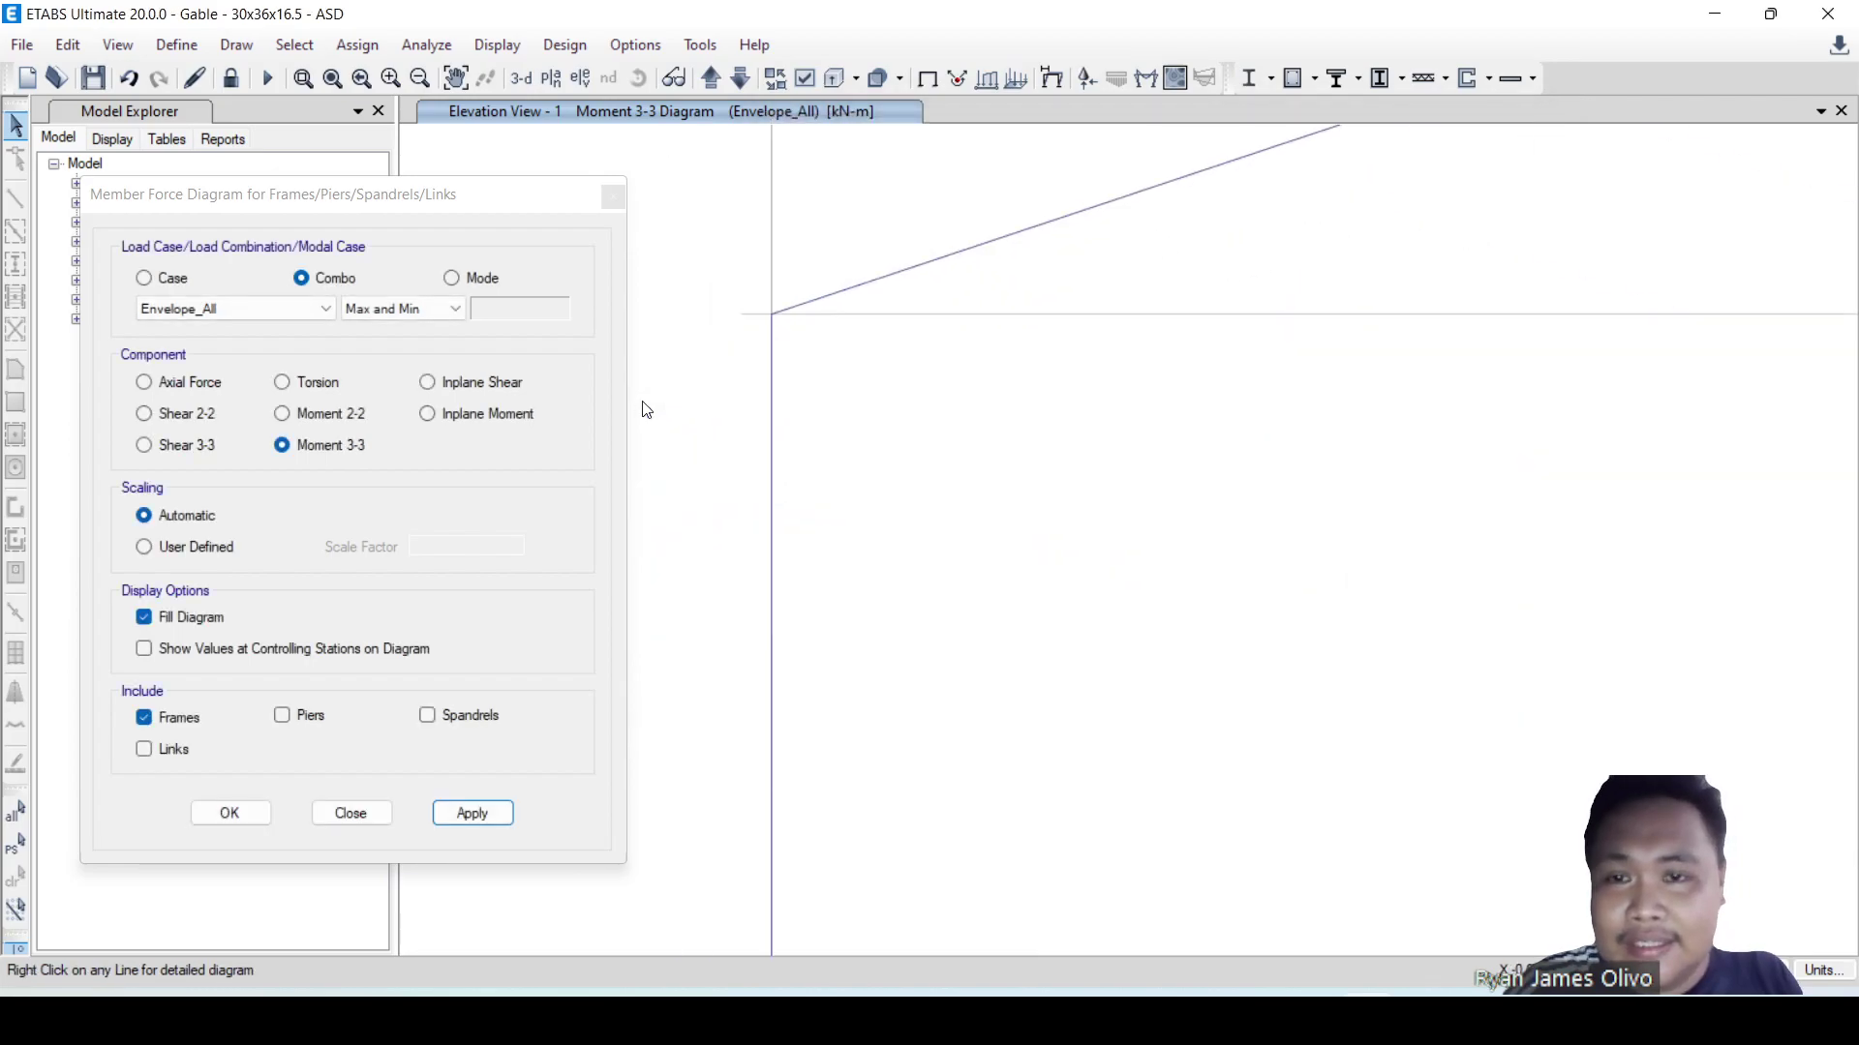
pyautogui.scroll(-3, 784, 373)
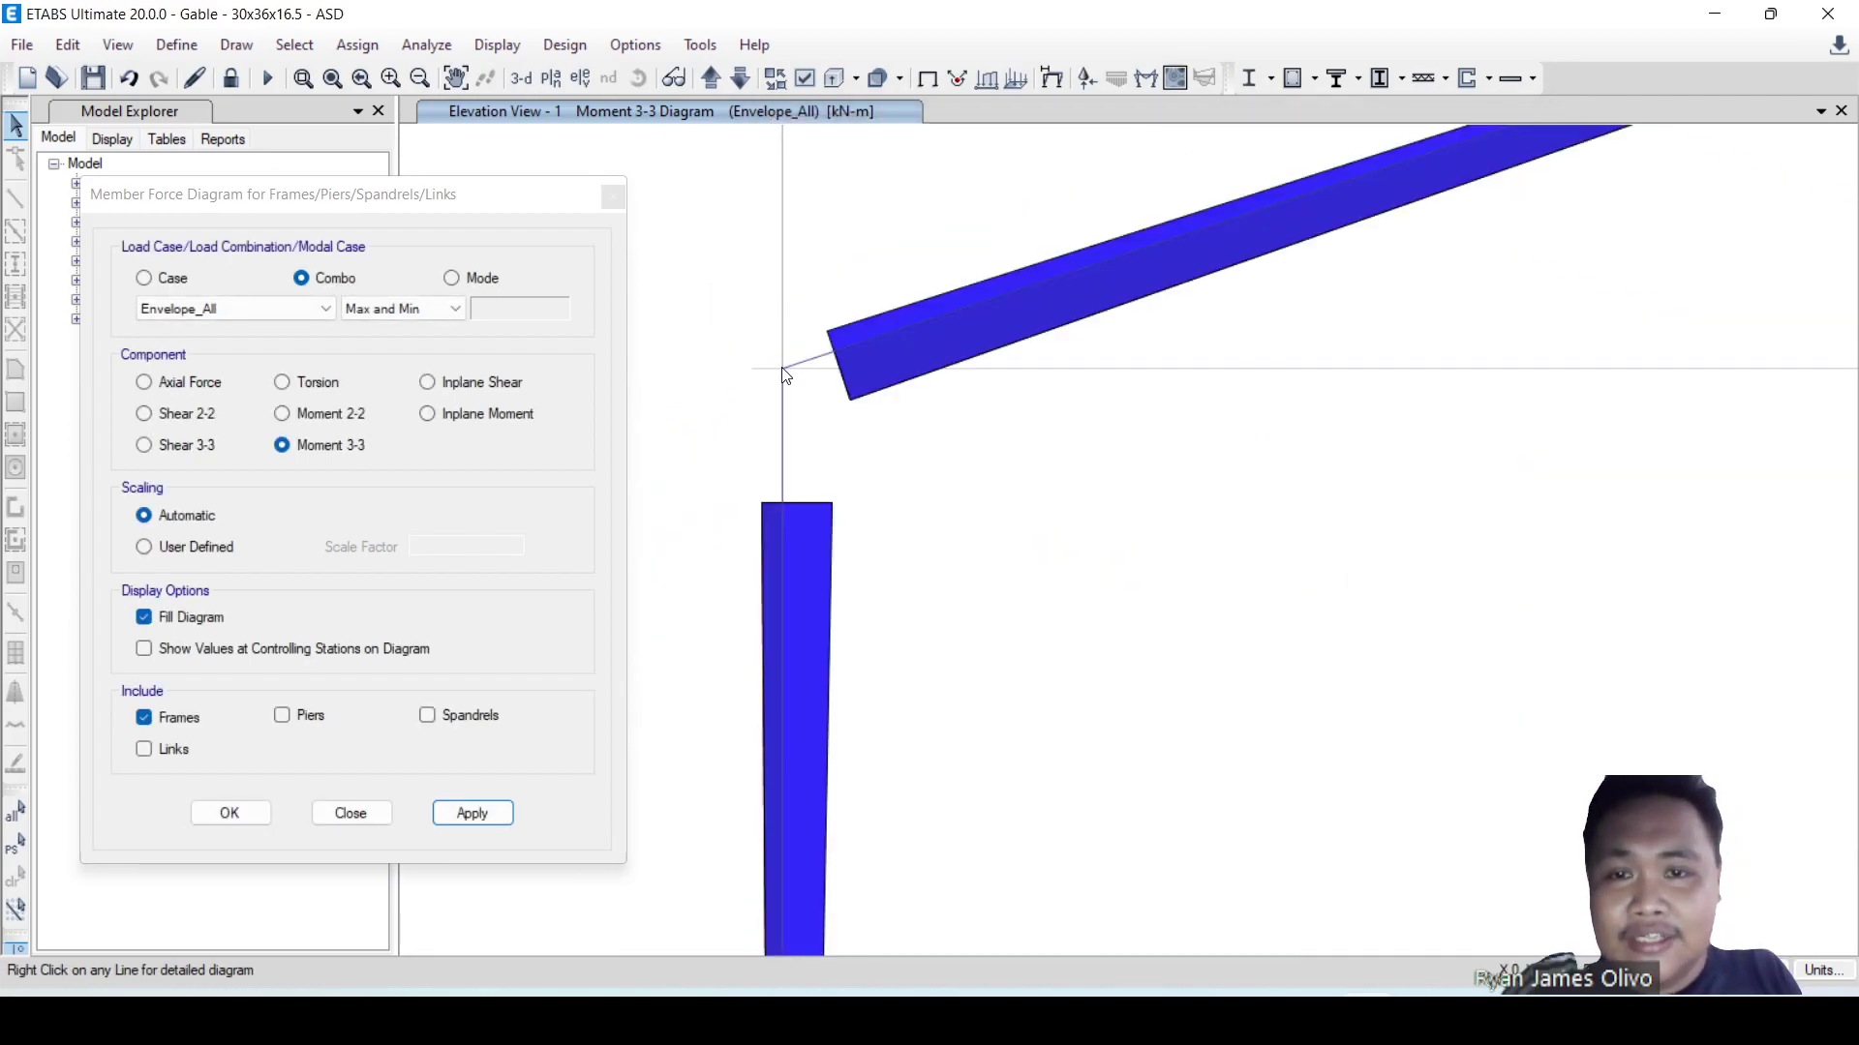
pyautogui.rightClick(784, 371)
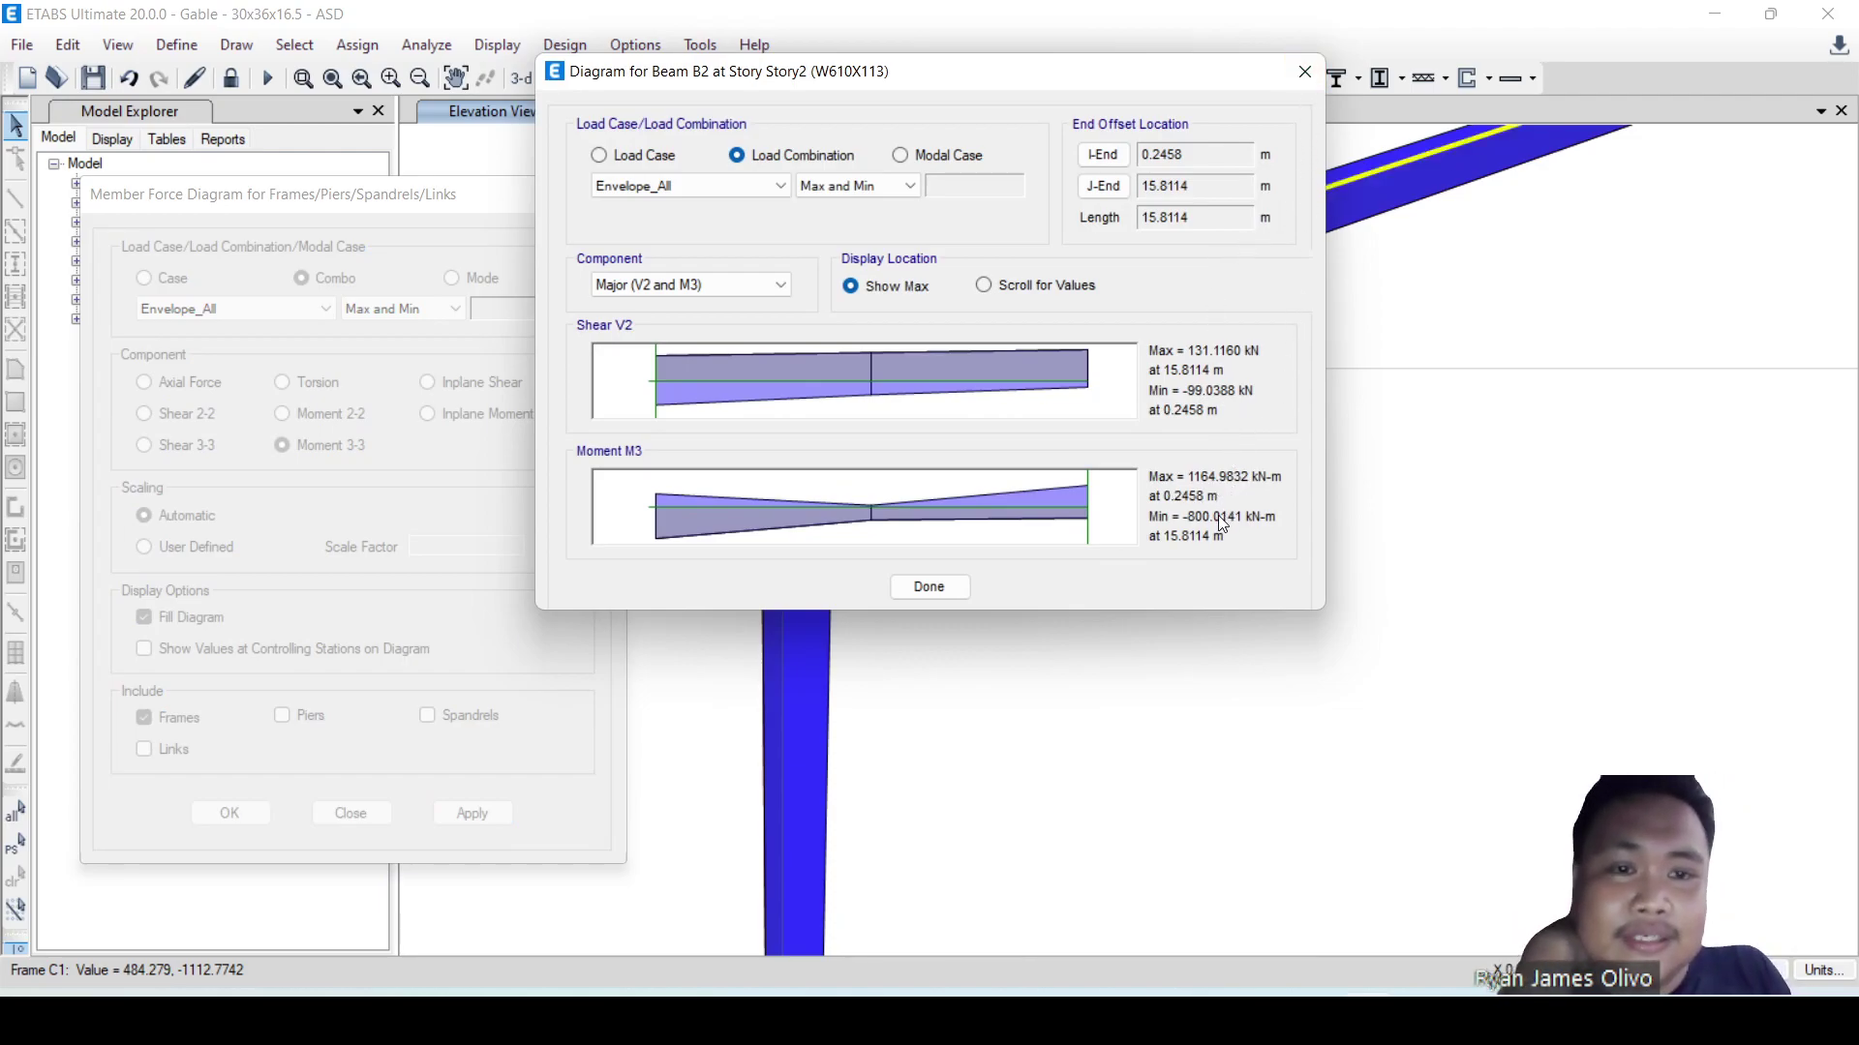
pyautogui.click(1305, 71)
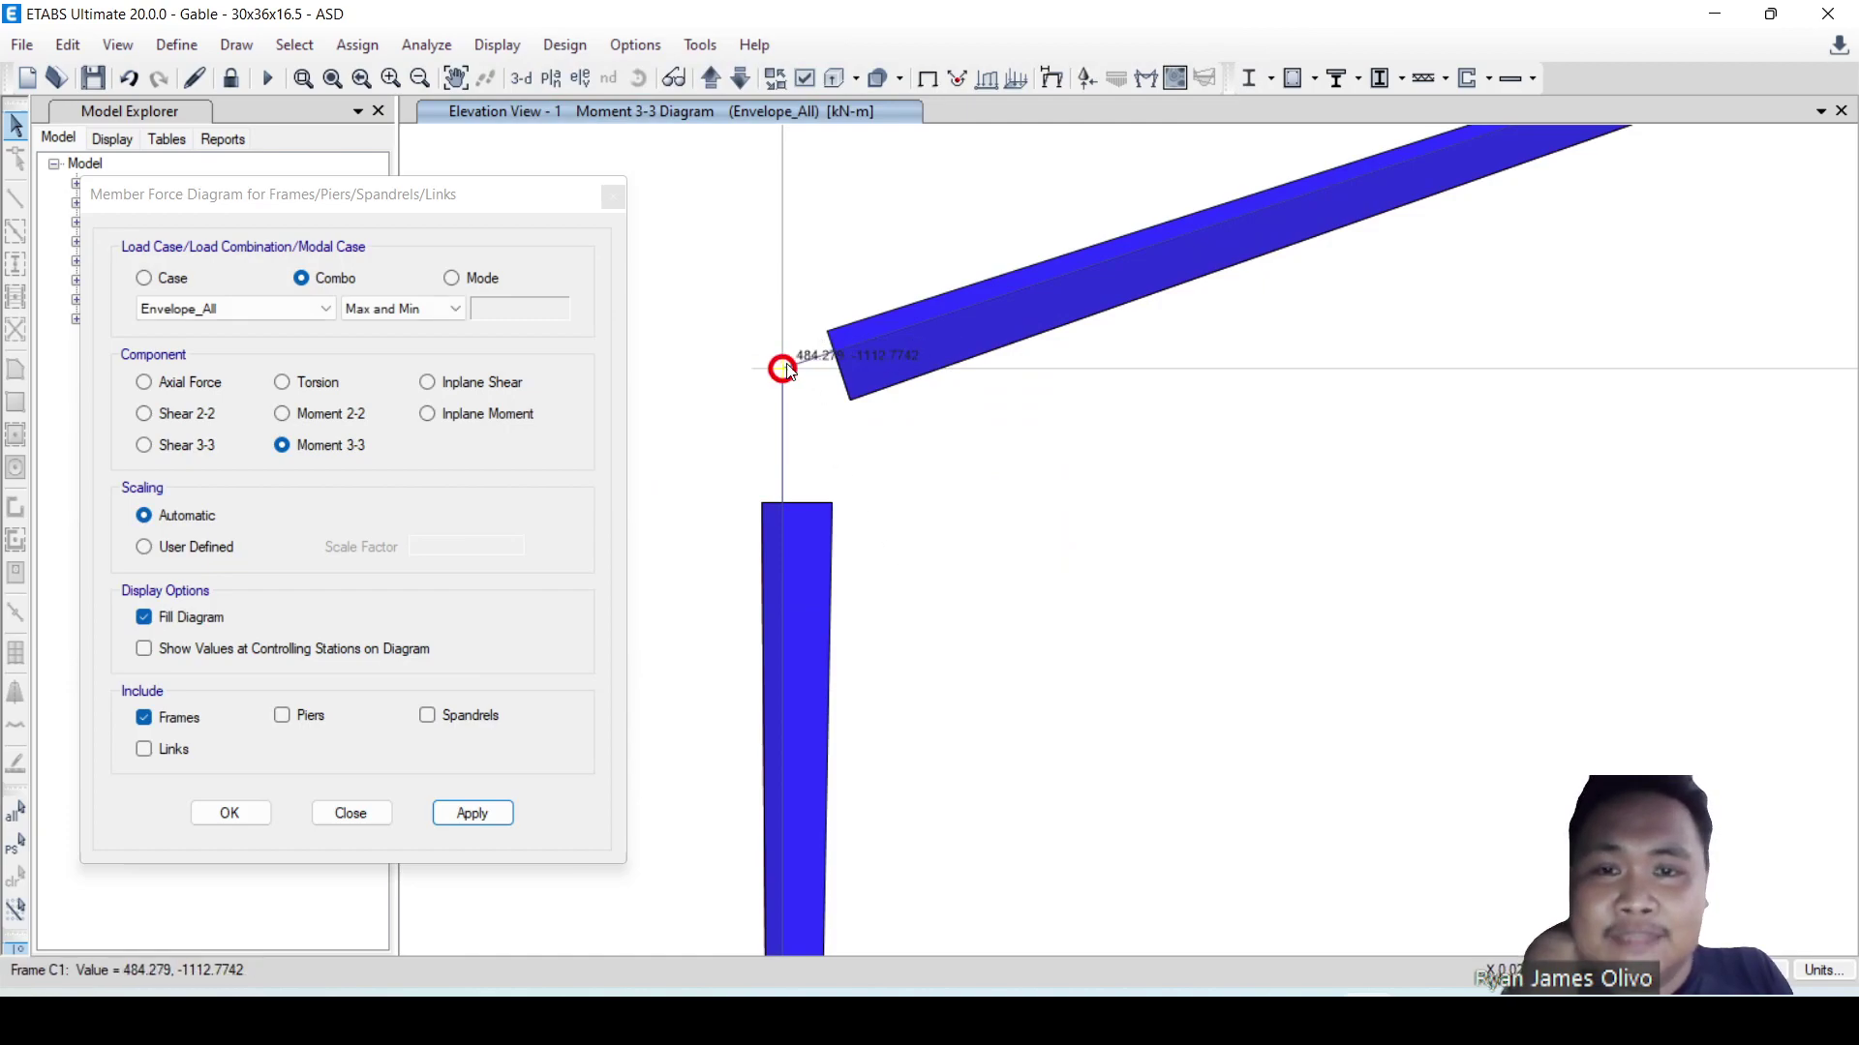
# - Compare the end moments at the grid A eave joint, and review the column's detailed shear and moment values
pyautogui.moveTo(835, 350)
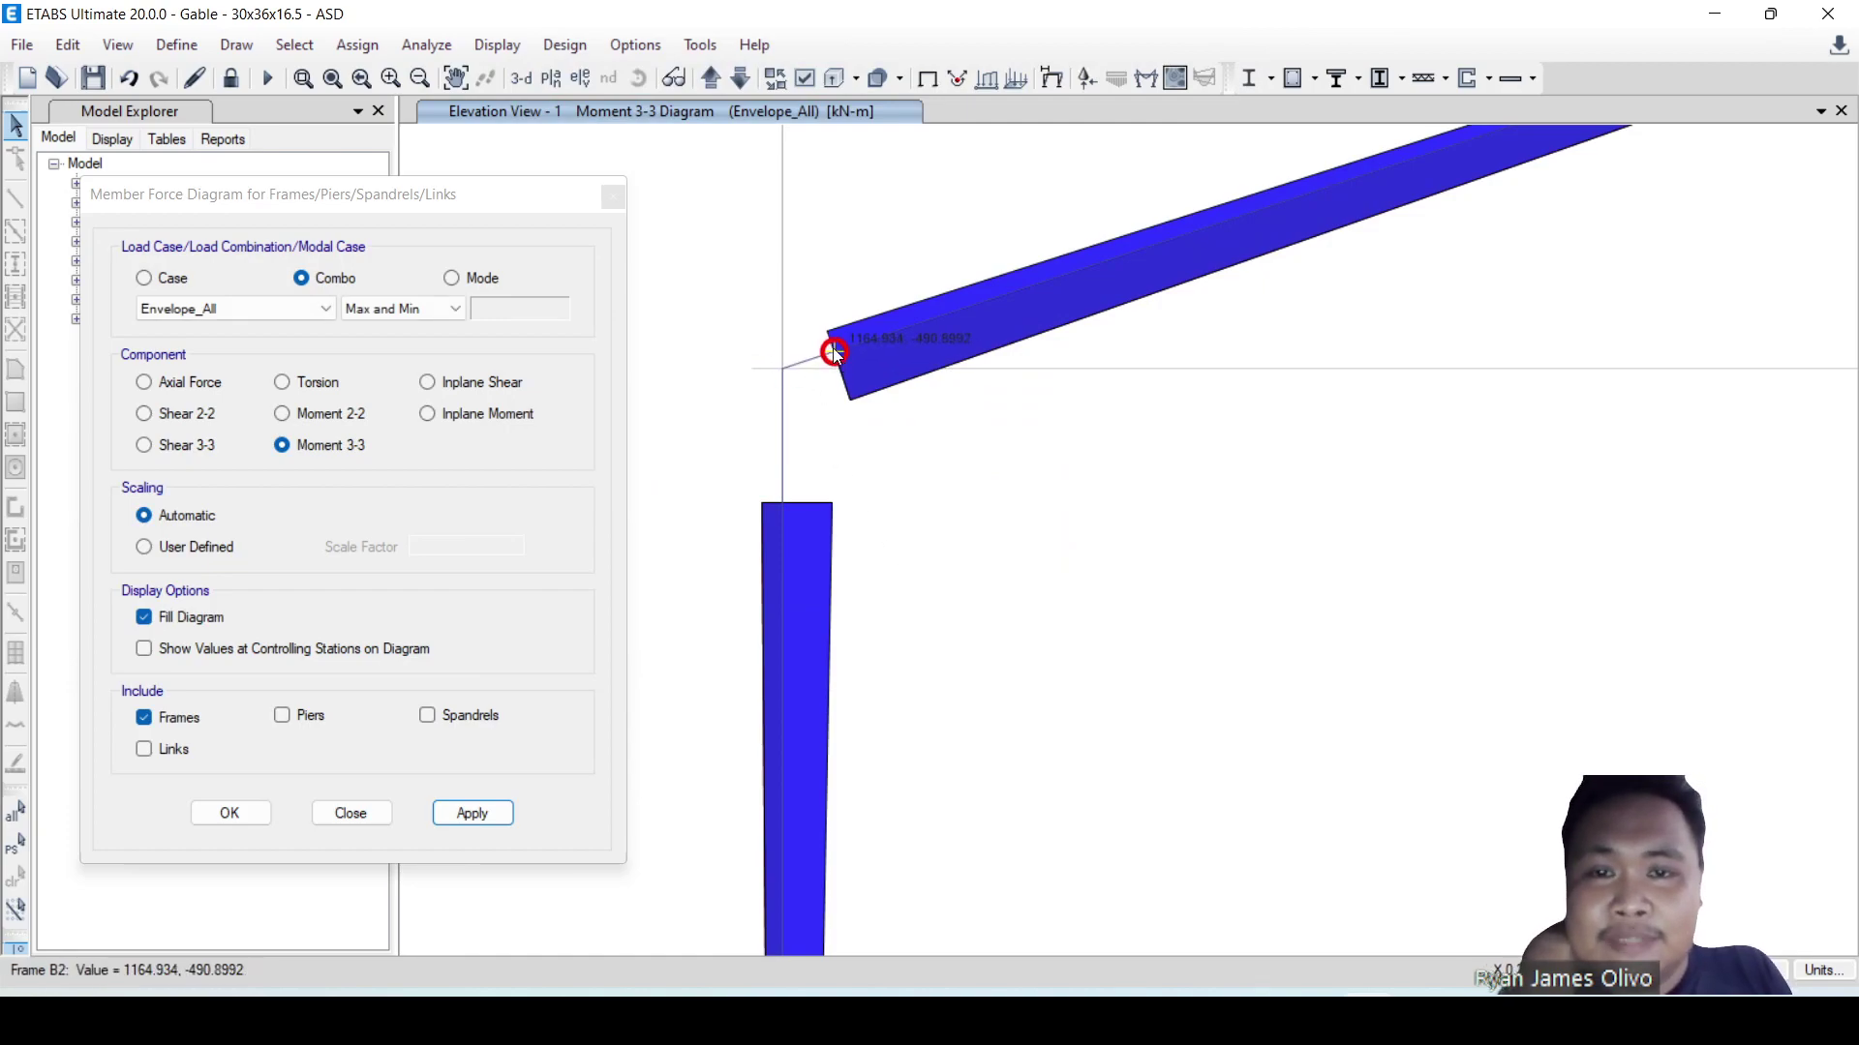
pyautogui.moveTo(782, 505)
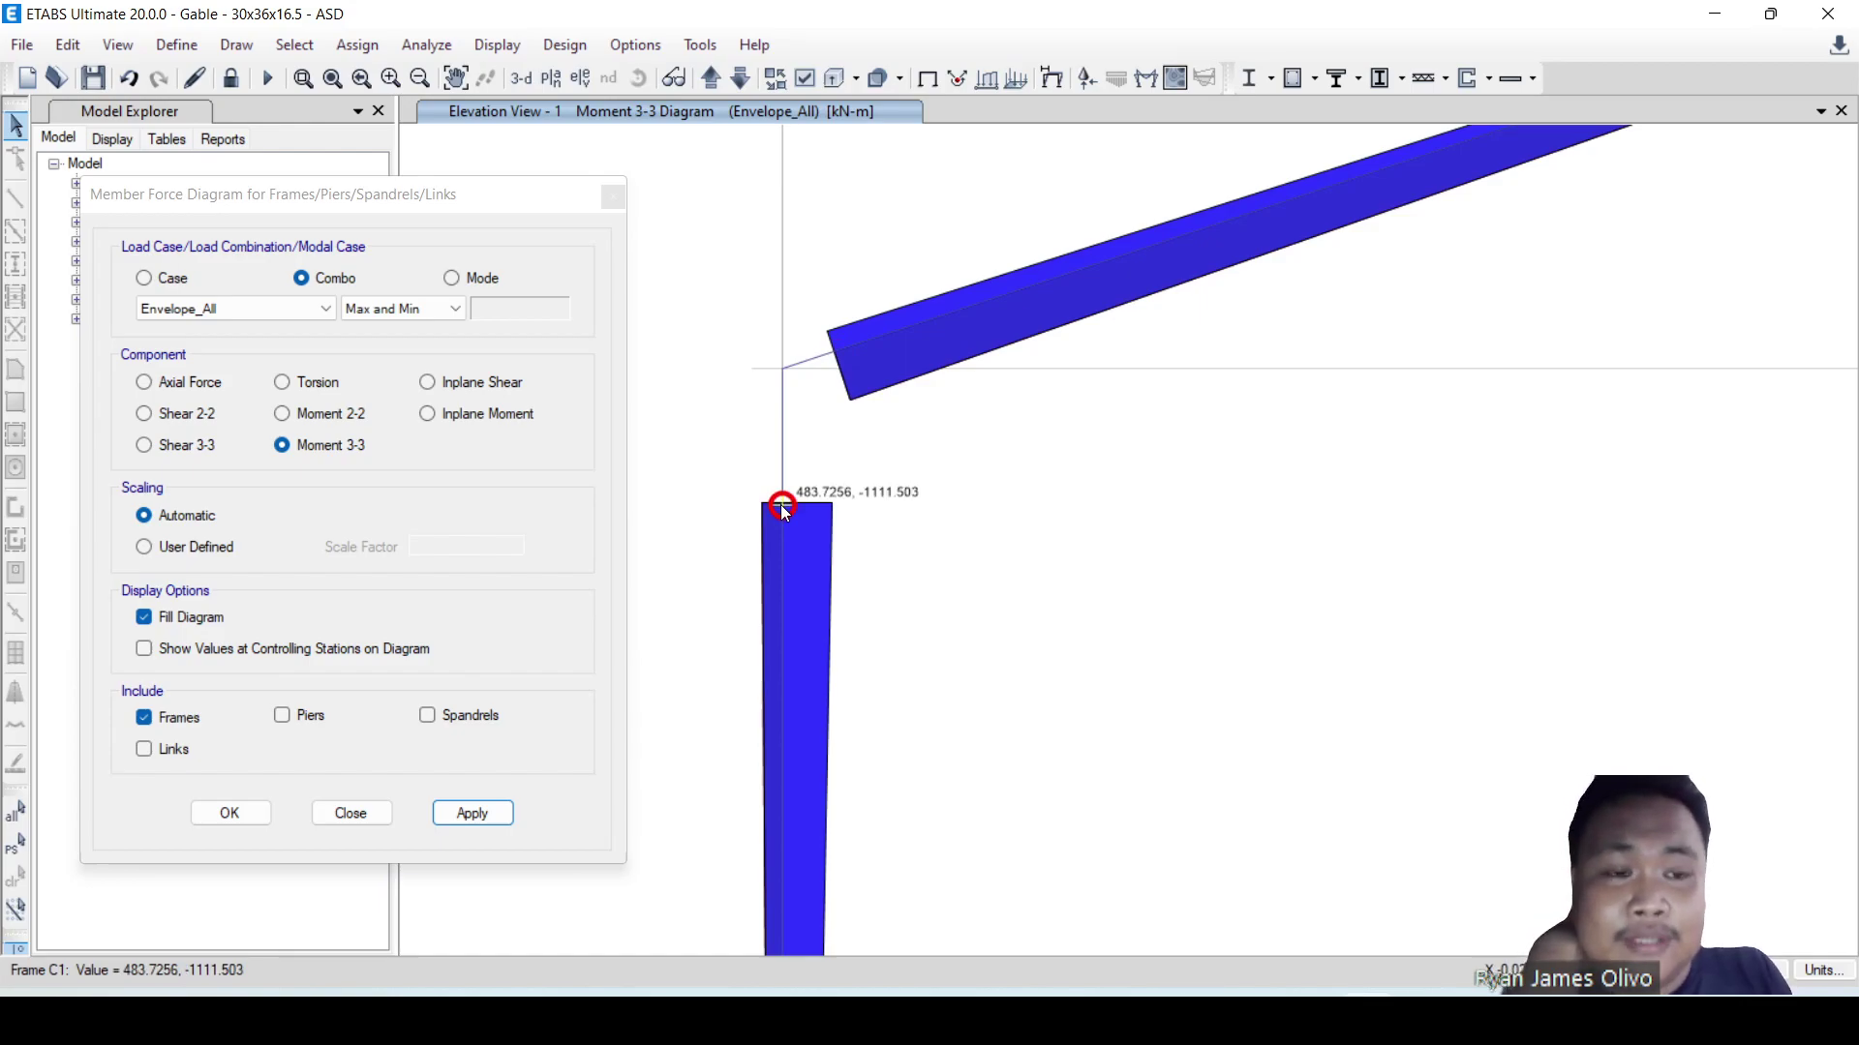
pyautogui.rightClick(782, 505)
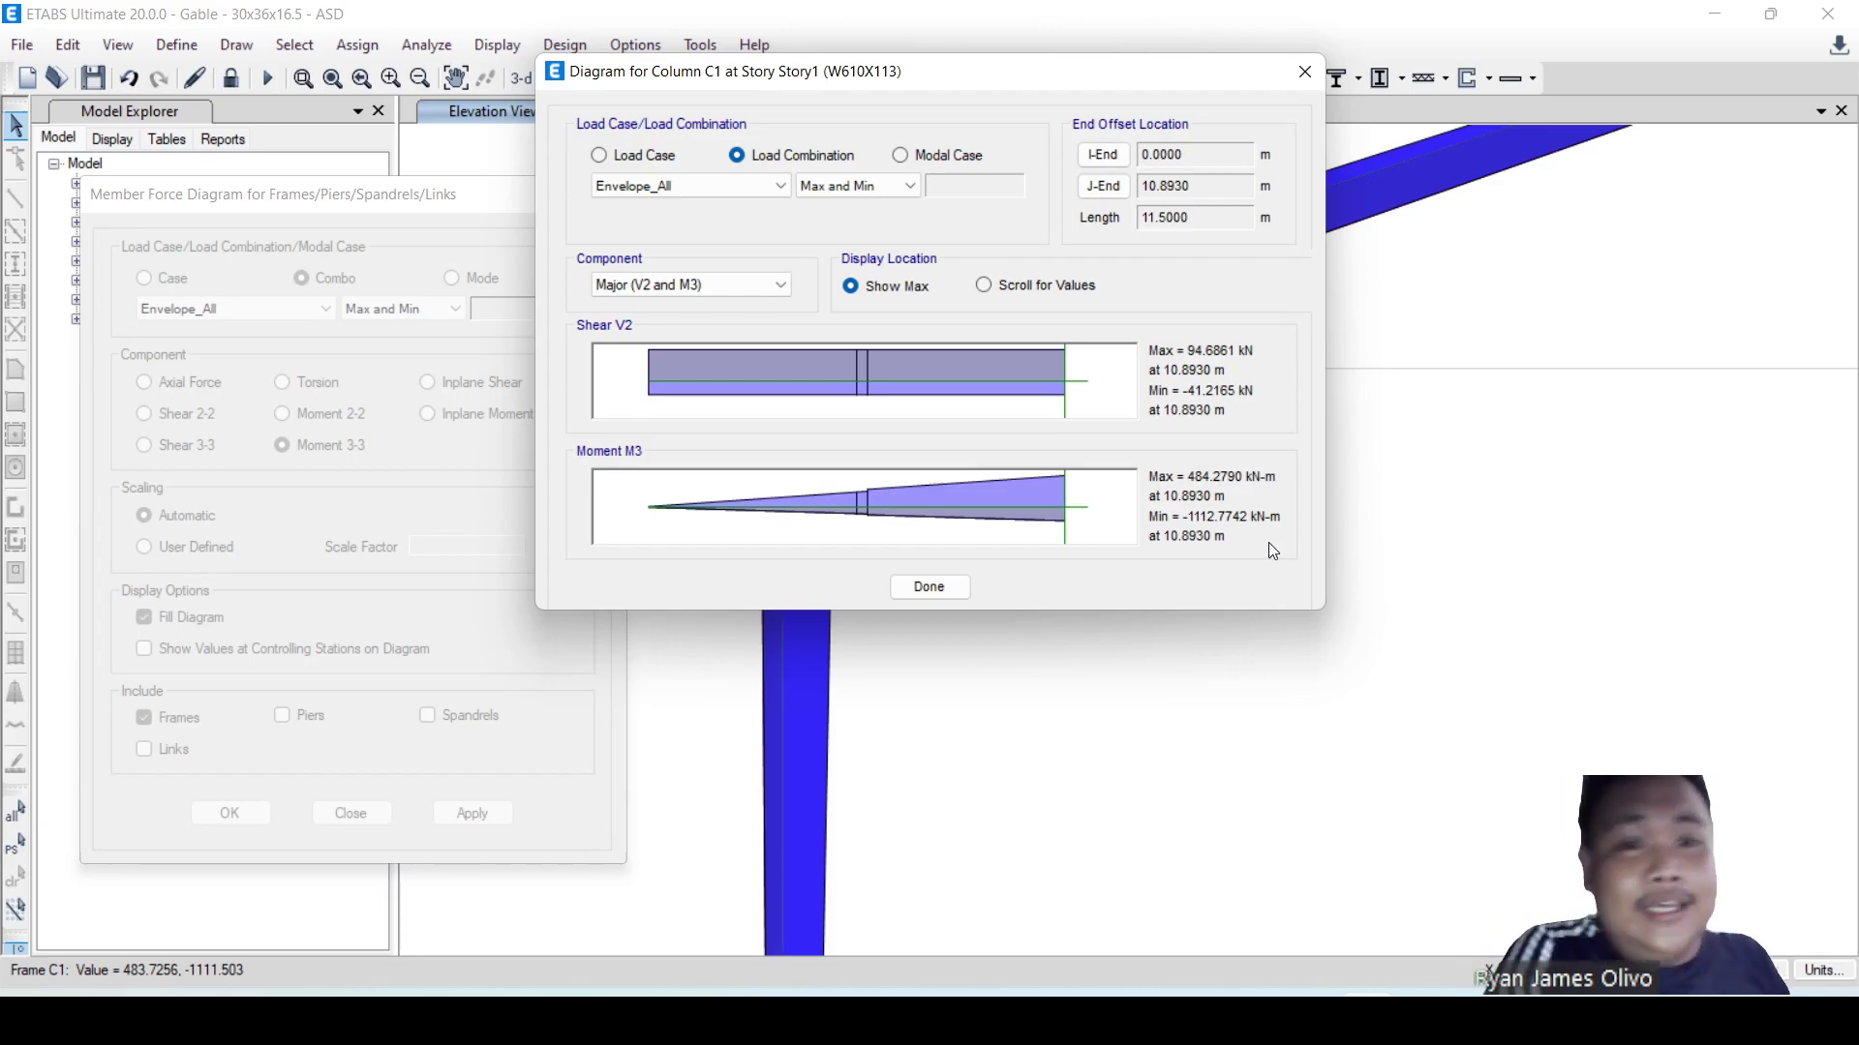
pyautogui.moveTo(1155, 568)
pyautogui.mouseDown()
pyautogui.moveTo(1312, 530)
pyautogui.moveTo(1246, 448)
pyautogui.moveTo(1123, 472)
pyautogui.moveTo(1176, 581)
pyautogui.mouseUp()
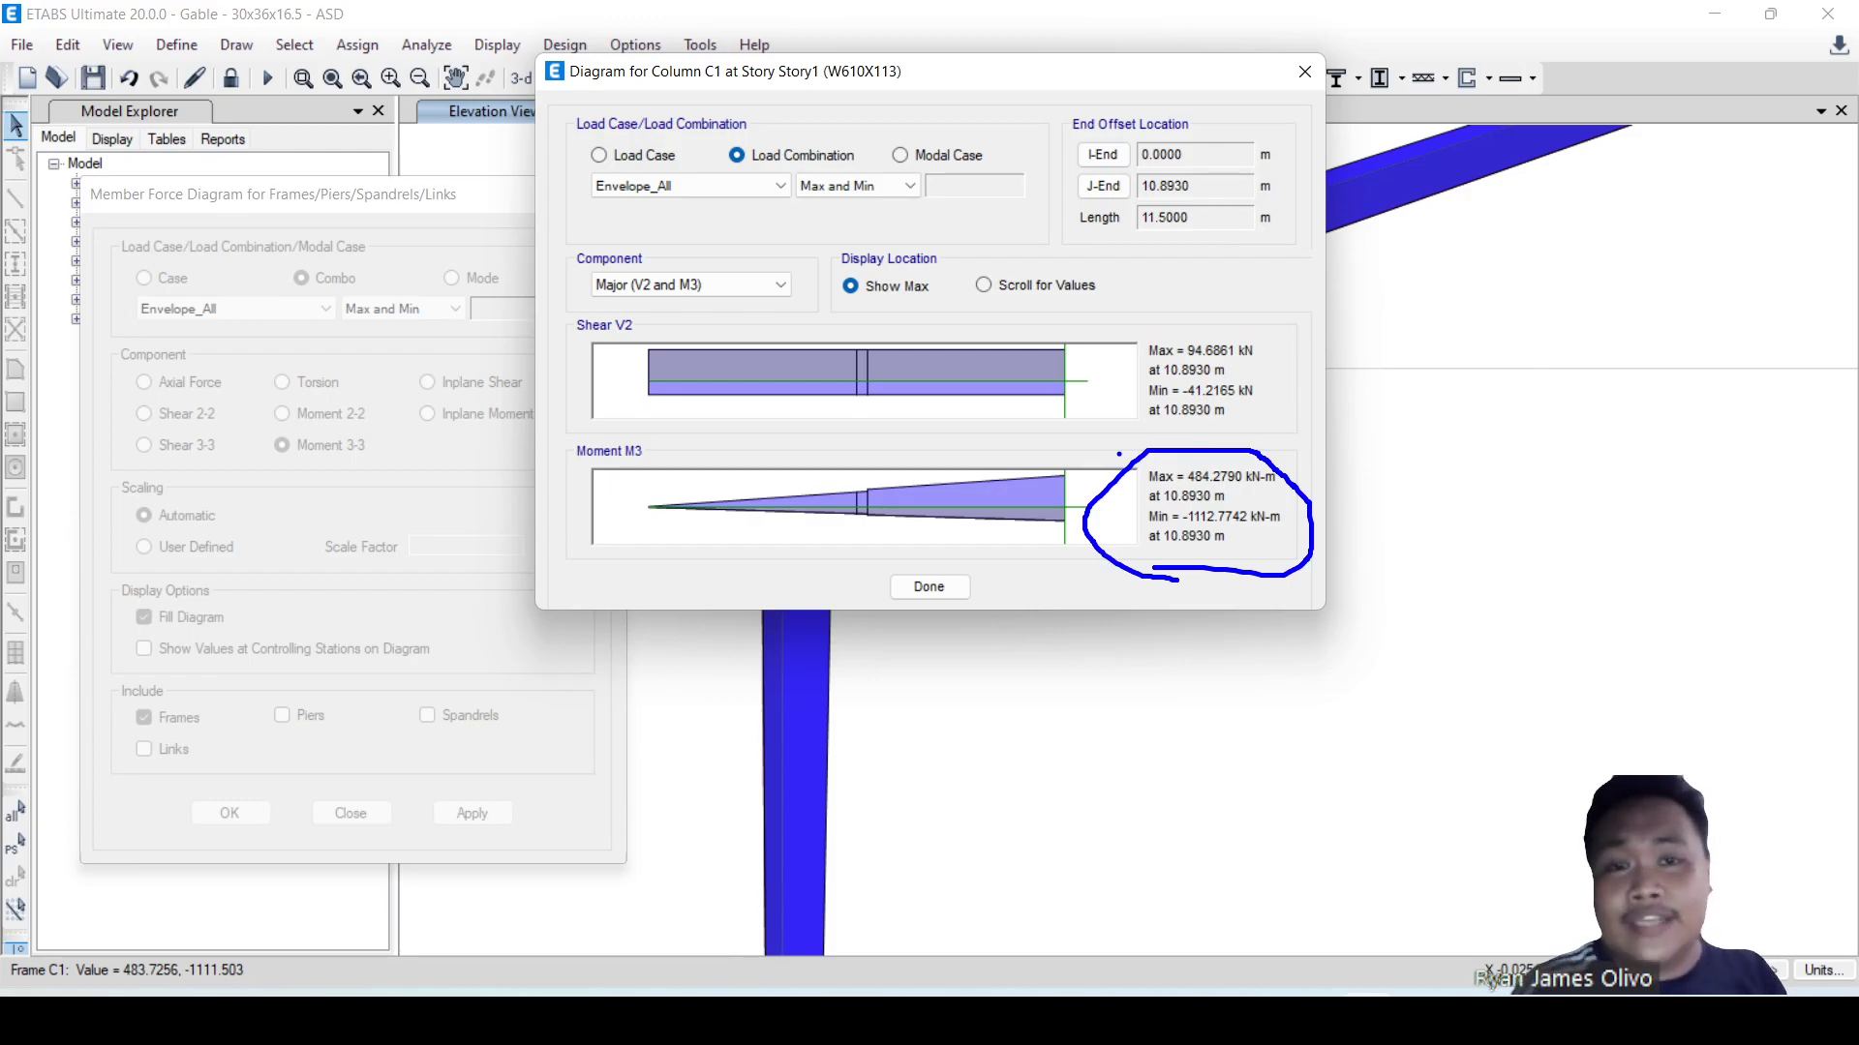
pyautogui.press('Escape')
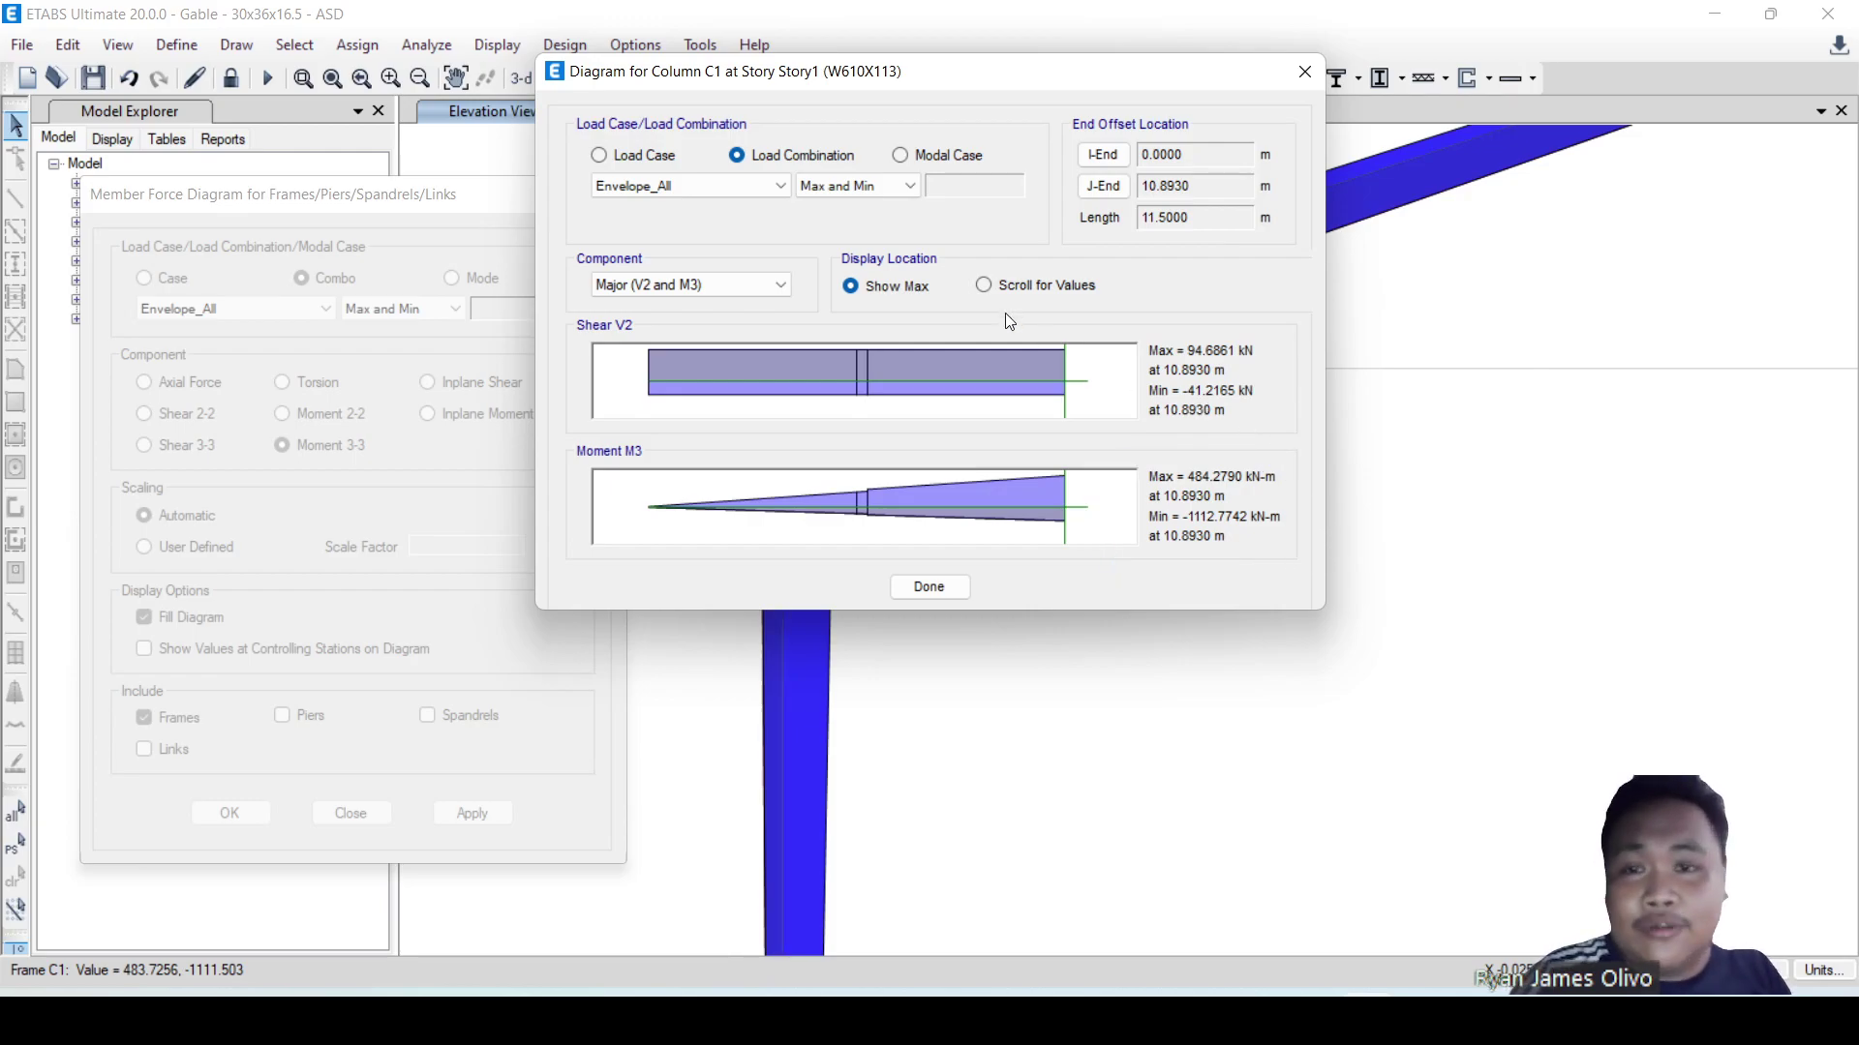
pyautogui.moveTo(1061, 86); pyautogui.dragTo(1410, 193)
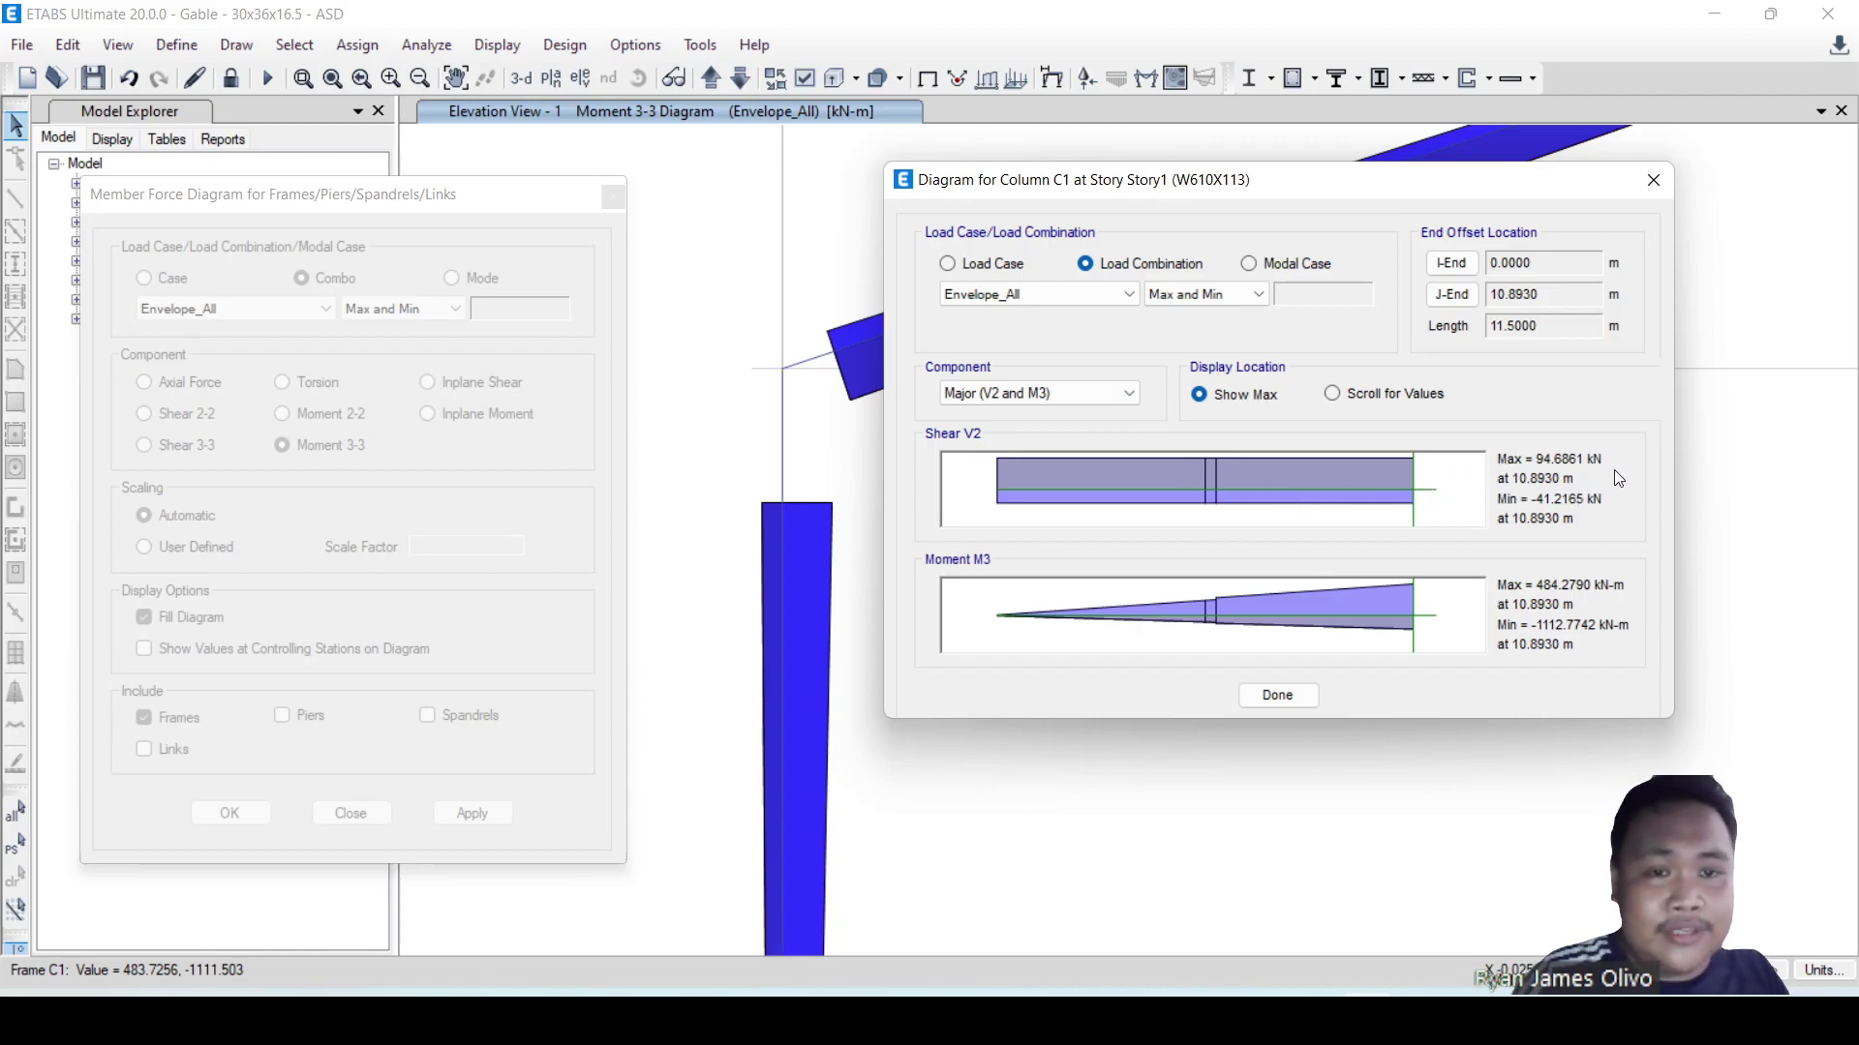
pyautogui.moveTo(1621, 462); pyautogui.dragTo(1631, 490)
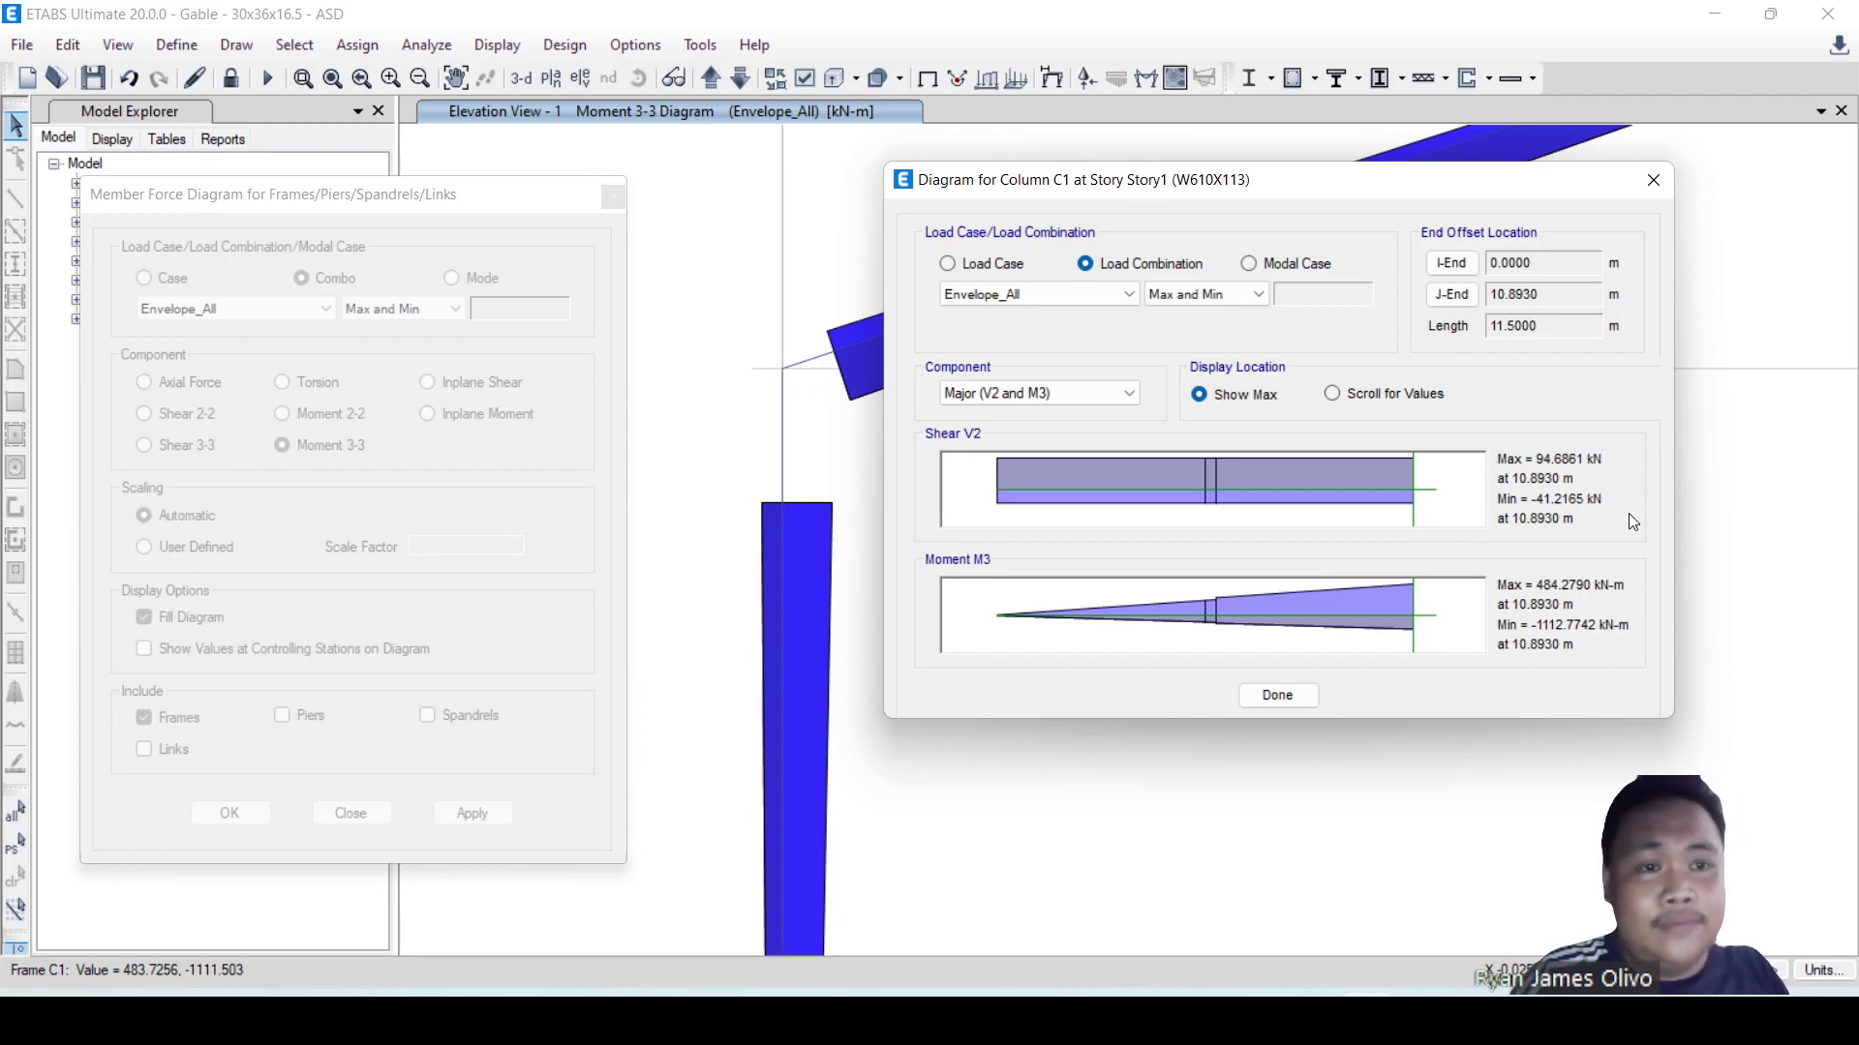
# - Close the column's detailed diagram and display the Shear 2-2 diagram on the frames for Envelope_All
pyautogui.click(1653, 180)
pyautogui.click(192, 415)
pyautogui.click(464, 821)
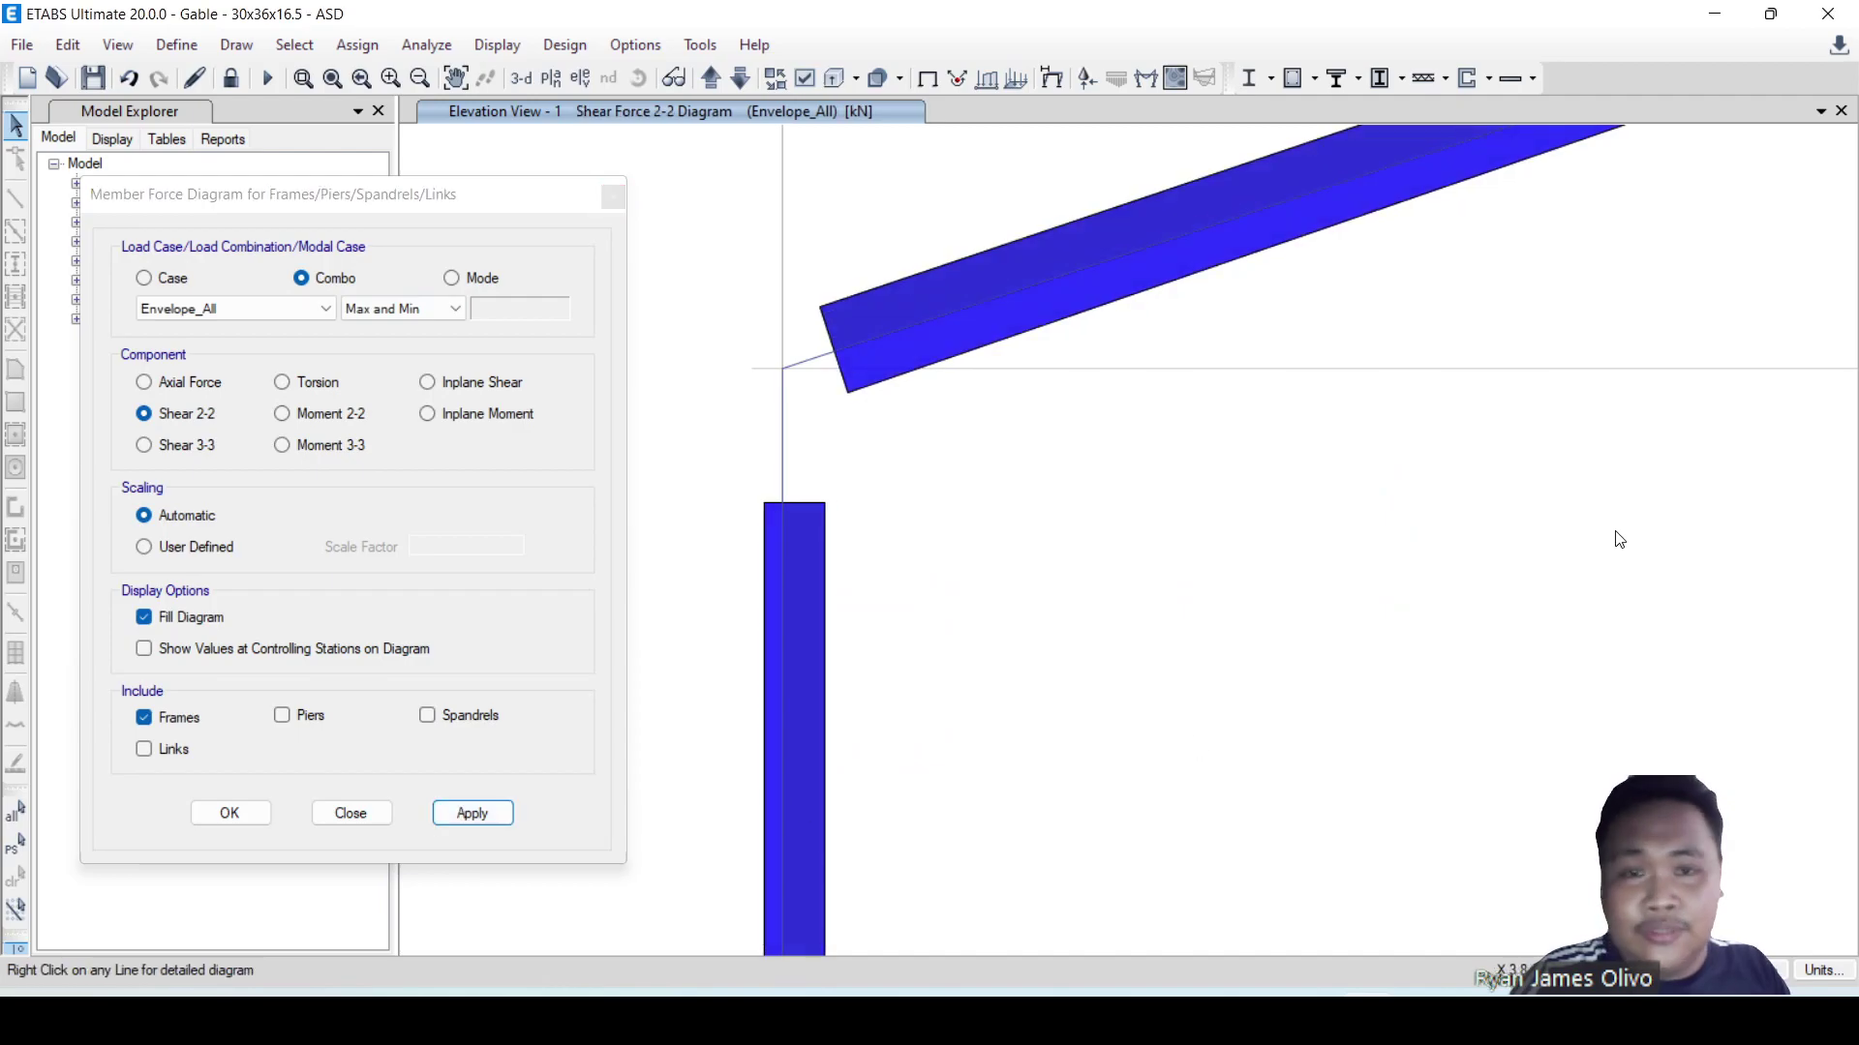
# - Inspect the Axial (P and T) diagrams of the grid A column under Envelope_All, and close its detailed diagram
pyautogui.rightClick(784, 611)
pyautogui.click(780, 589)
pyautogui.rightClick(780, 589)
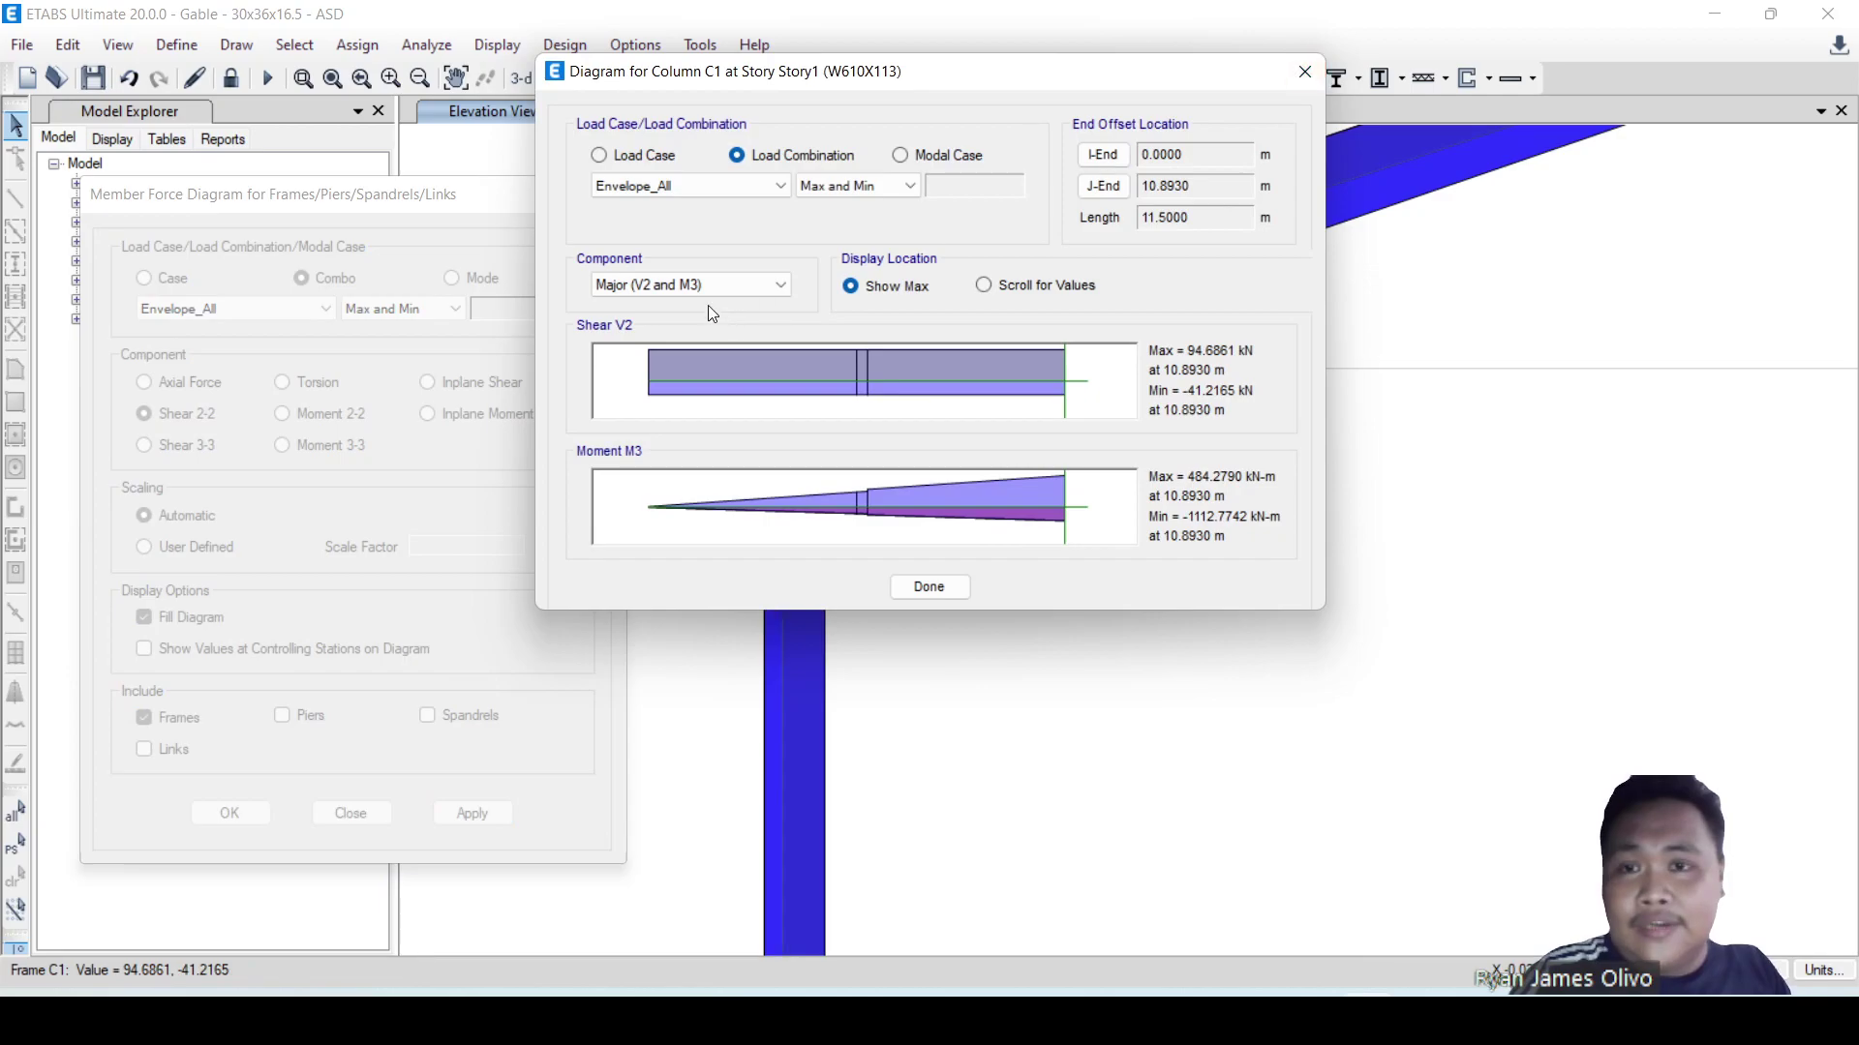
pyautogui.click(691, 285)
pyautogui.click(665, 337)
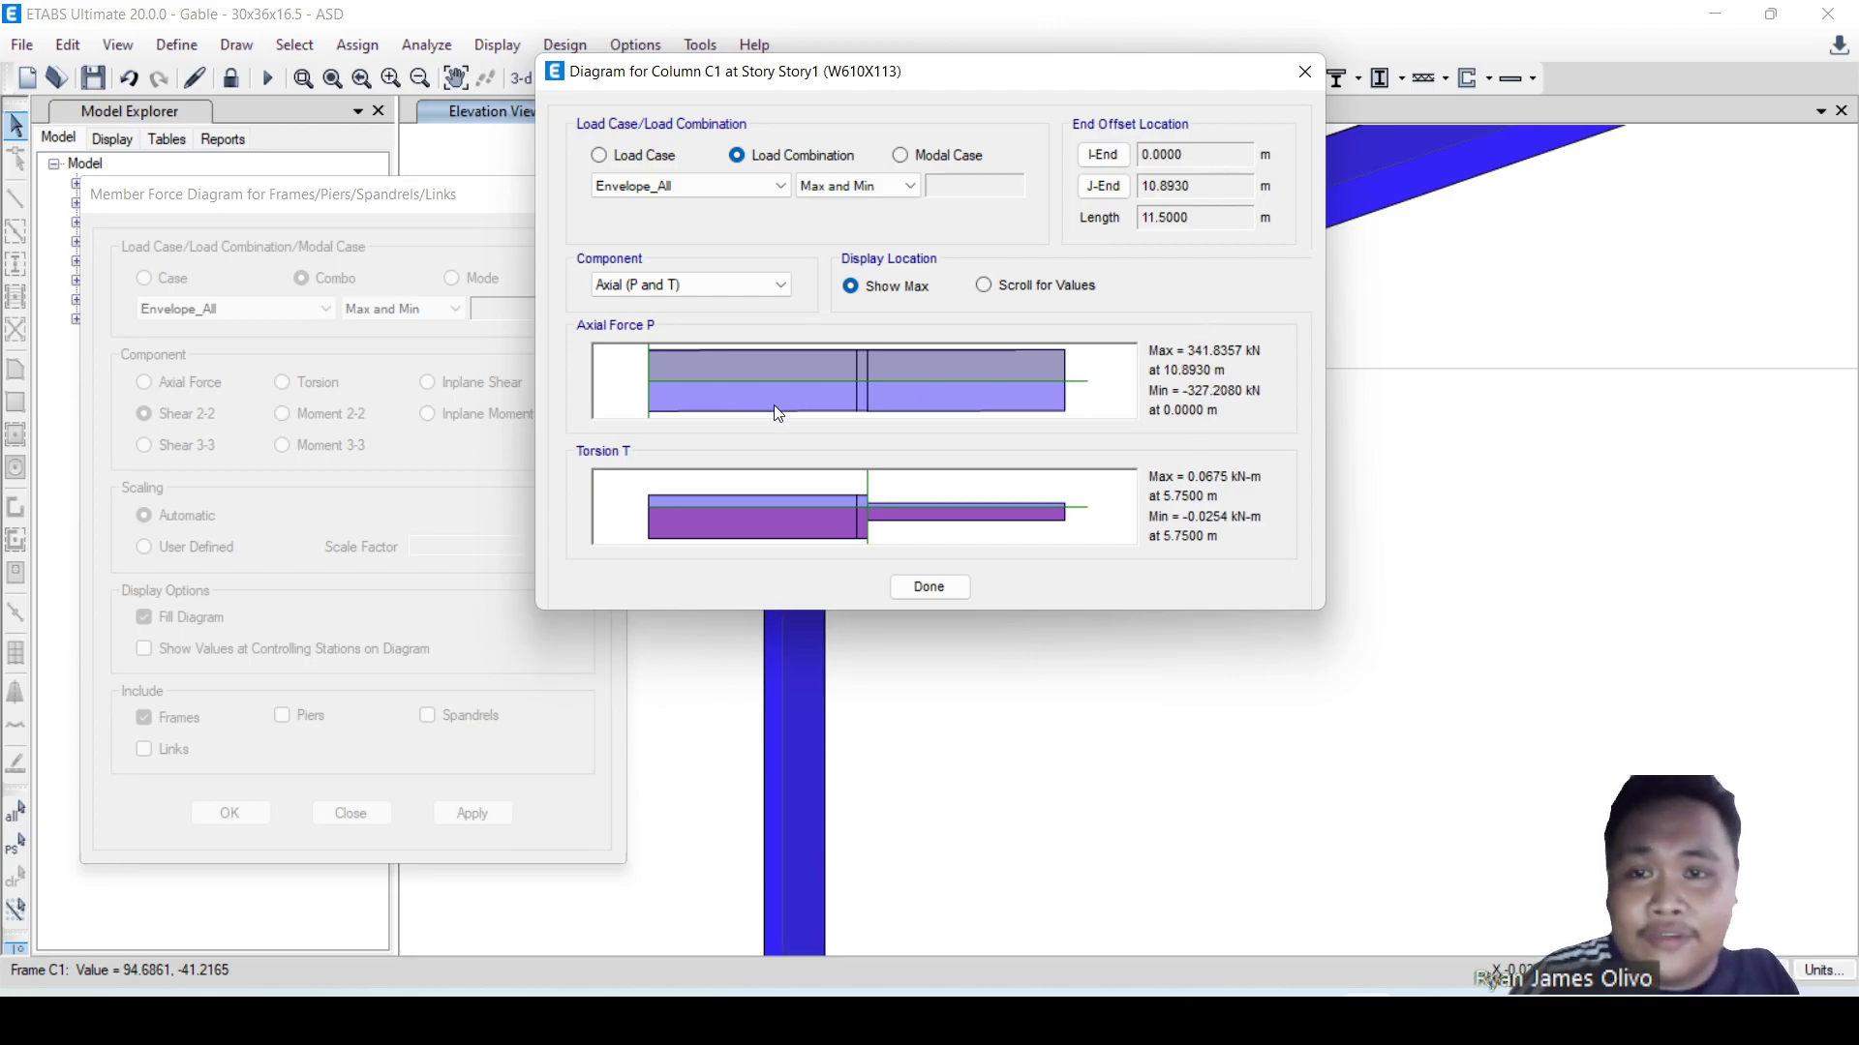
pyautogui.moveTo(917, 78); pyautogui.dragTo(1359, 340)
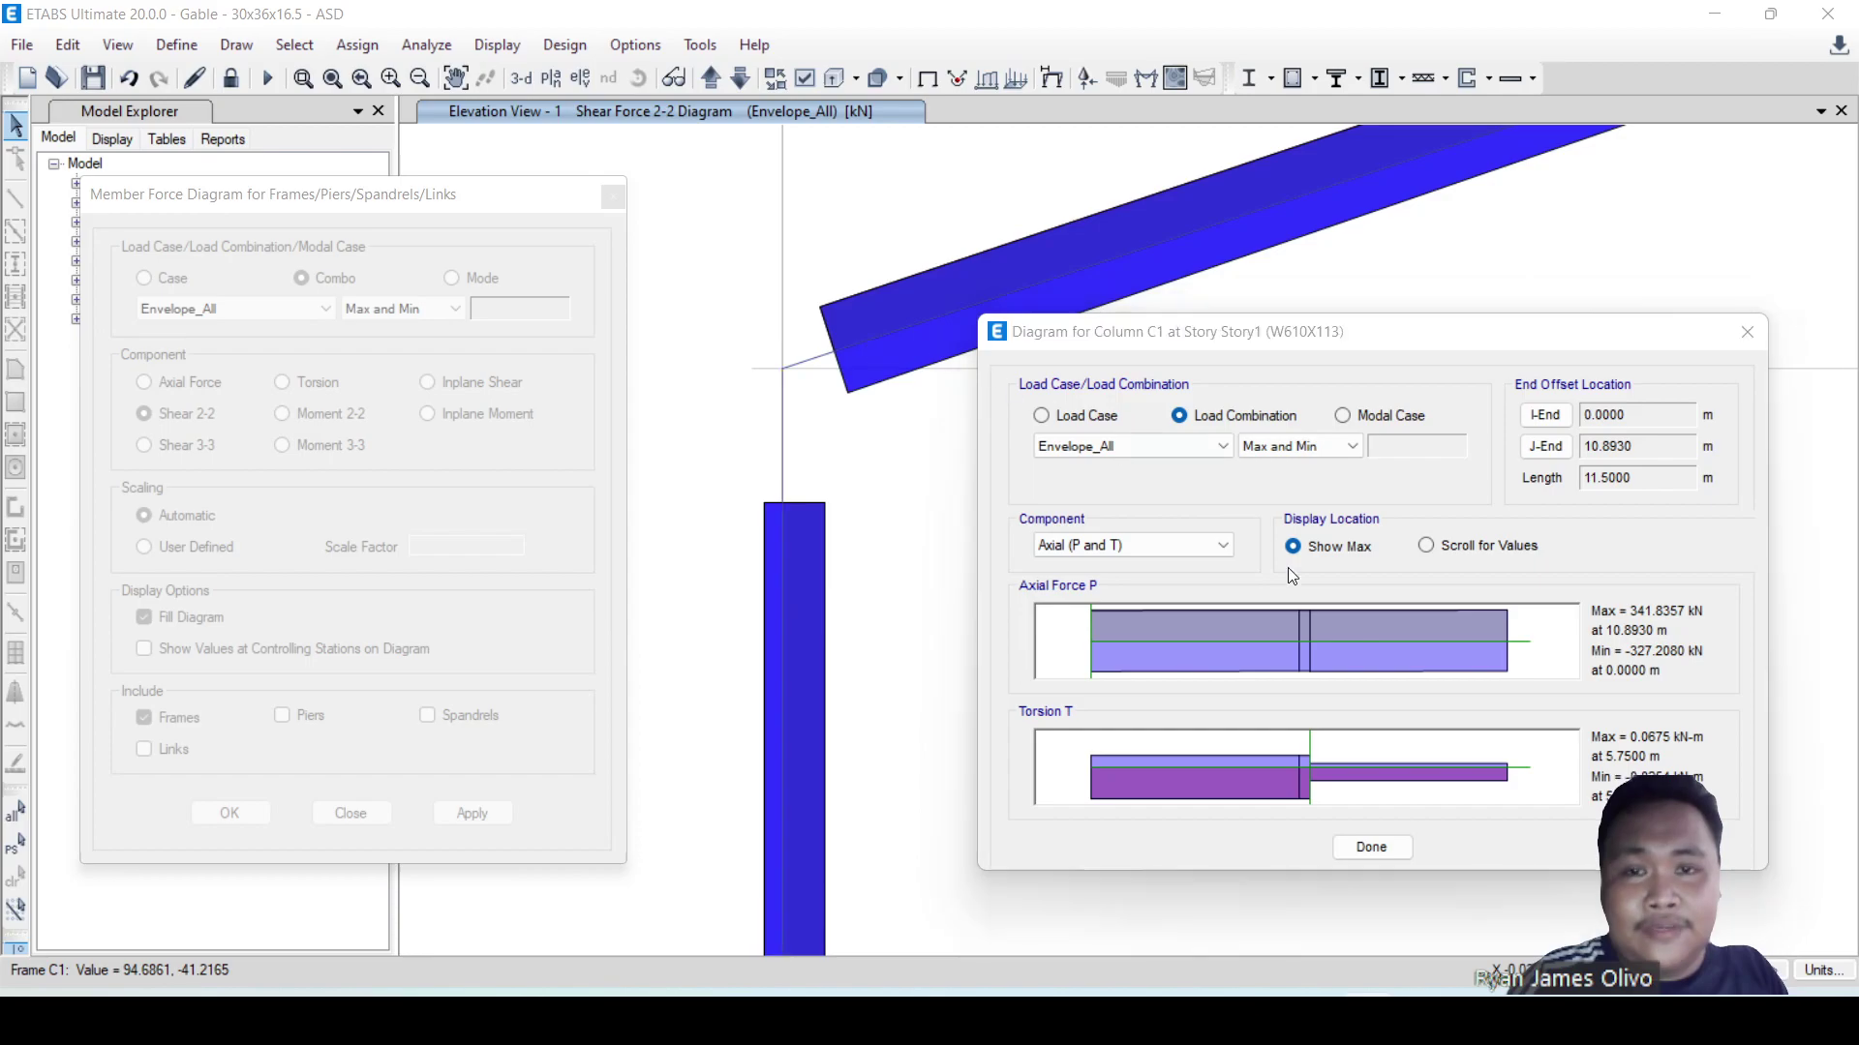
pyautogui.click(1747, 334)
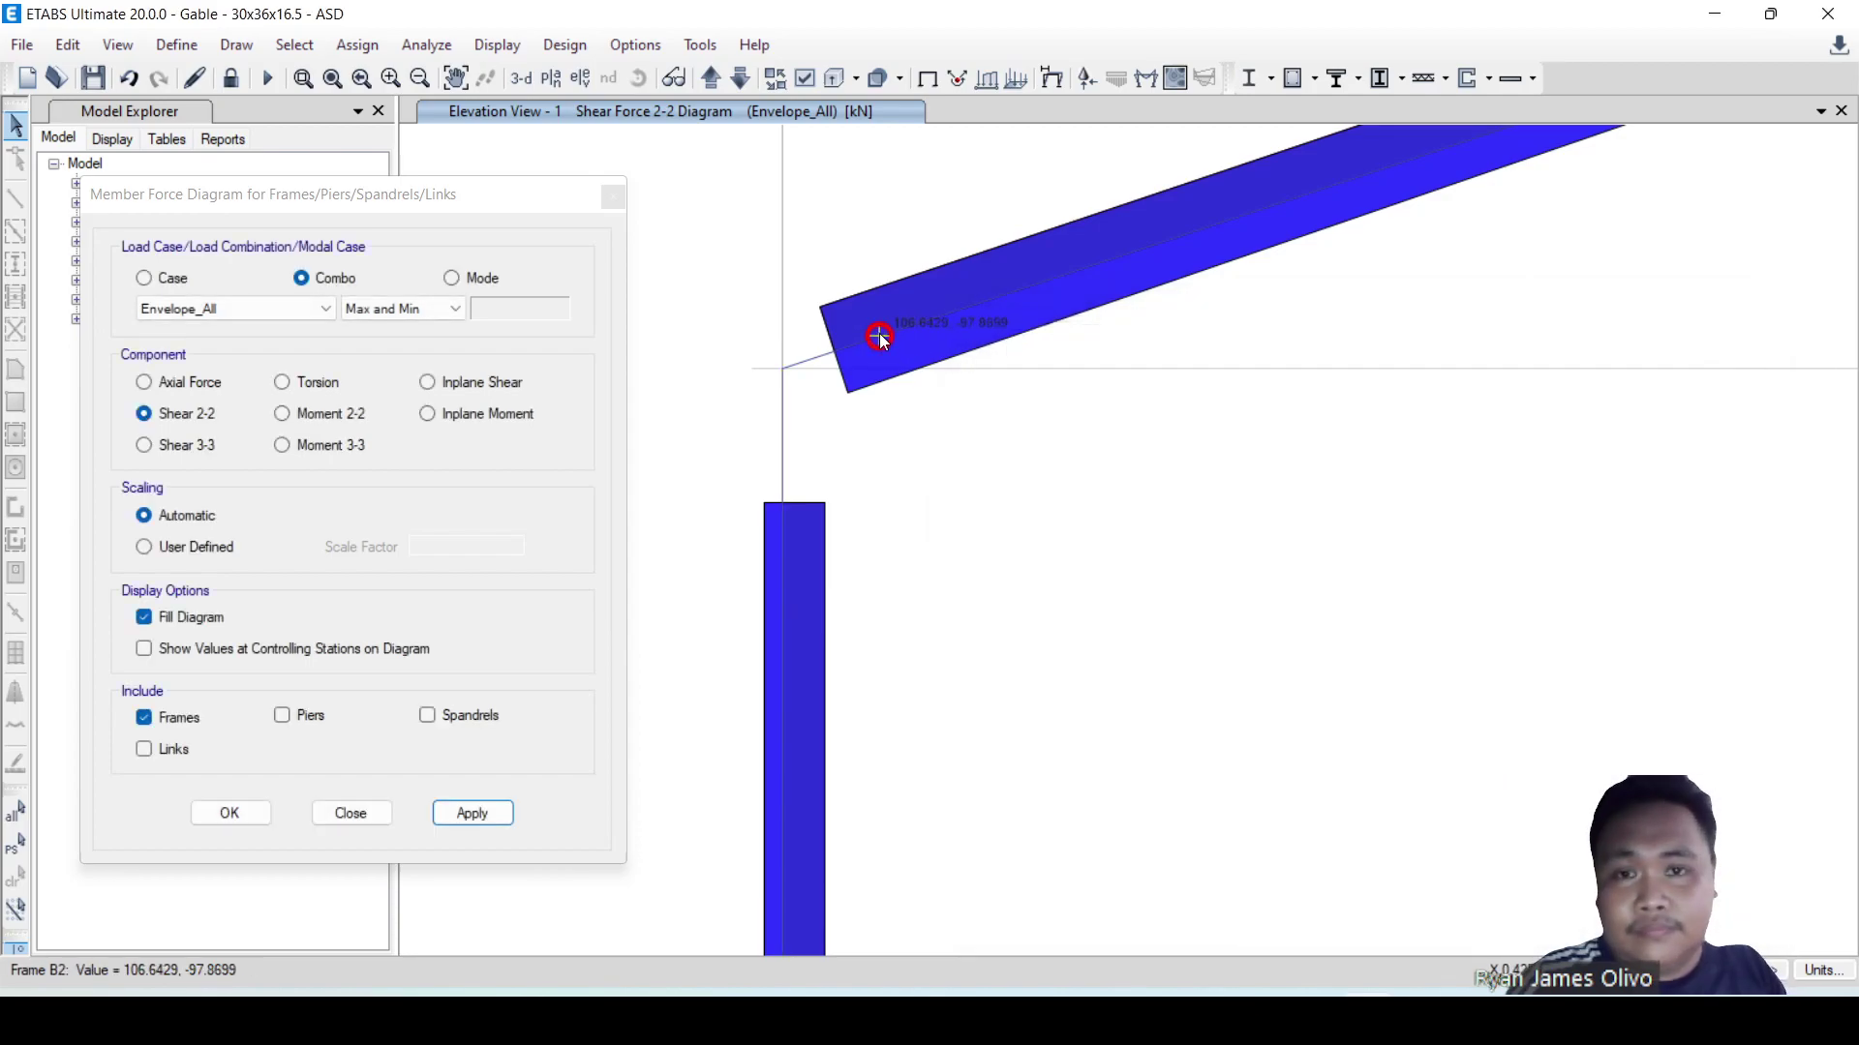
# - Compare the eave rafter's axial force and torsion under Envelope_All, Envelope_0.6D+0.6W, Envelope_D+0.6W and Envelope_D+0.75Lr+0.45W
pyautogui.rightClick(881, 333)
pyautogui.click(712, 284)
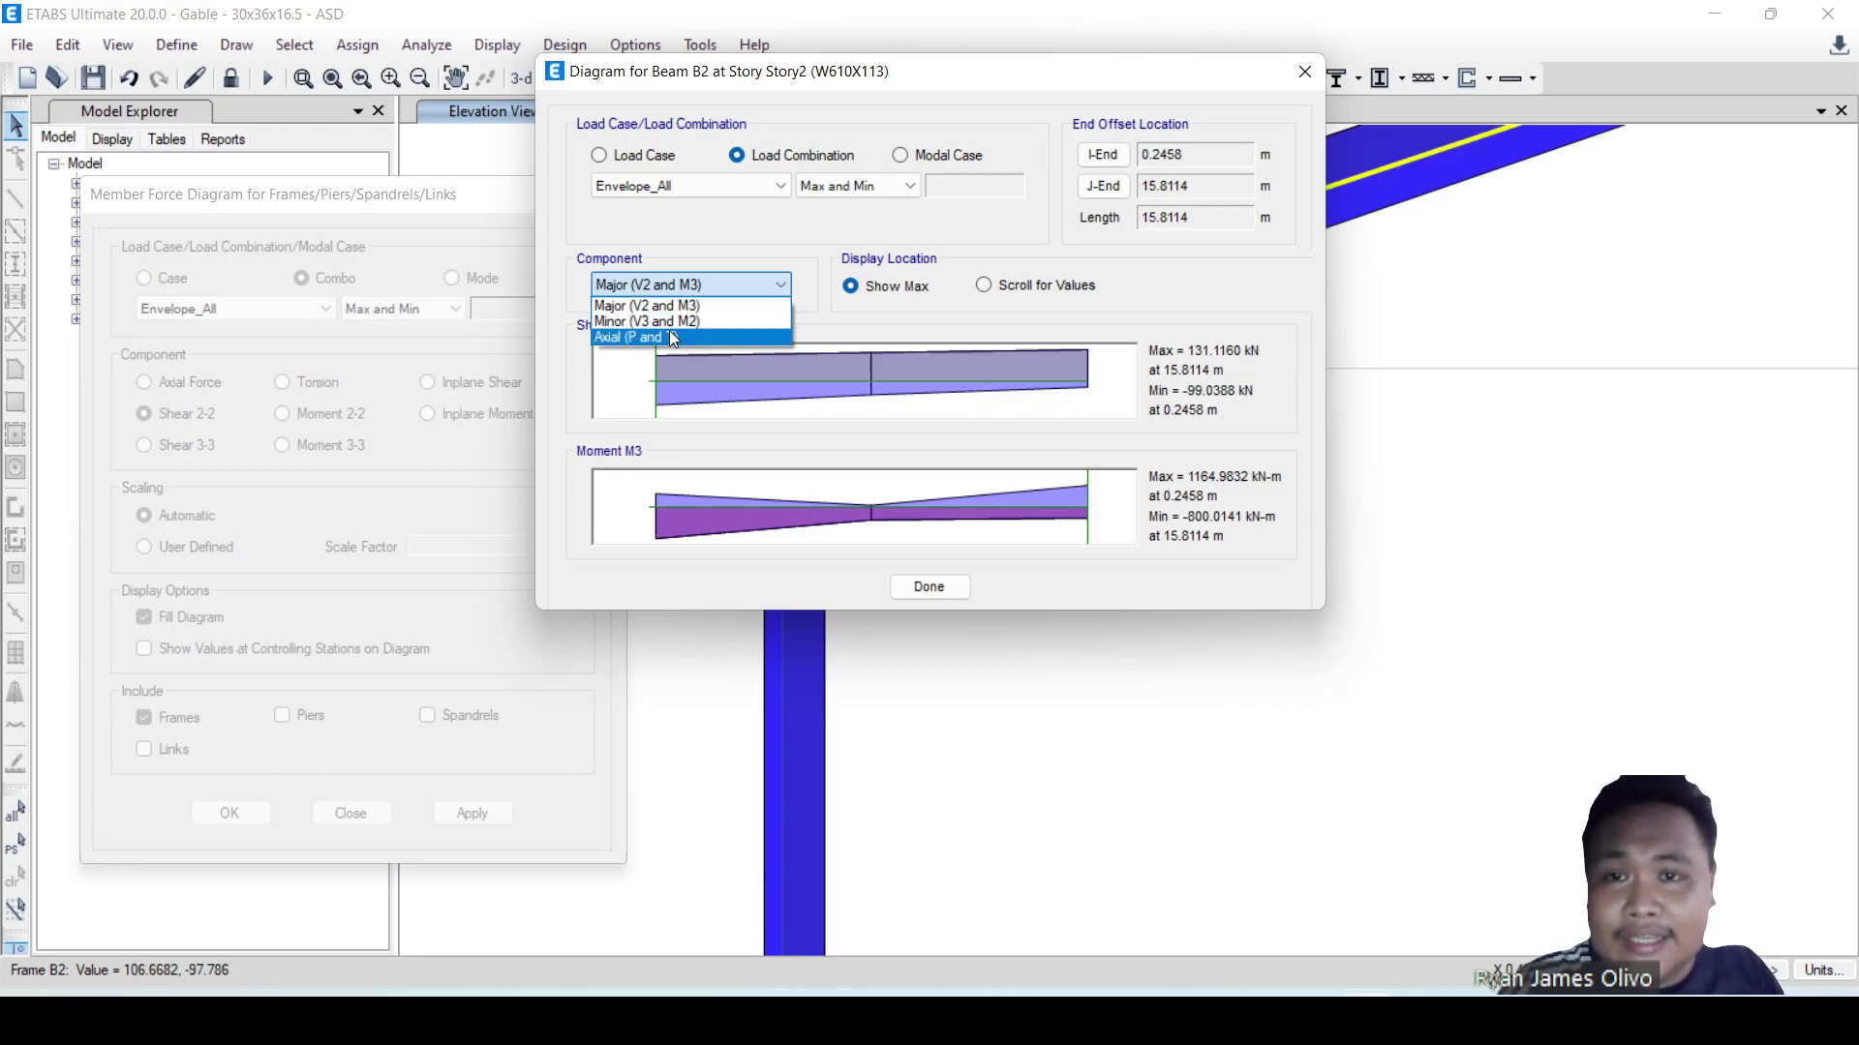
pyautogui.click(670, 335)
pyautogui.click(674, 188)
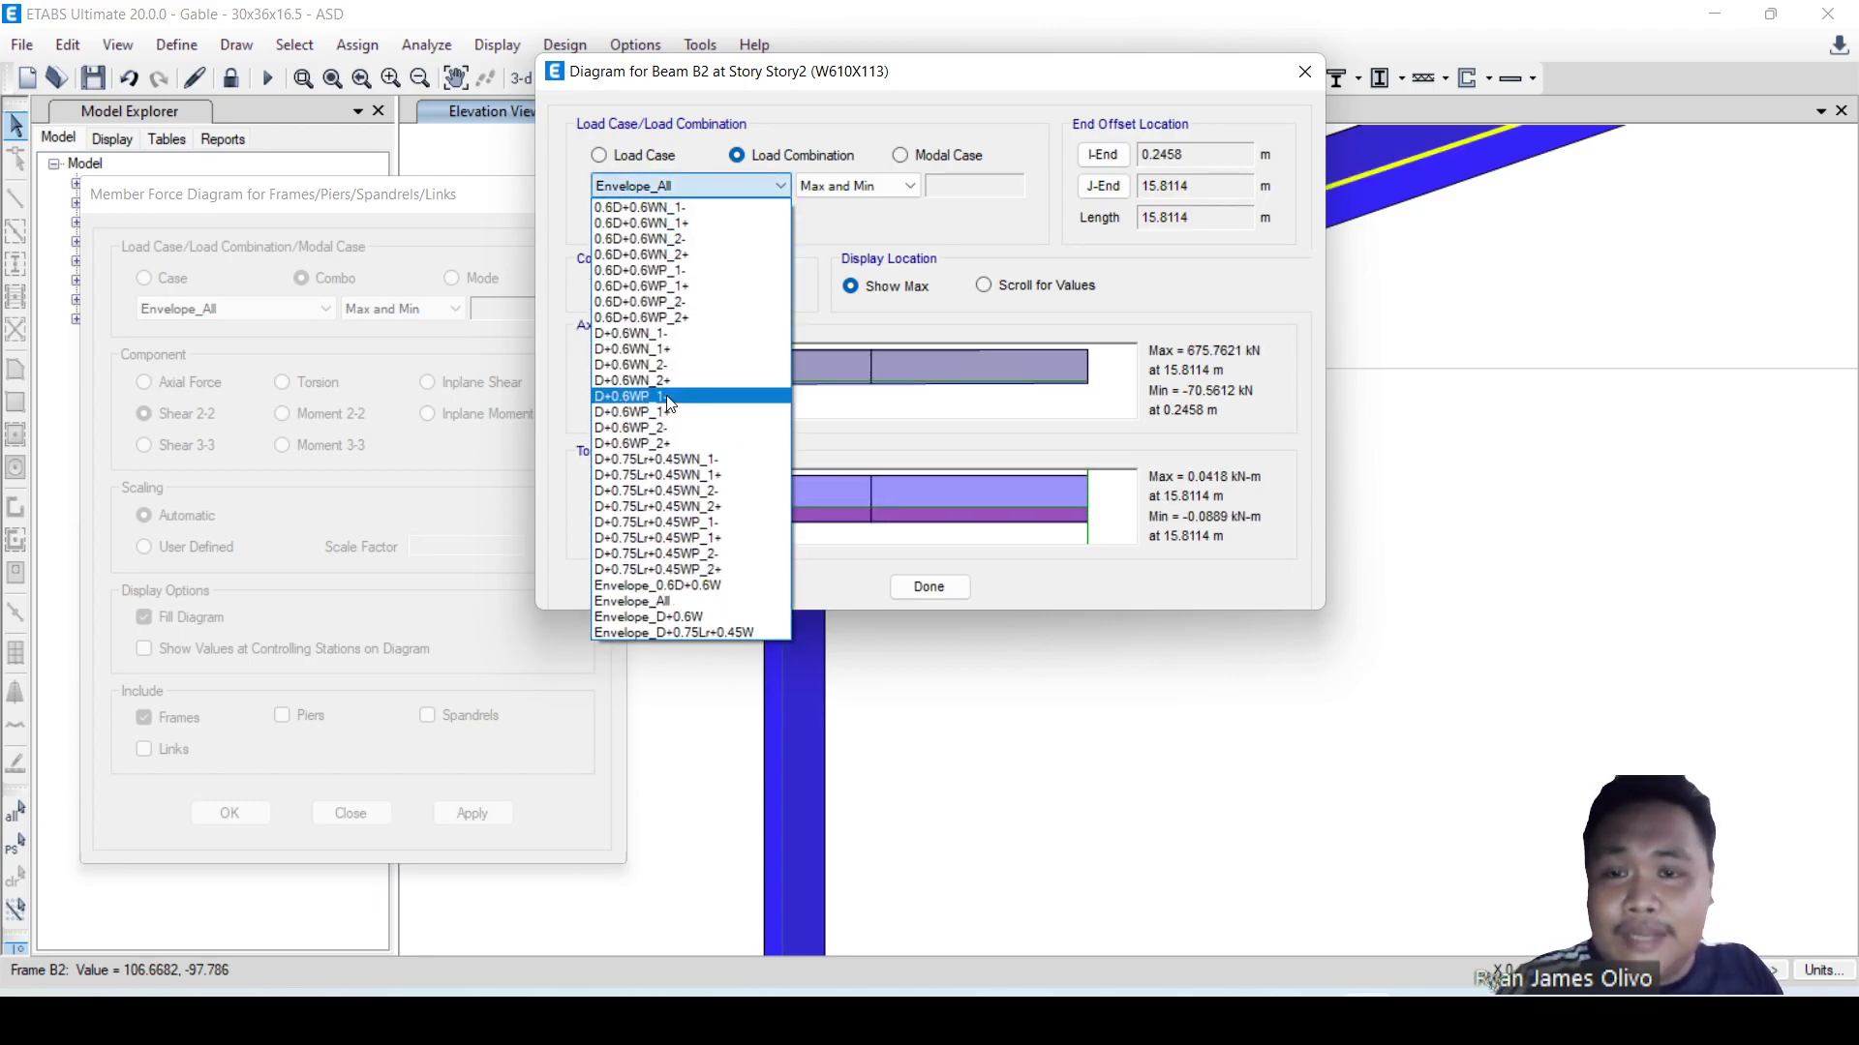
pyautogui.click(673, 586)
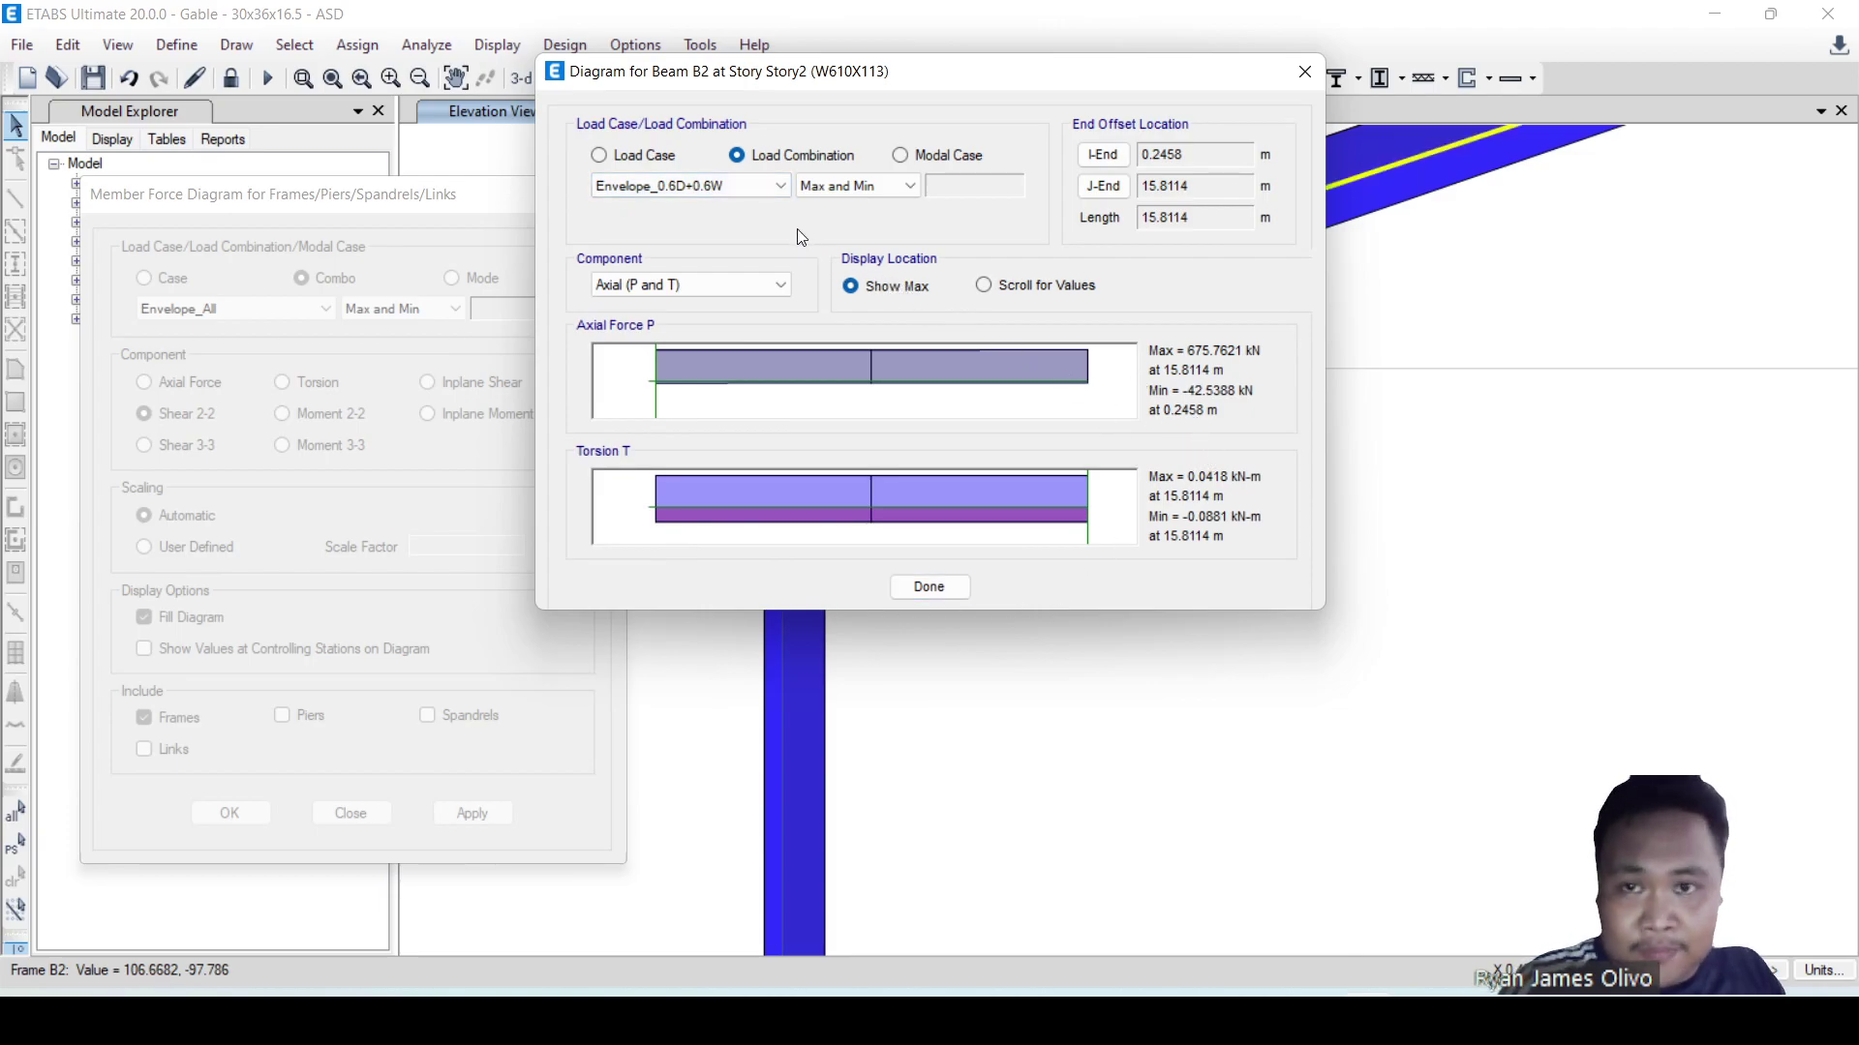
pyautogui.click(740, 194)
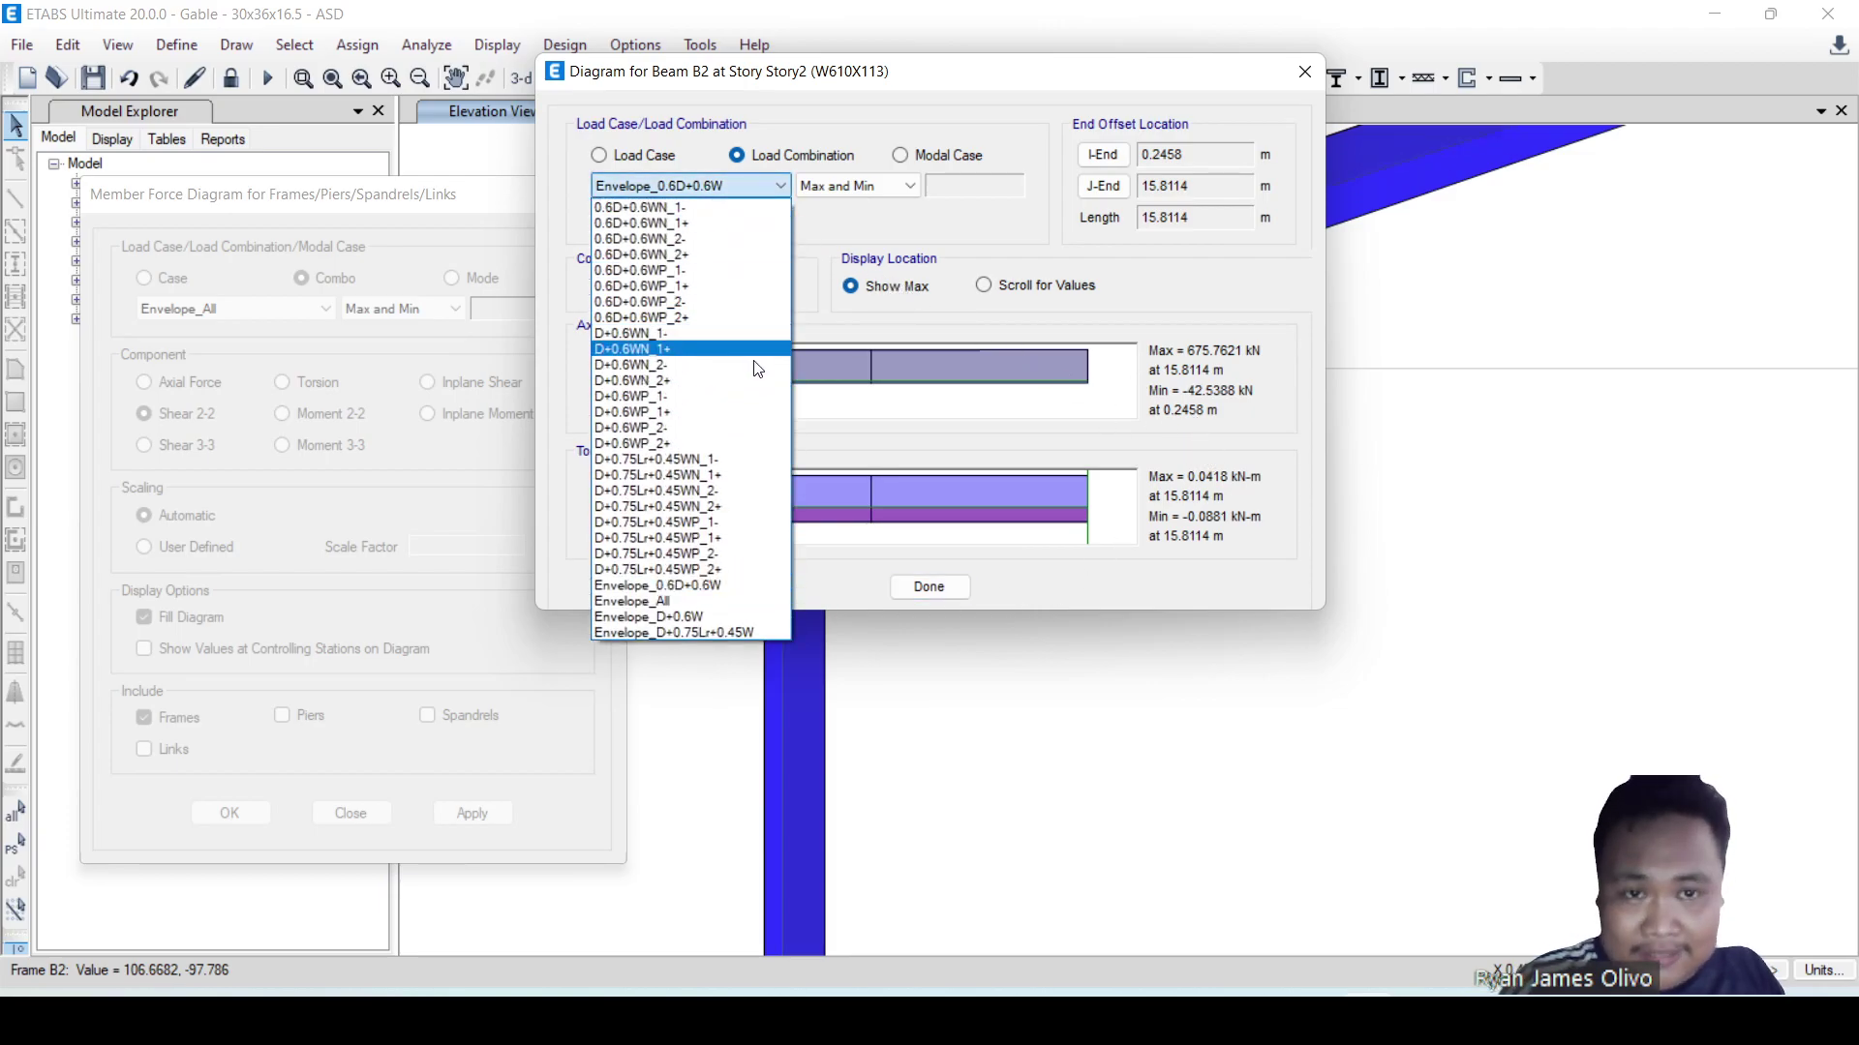
pyautogui.click(733, 614)
pyautogui.click(684, 187)
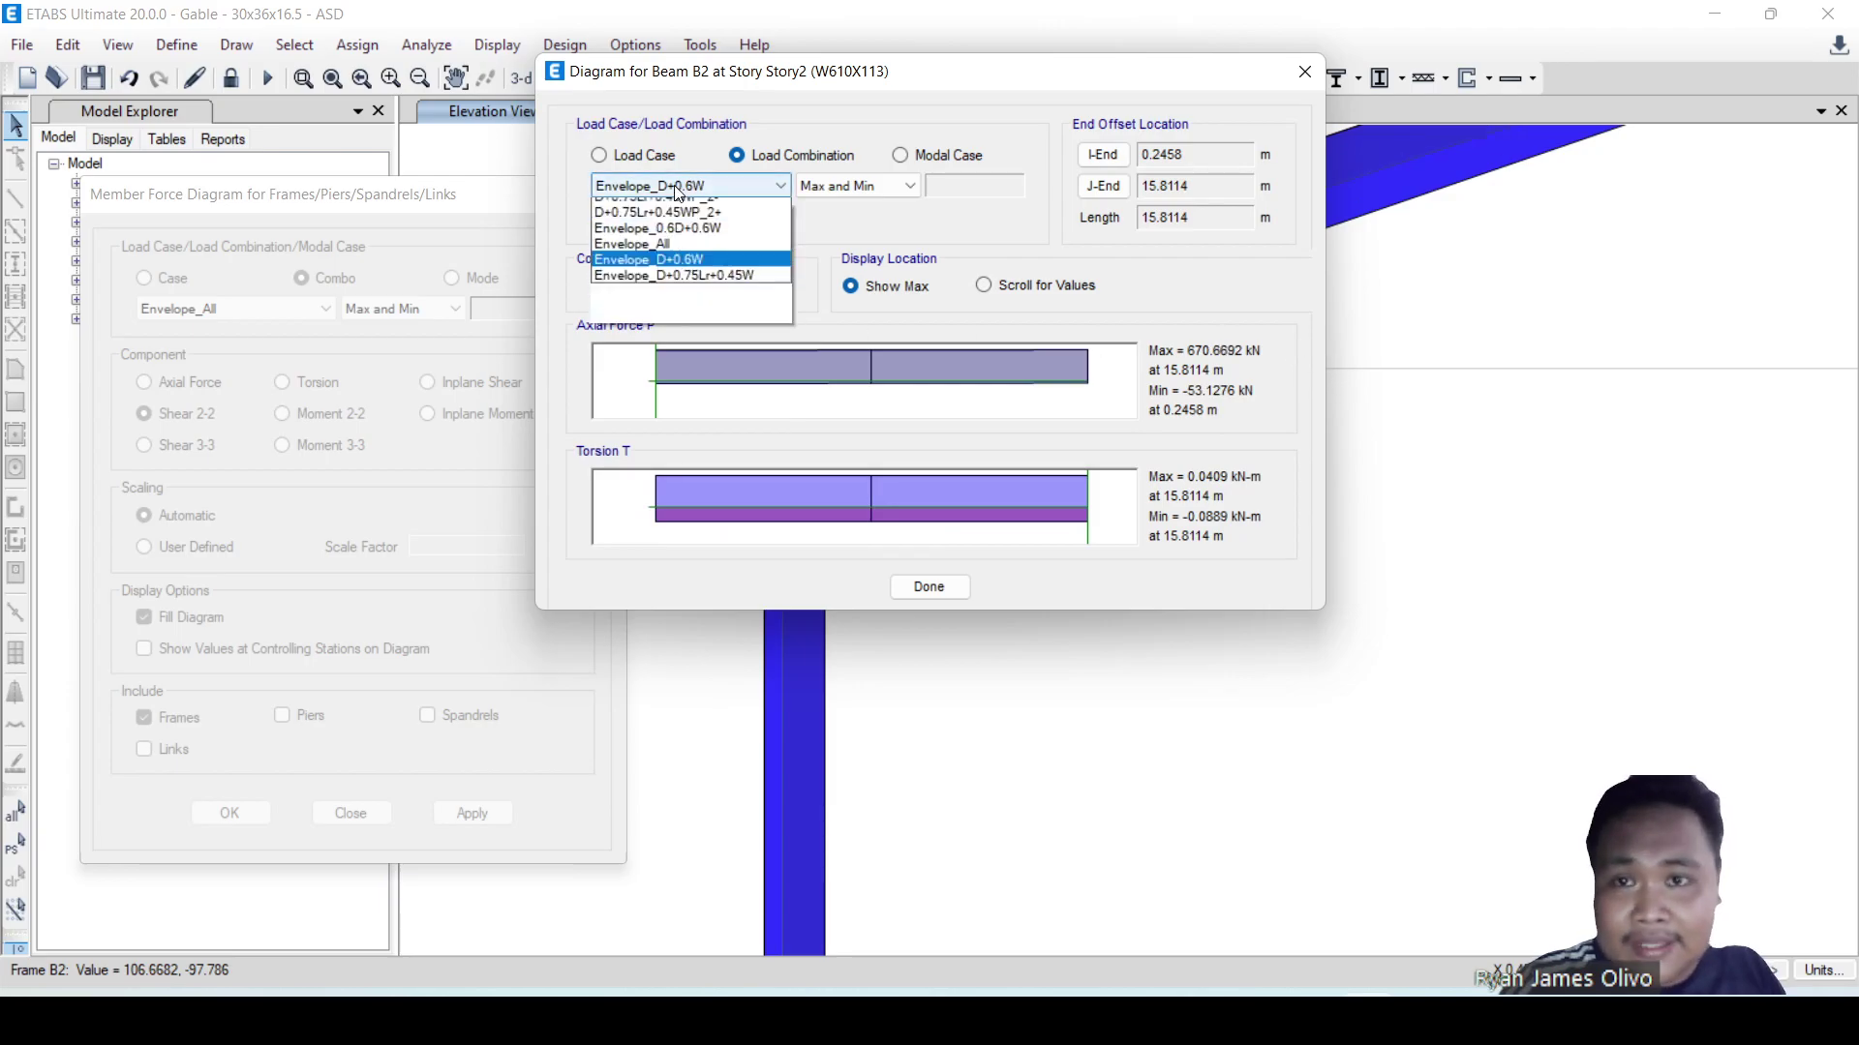
pyautogui.click(683, 633)
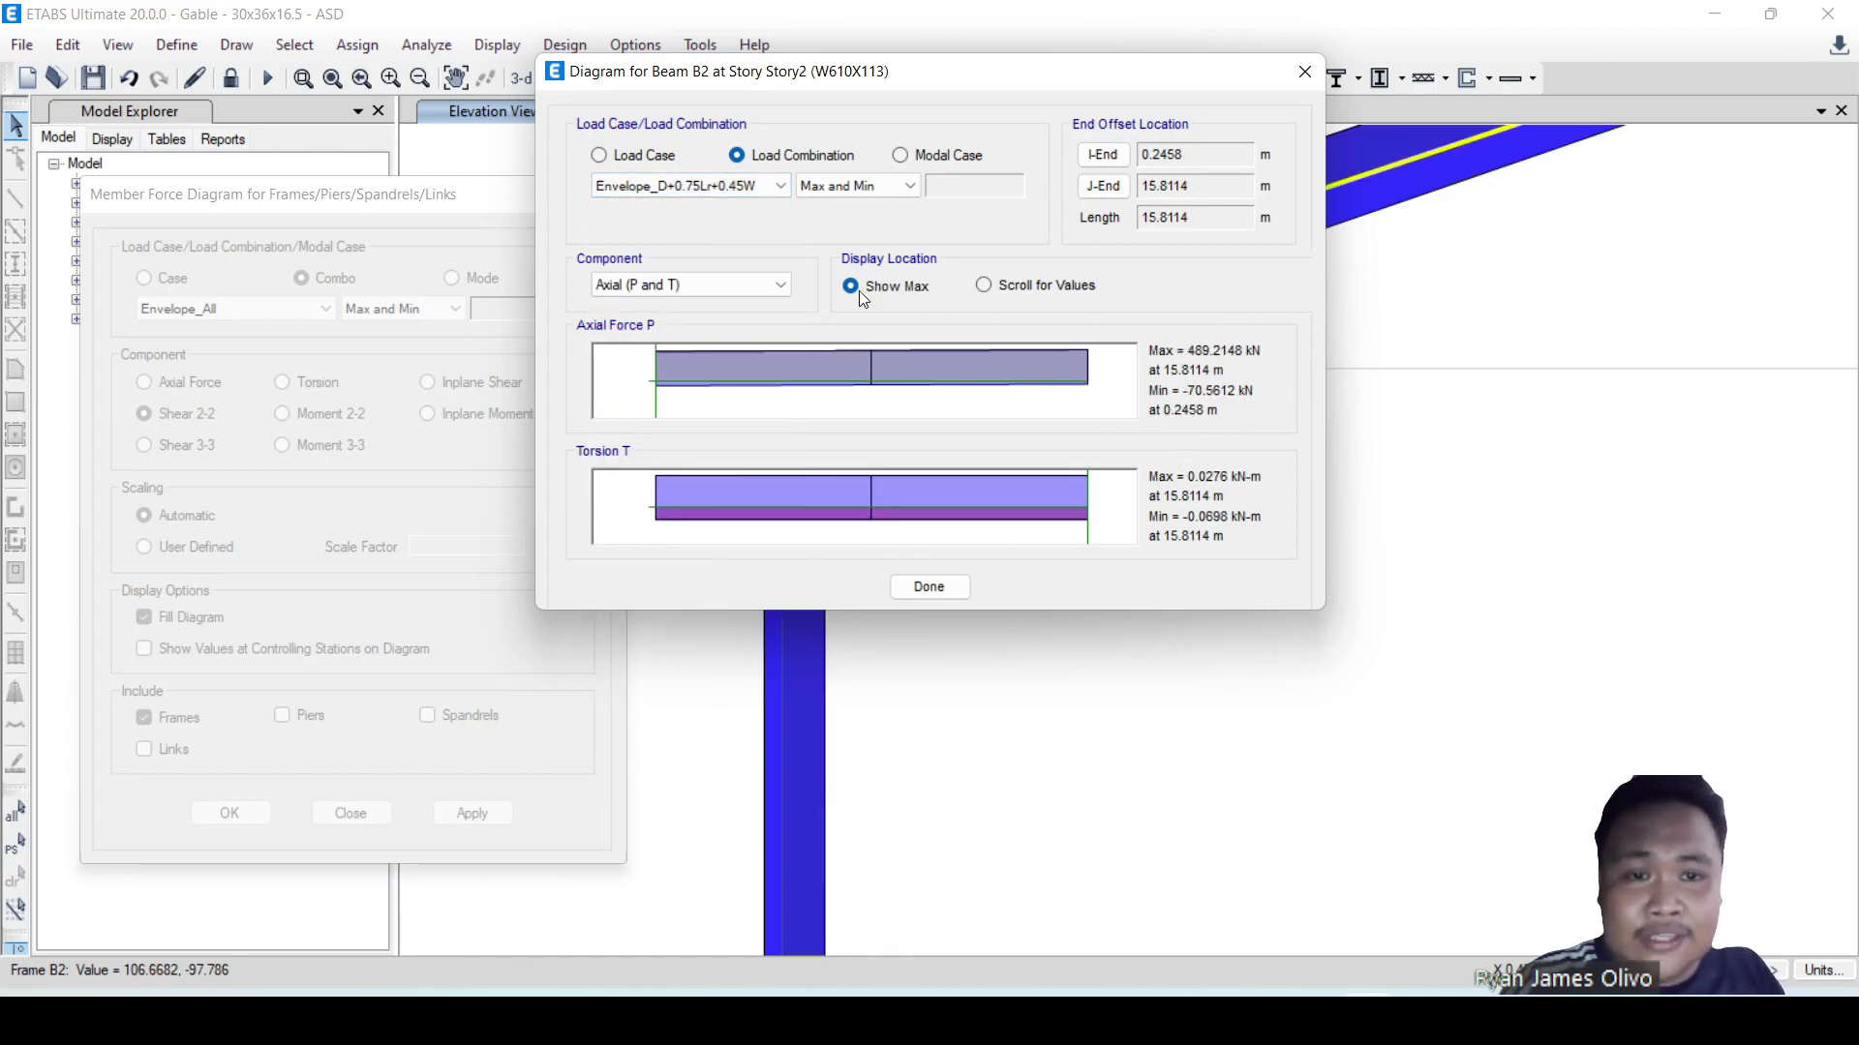
# - Review the rafter's axial force and torsion for the combinations 0.6D+0.6WN_1-, 0.6D+0.6WN_1+, 0.6D+0.6WN_2- and 0.6D+0.6WN_2+
pyautogui.click(664, 187)
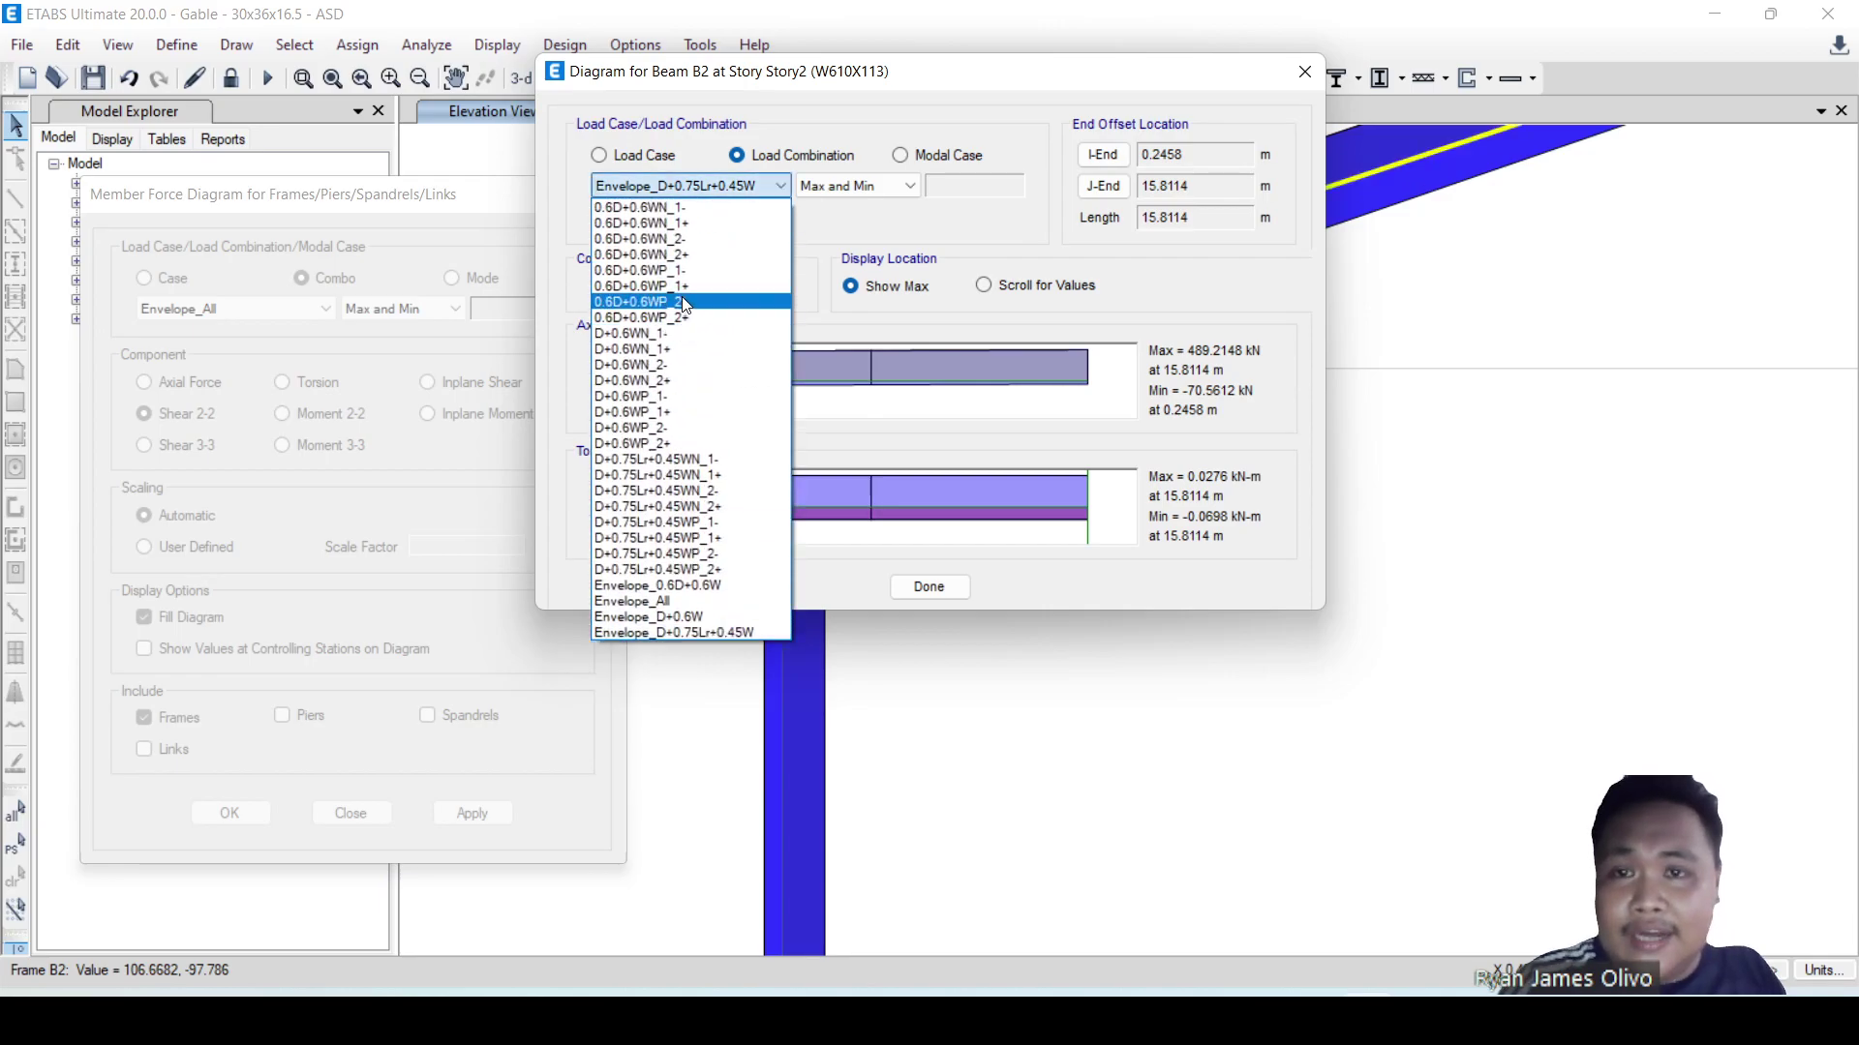
pyautogui.click(641, 207)
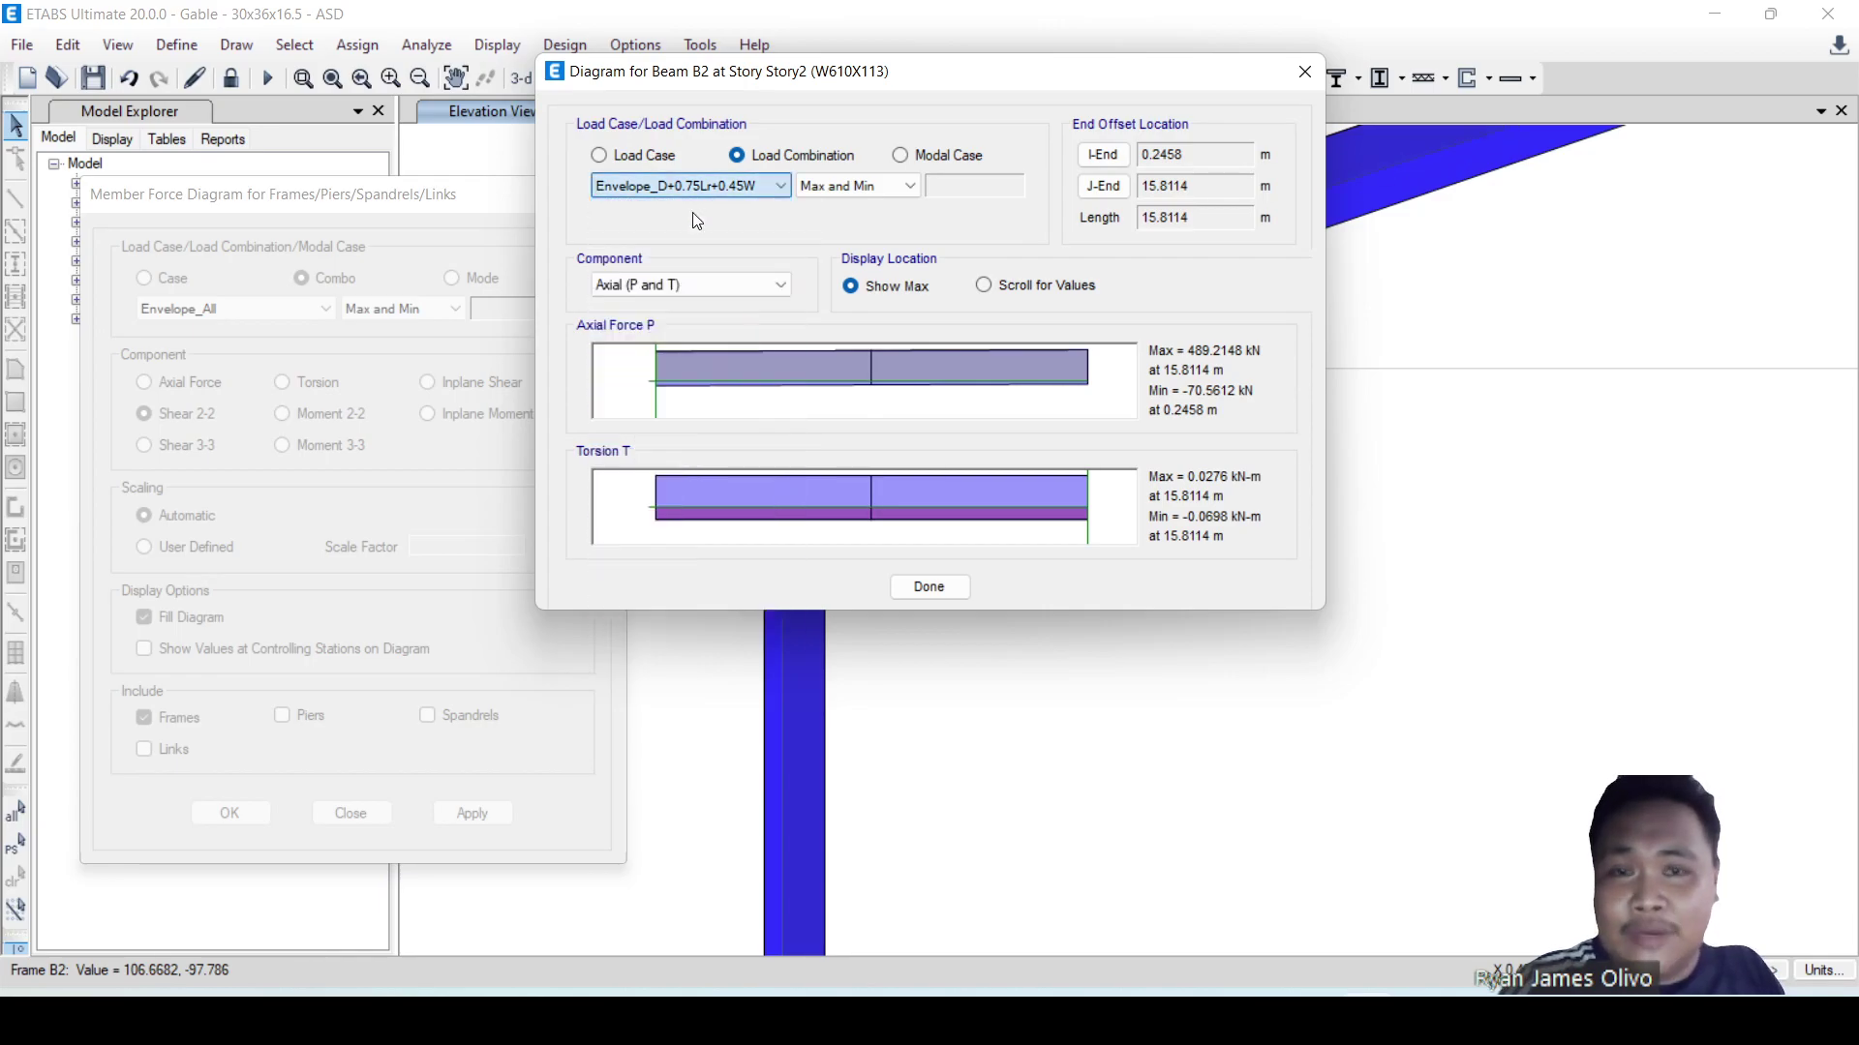
pyautogui.click(677, 185)
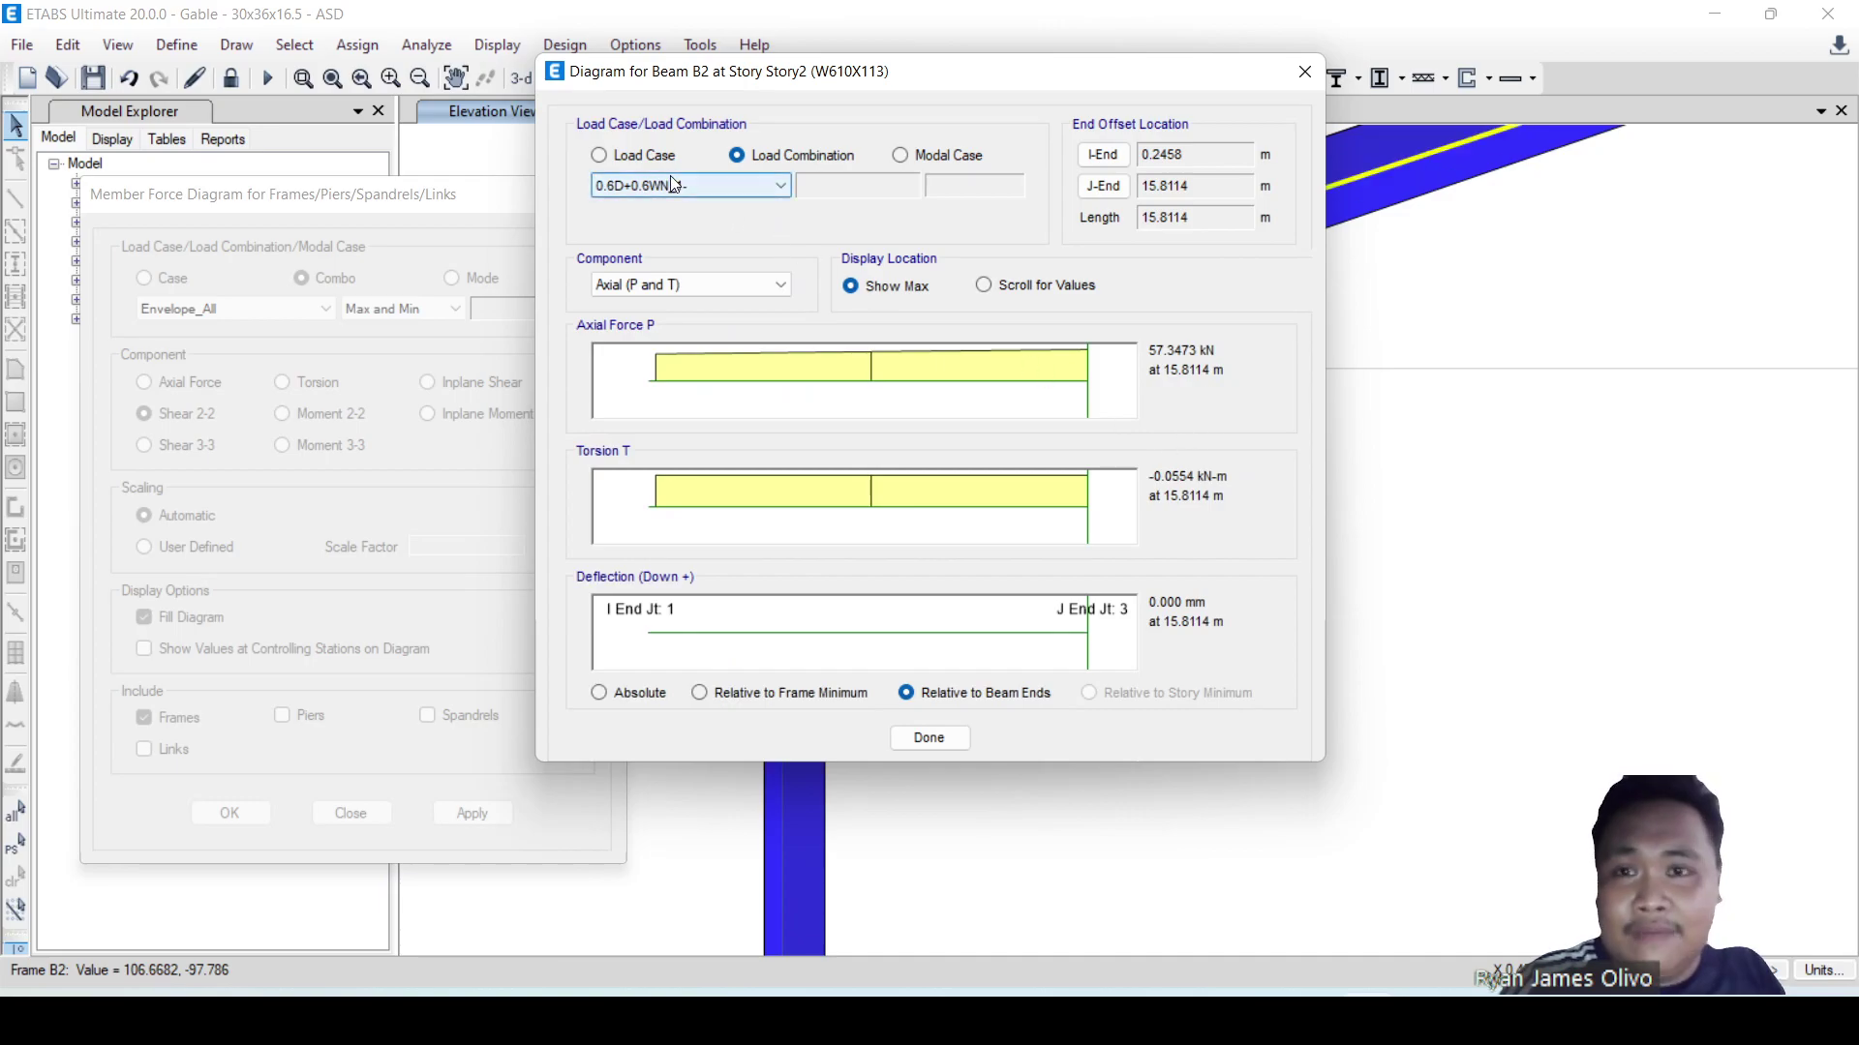
pyautogui.click(663, 224)
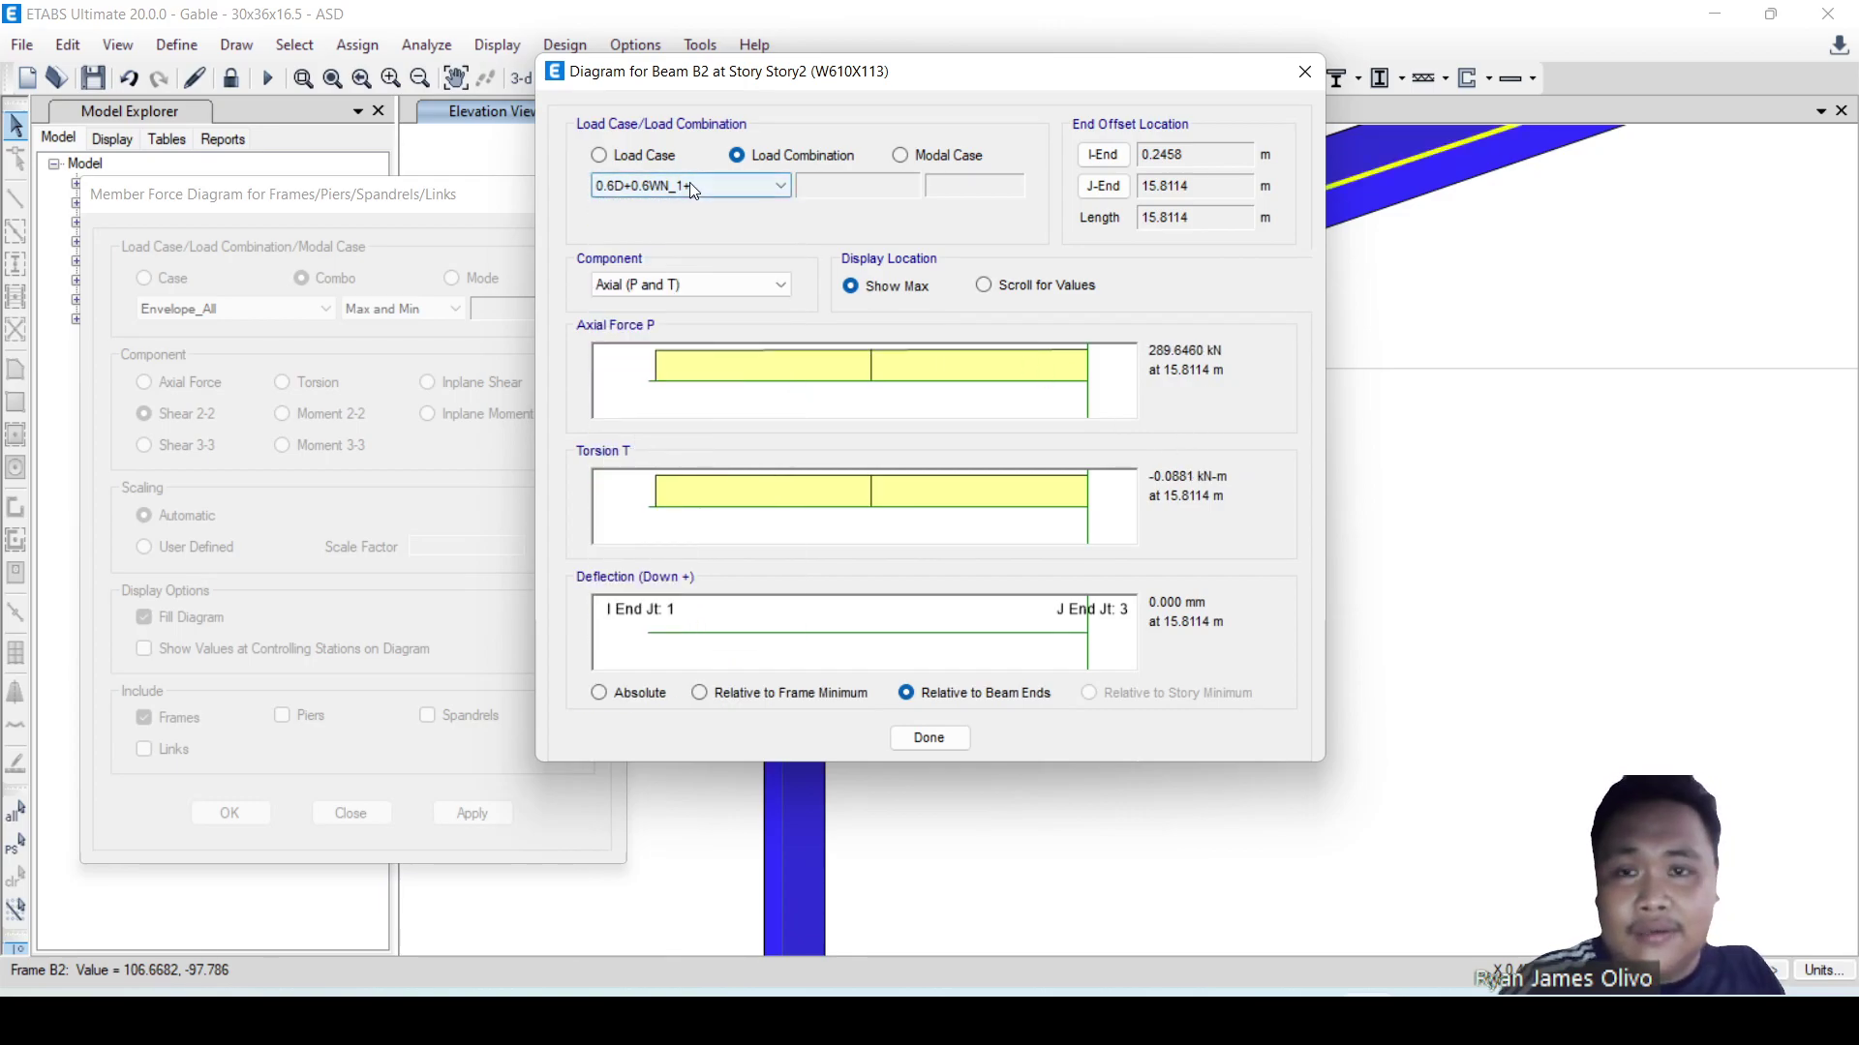
pyautogui.click(693, 190)
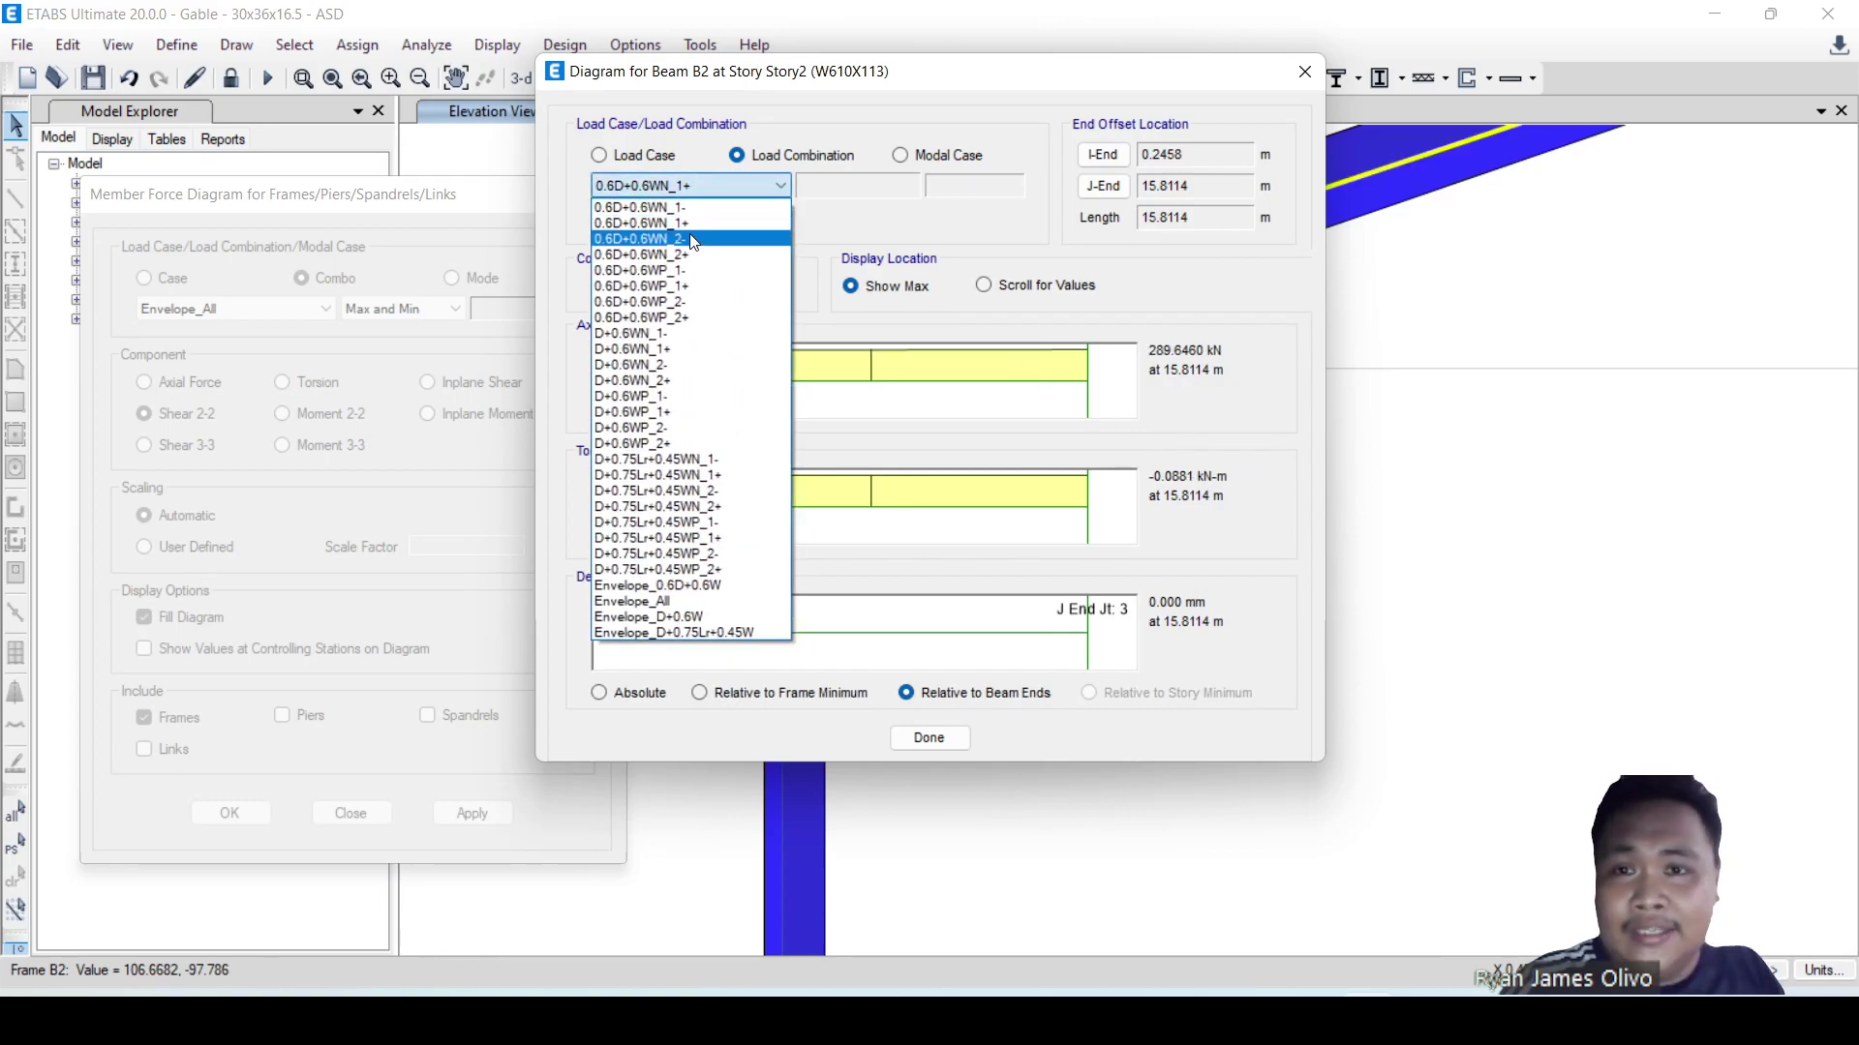
pyautogui.click(693, 240)
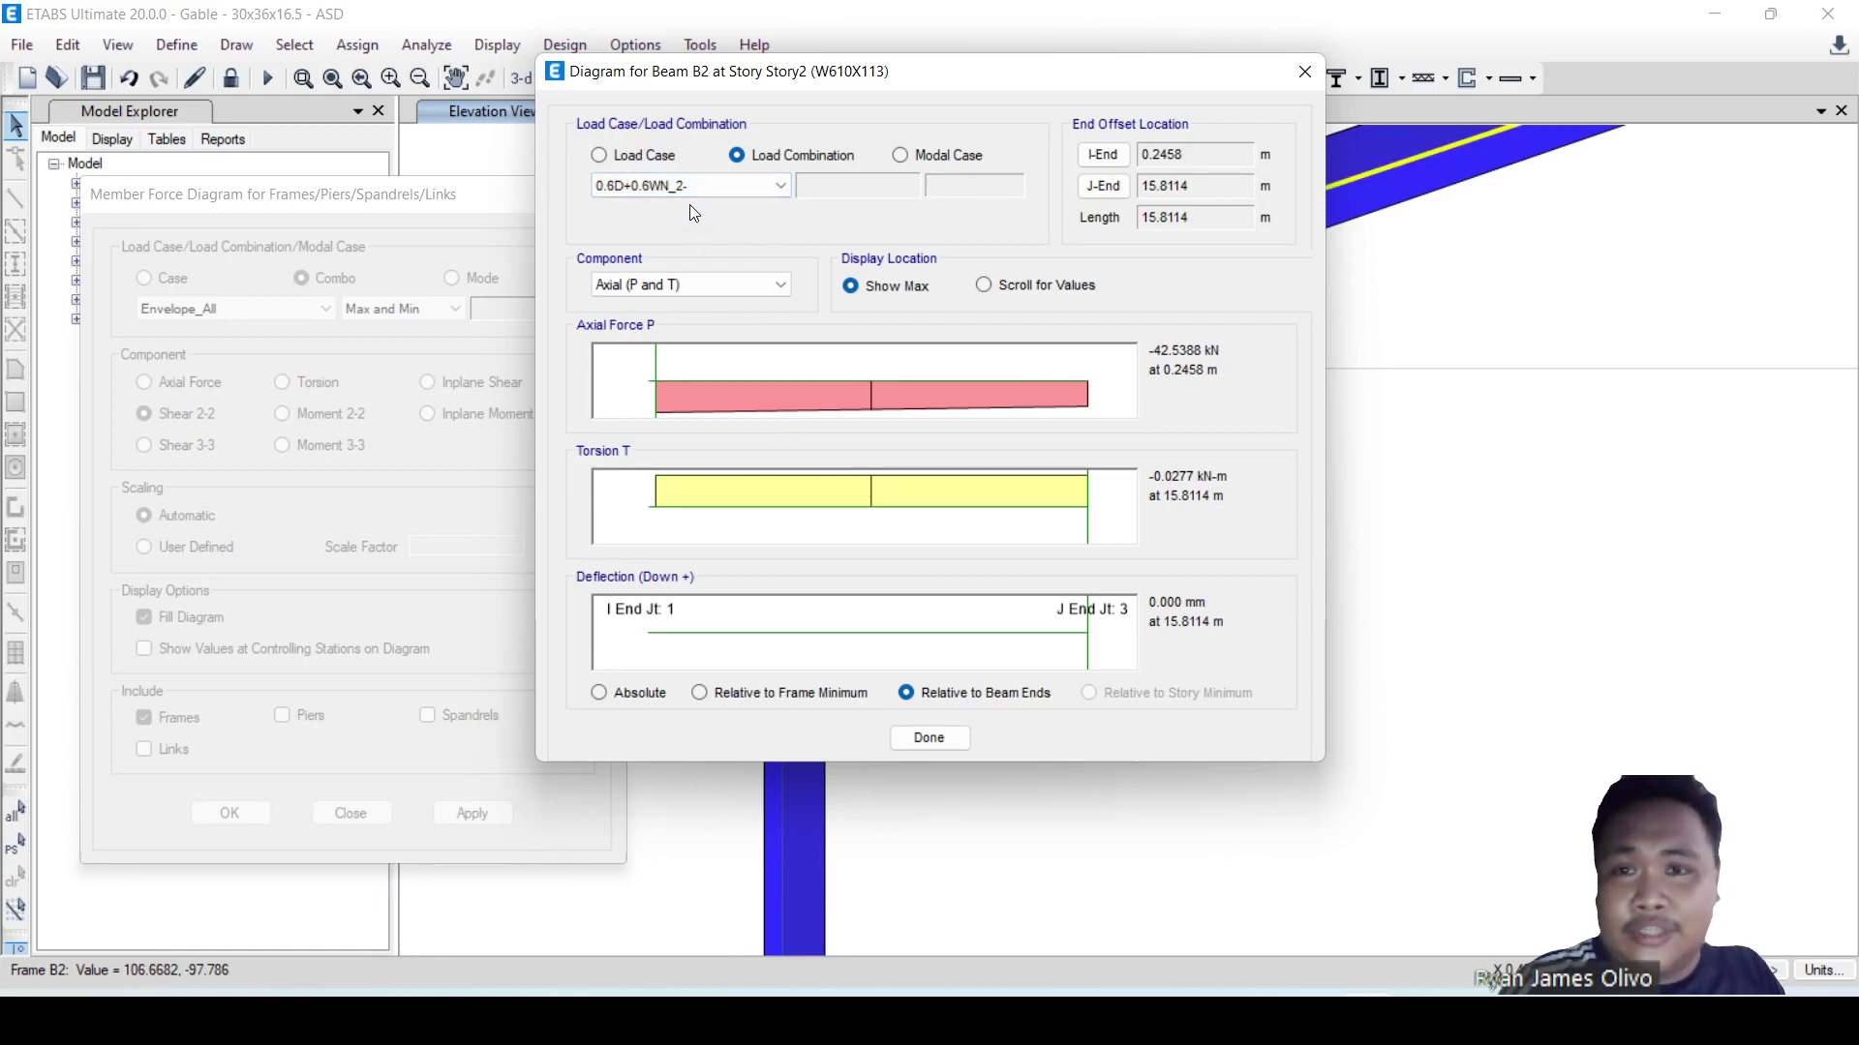
pyautogui.click(690, 185)
pyautogui.click(683, 274)
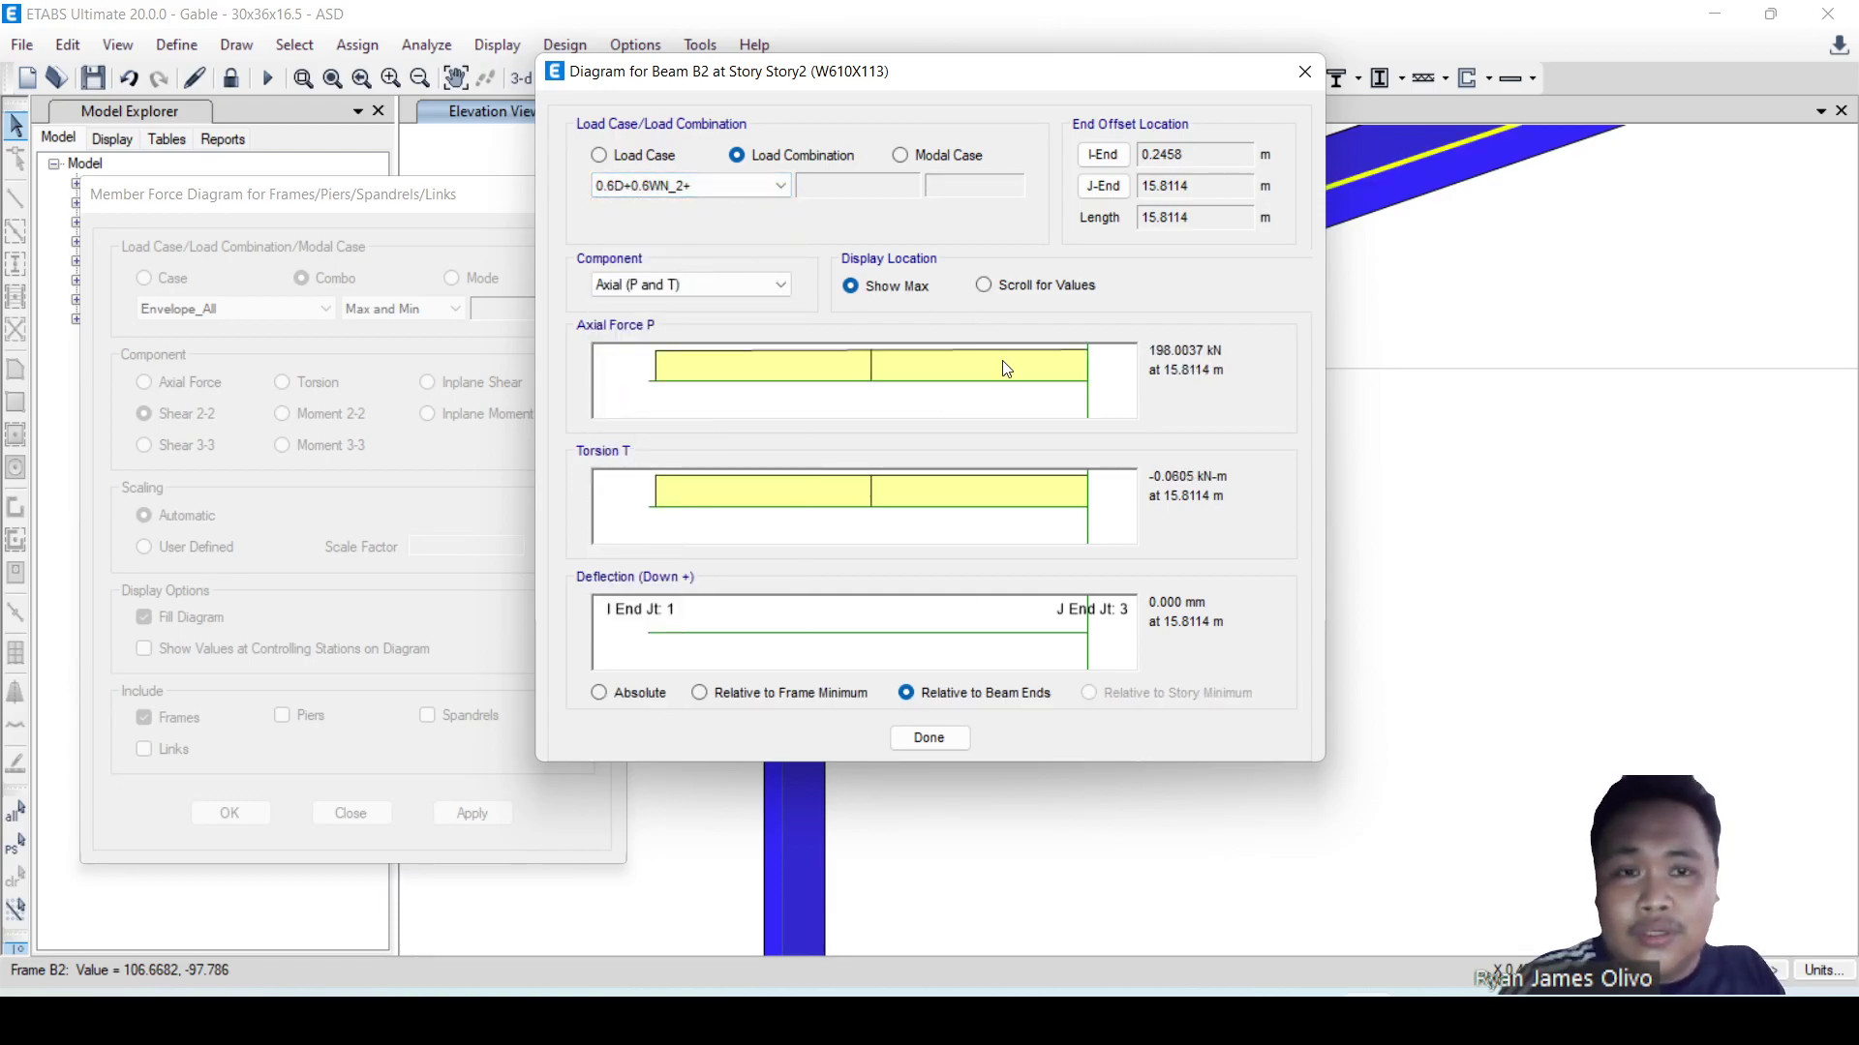
# - Show the rafter's Major (V2 and M3) component for 0.6D+0.6WN_2+ and examine its deflection and section size
pyautogui.click(716, 186)
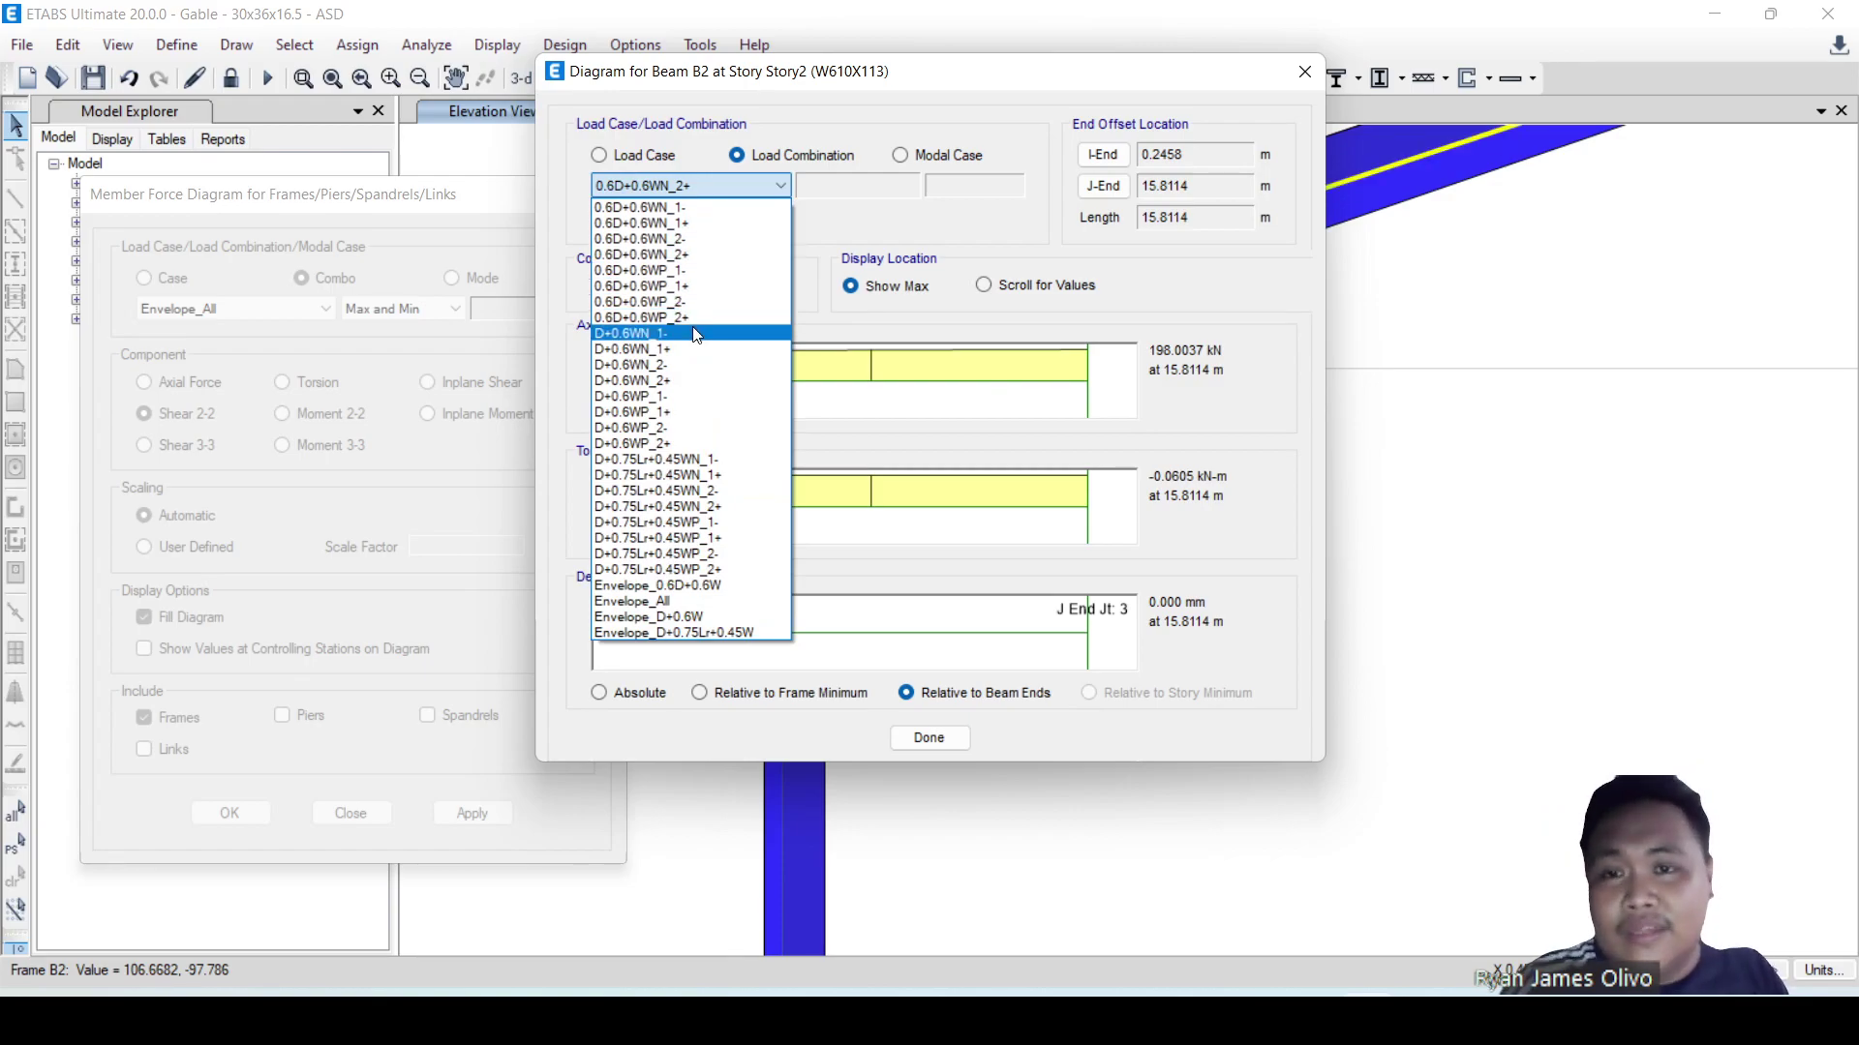
pyautogui.click(740, 184)
pyautogui.click(731, 284)
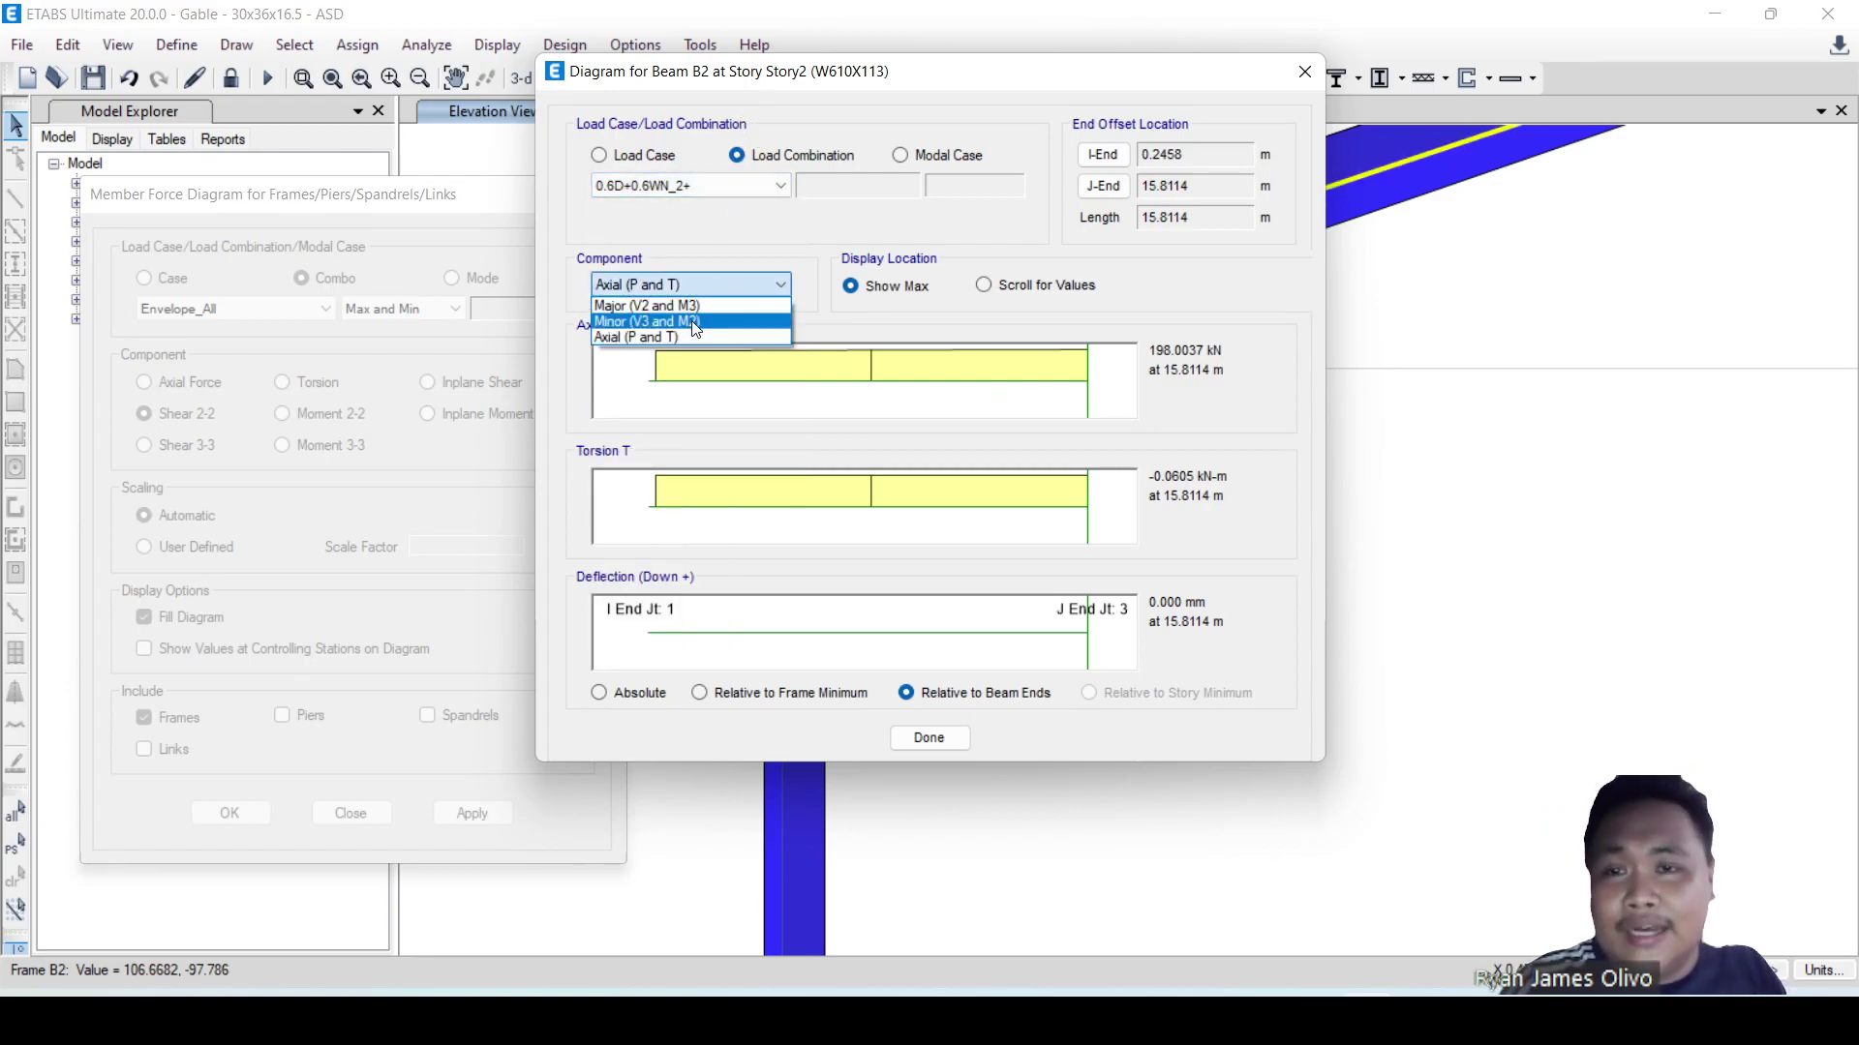
pyautogui.click(712, 306)
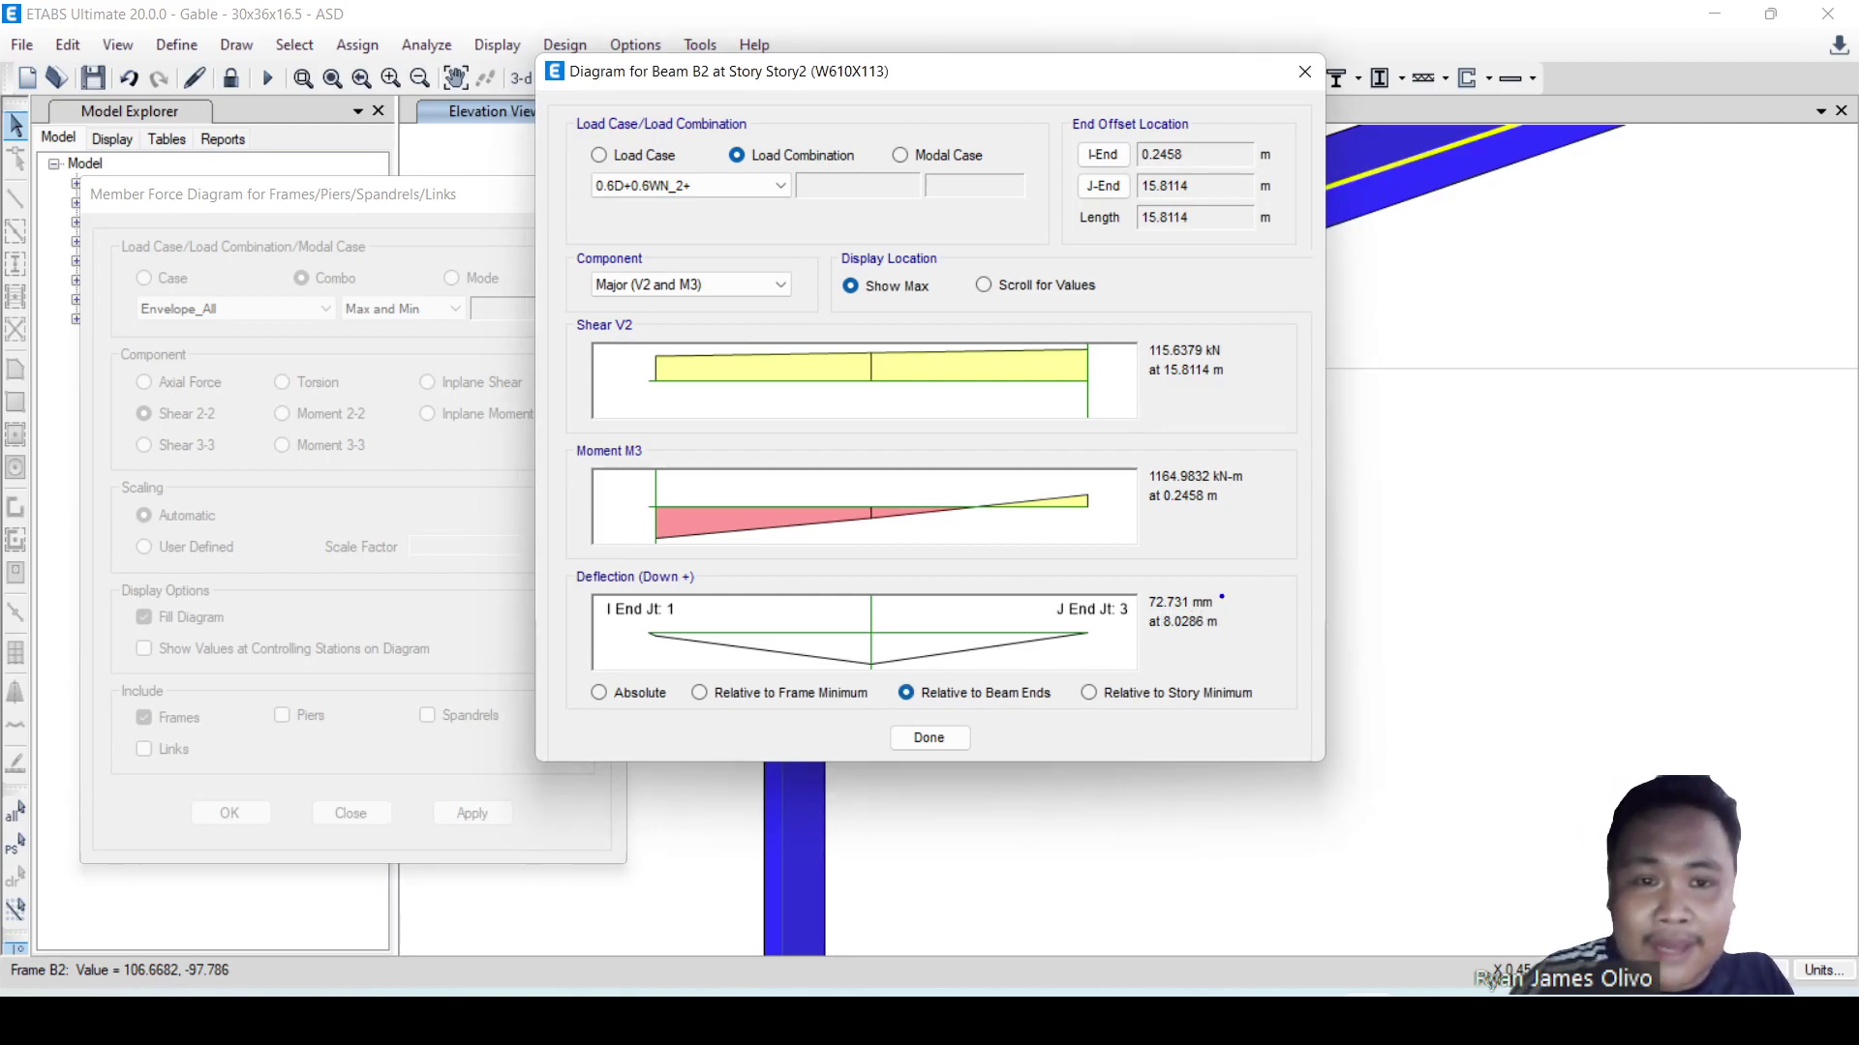
pyautogui.moveTo(1222, 597); pyautogui.dragTo(1253, 567)
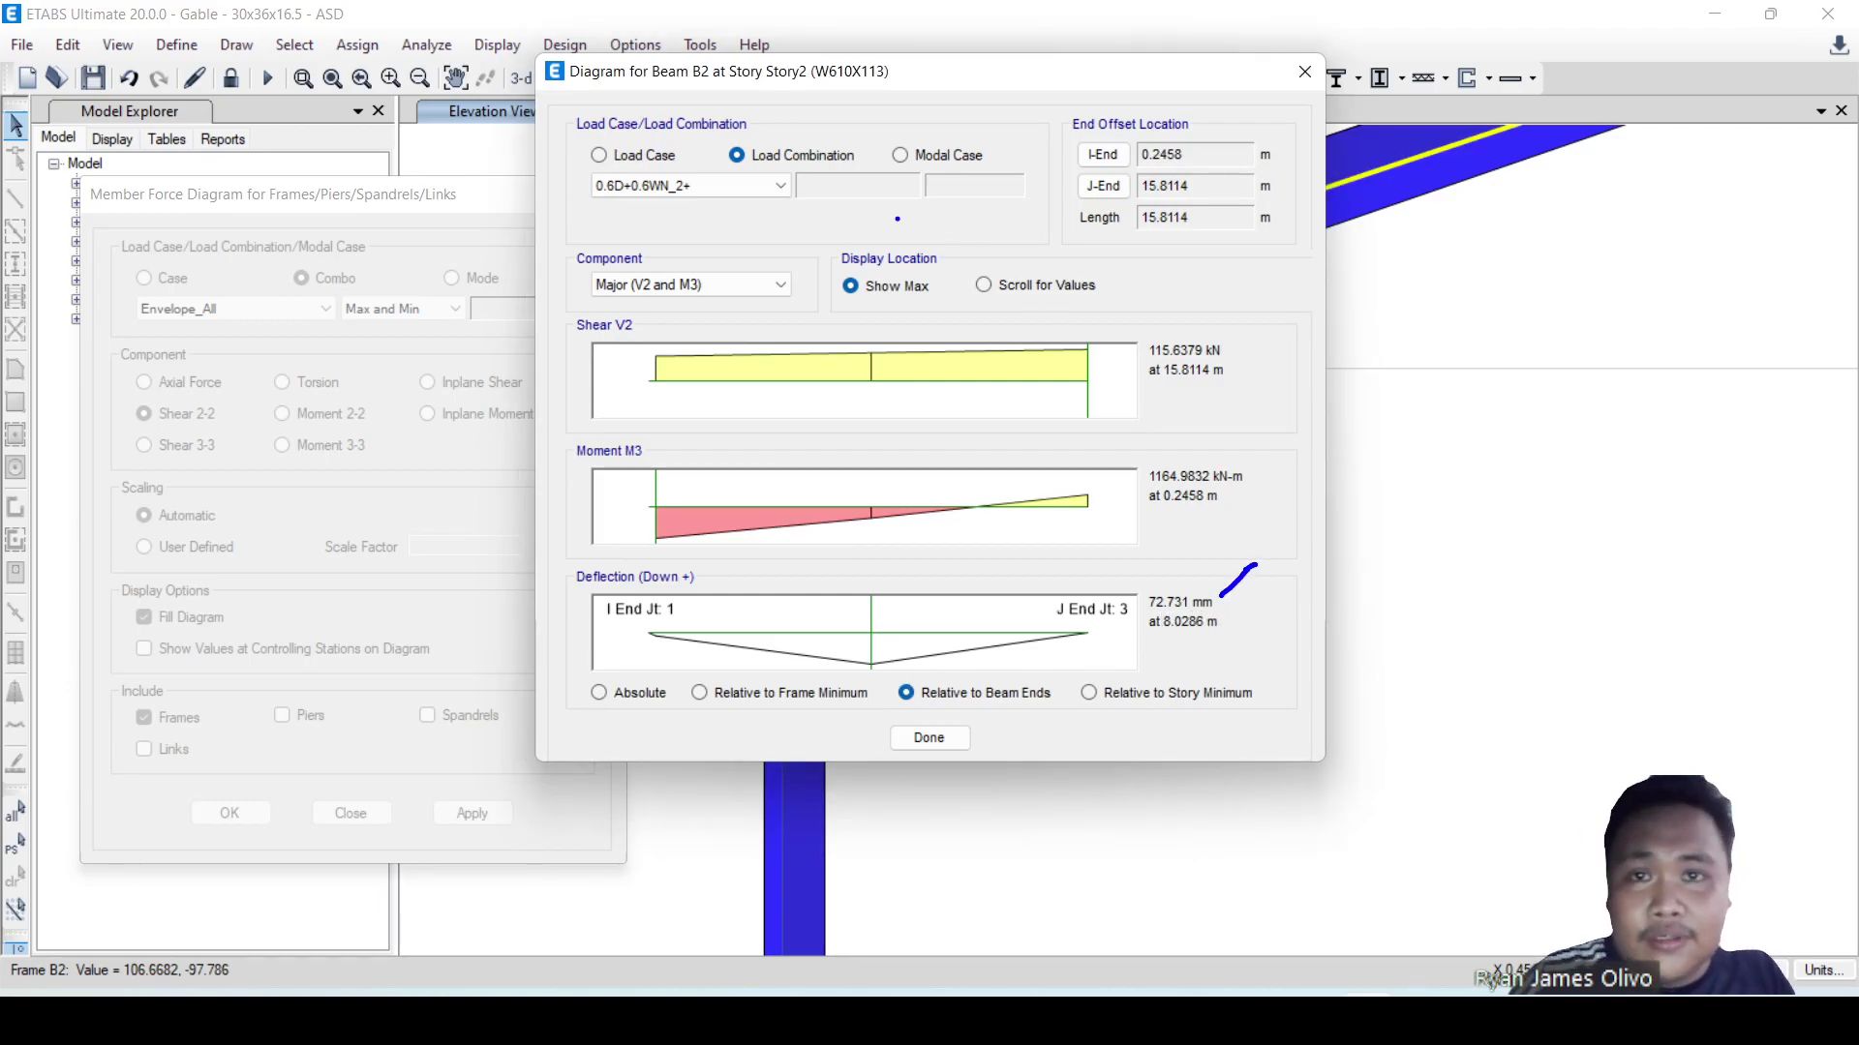
pyautogui.moveTo(811, 85)
pyautogui.mouseDown()
pyautogui.moveTo(910, 78)
pyautogui.moveTo(847, 48)
pyautogui.moveTo(789, 107)
pyautogui.moveTo(805, 114)
pyautogui.mouseUp()
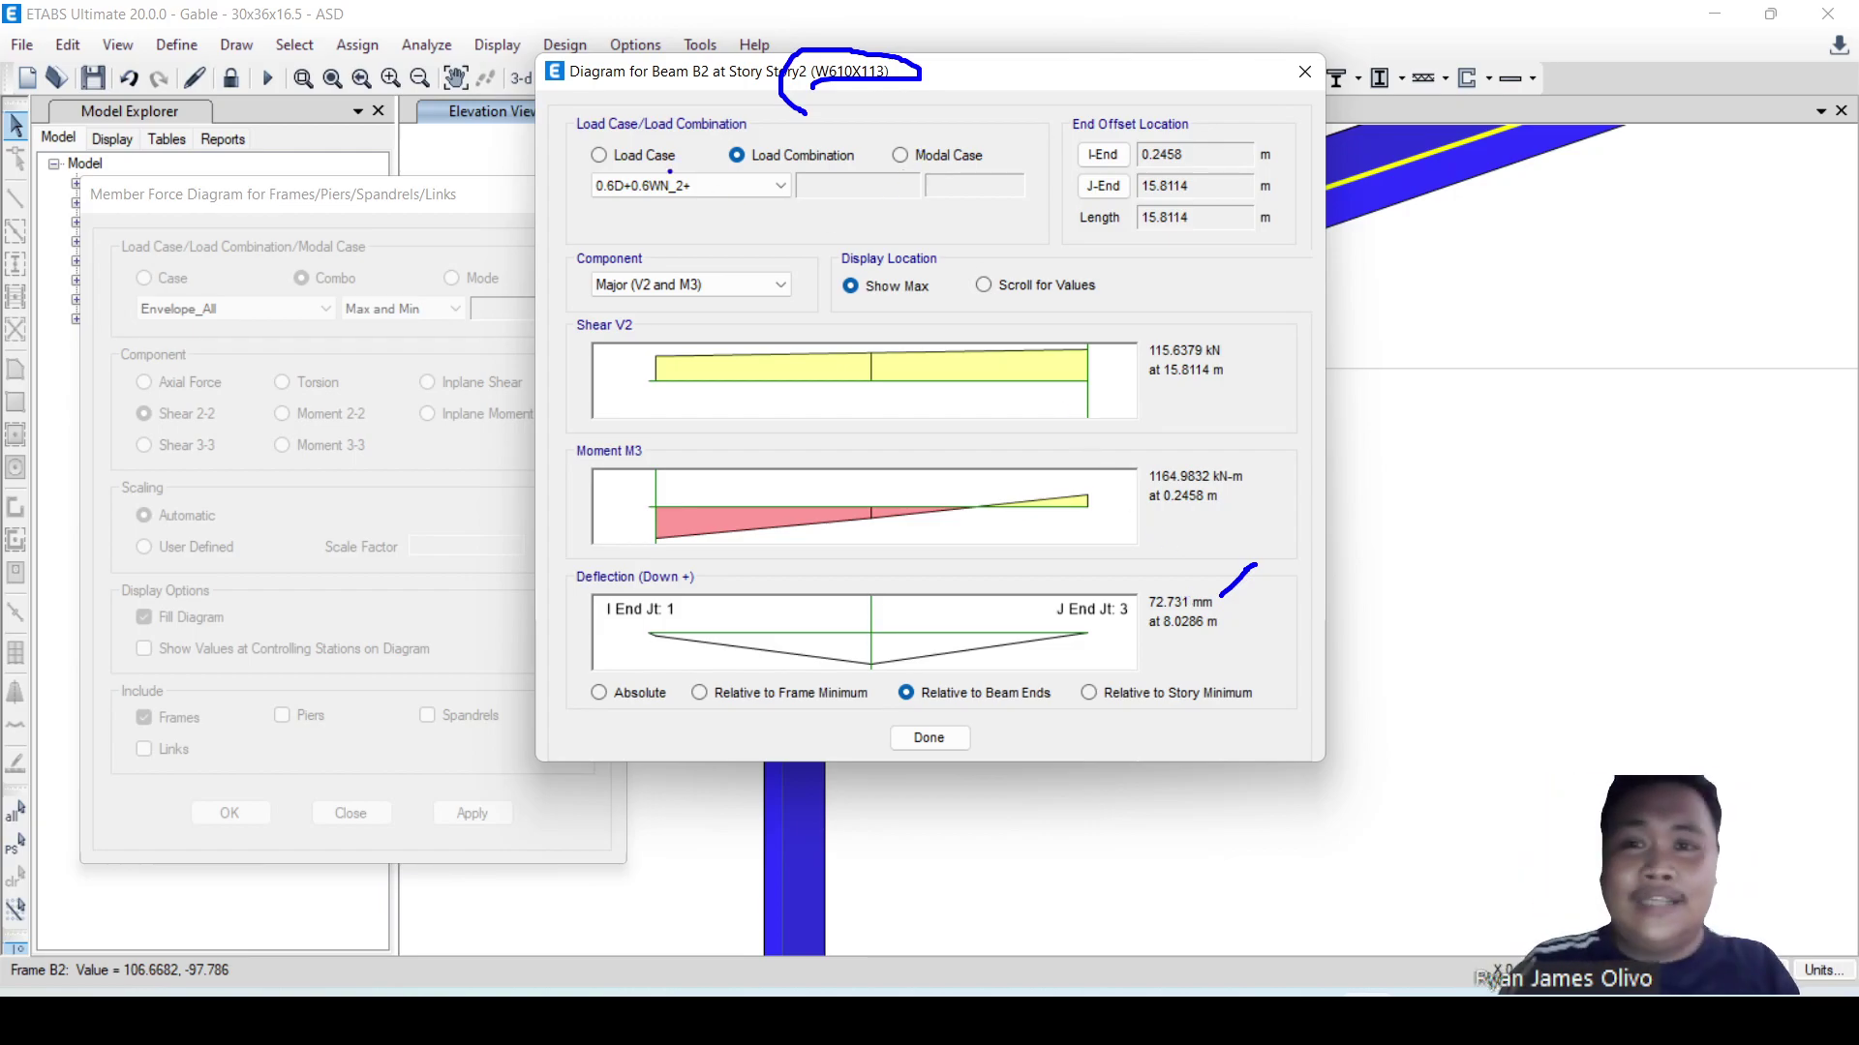
pyautogui.press('Escape')
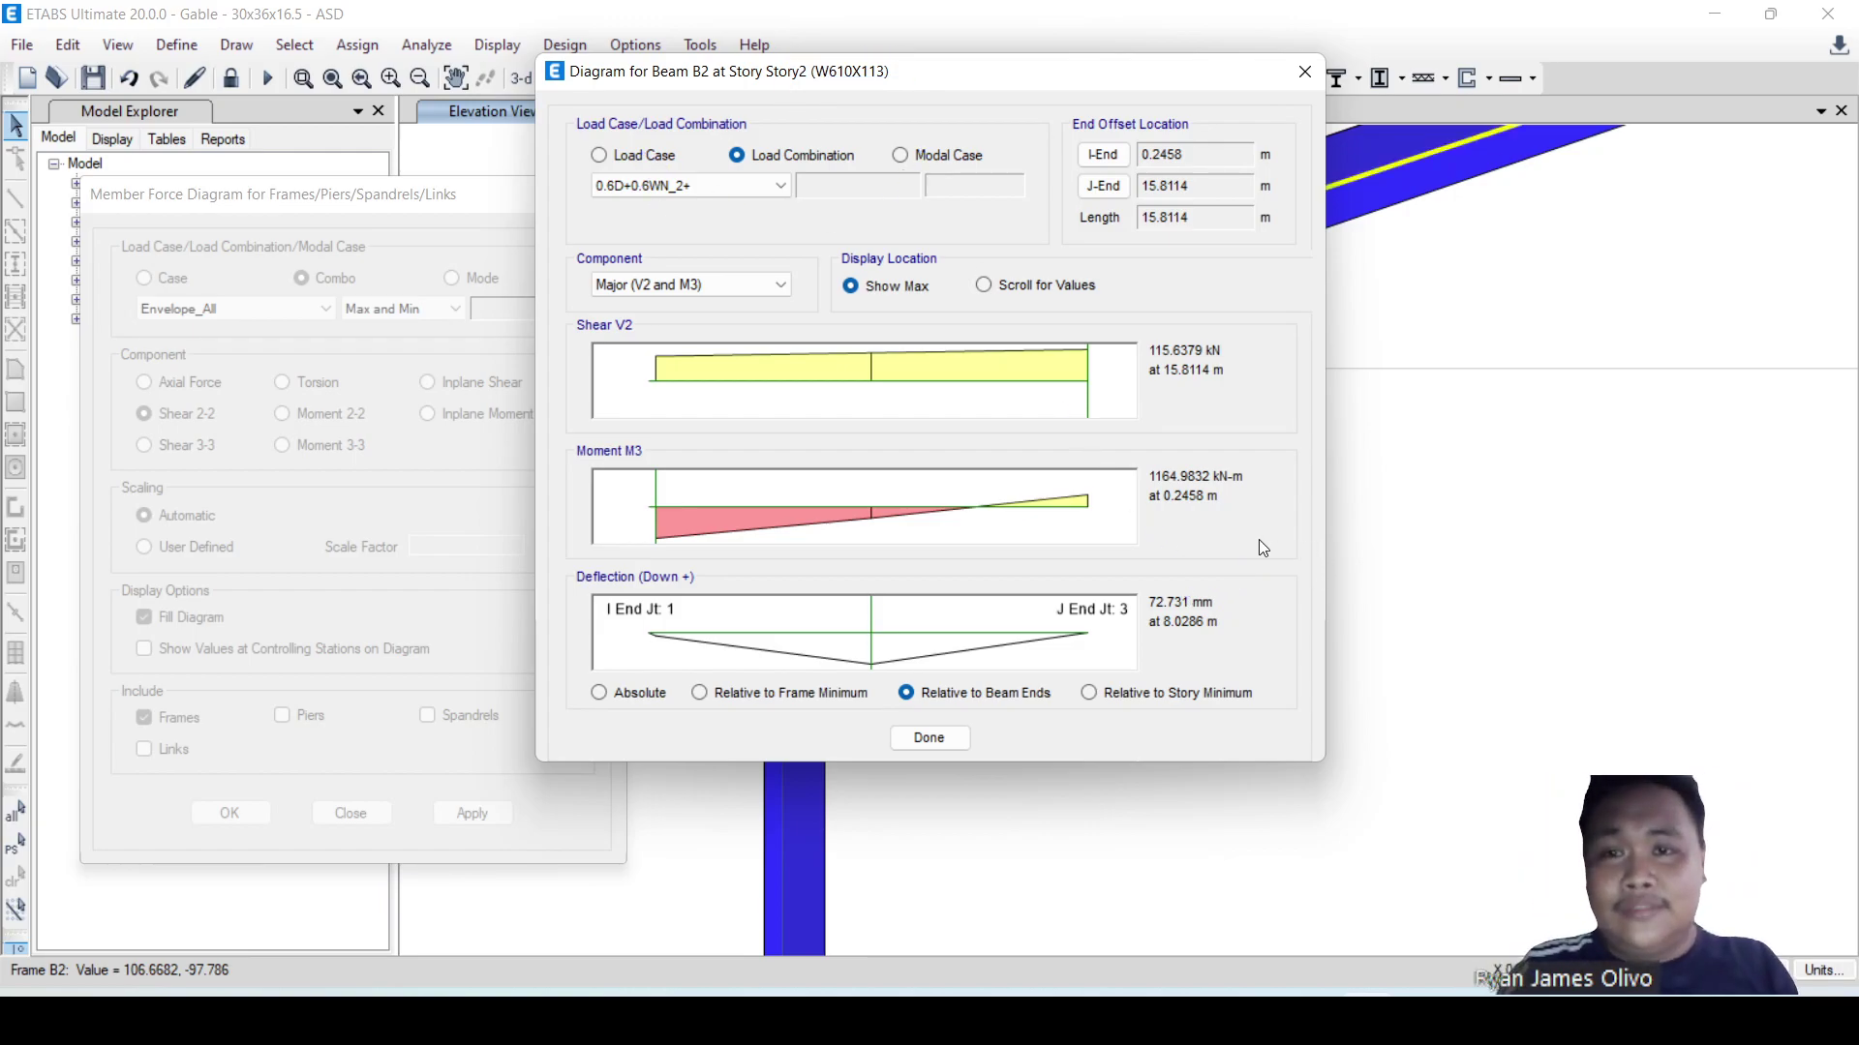
# - Compare the rafter's major shear, moment and deflection across 0.6D+0.6WN_1-, 0.6D+0.6WN_1+, 0.6D+0.6WN_2- and 0.6D+0.6WN_2+
pyautogui.click(732, 189)
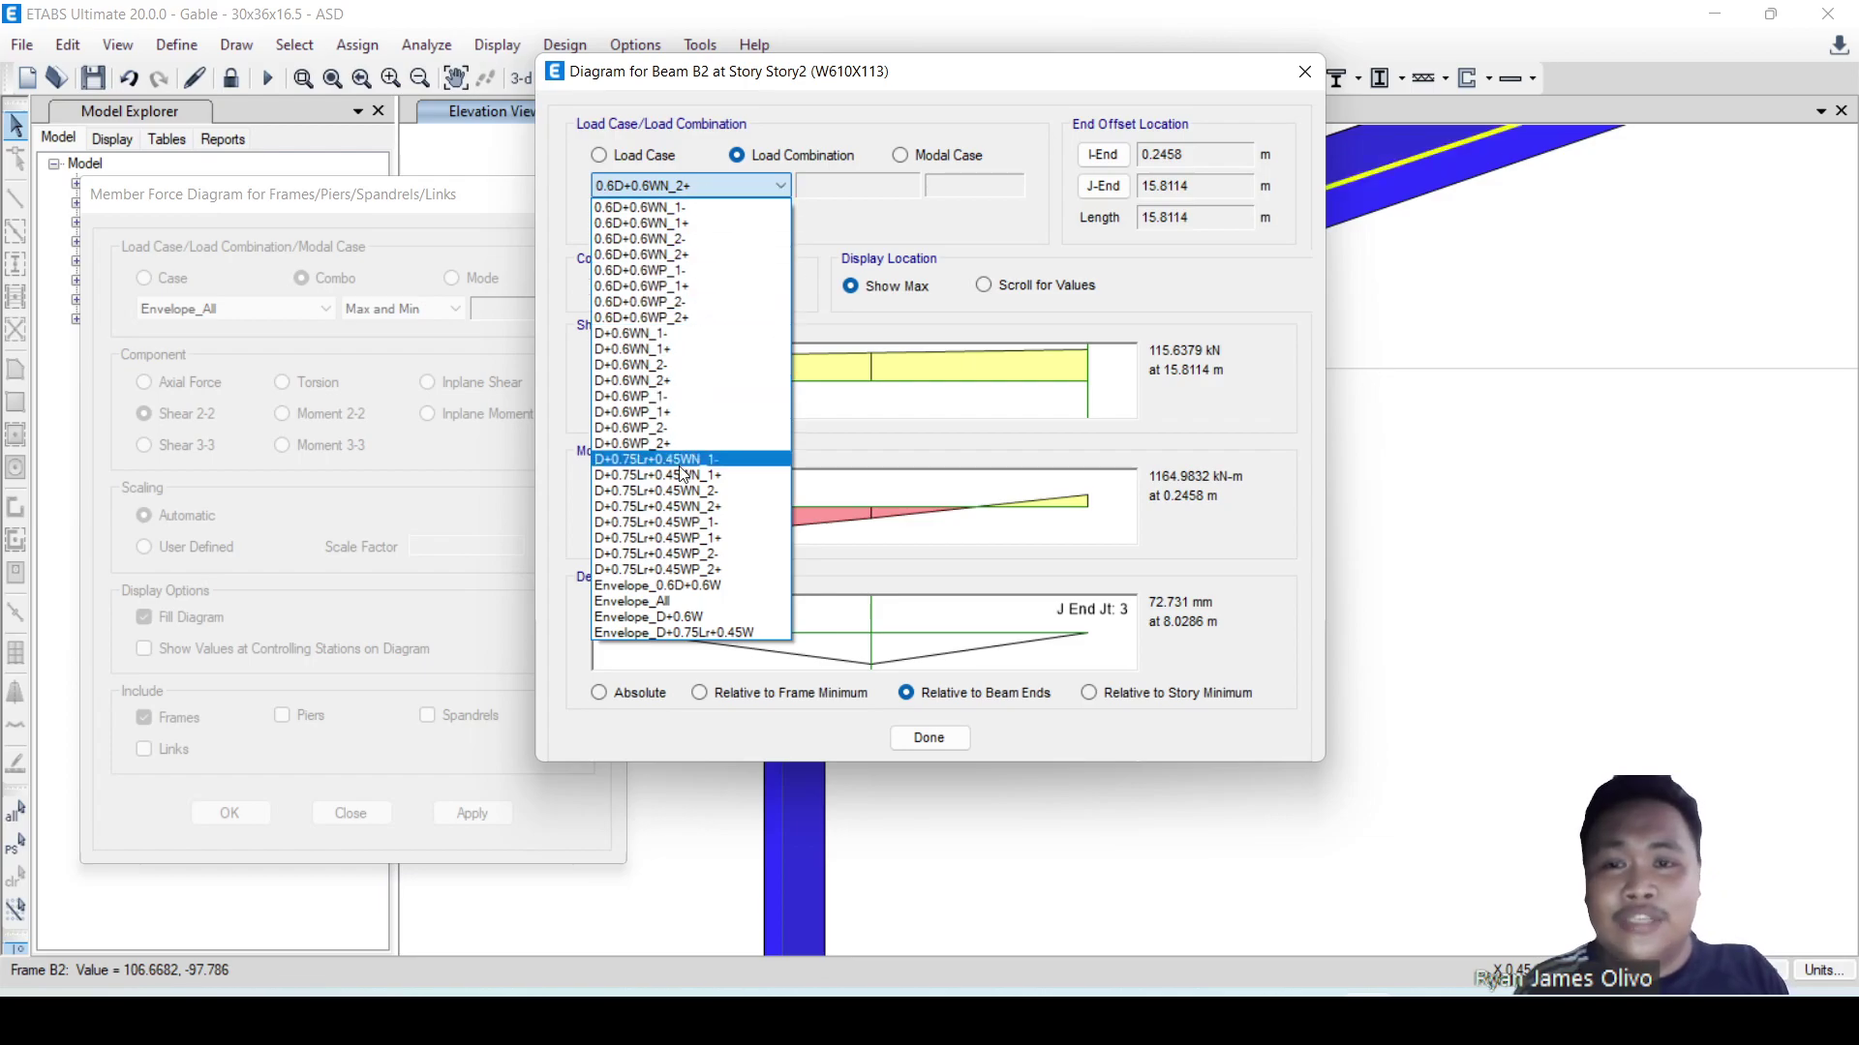
pyautogui.click(675, 206)
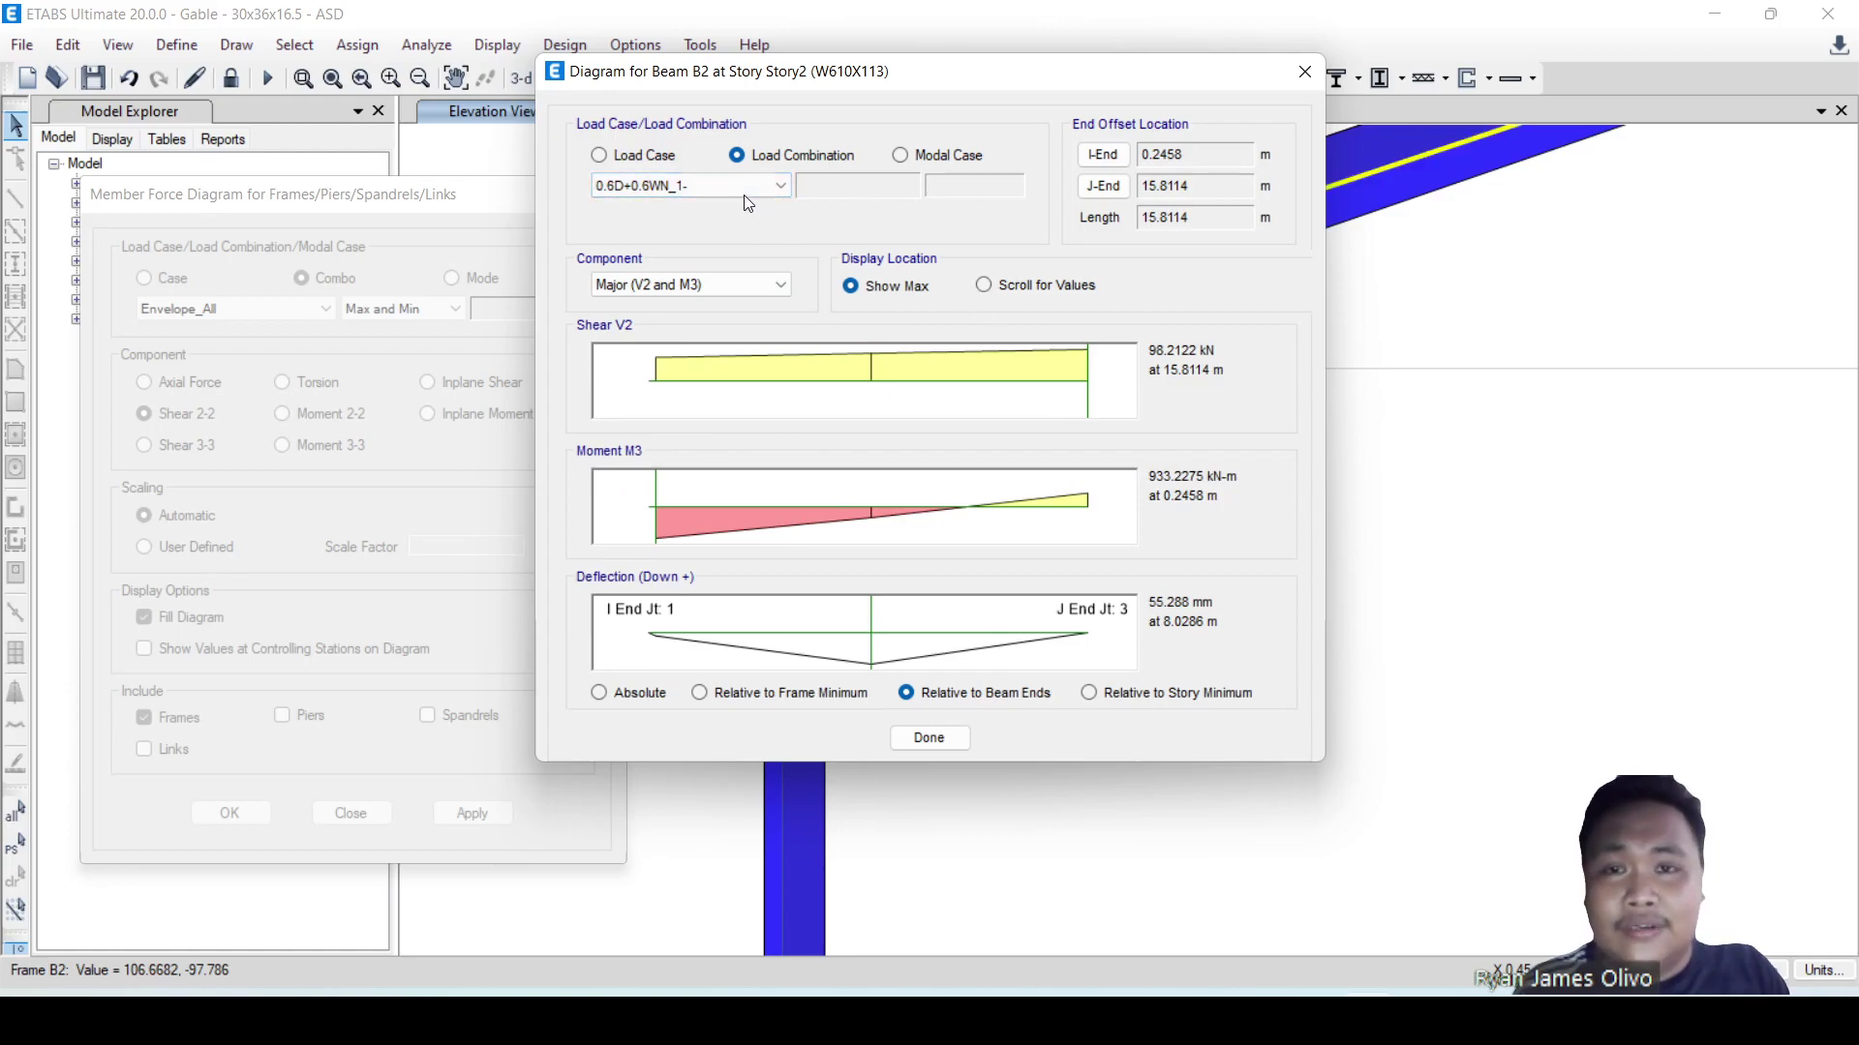
pyautogui.click(707, 184)
pyautogui.click(711, 233)
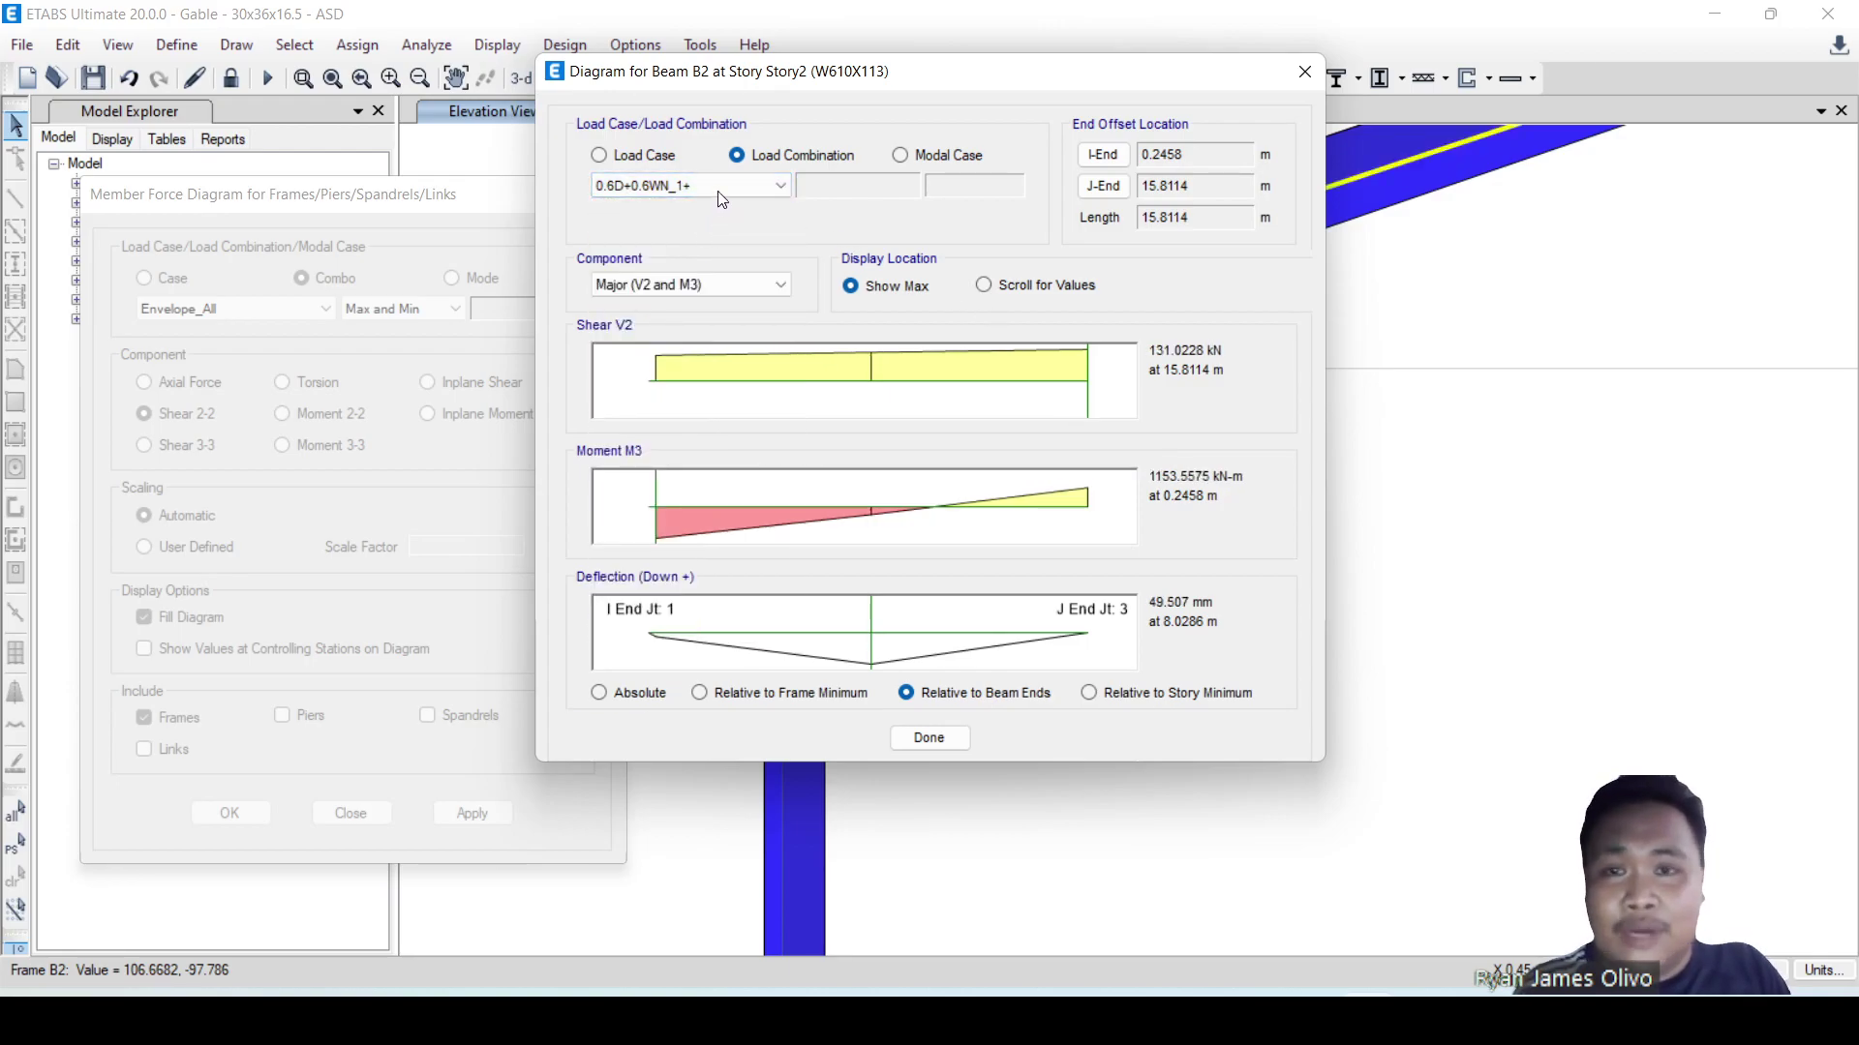
pyautogui.click(719, 193)
pyautogui.click(687, 239)
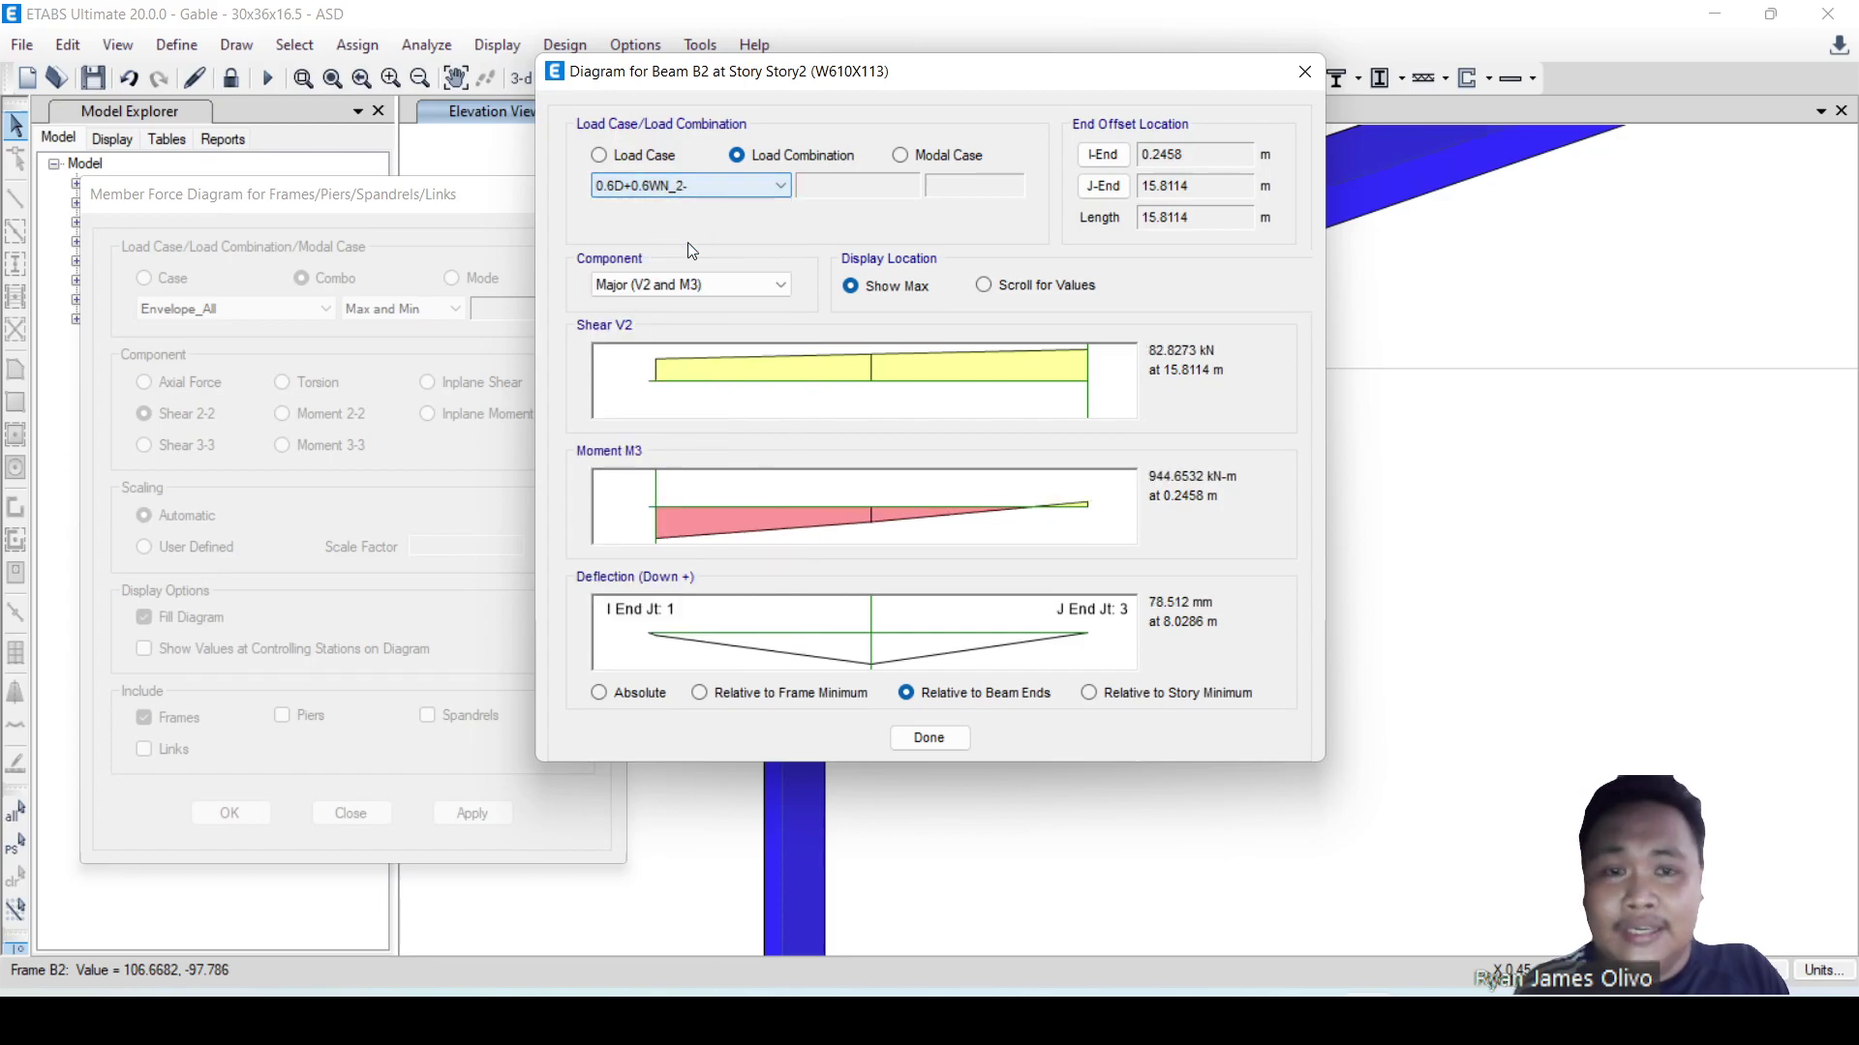
pyautogui.click(747, 189)
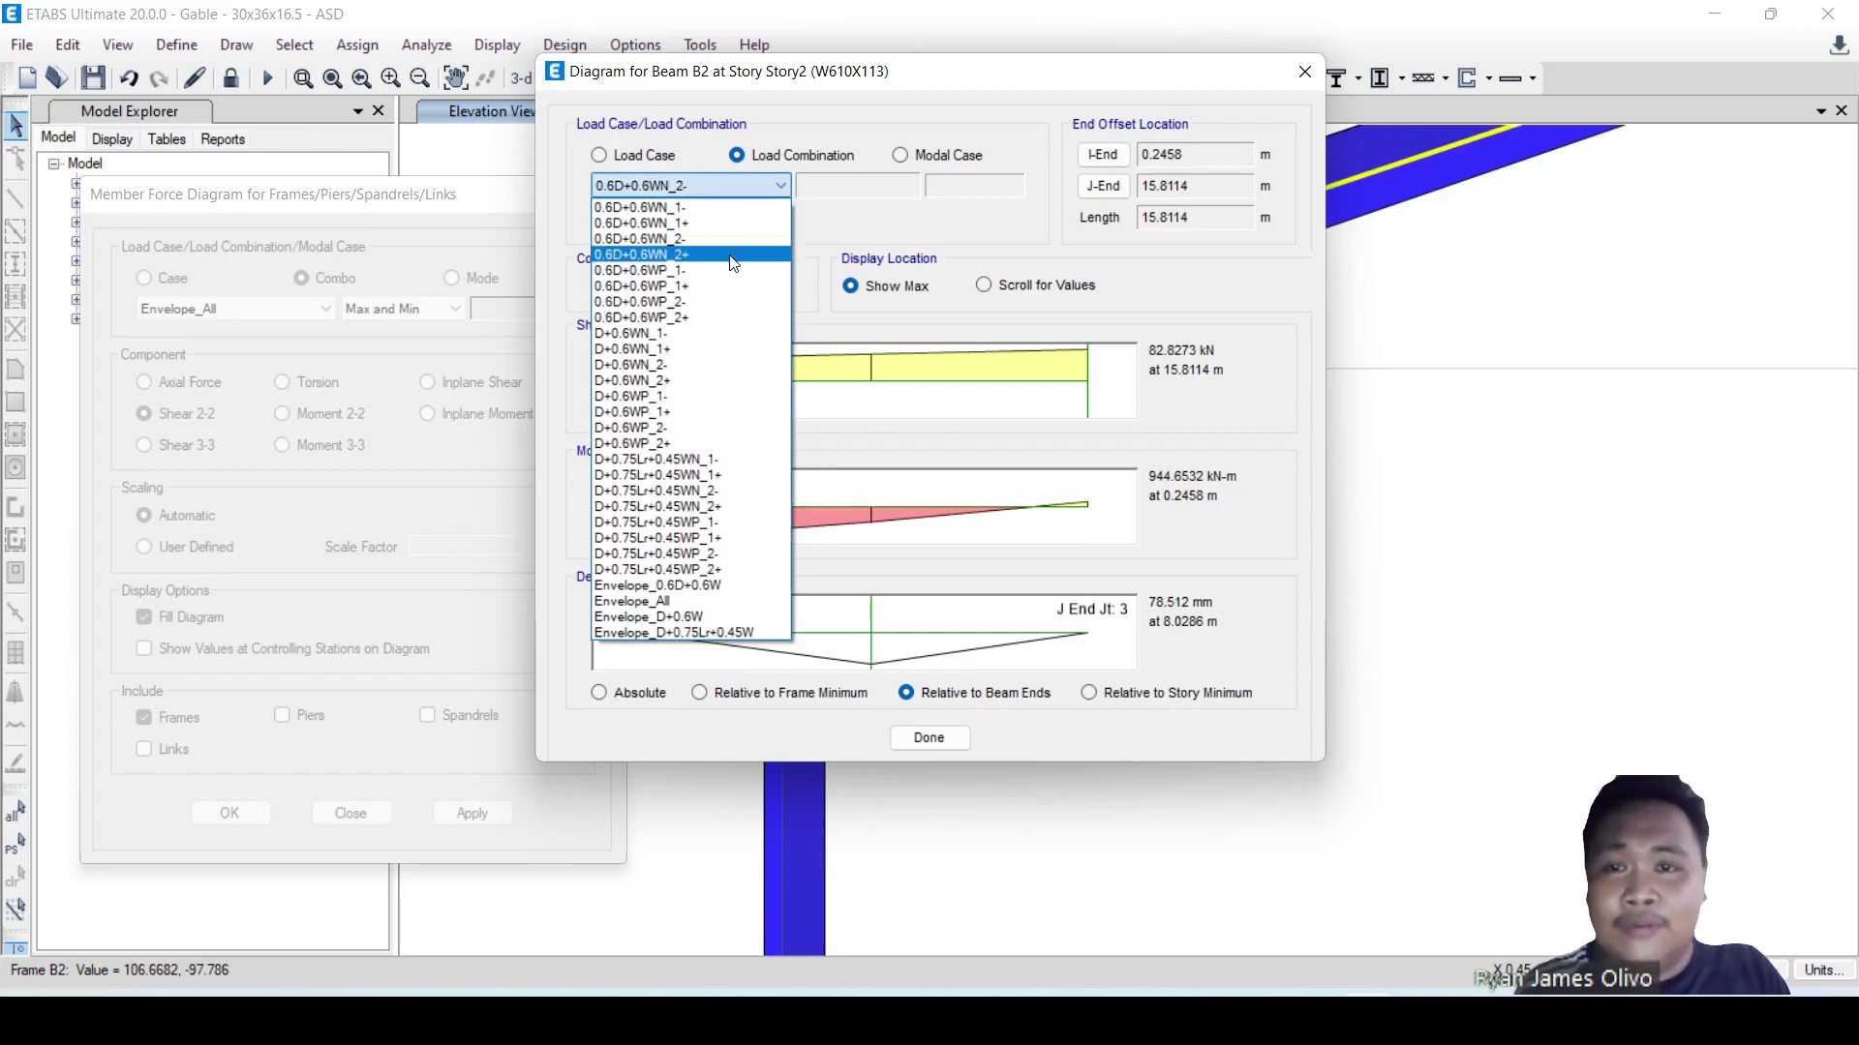
pyautogui.click(732, 259)
# - Review the rafter's major shear, moment and deflection for the combinations 0.6D+0.6WP_1+ and 0.6D+0.6WP_2-
pyautogui.click(741, 185)
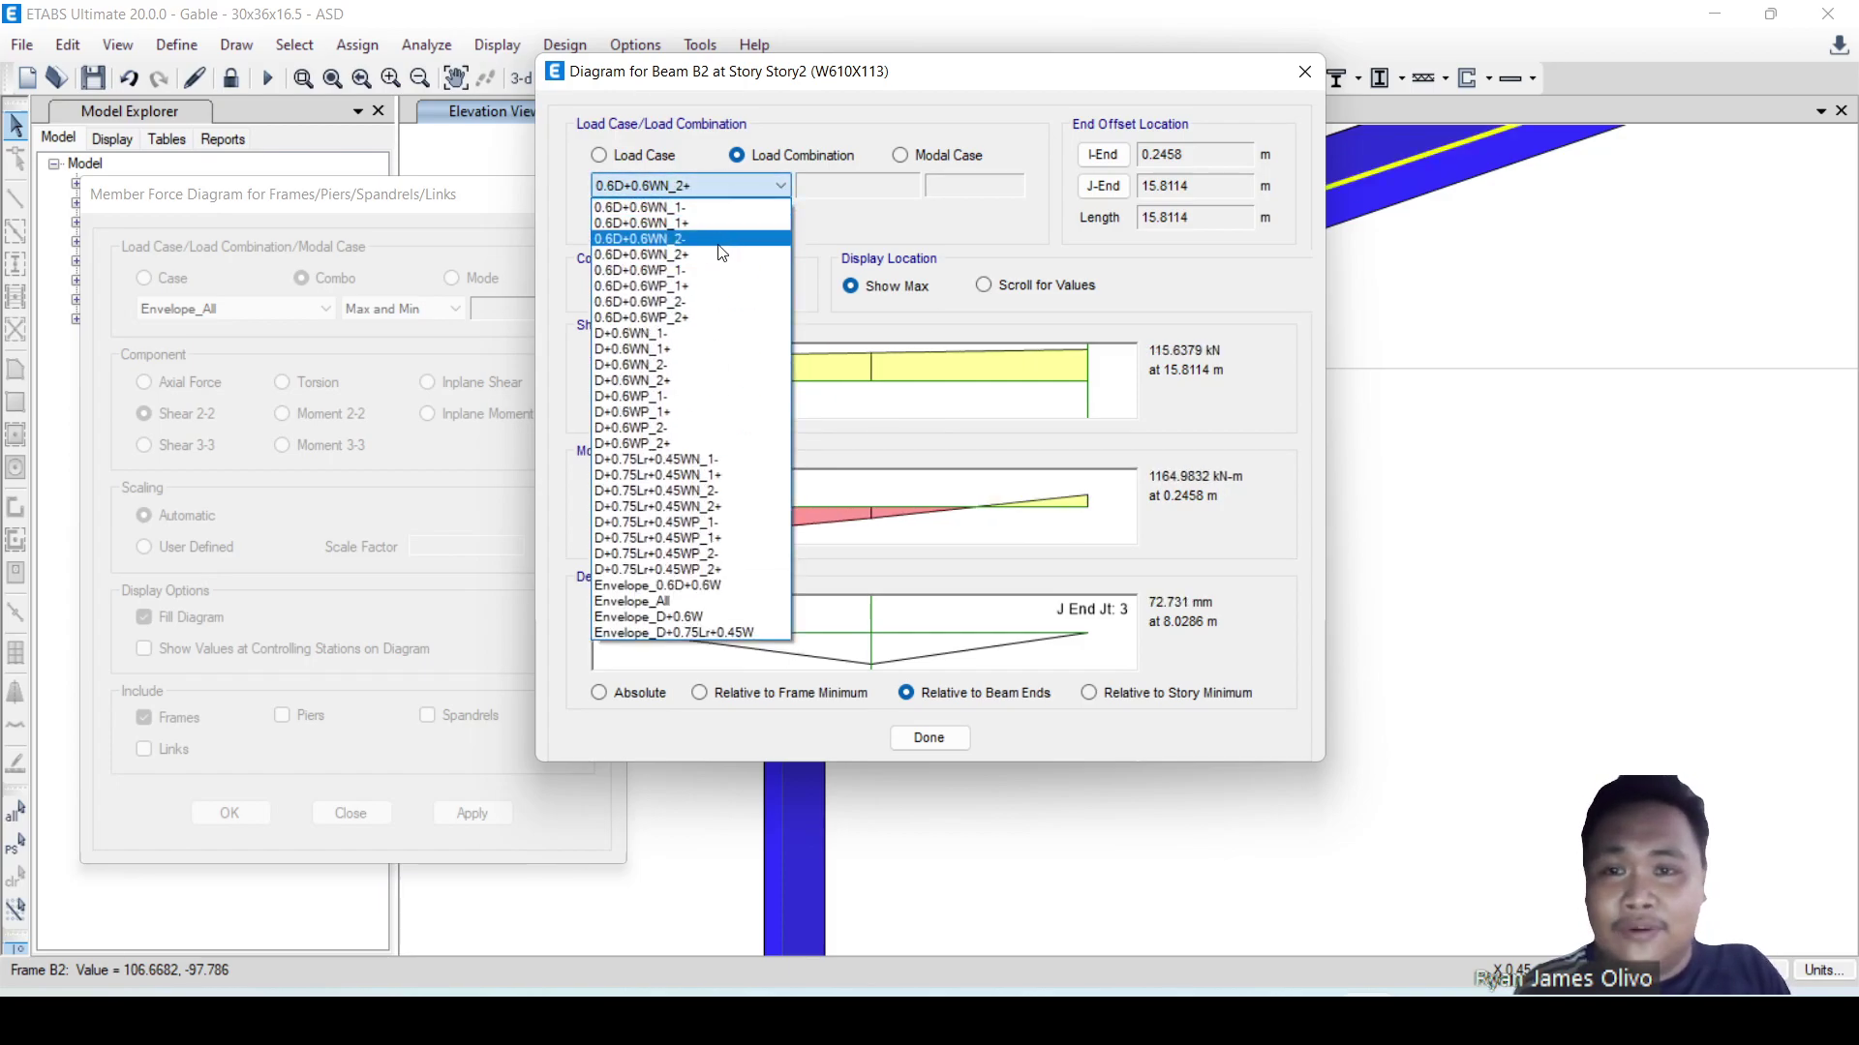
pyautogui.click(712, 286)
pyautogui.click(718, 186)
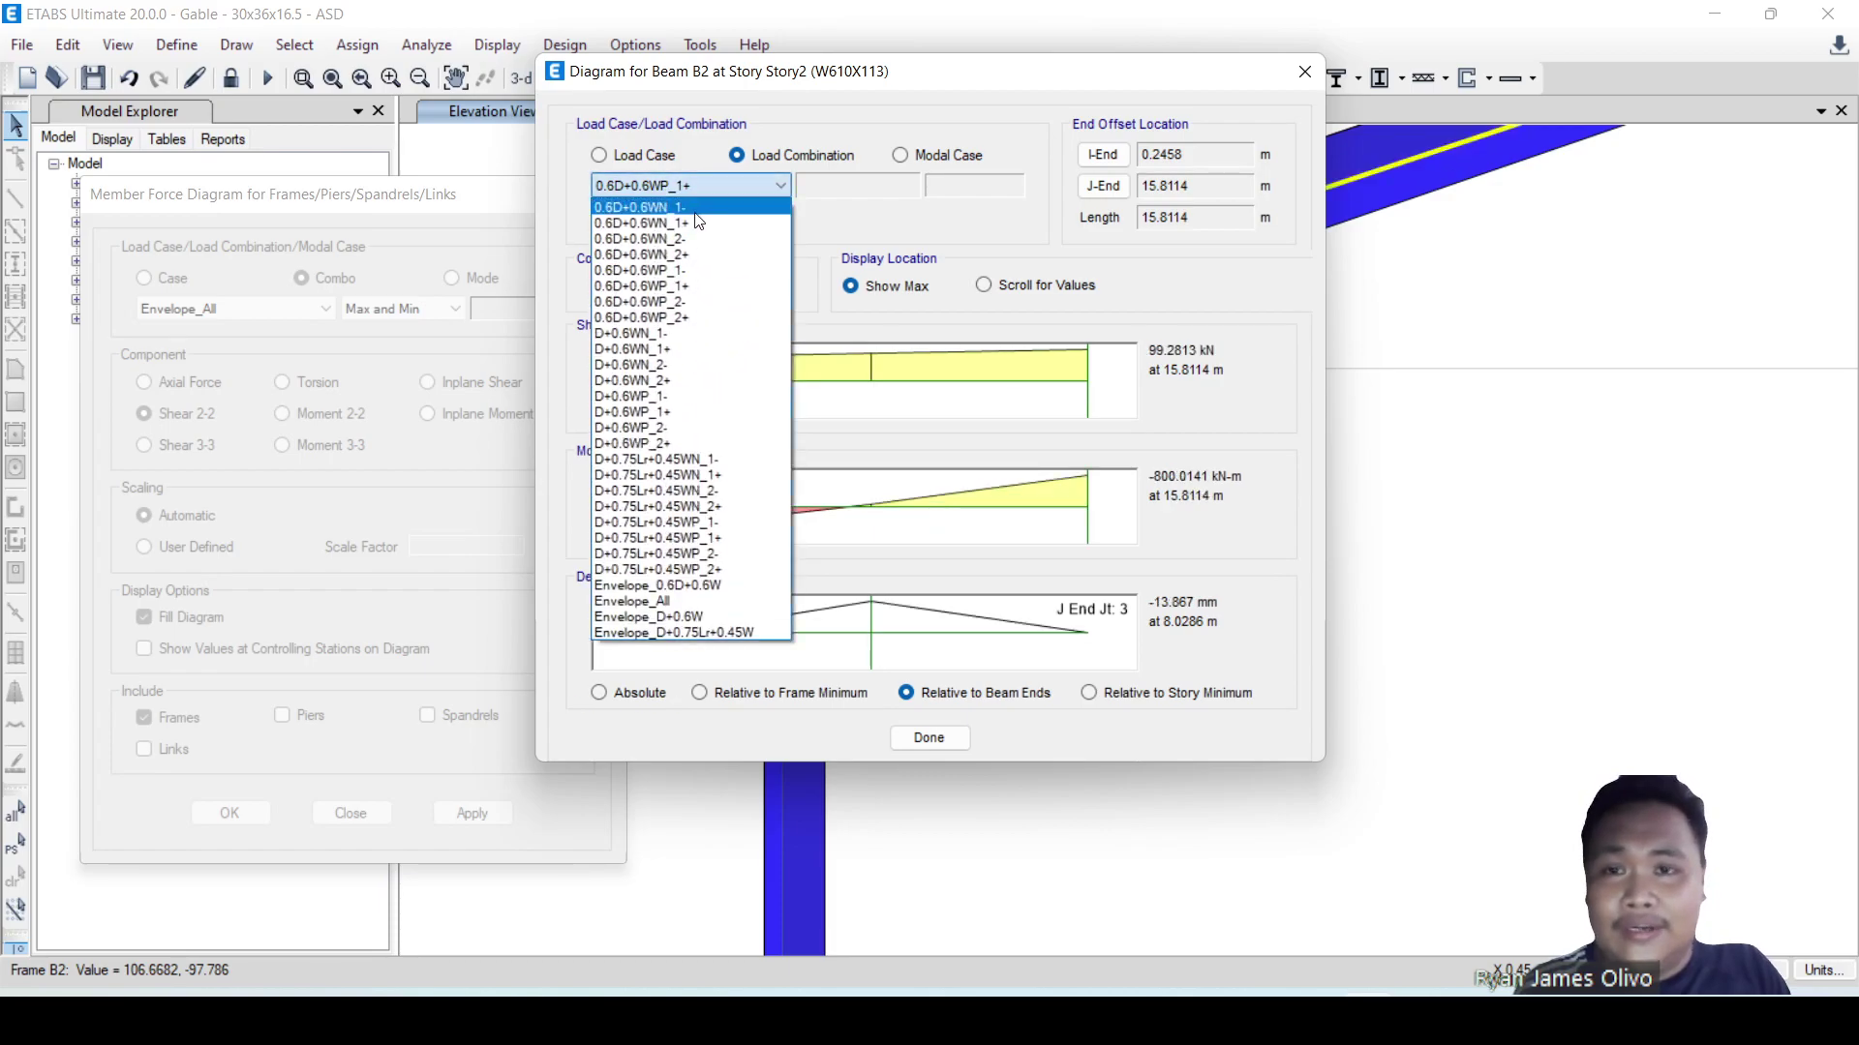
pyautogui.click(688, 286)
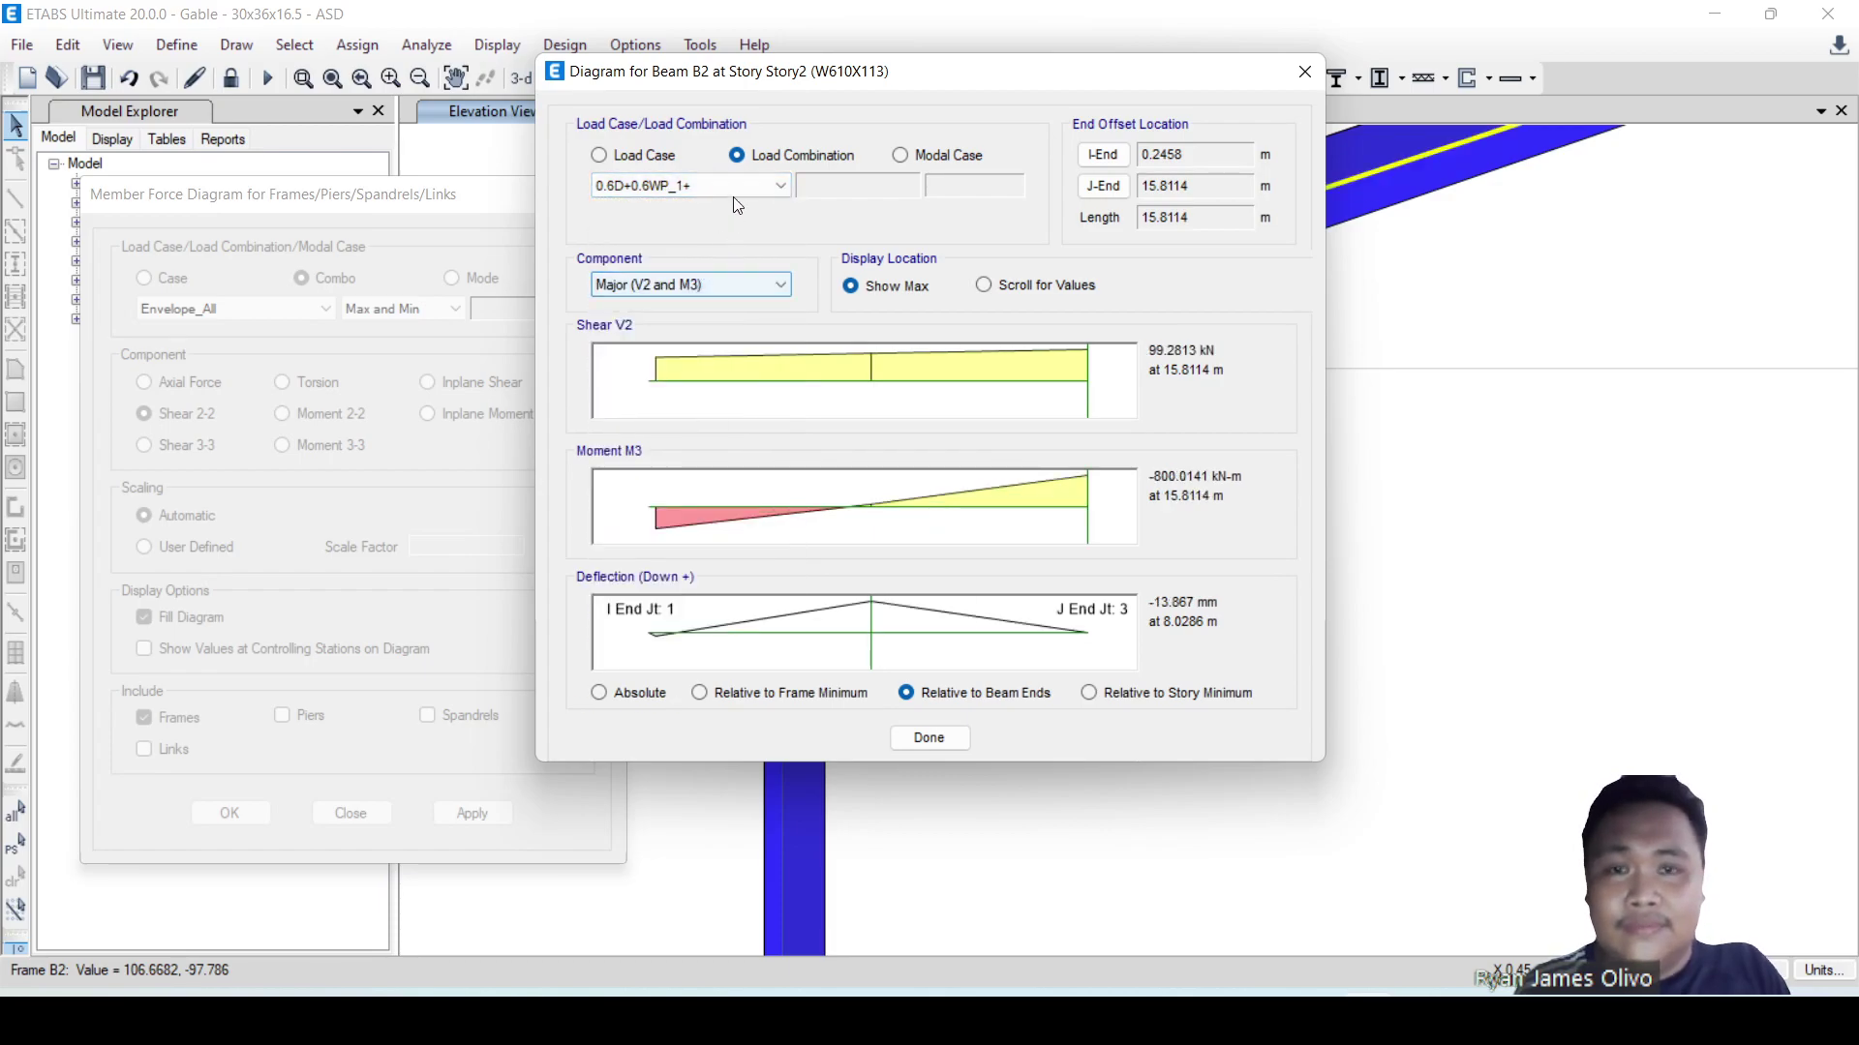
pyautogui.click(721, 186)
pyautogui.scroll(2, 721, 215)
pyautogui.click(706, 294)
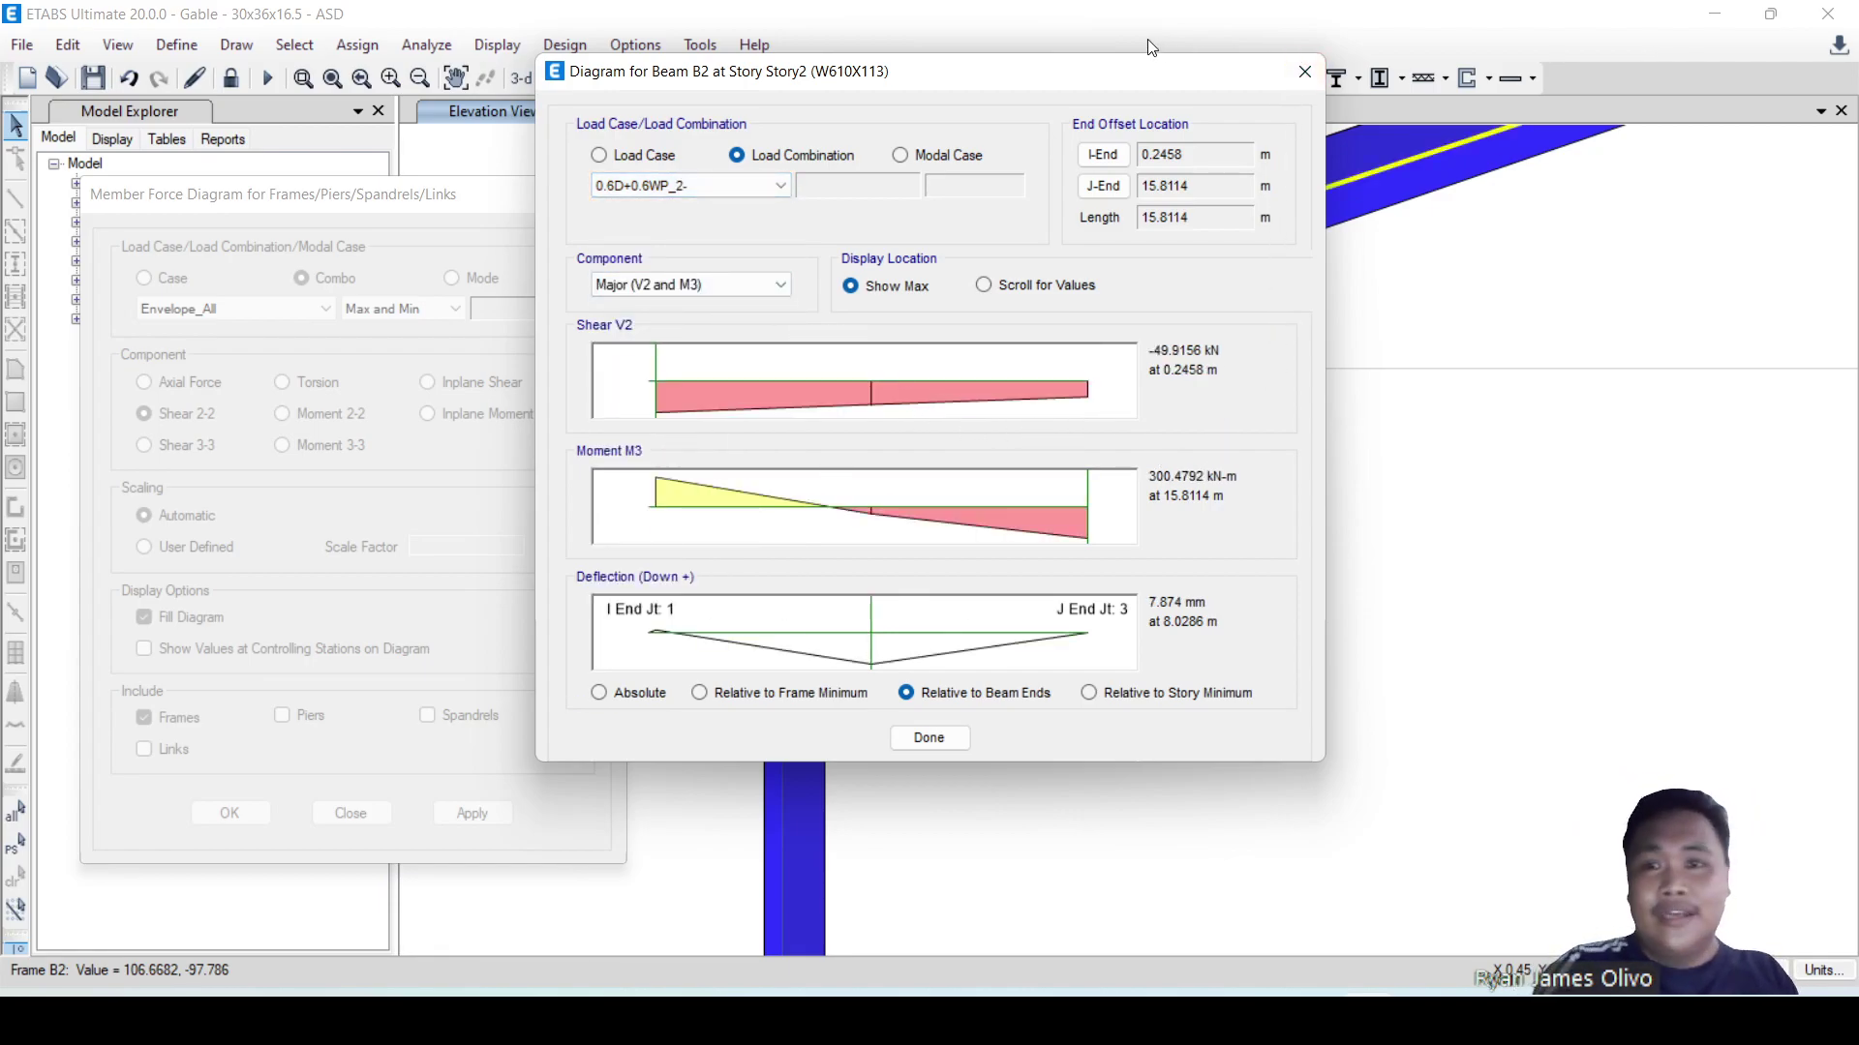
pyautogui.moveTo(1086, 60); pyautogui.dragTo(1137, 90)
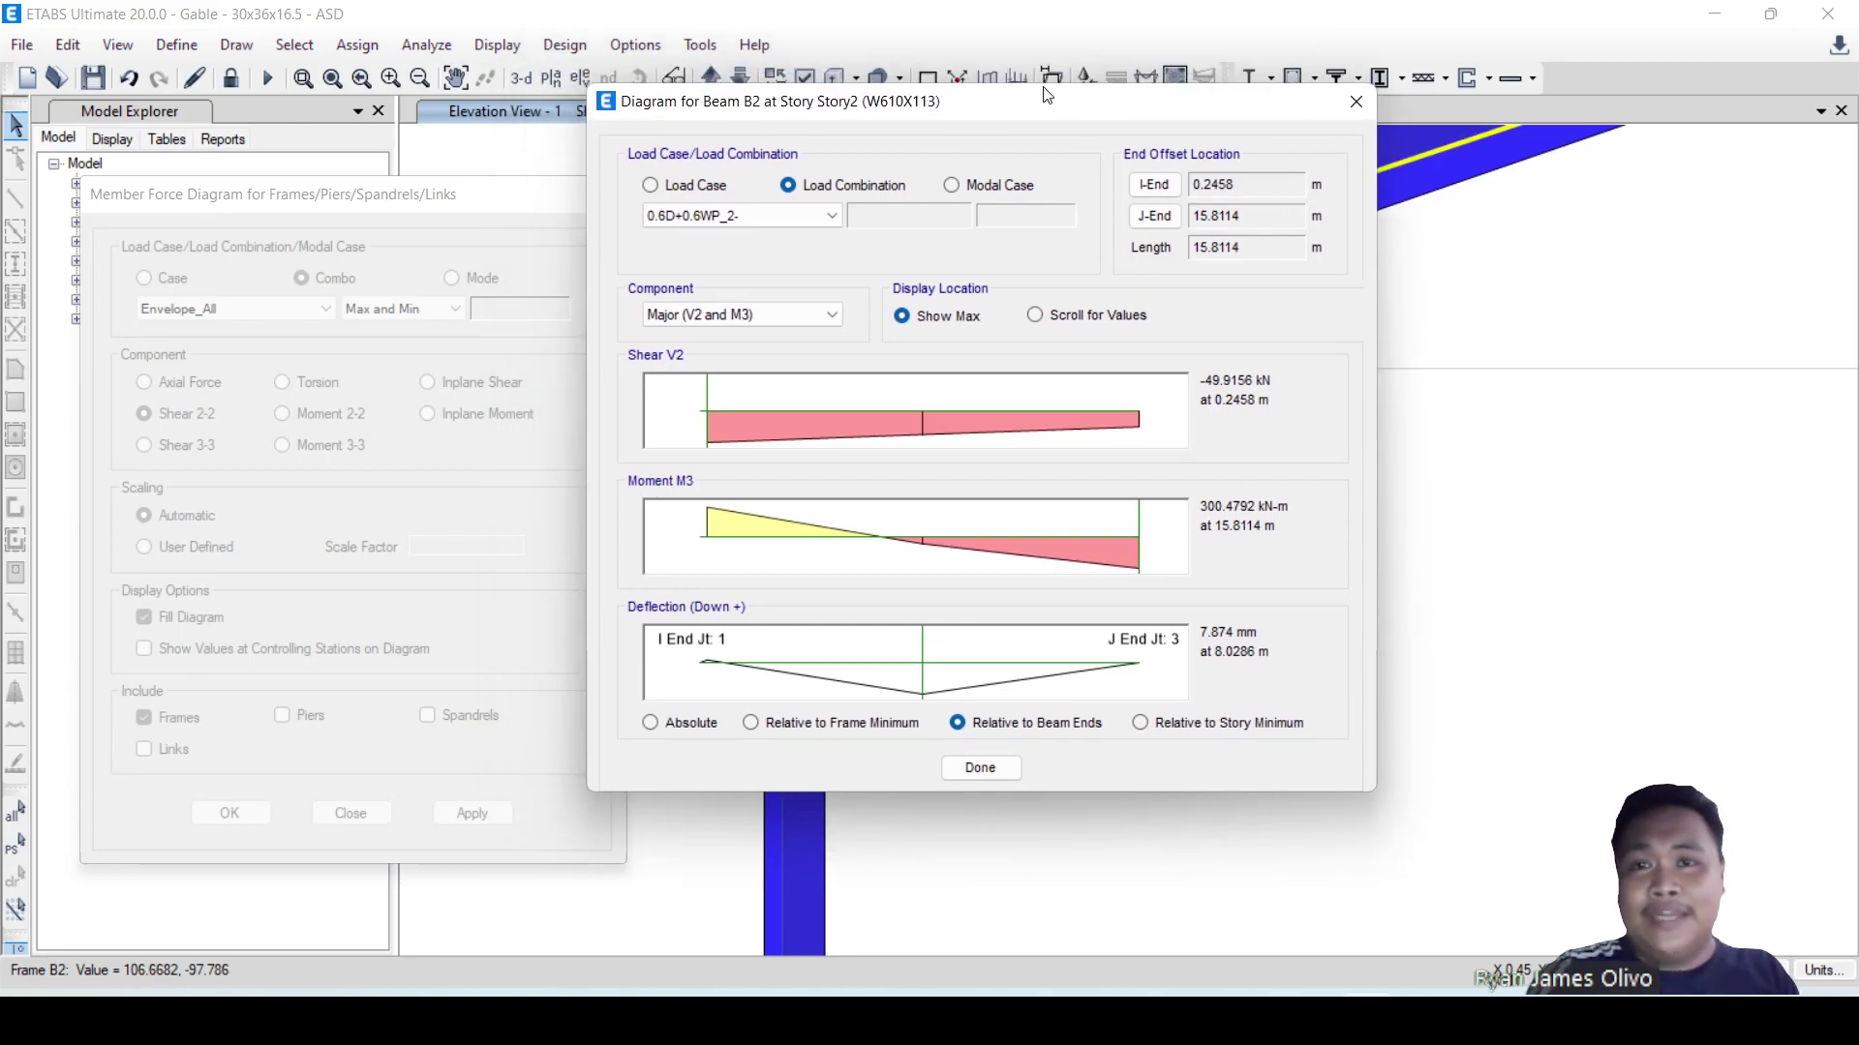
pyautogui.moveTo(748, 117); pyautogui.dragTo(770, 125)
pyautogui.press('Escape')
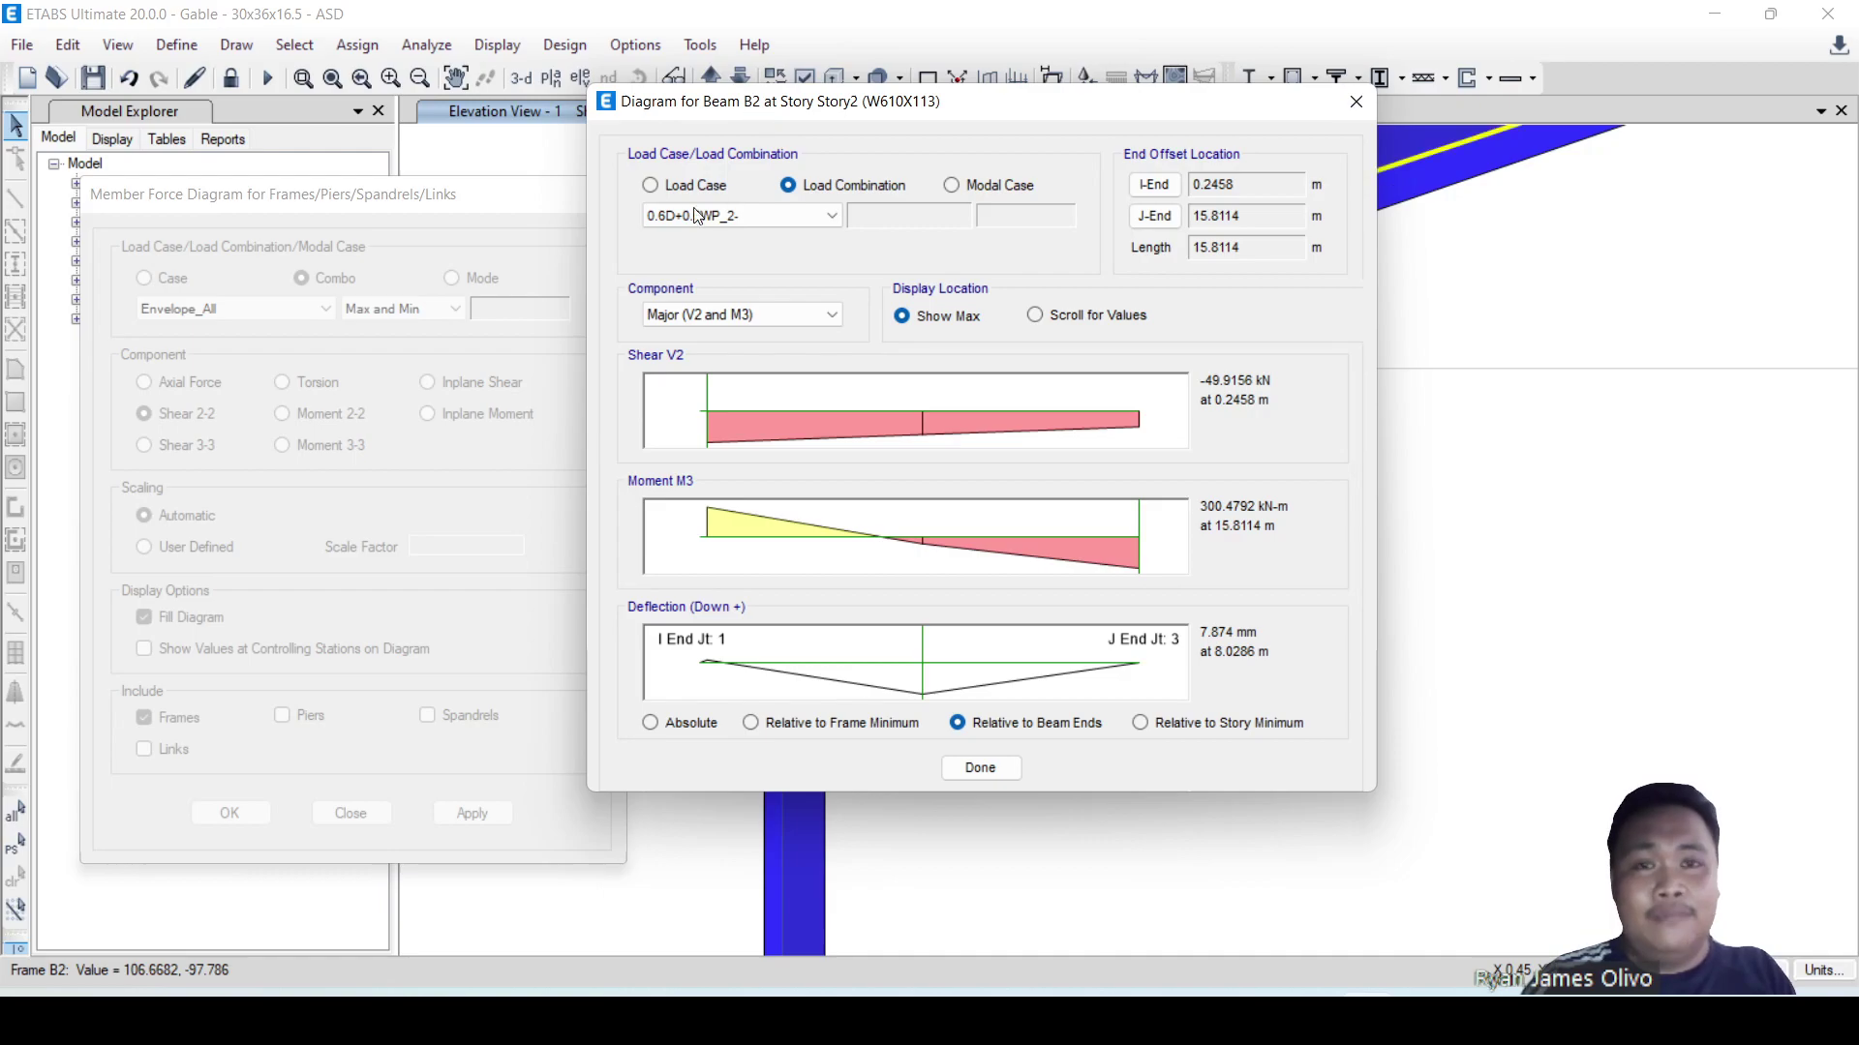
pyautogui.moveTo(1171, 115); pyautogui.dragTo(1409, 238)
pyautogui.moveTo(1209, 240); pyautogui.dragTo(1336, 333)
pyautogui.hotkey('ctrl', '2')
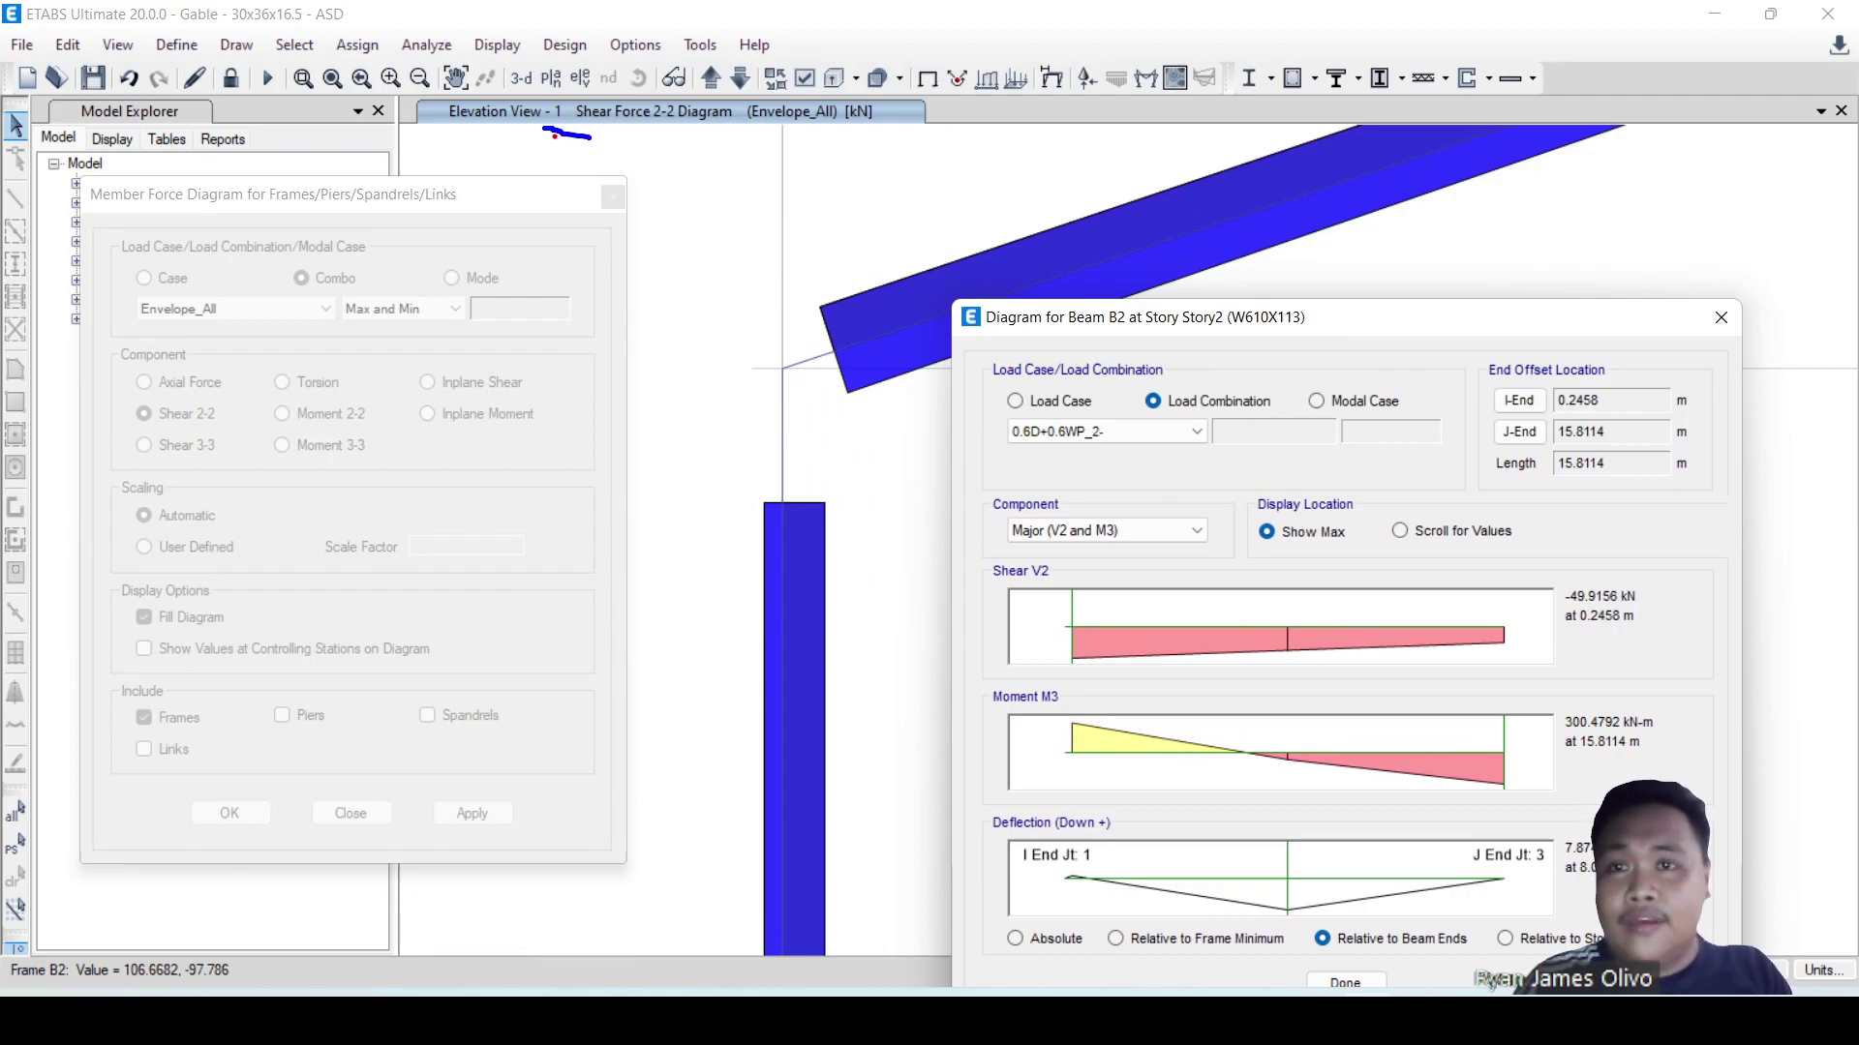
pyautogui.moveTo(569, 94); pyautogui.dragTo(593, 155)
pyautogui.press('Escape')
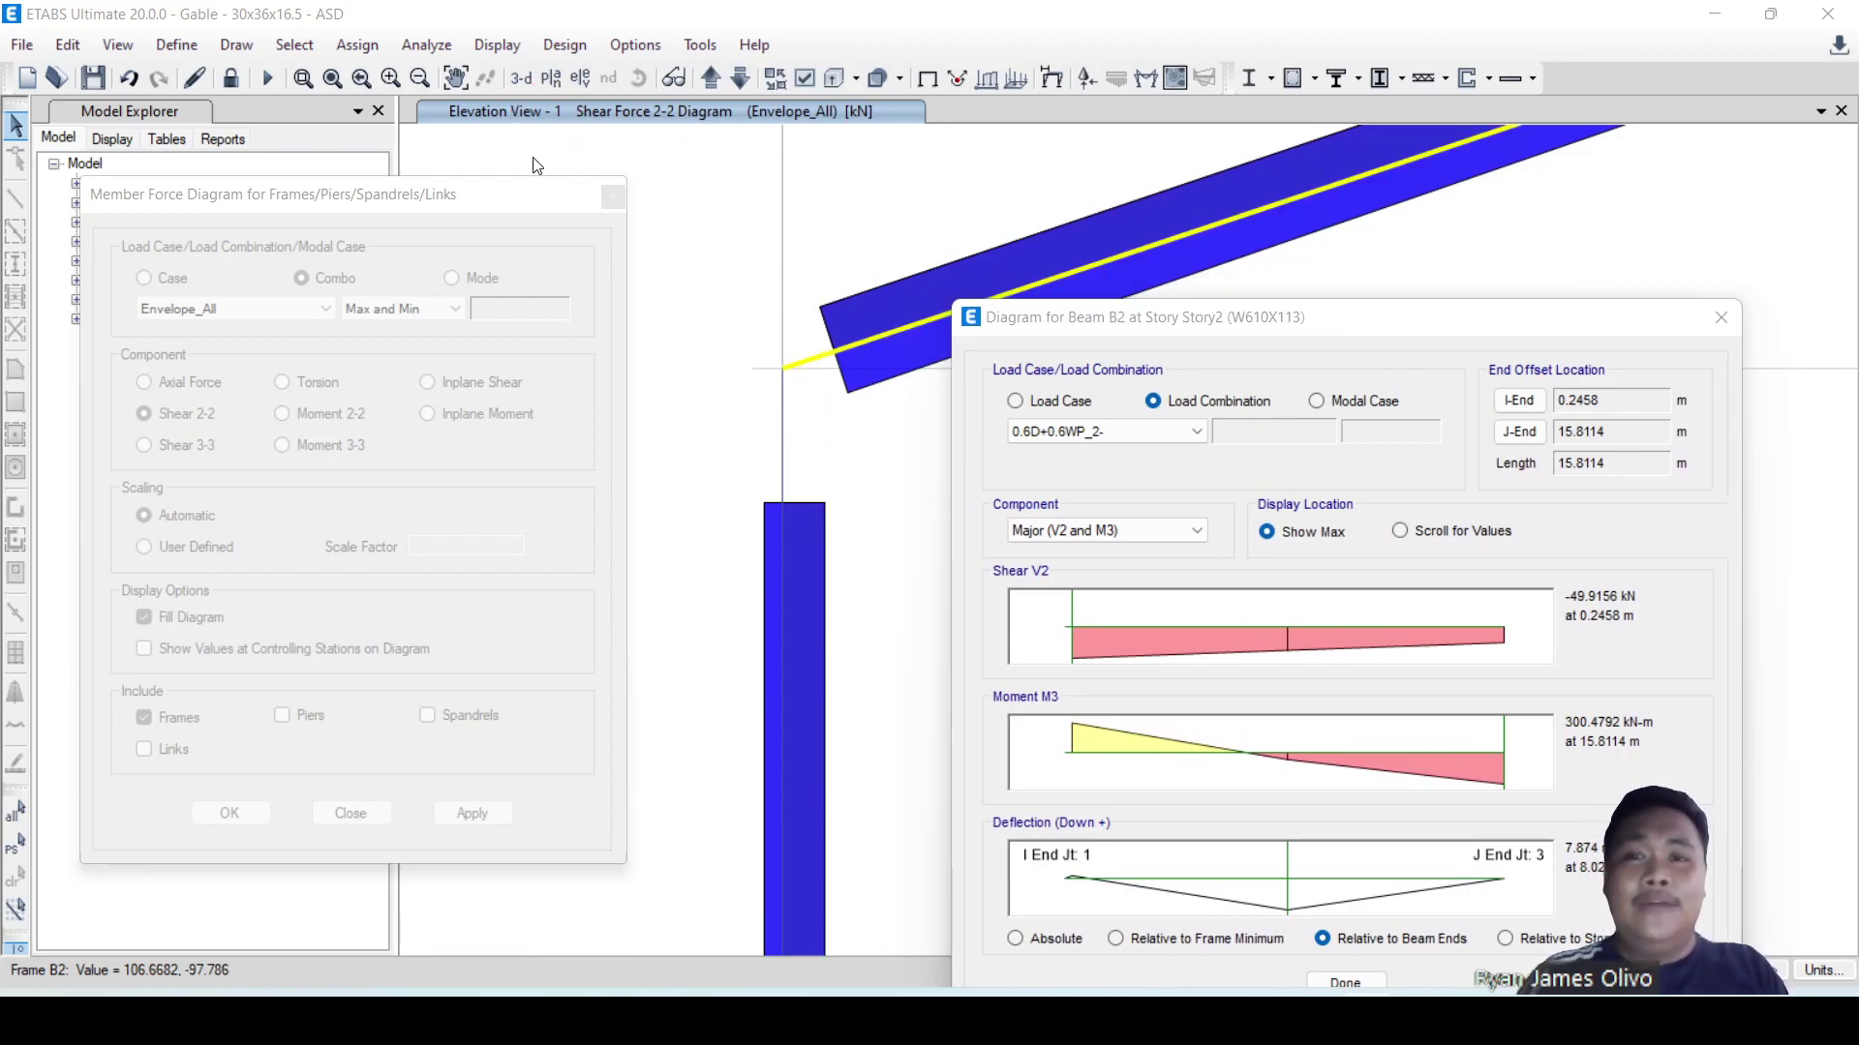
pyautogui.hotkey('ctrl', '2')
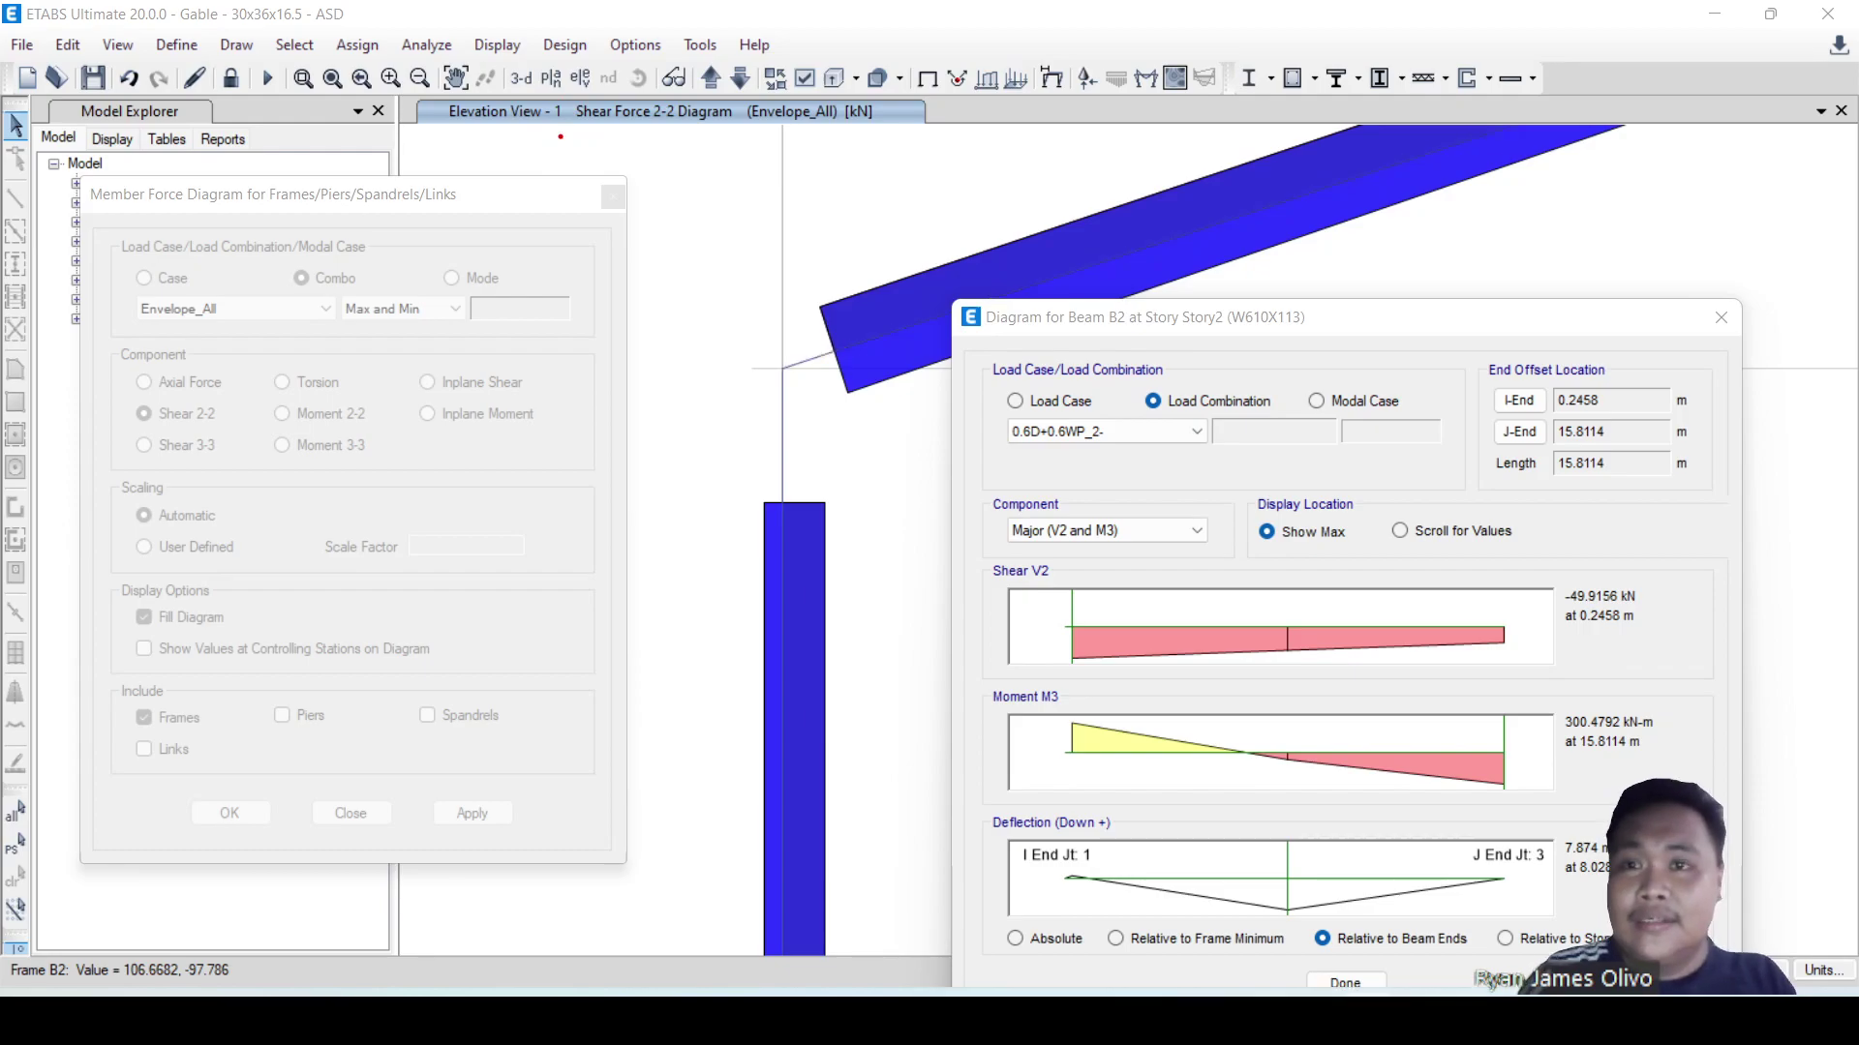
pyautogui.scroll(2, 561, 138)
pyautogui.scroll(-1, 553, 116)
pyautogui.scroll(-1, 561, 138)
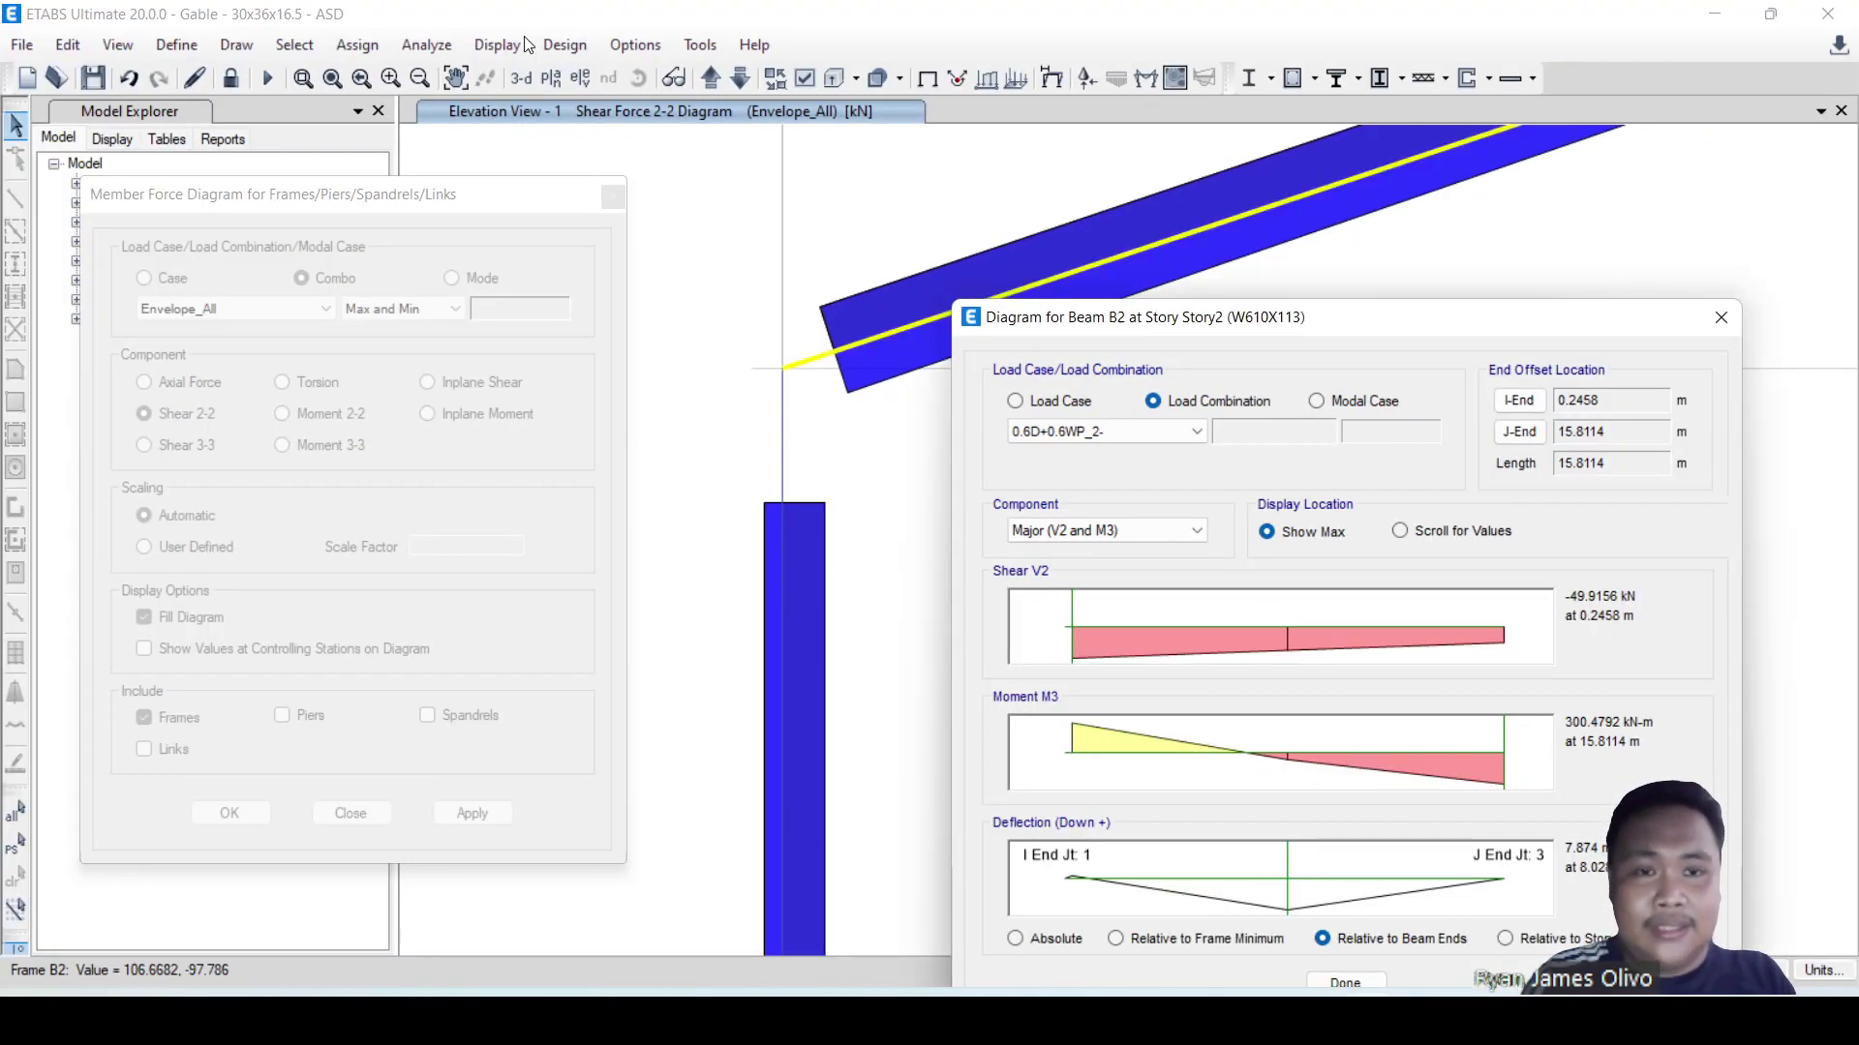
pyautogui.moveTo(1018, 319); pyautogui.dragTo(584, 151)
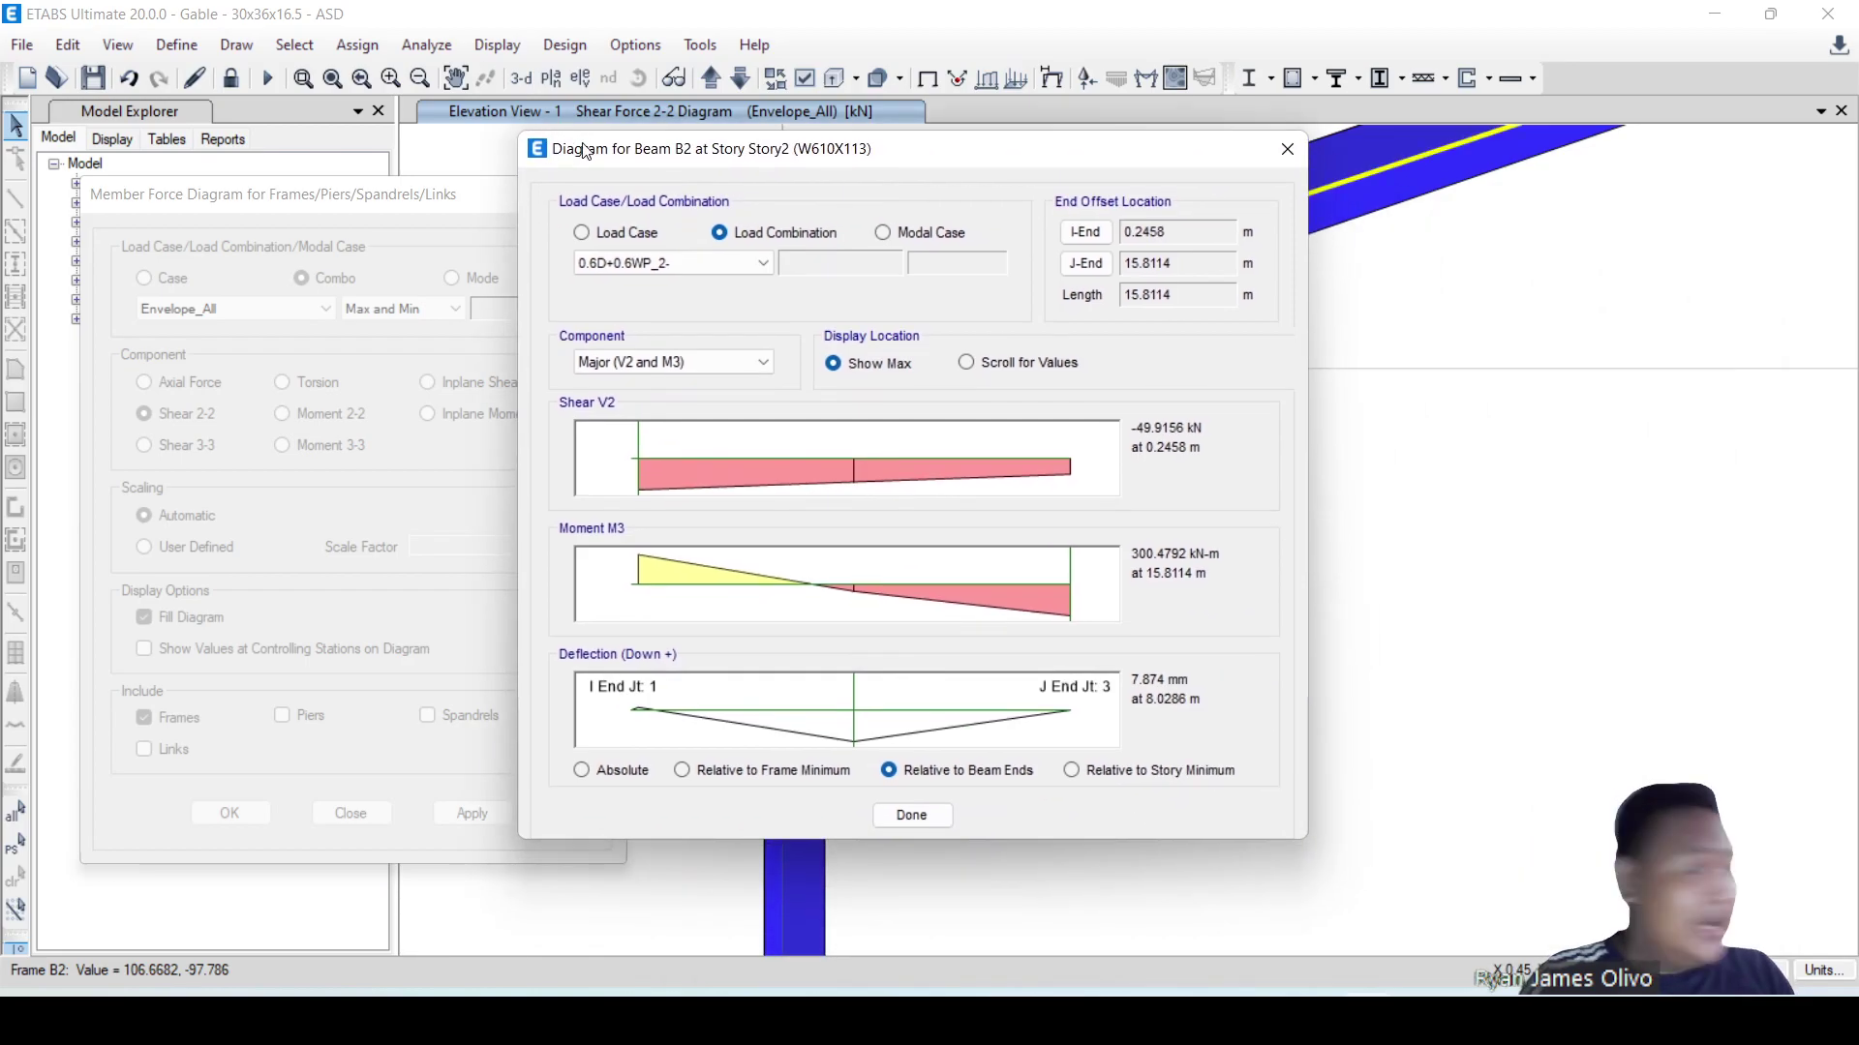
# - Close the rafter's detailed diagram and the member force settings, and display the story response plot of maximum story displacement
pyautogui.click(1287, 149)
pyautogui.click(615, 198)
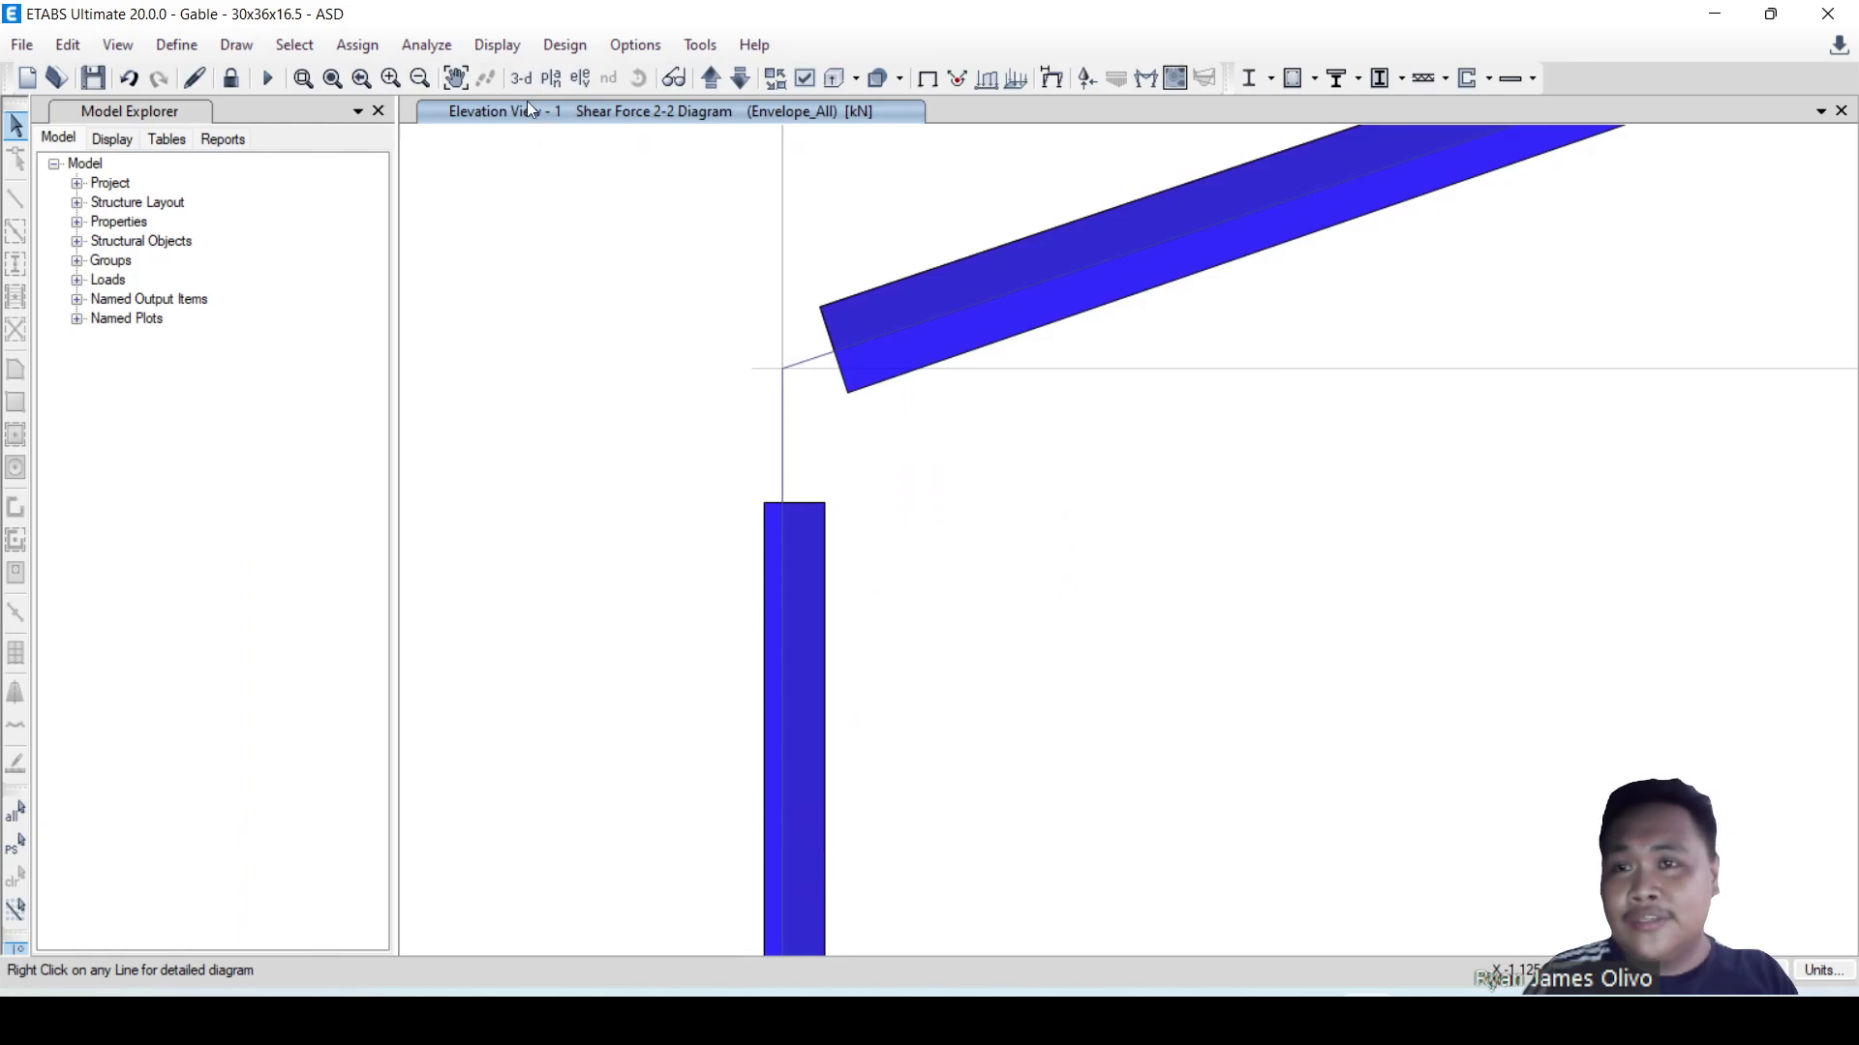
pyautogui.click(490, 58)
pyautogui.click(571, 360)
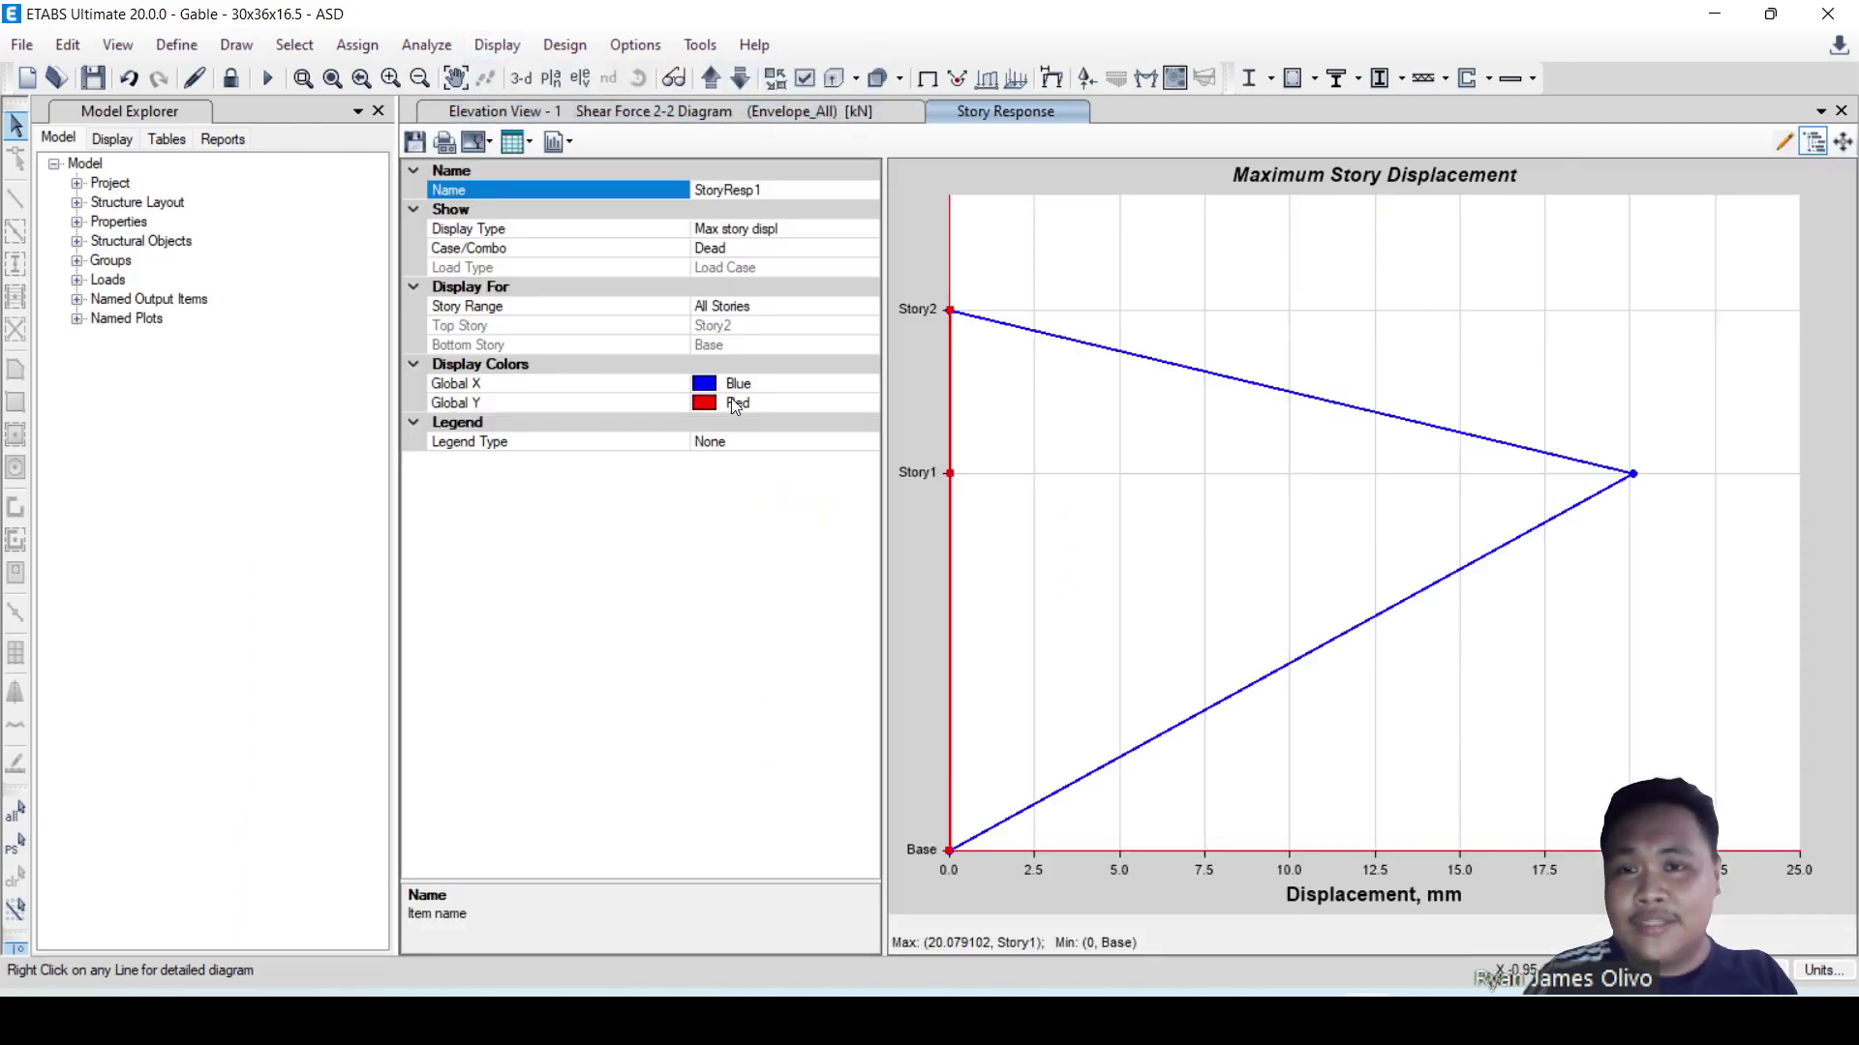
# - Review the maximum story displacement for the combinations 0.6D+0.6WN_1- and 0.6D+0.6WN_1+
pyautogui.click(802, 248)
pyautogui.click(802, 247)
pyautogui.scroll(5, 794, 295)
pyautogui.click(764, 275)
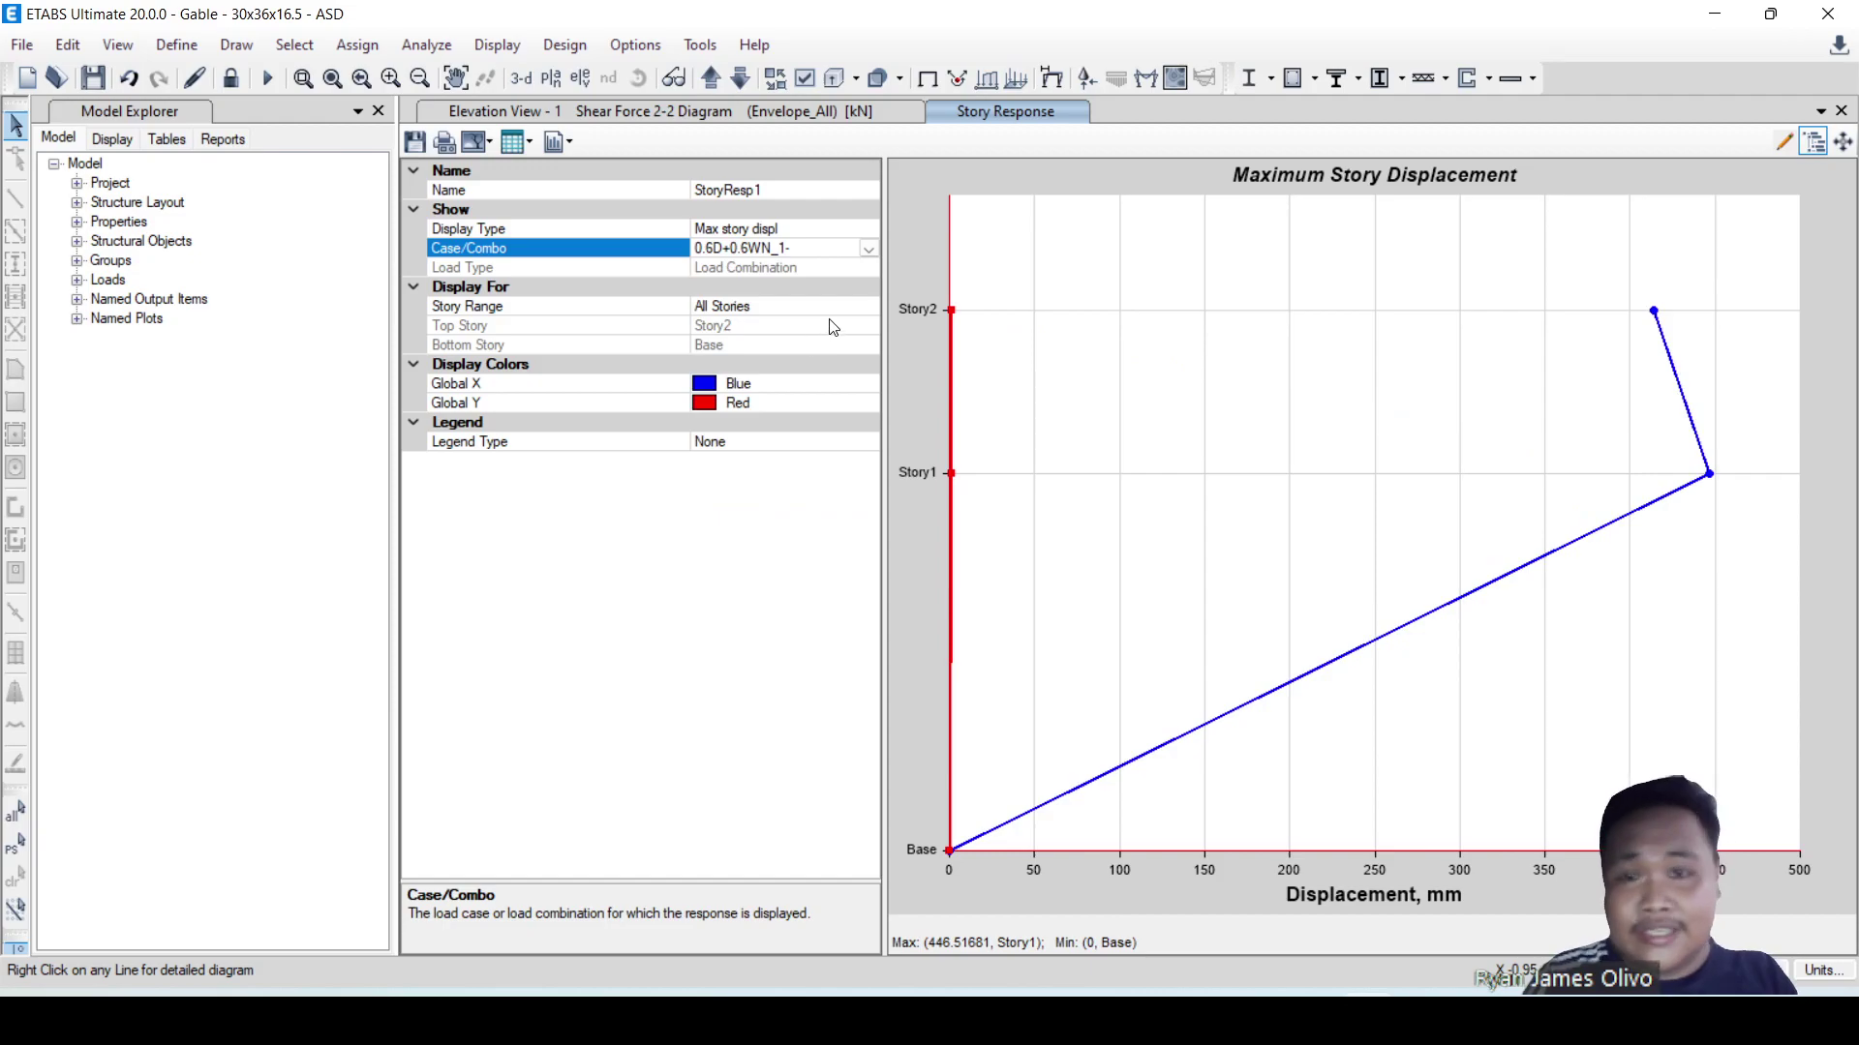
pyautogui.click(867, 251)
pyautogui.click(800, 294)
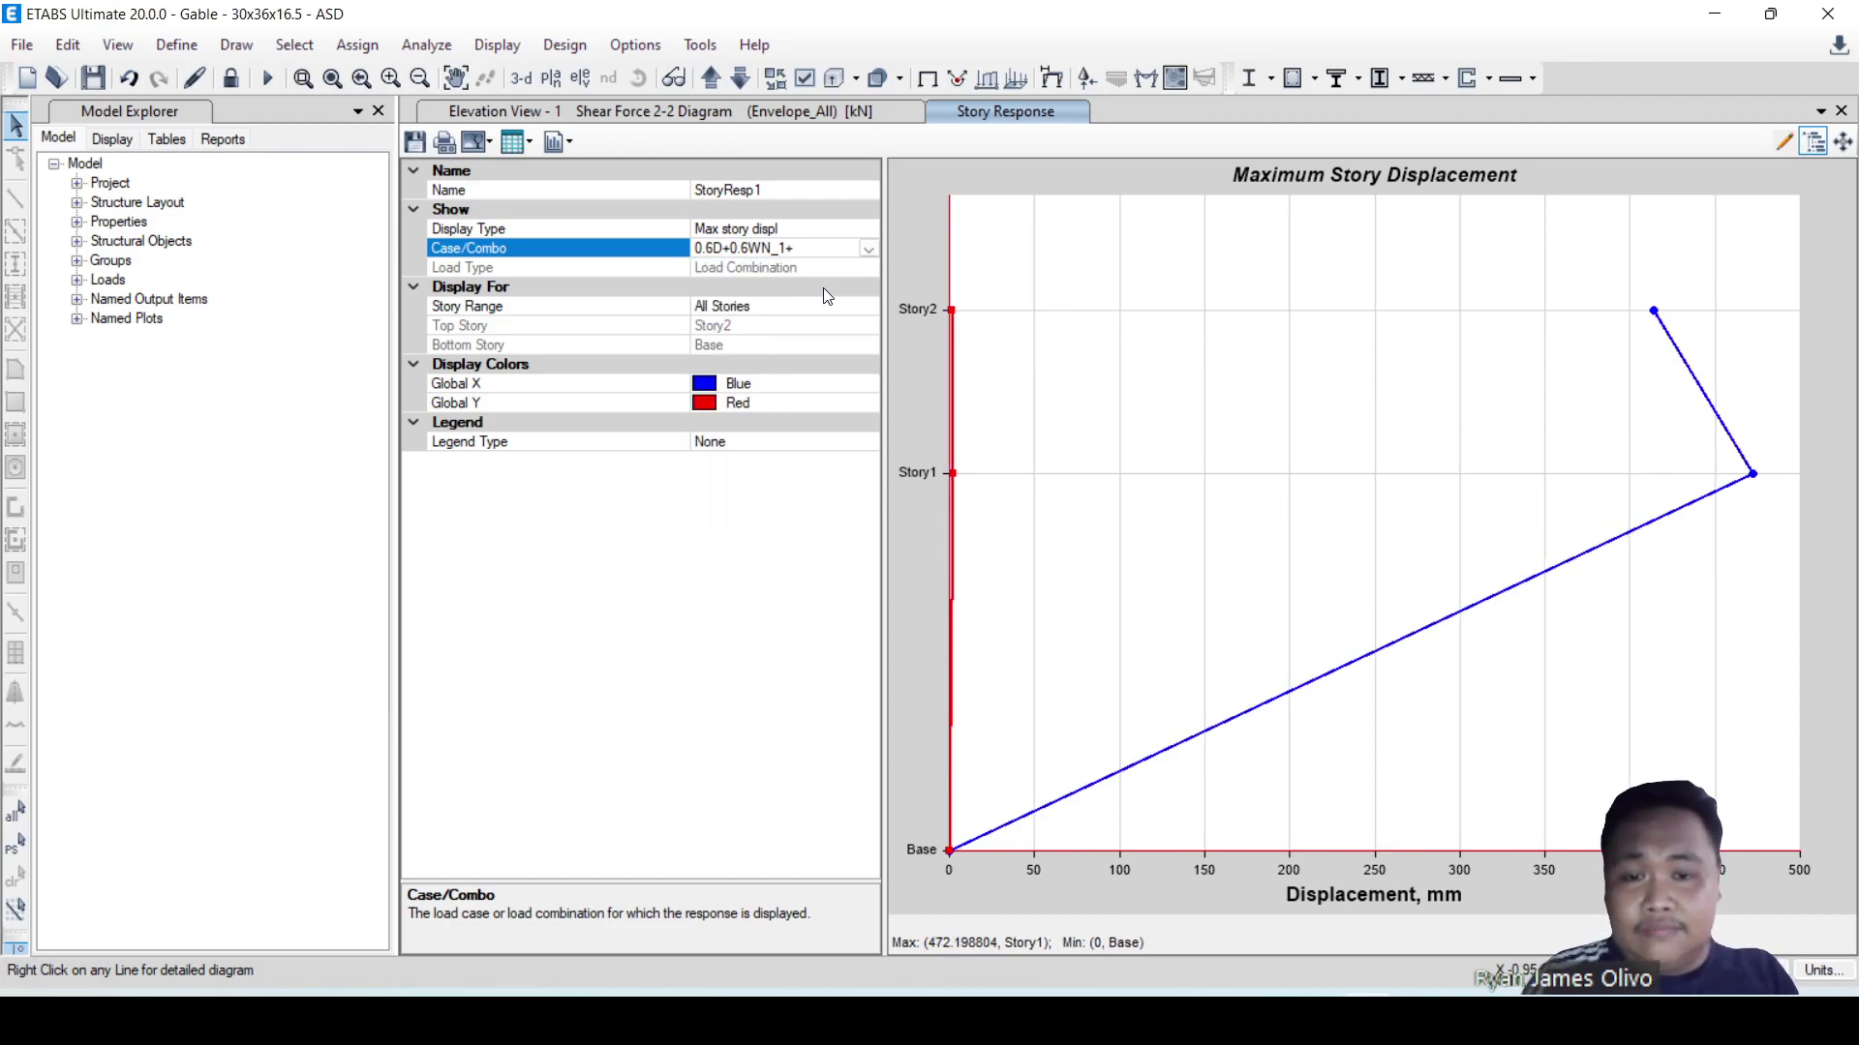
pyautogui.click(868, 251)
pyautogui.scroll(-4, 775, 465)
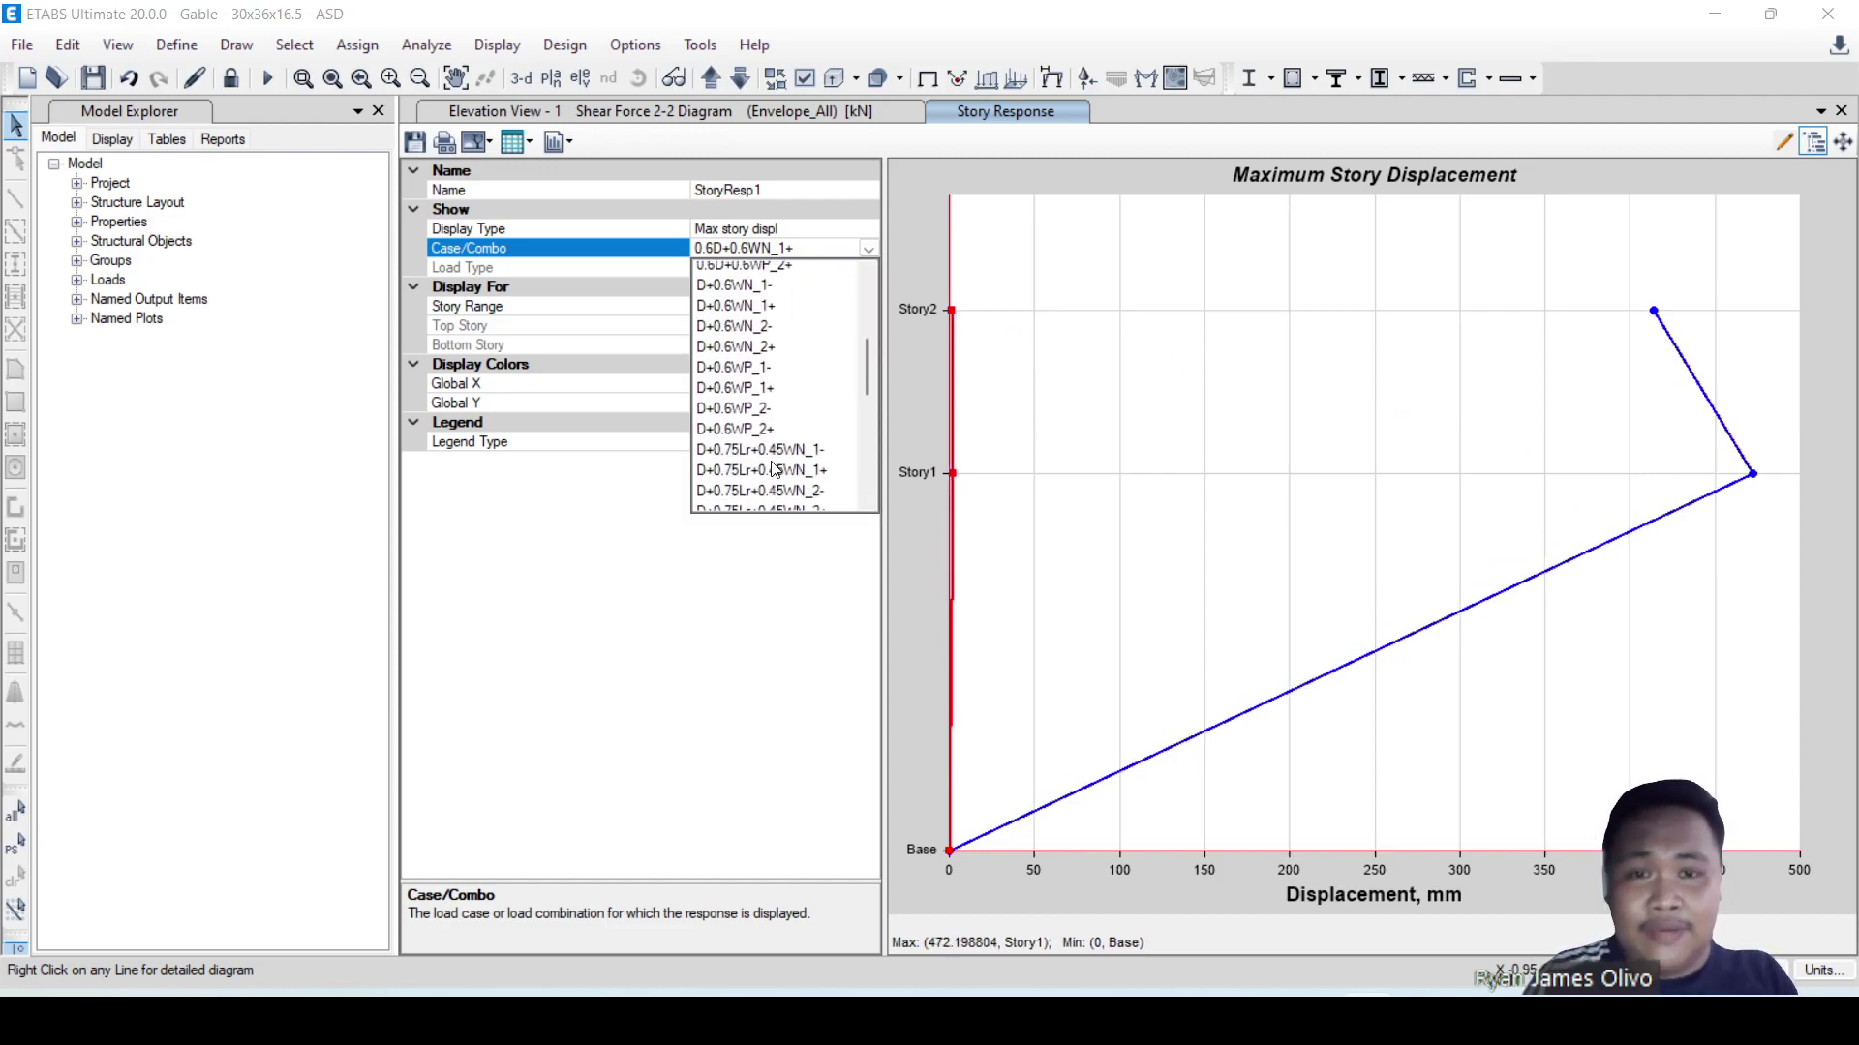
pyautogui.scroll(3, 776, 469)
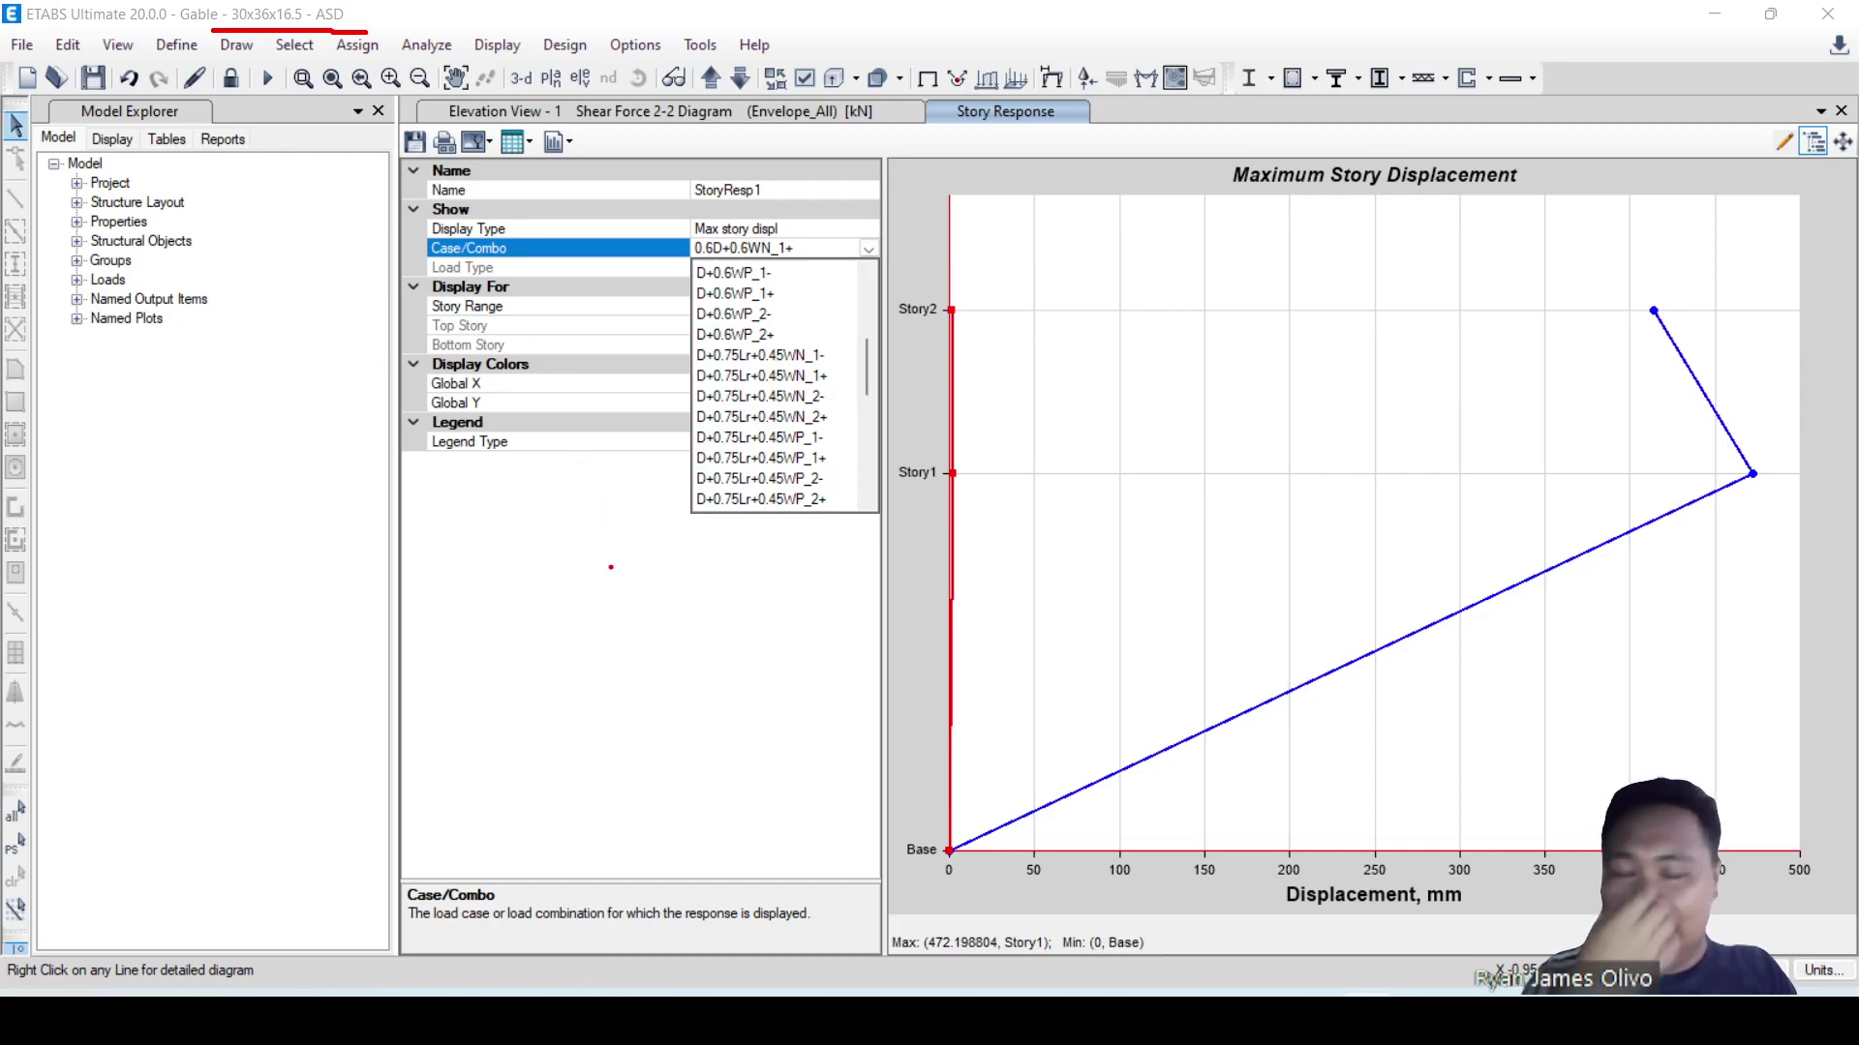
pyautogui.press('Escape')
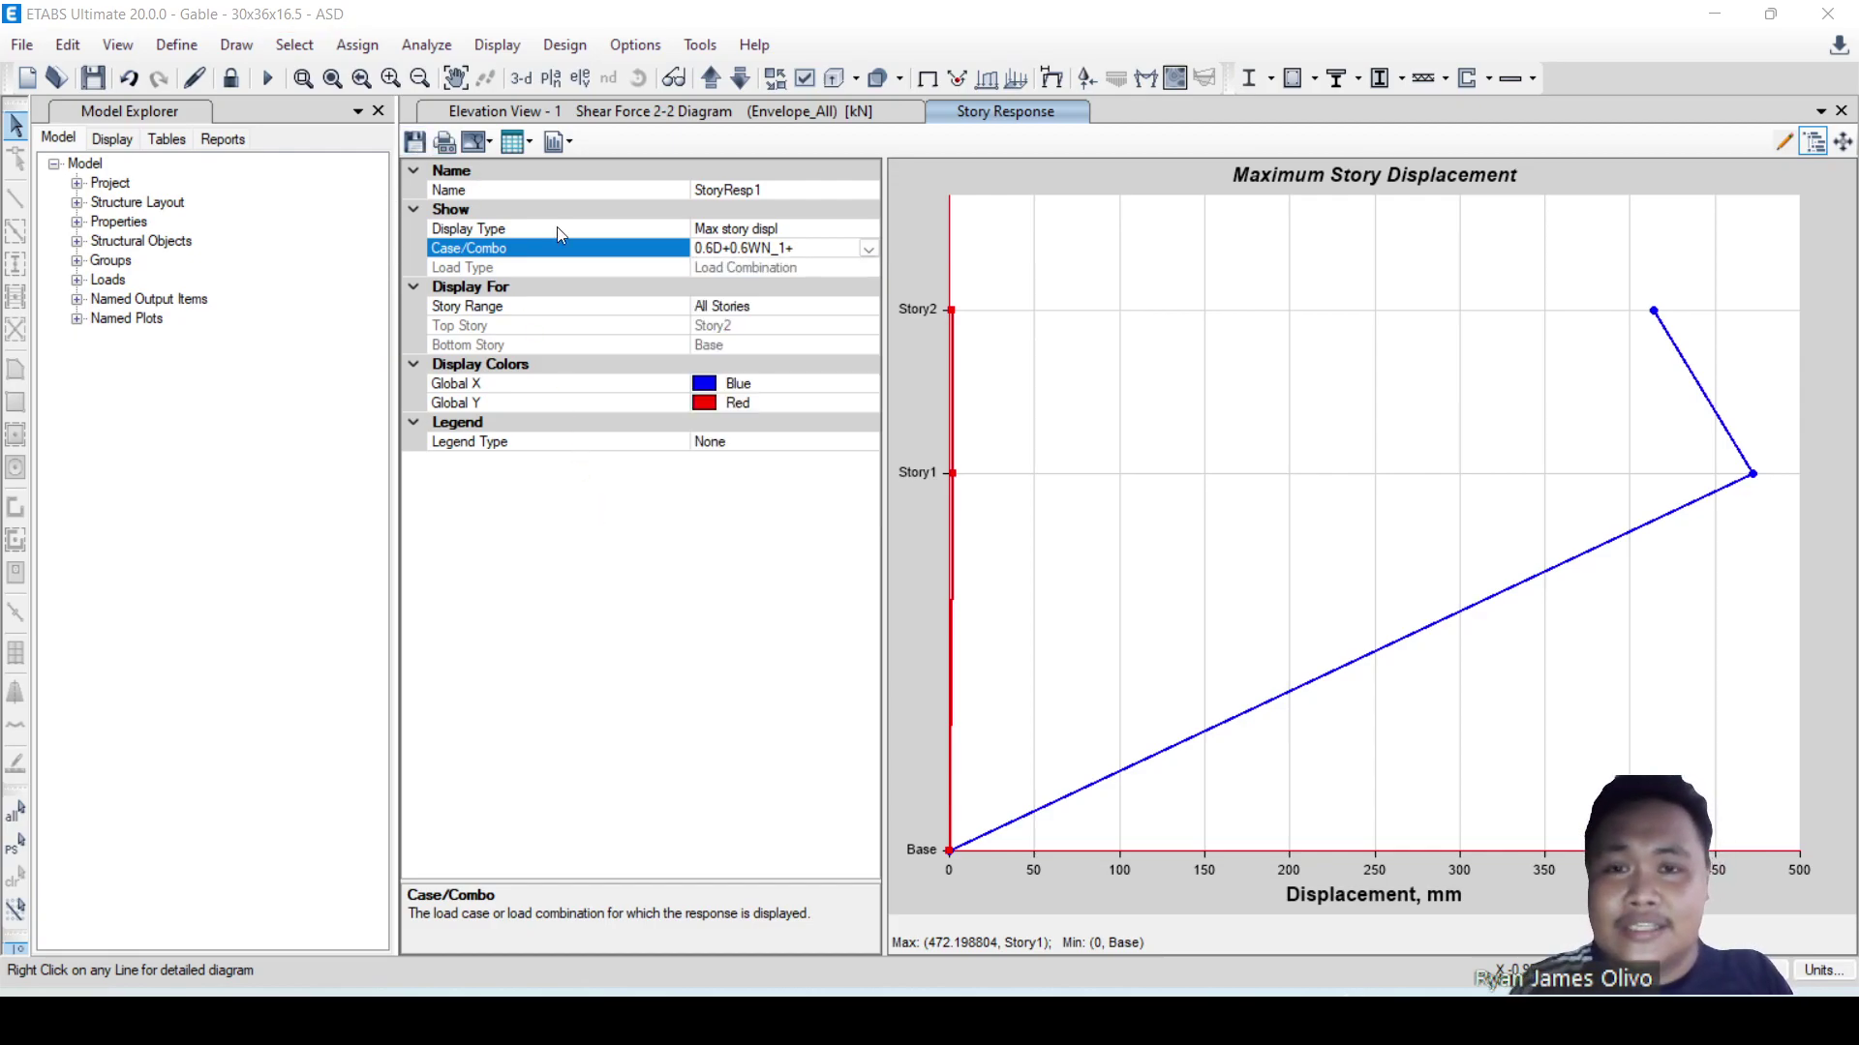
# - Review the maximum story displacement for the envelopes Envelope_D+0.75Lr+0.45W and Envelope_All
pyautogui.click(874, 247)
pyautogui.scroll(-5, 830, 372)
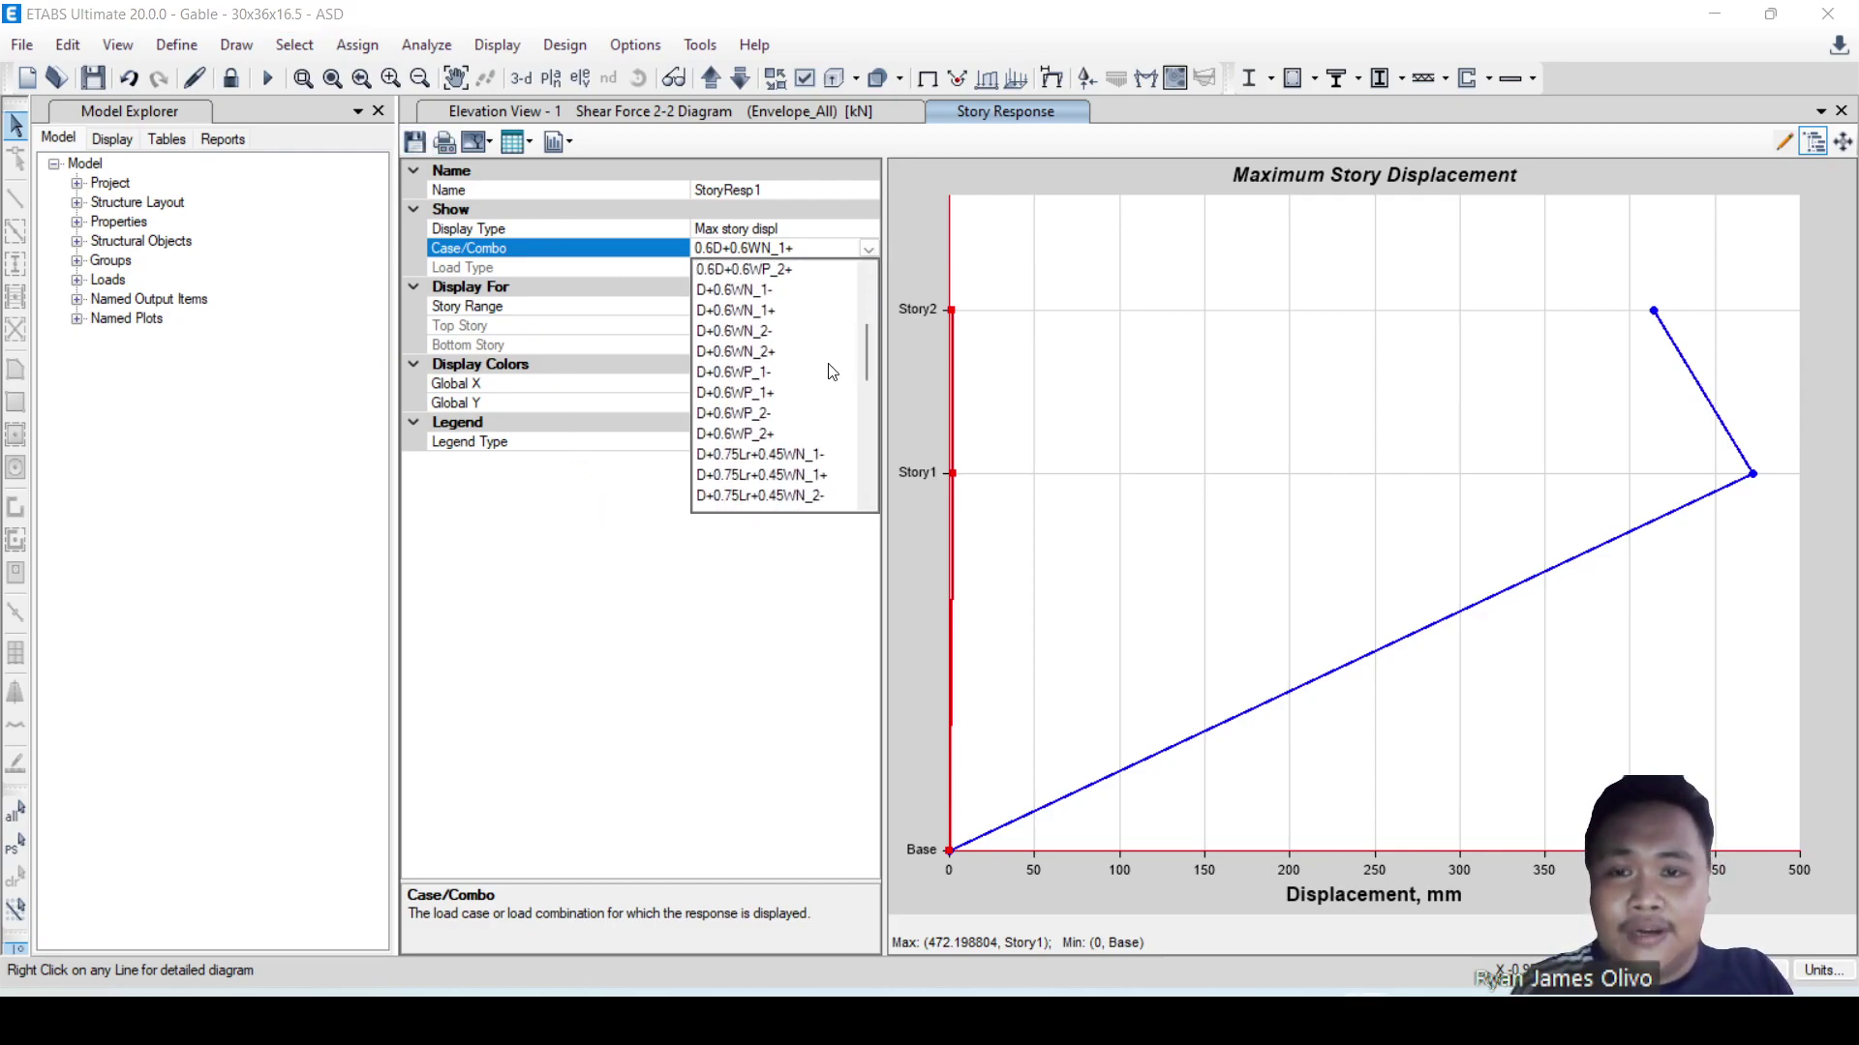
pyautogui.scroll(2, 873, 420)
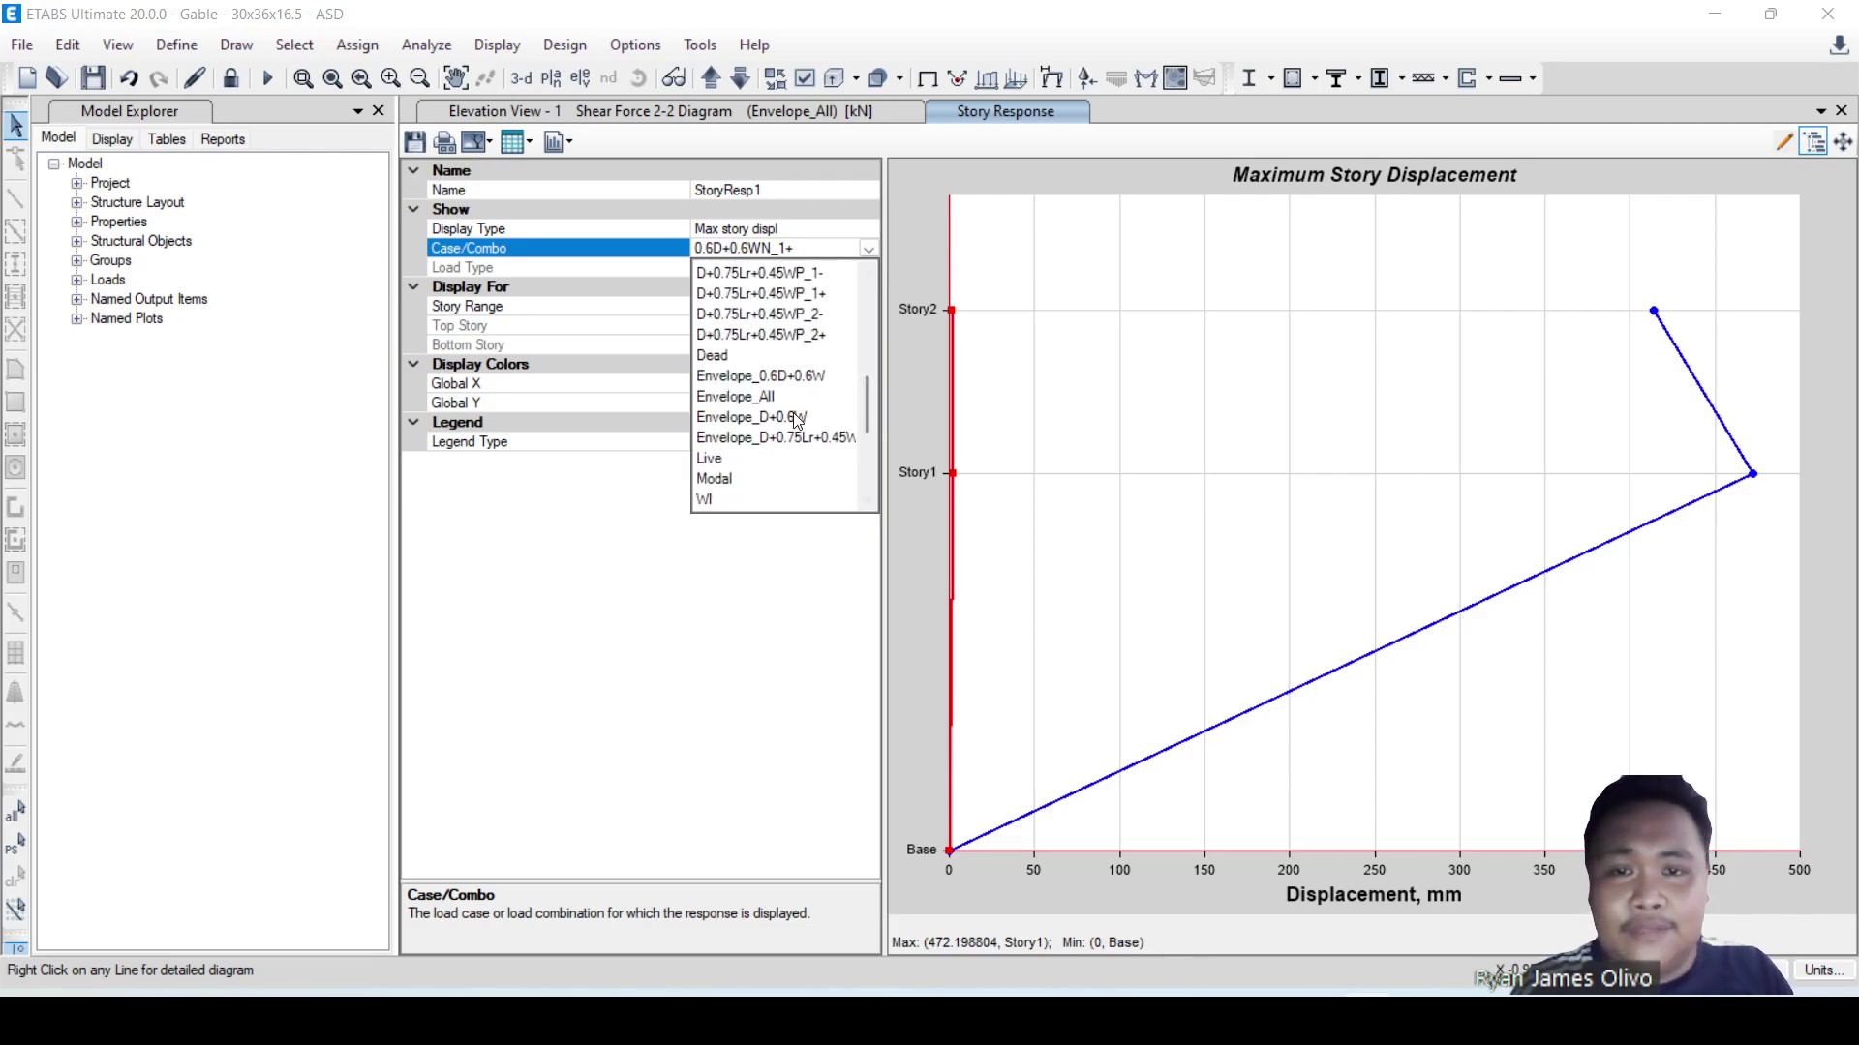
pyautogui.click(797, 438)
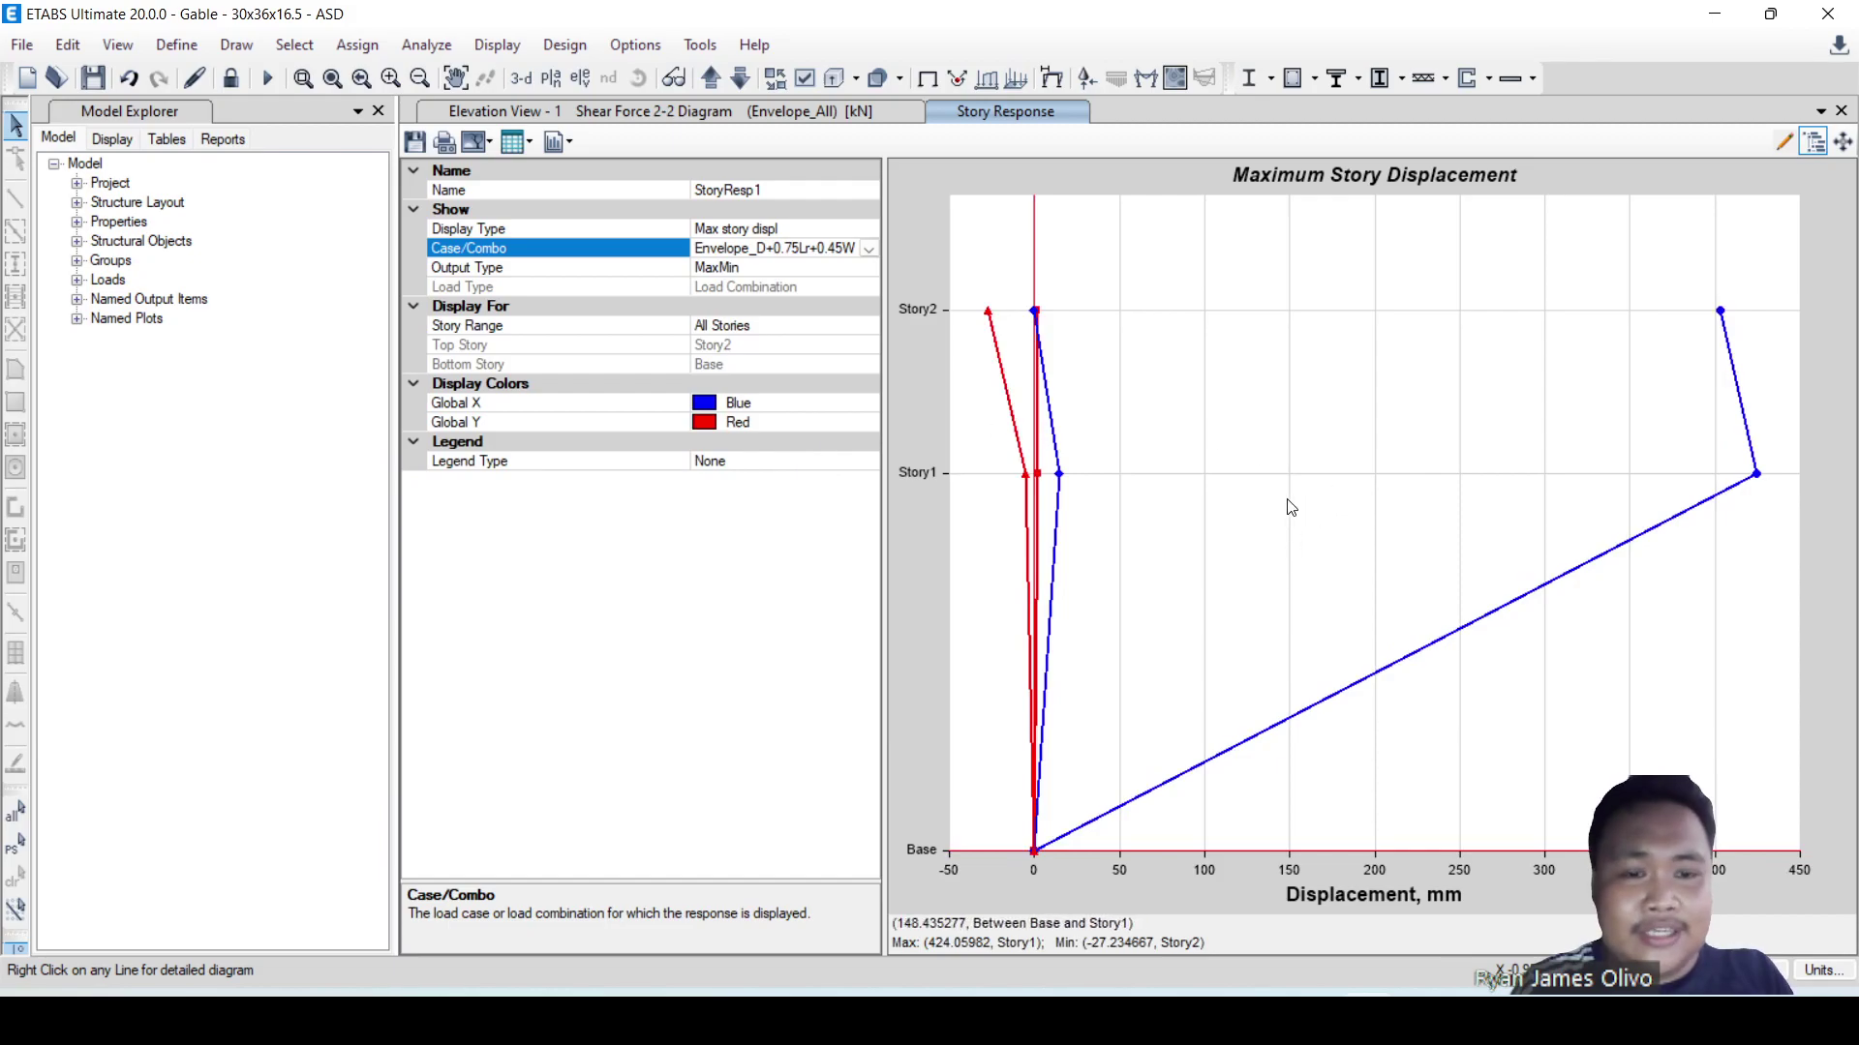
pyautogui.click(868, 248)
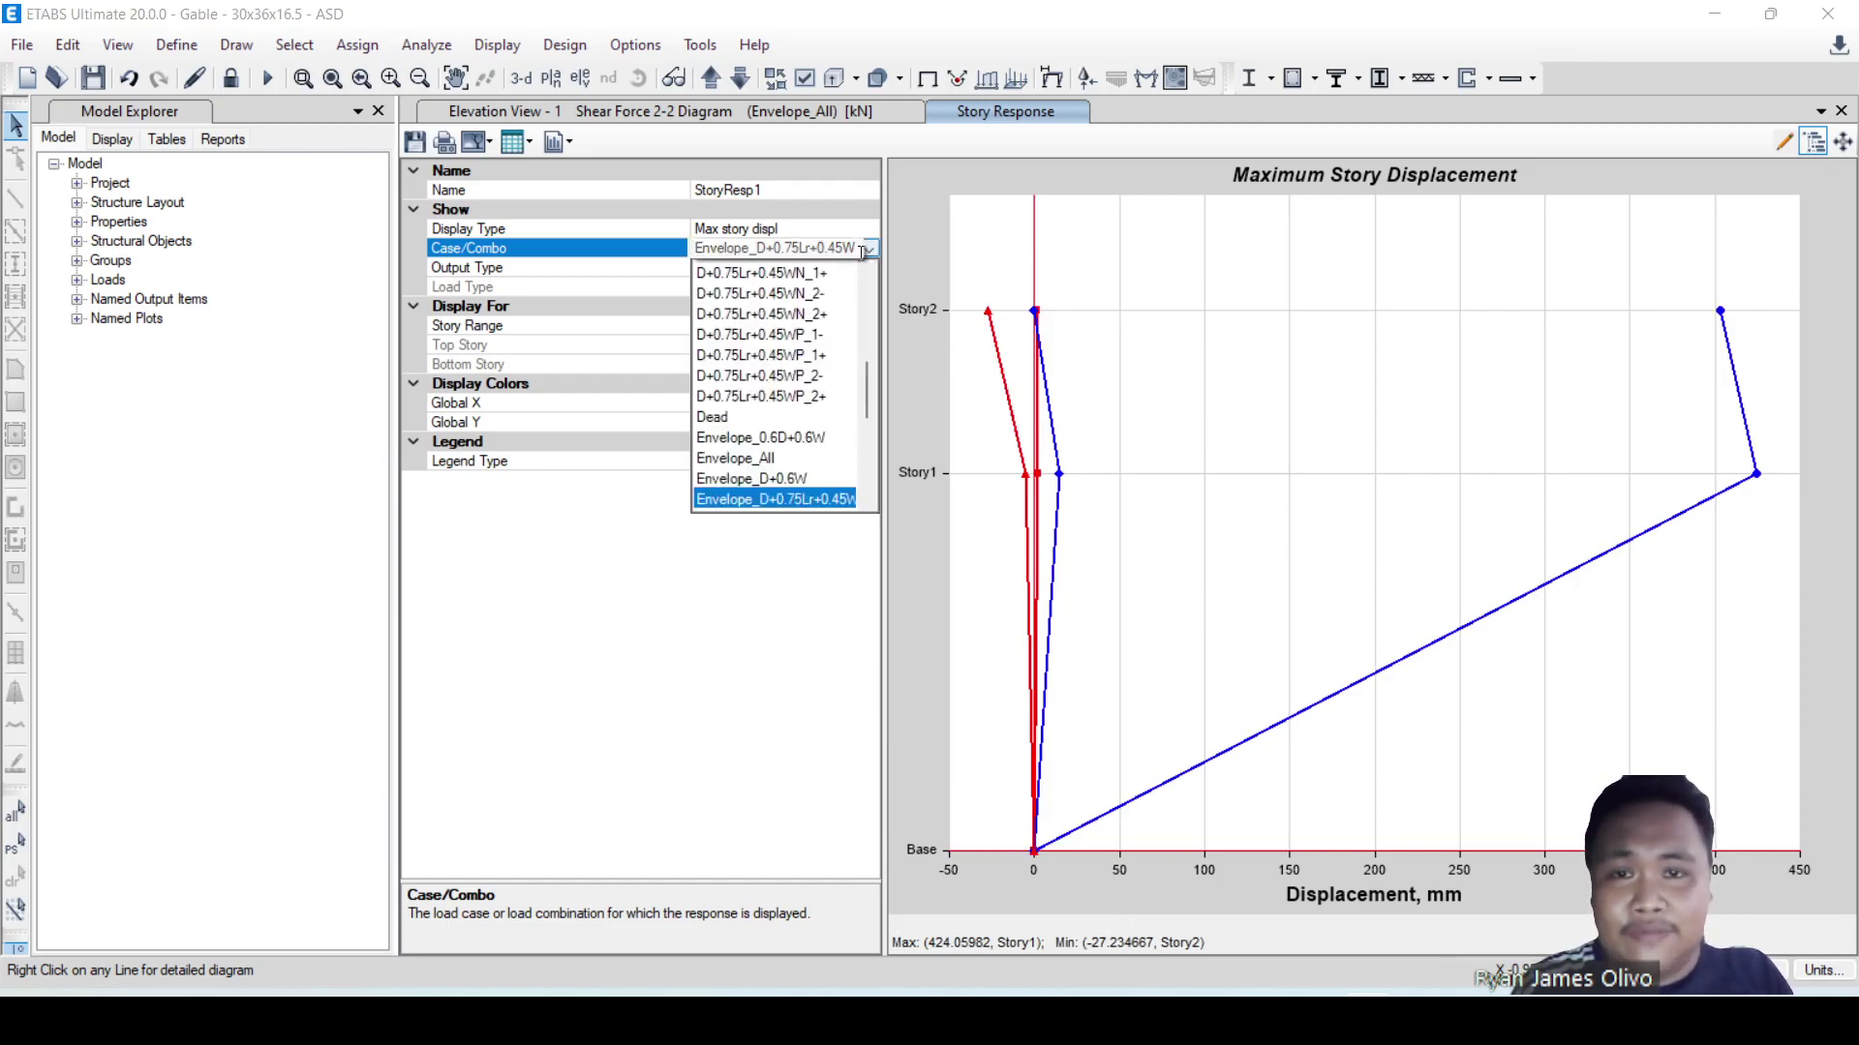
pyautogui.click(744, 460)
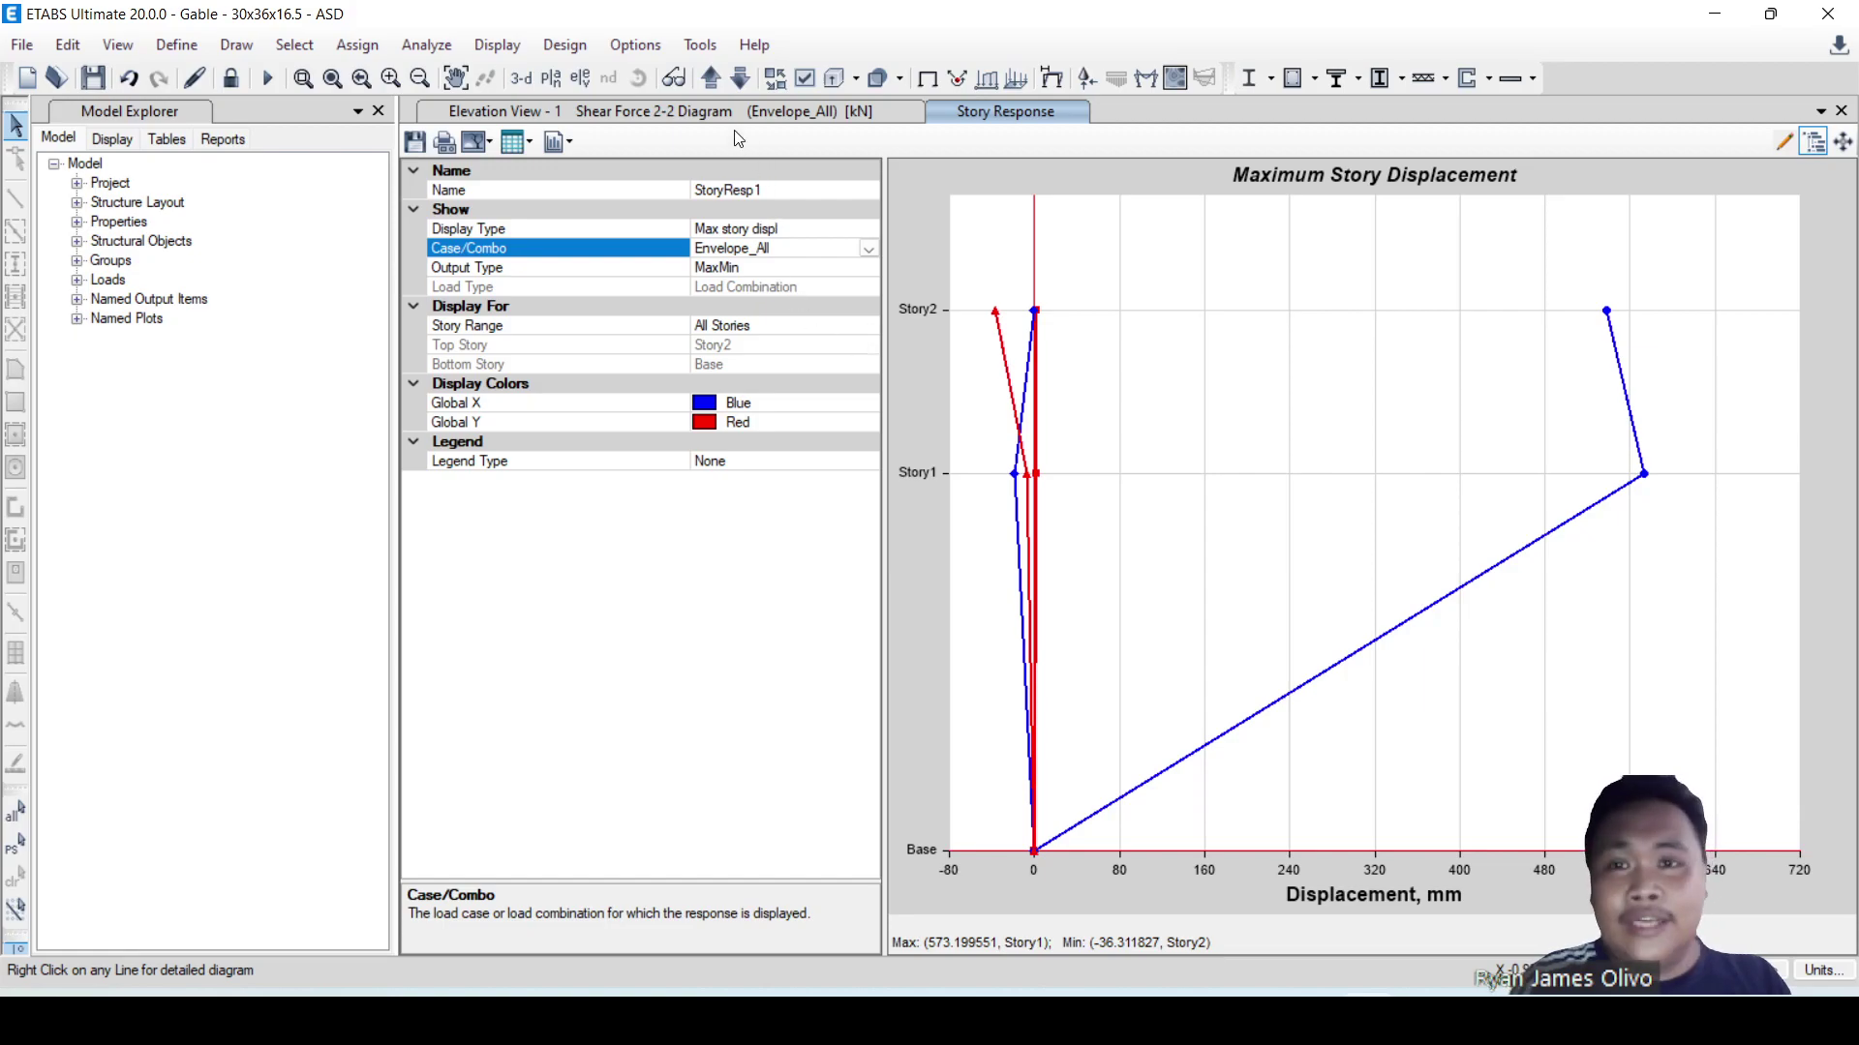
# - Return to the frame's elevation view and display its Shear 2-2 diagram for the combination 0.6D+0.6WP_1+
pyautogui.click(712, 112)
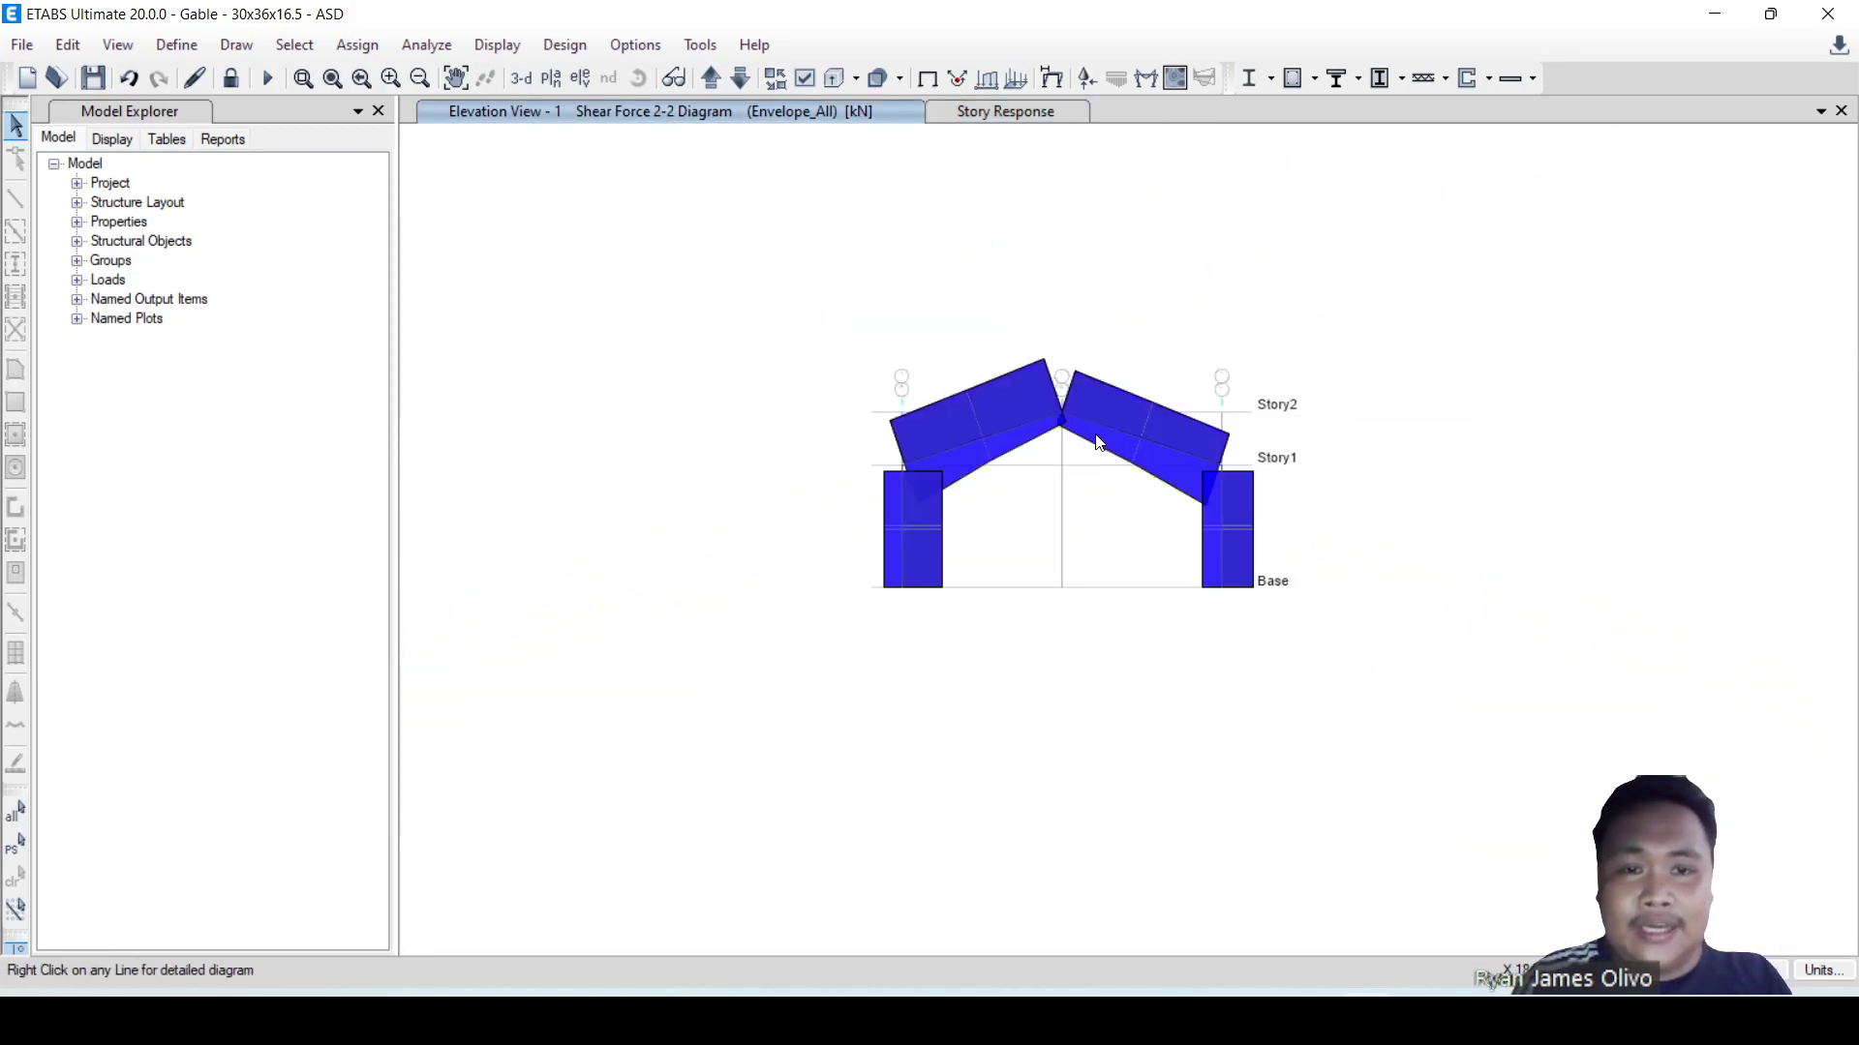
pyautogui.scroll(3, 1100, 443)
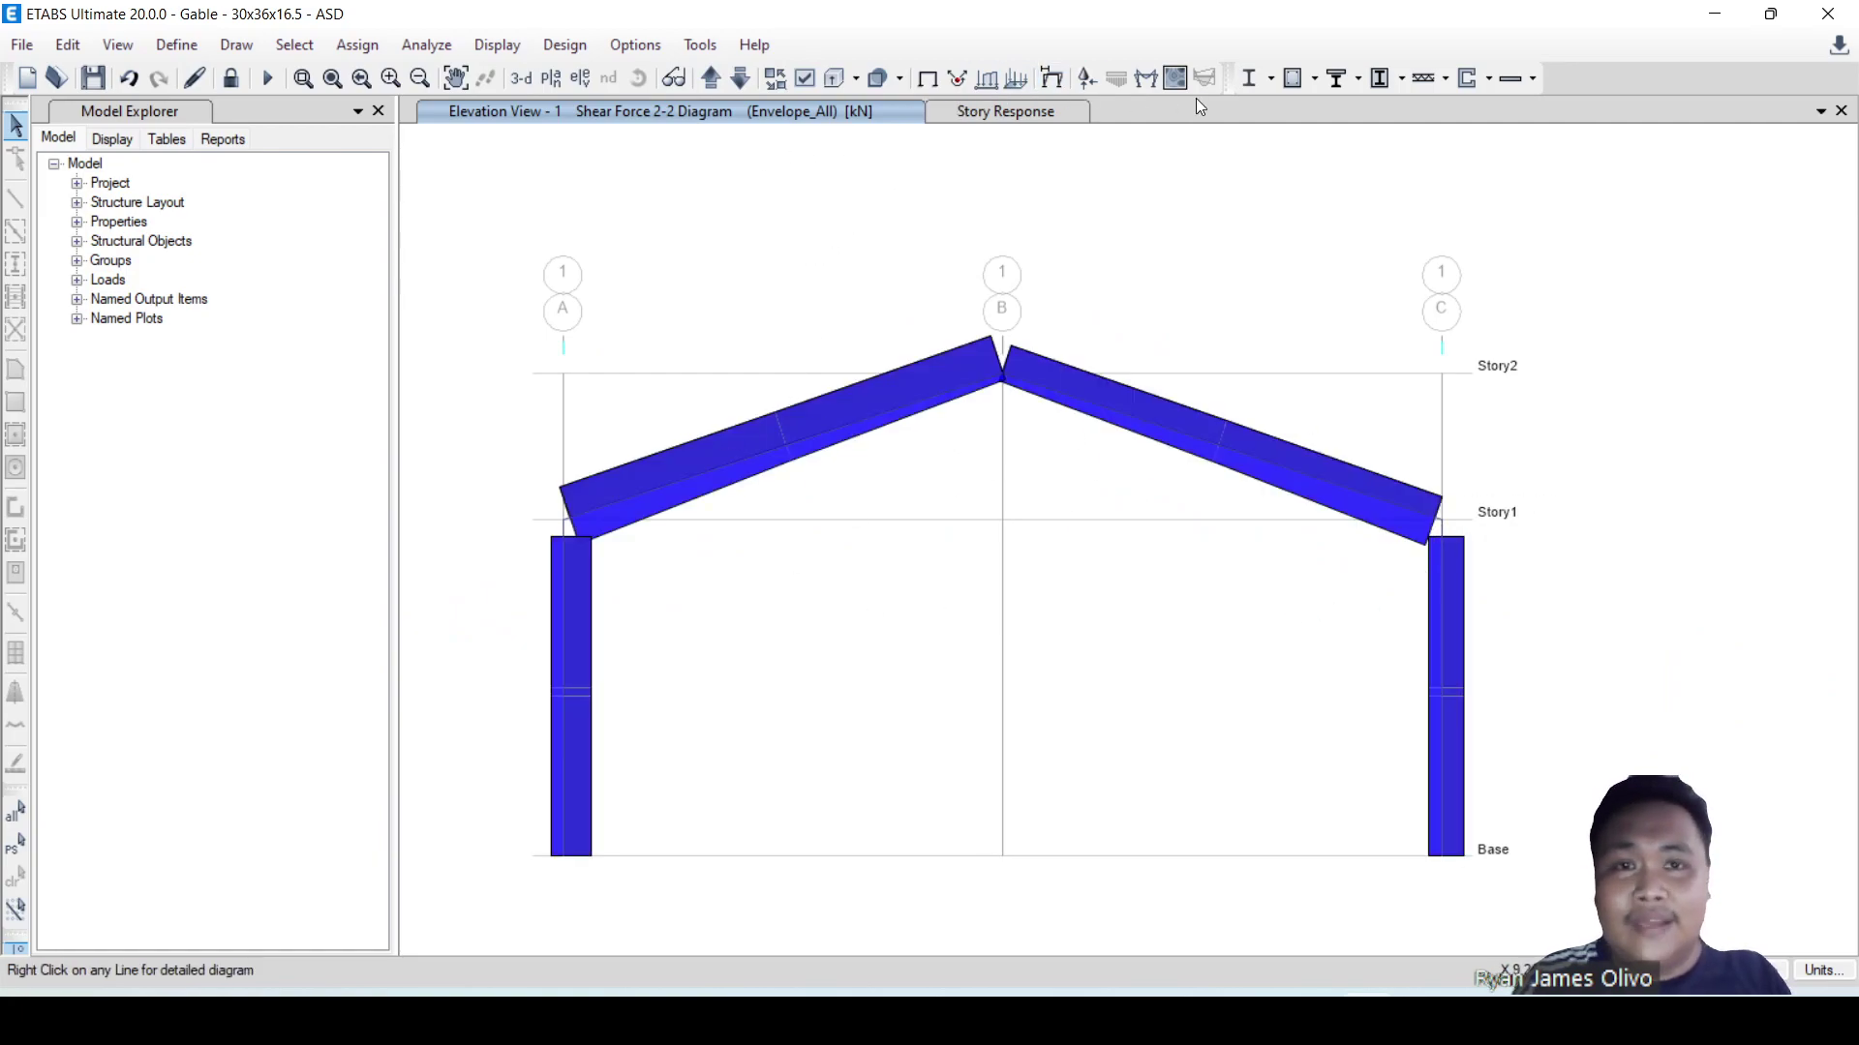
pyautogui.click(1160, 83)
pyautogui.click(324, 307)
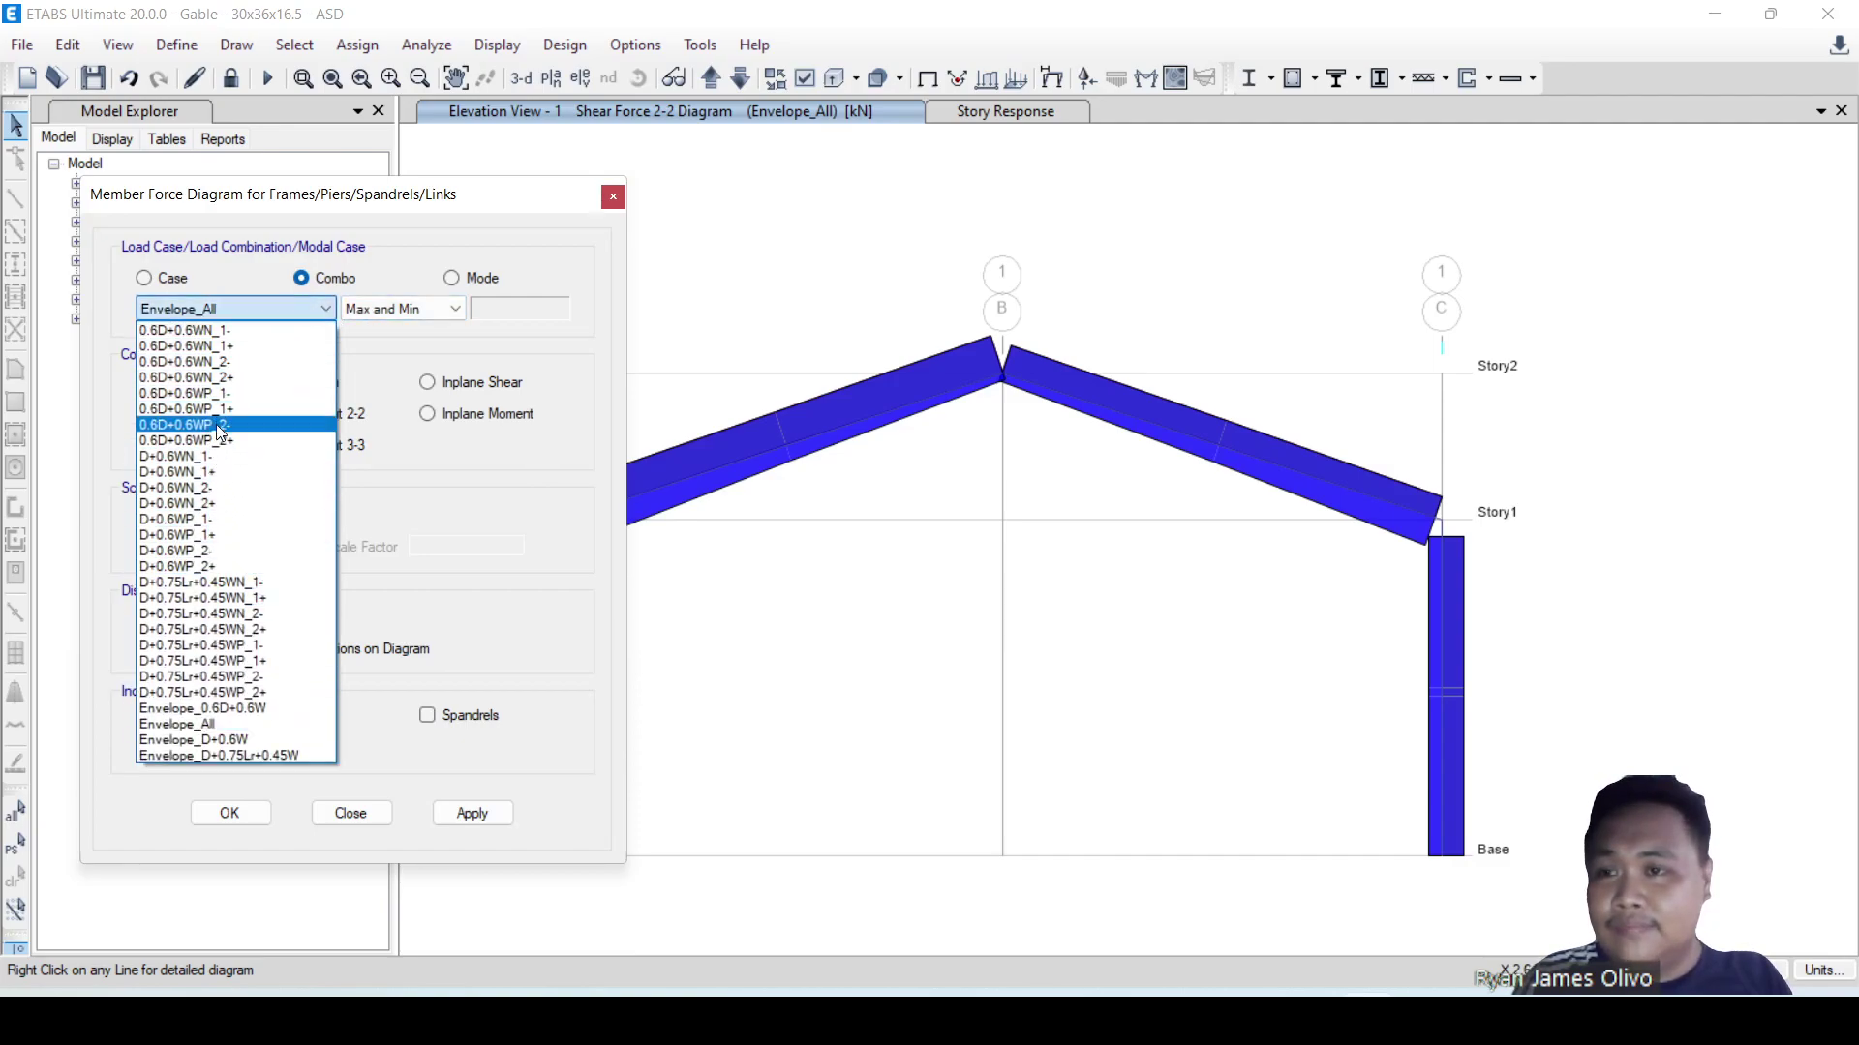
pyautogui.click(218, 409)
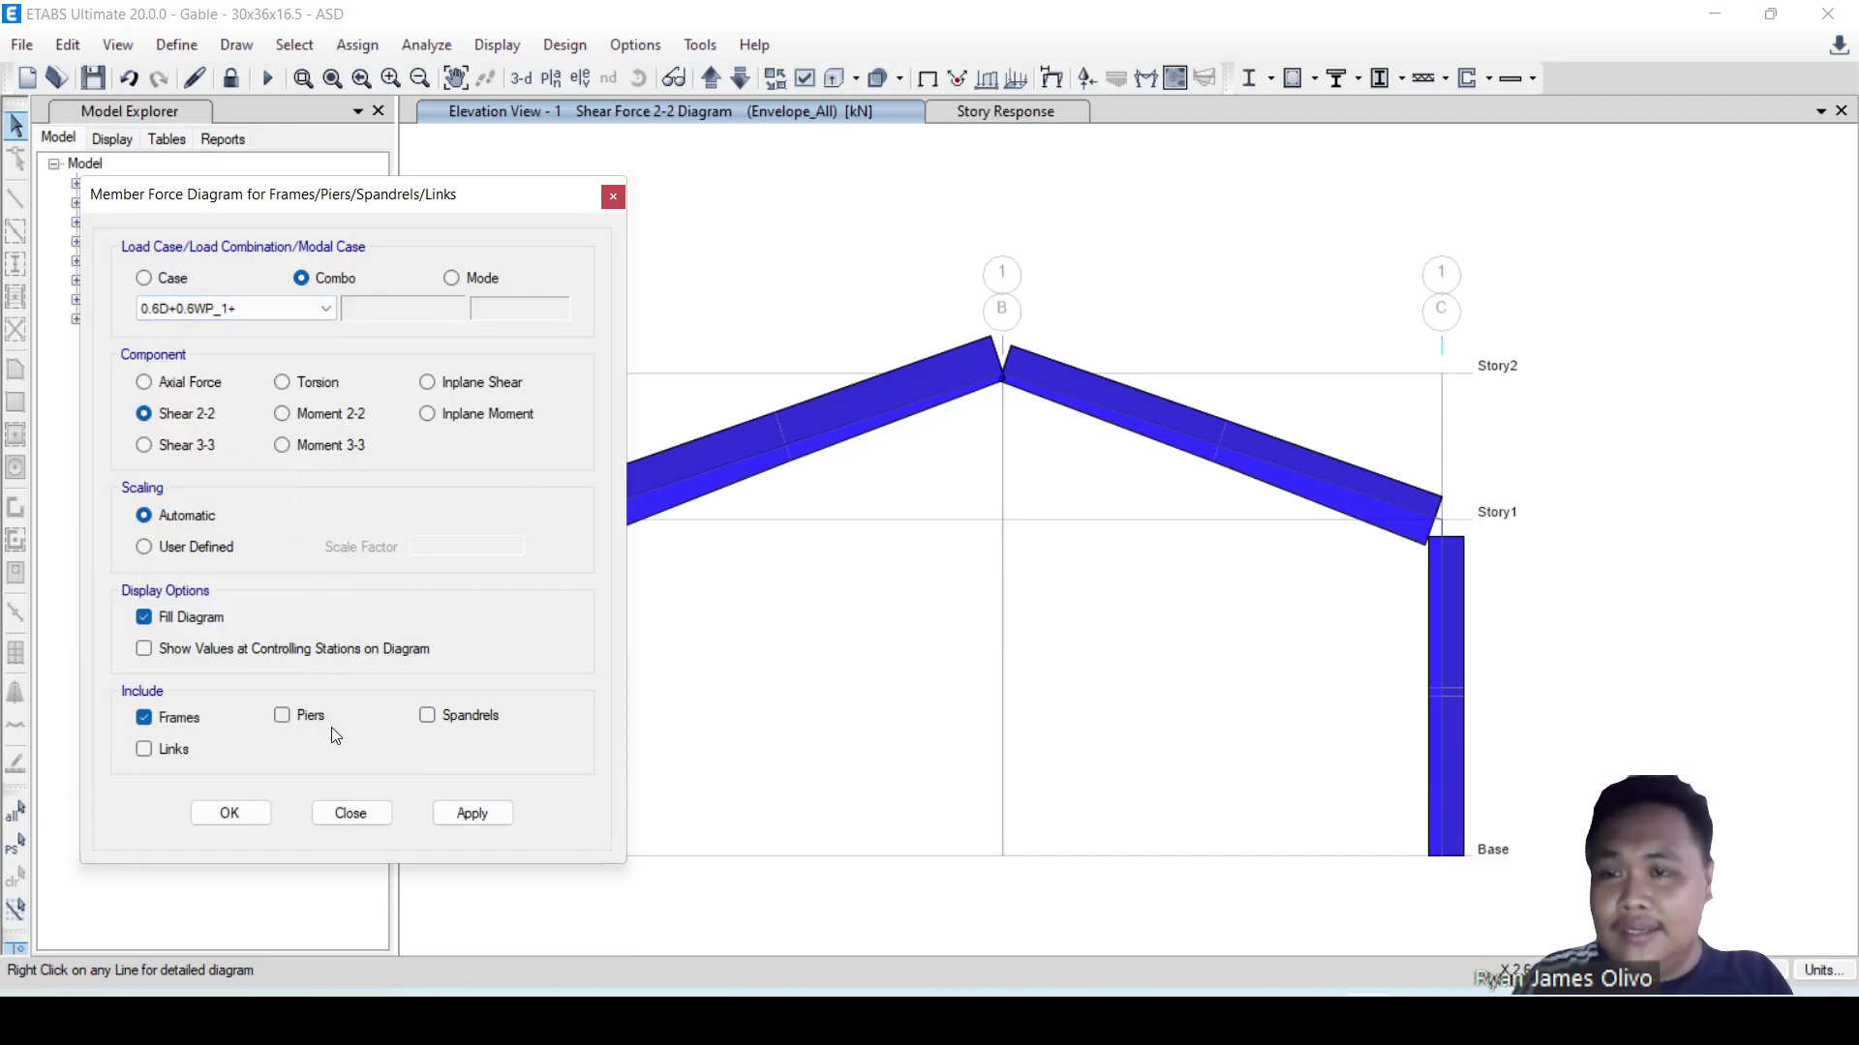
pyautogui.click(472, 813)
pyautogui.click(230, 813)
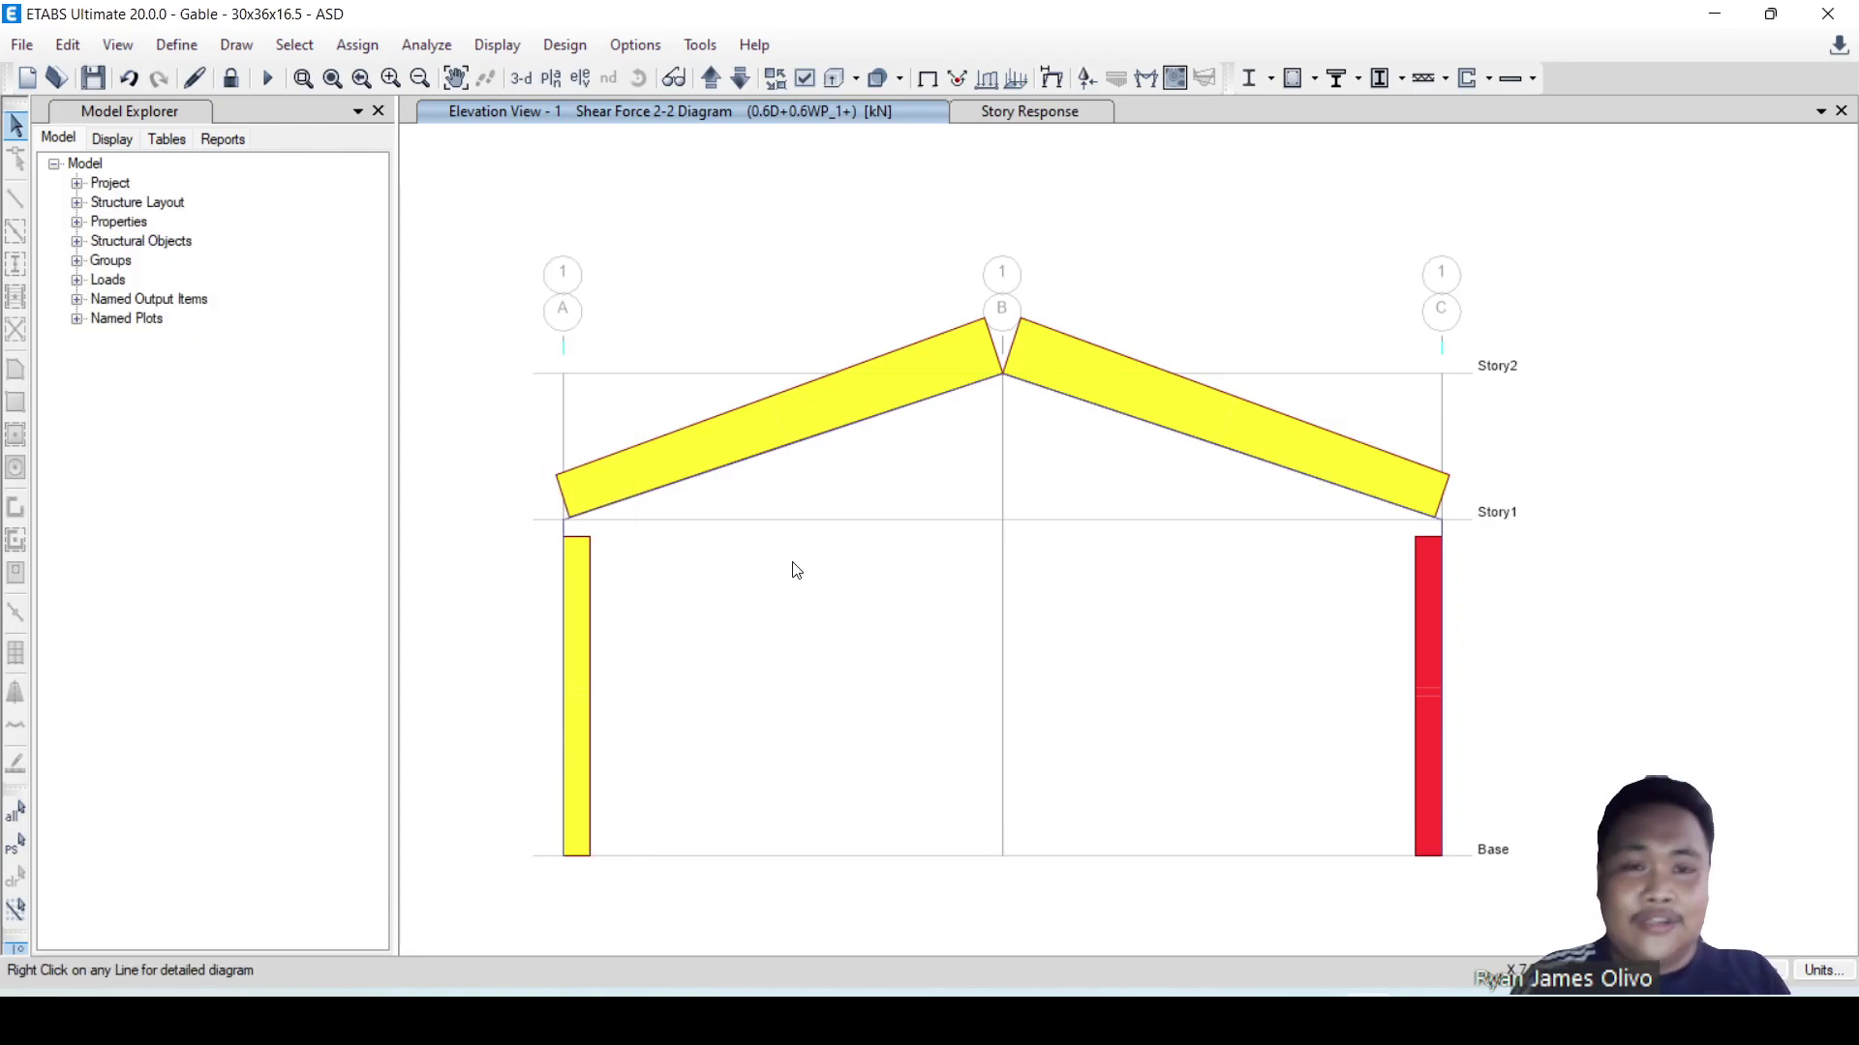